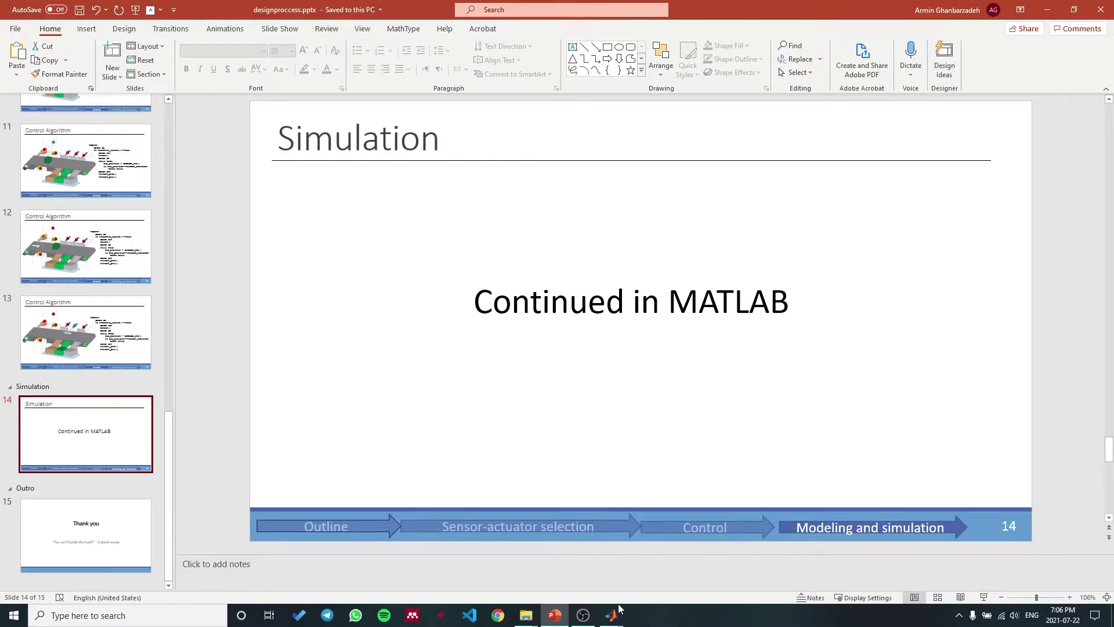
# Switch to the MATLAB window showing the conveyerbelt_project 3D scene in Mechanics Explorer.
pyautogui.moveTo(614, 613)
pyautogui.click(645, 573)
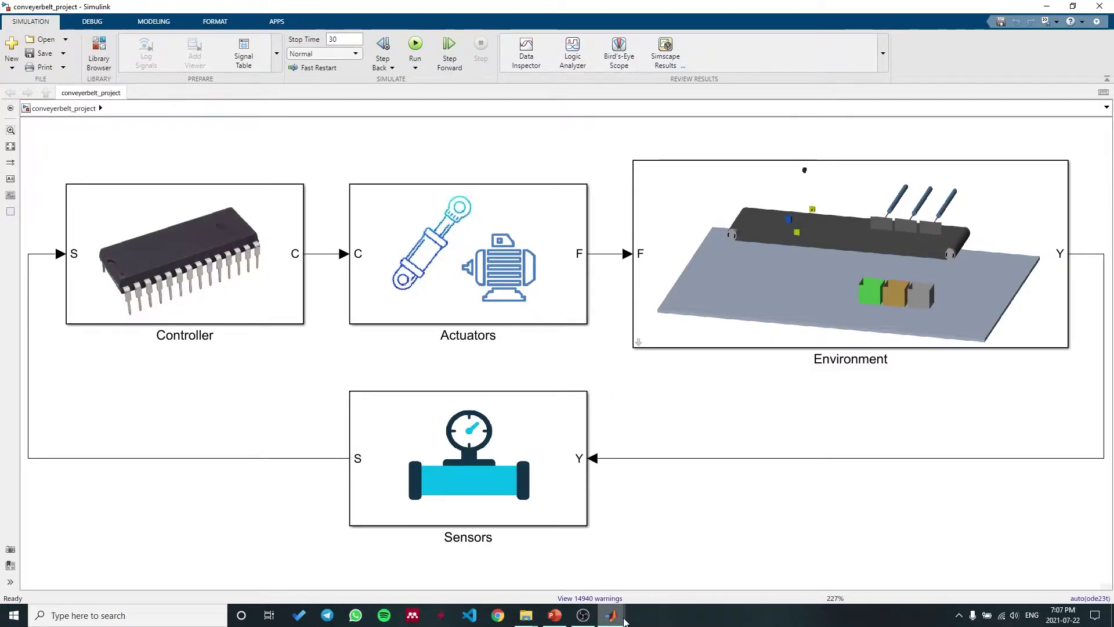
# Bring Mechanics Explorer forward and rotate the conveyor scene's 3D view.
pyautogui.moveTo(611, 615)
pyautogui.click(535, 554)
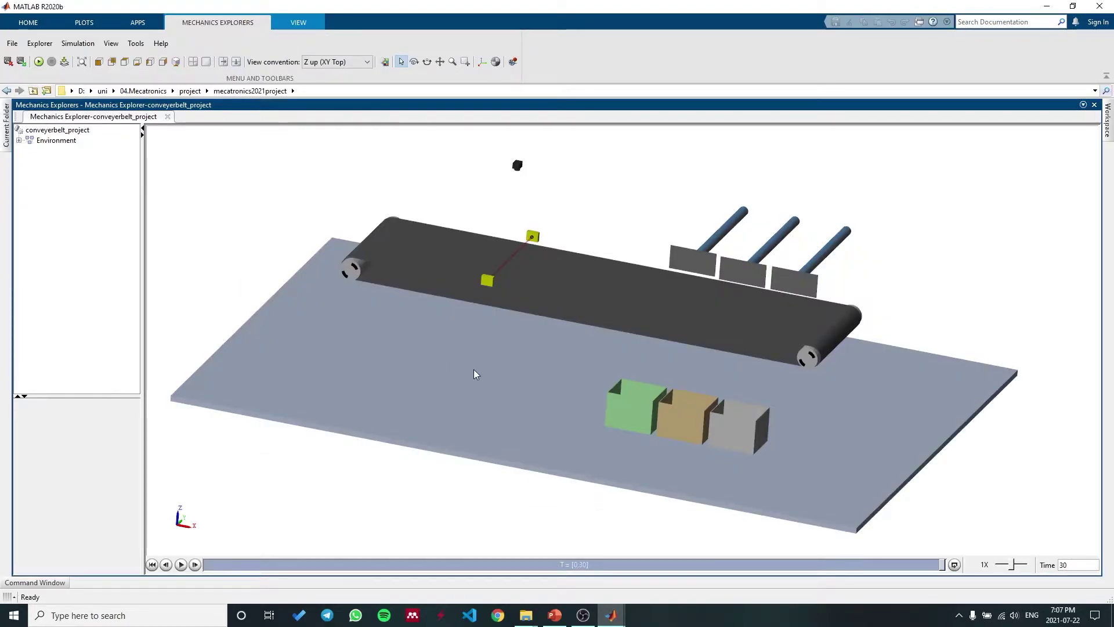
pyautogui.moveTo(478, 378)
pyautogui.mouseDown()
pyautogui.moveTo(938, 338)
pyautogui.moveTo(939, 327)
pyautogui.mouseUp()
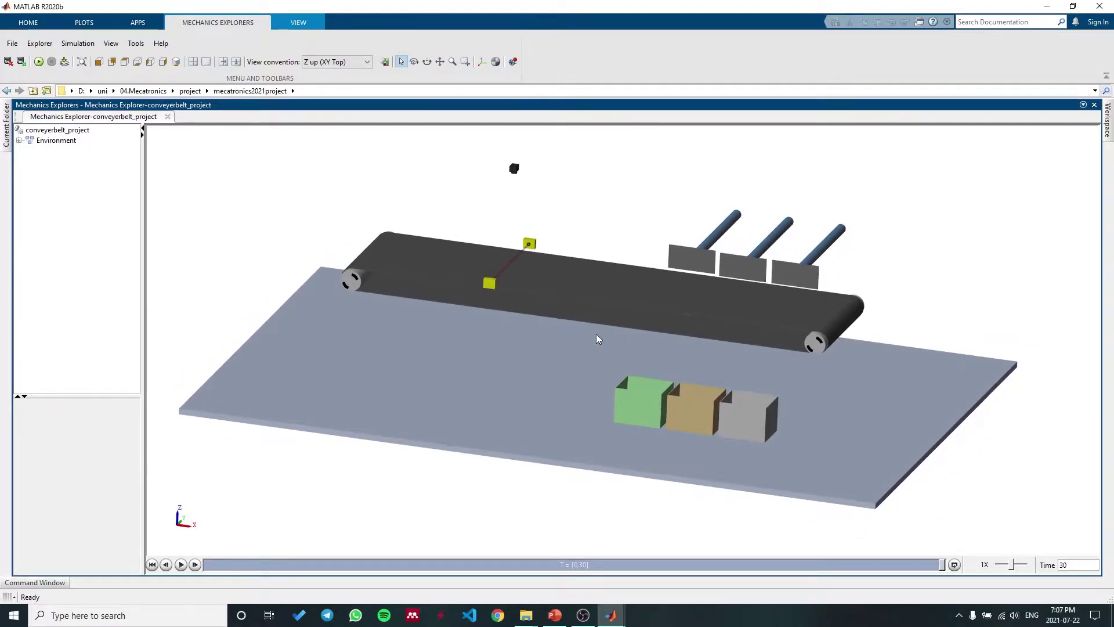
# Inspect the belt, left roller, green, brown and gray collection boxes, and ultrasonic sensor.
pyautogui.click(359, 284)
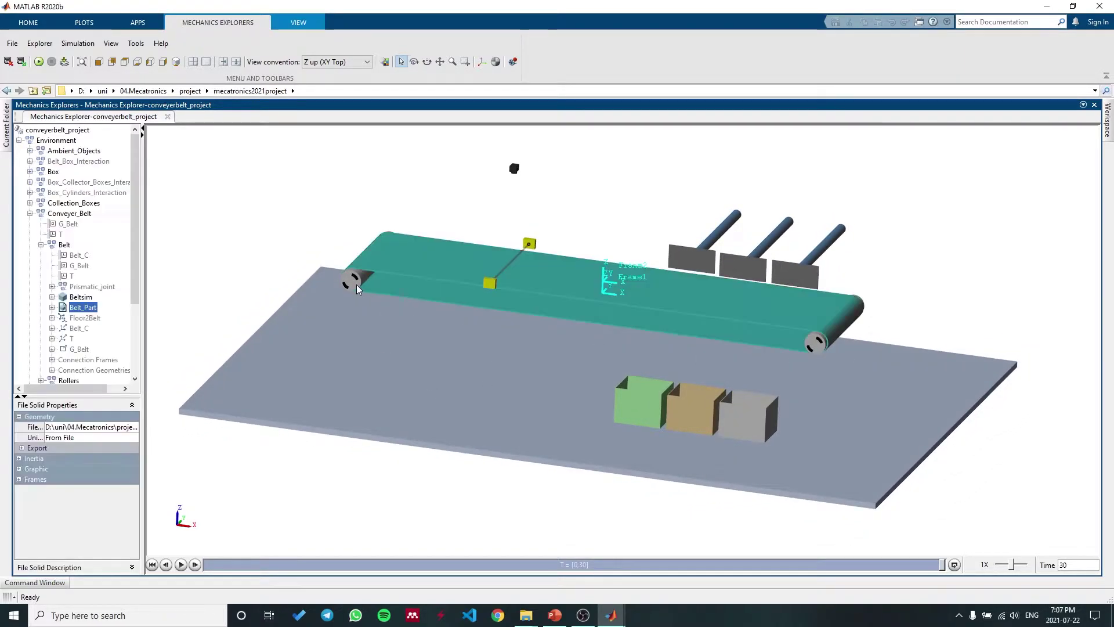
pyautogui.click(356, 284)
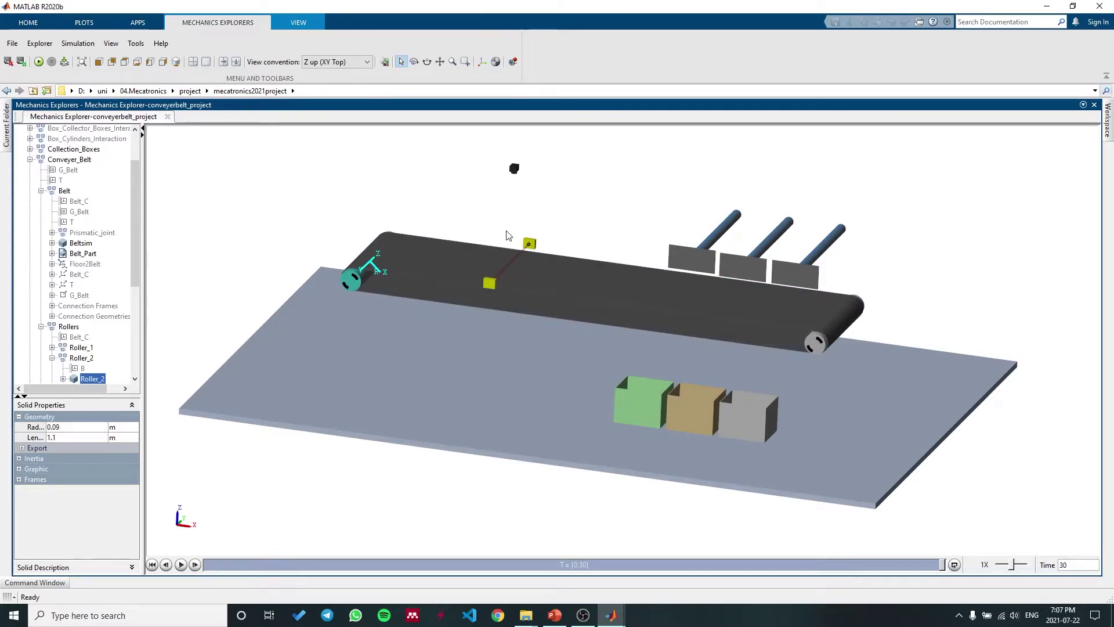
pyautogui.click(459, 225)
pyautogui.click(644, 406)
pyautogui.click(694, 409)
pyautogui.click(749, 417)
pyautogui.click(898, 318)
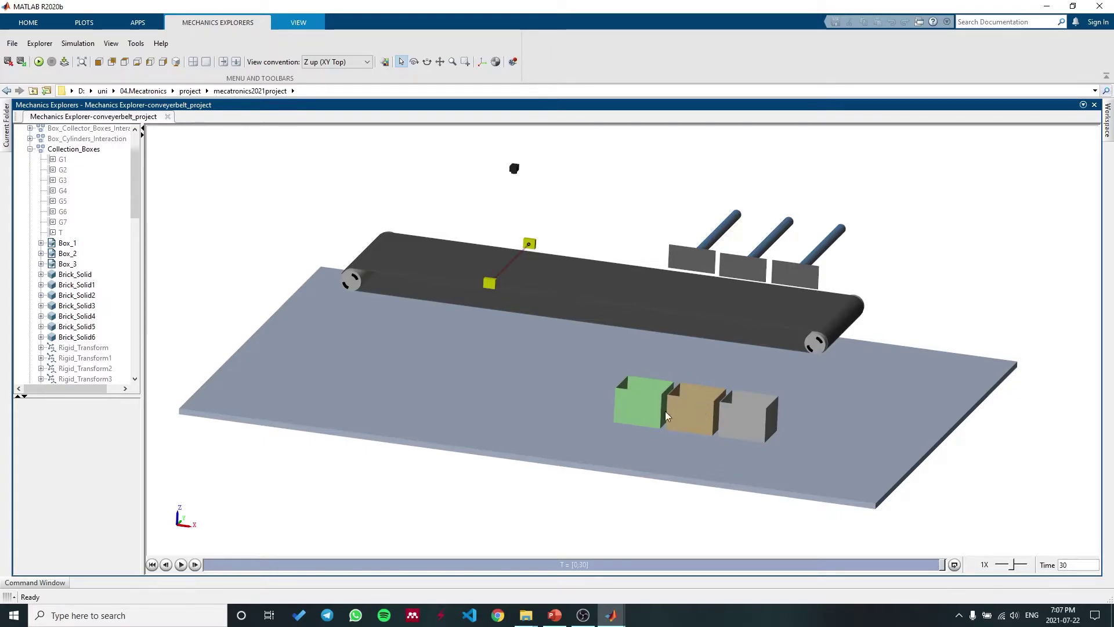
pyautogui.click(514, 168)
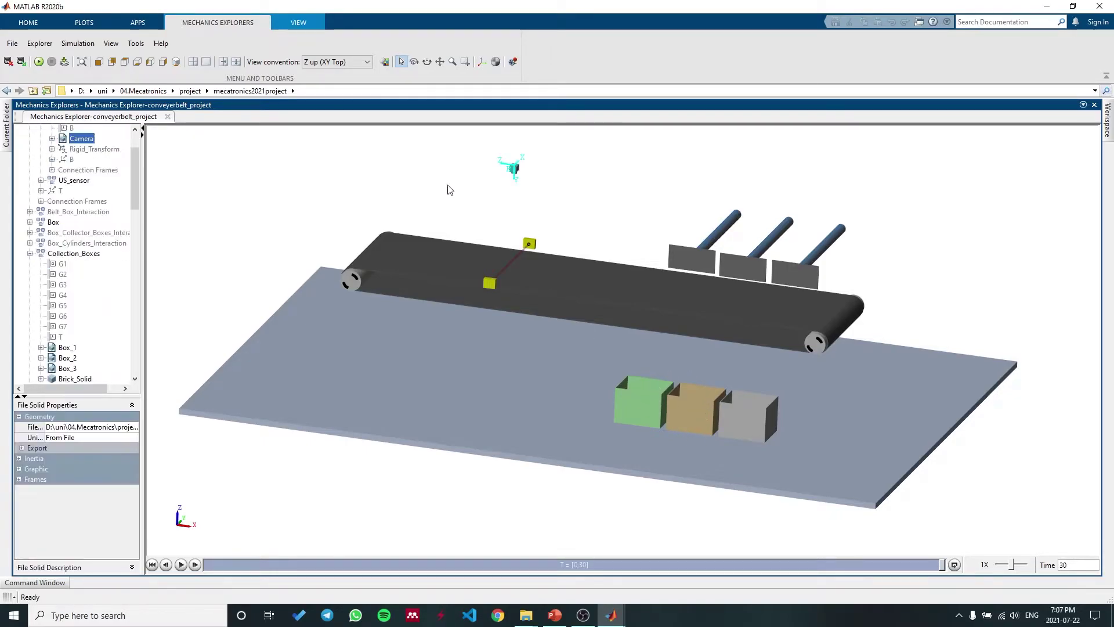
pyautogui.click(444, 189)
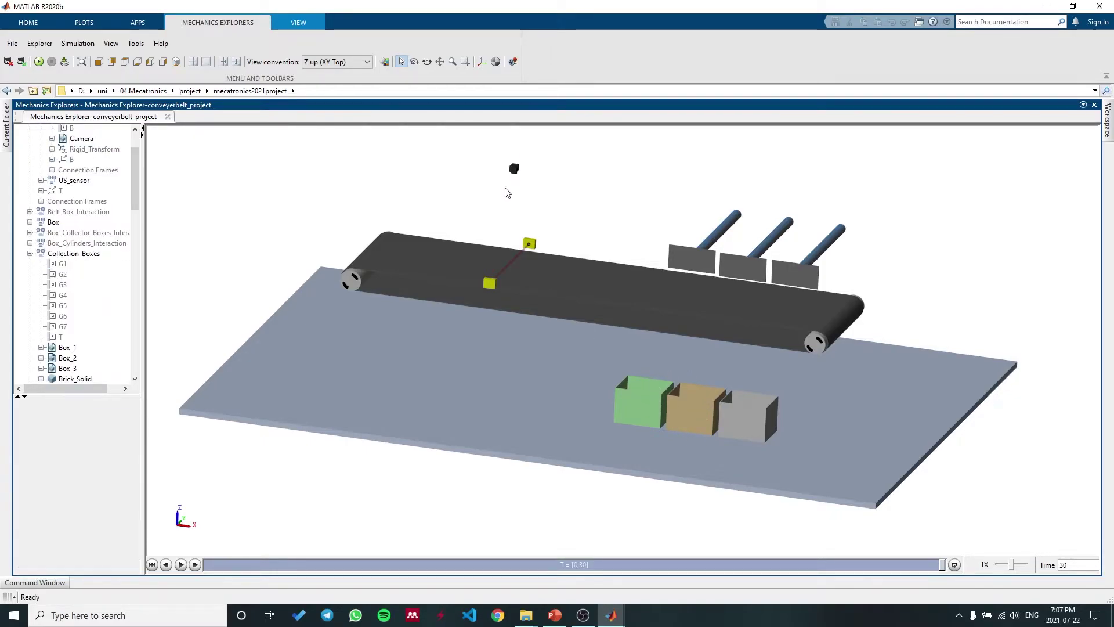
# Play back the conveyor simulation through to its 30-second end.
pyautogui.click(181, 566)
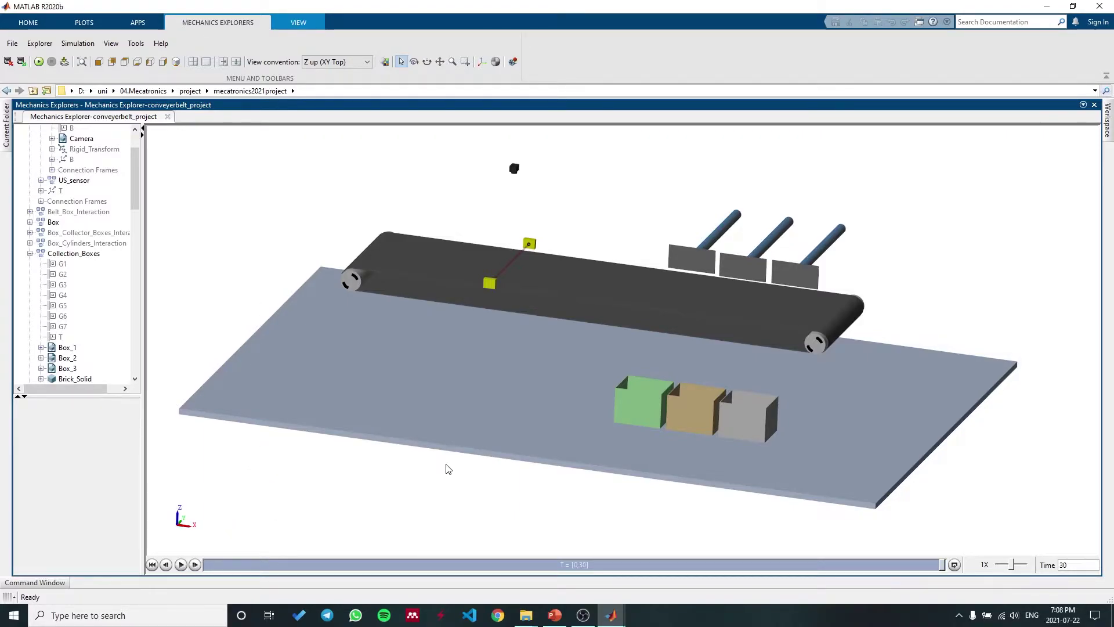
# Return to the conveyerbelt_project diagram and select the Sensors and Environment blocks.
pyautogui.moveTo(610, 616)
pyautogui.click(638, 548)
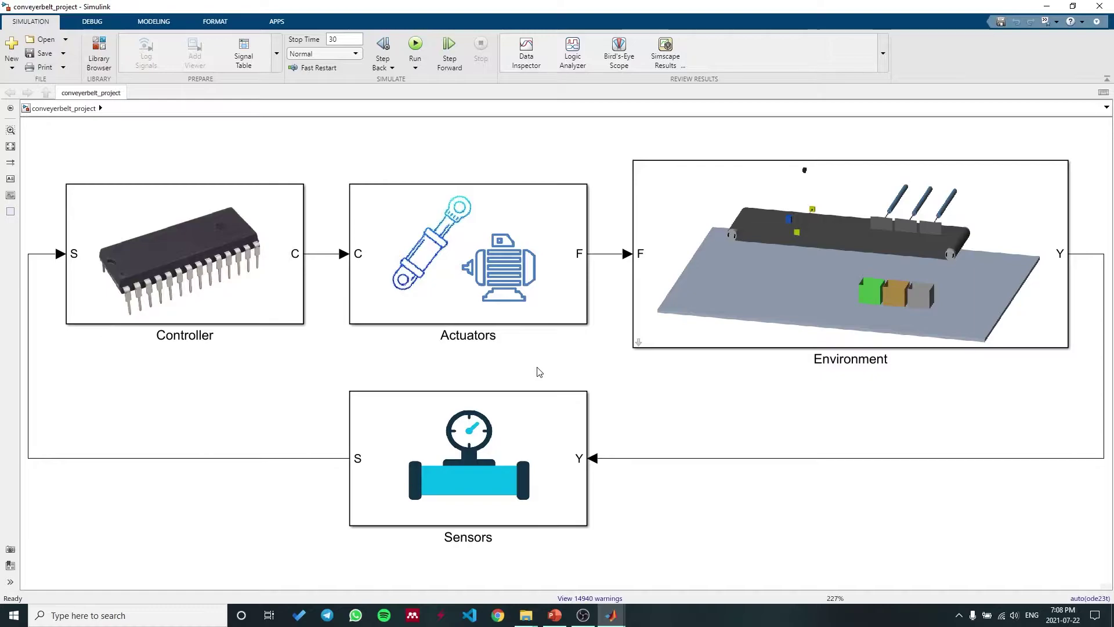
pyautogui.click(569, 404)
pyautogui.click(780, 281)
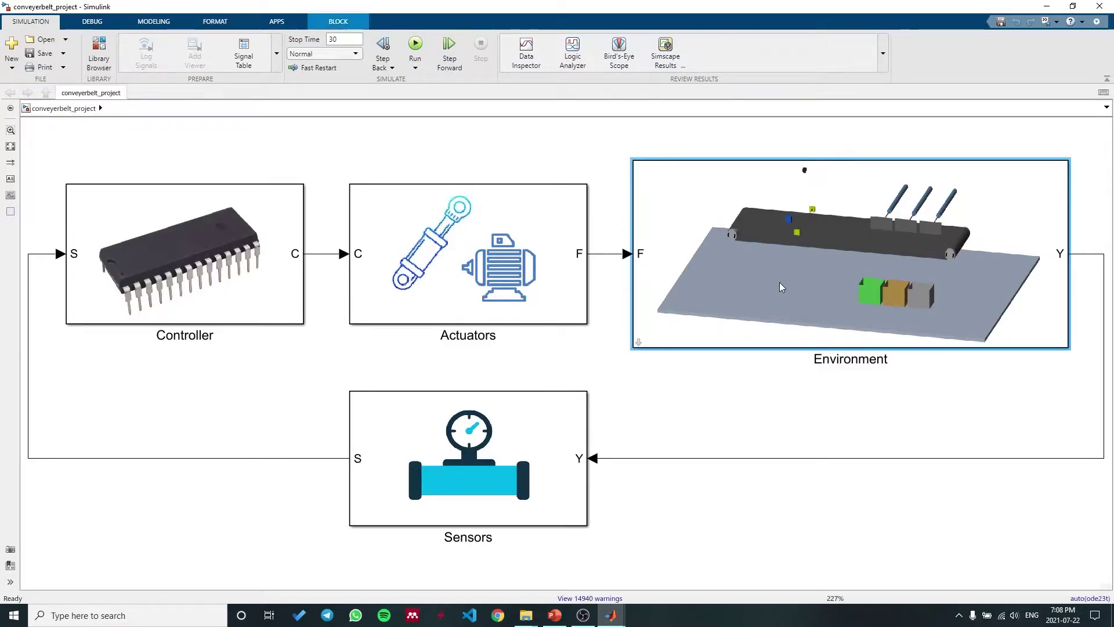
# Keep the Environment block's box material as Plastic with 10 cm size and confirm with OK.
pyautogui.doubleClick(779, 282)
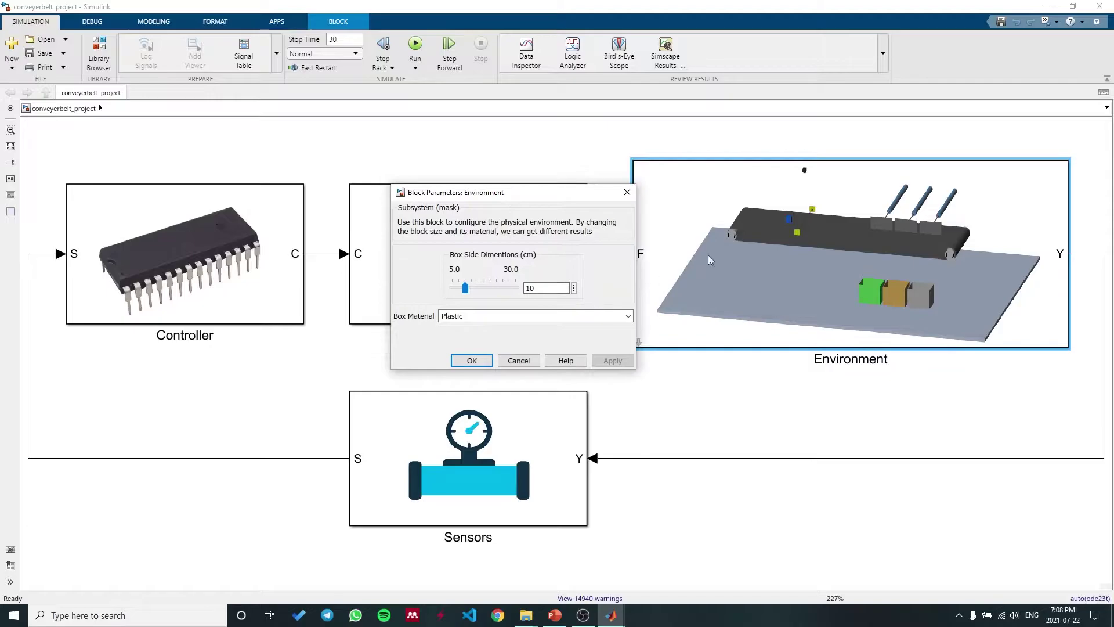
pyautogui.moveTo(516, 193); pyautogui.dragTo(463, 201)
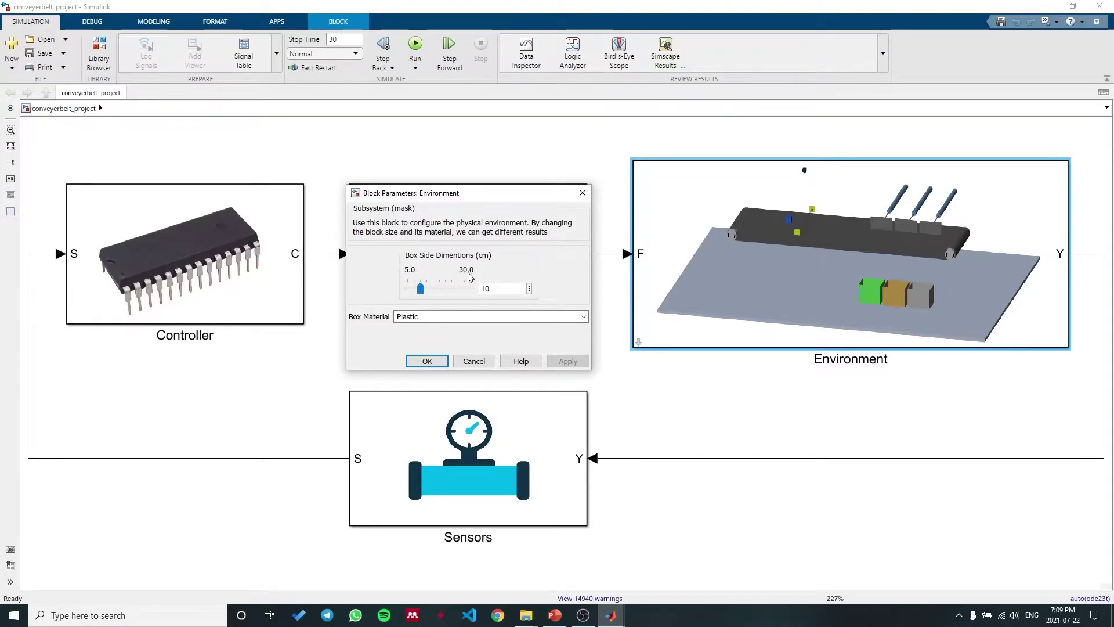
pyautogui.click(501, 317)
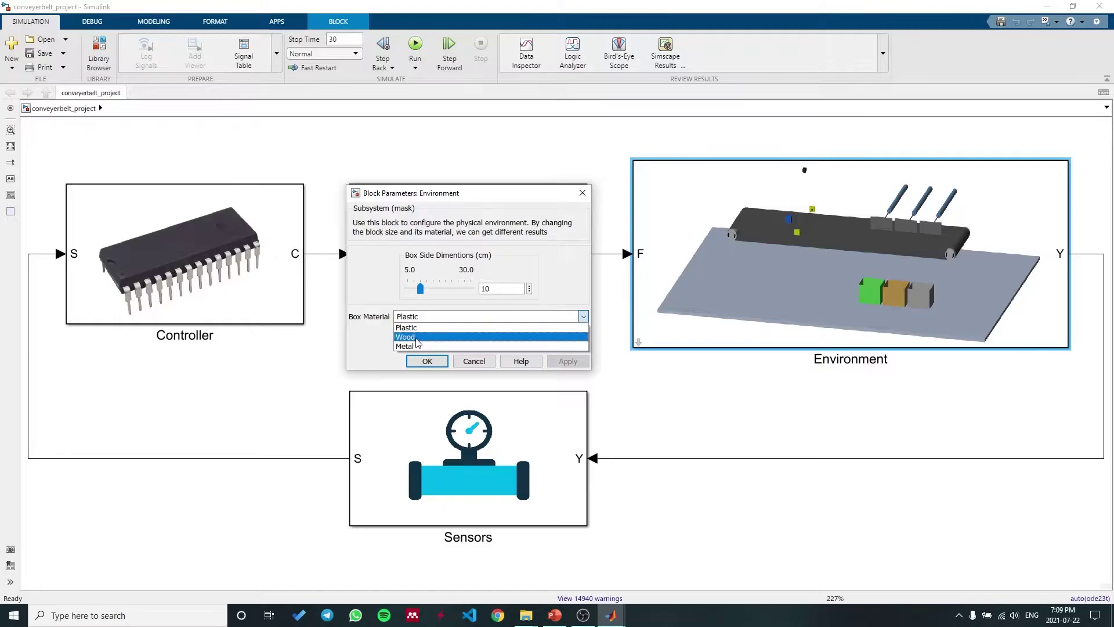
pyautogui.click(402, 328)
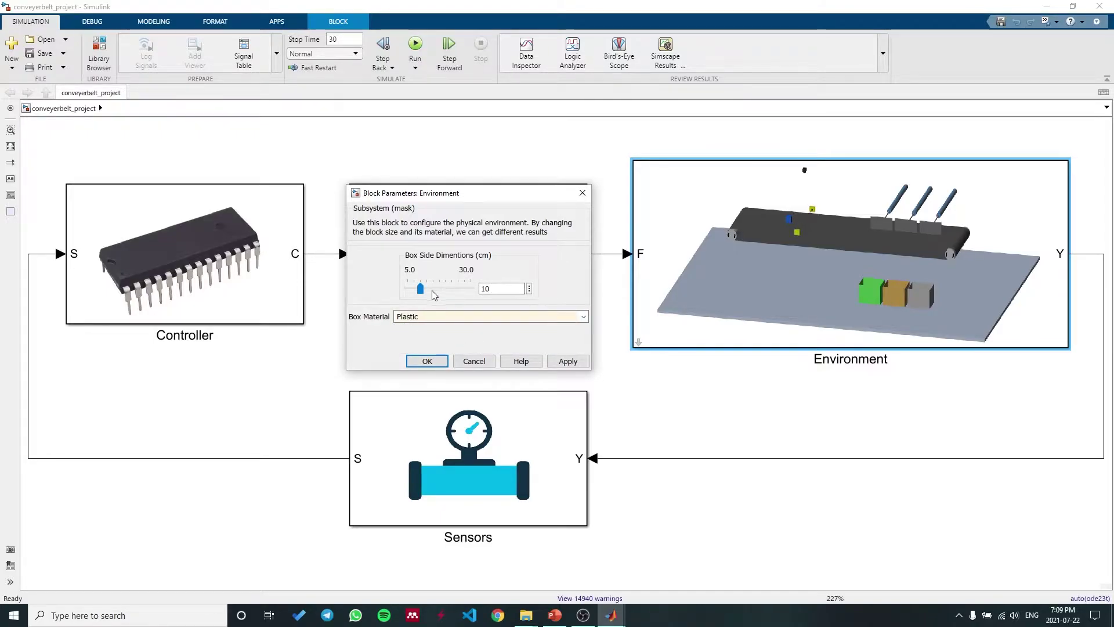
pyautogui.moveTo(423, 185); pyautogui.dragTo(440, 192)
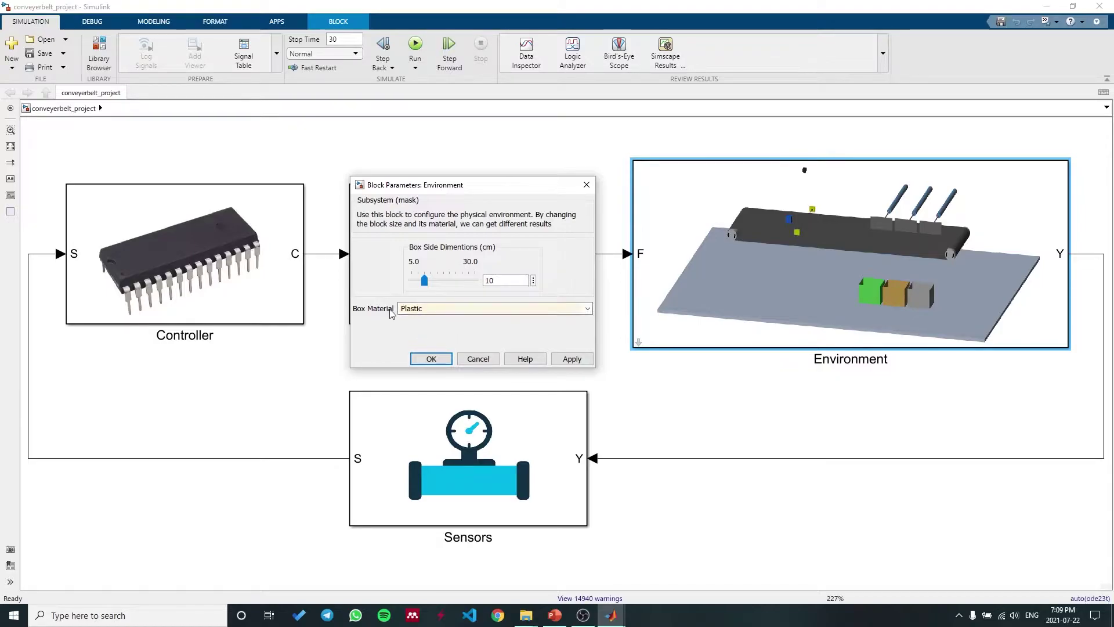
pyautogui.click(431, 360)
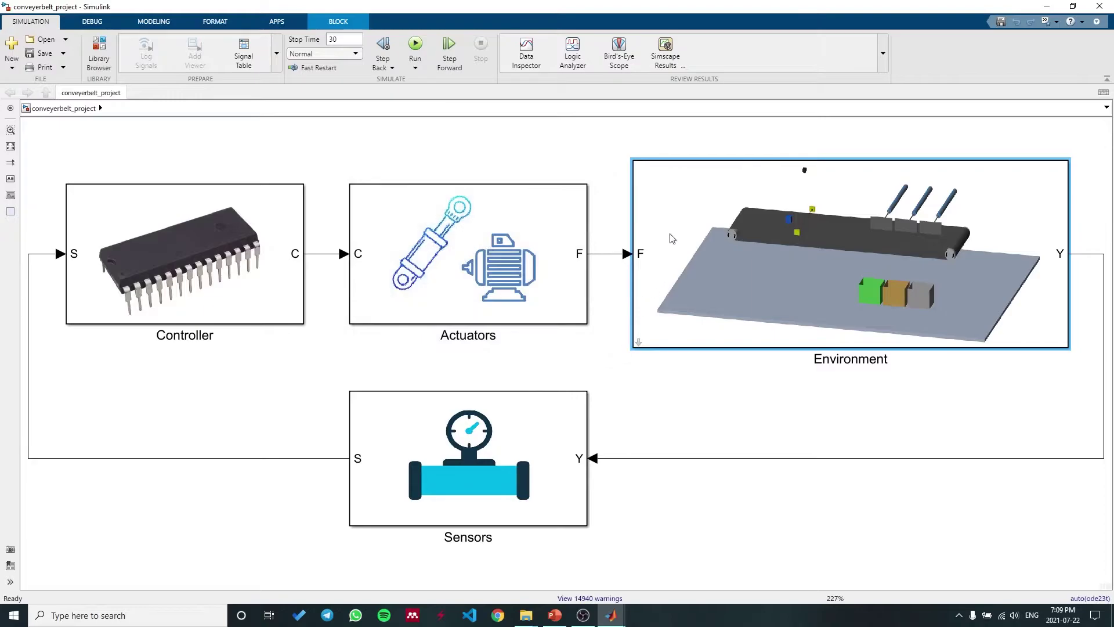
pyautogui.rightClick(641, 347)
pyautogui.press('Escape')
# Enter the Environment subsystem and point out Hydraulic Cylinders, World Frame, Solver Config and Floor.
pyautogui.doubleClick(638, 346)
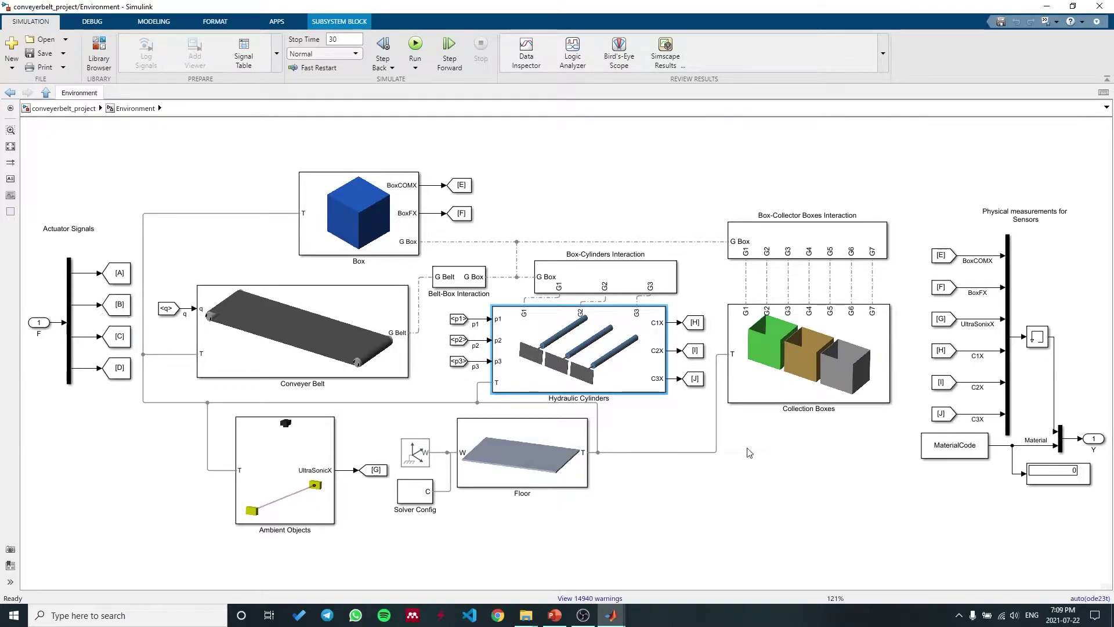
pyautogui.click(634, 415)
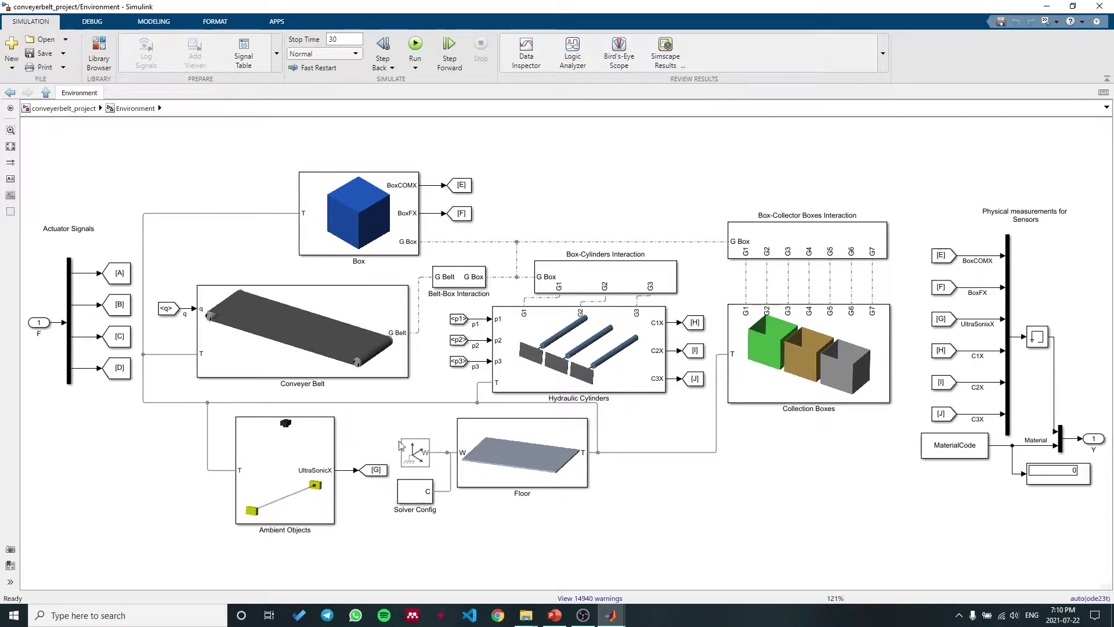
pyautogui.moveTo(400, 429); pyautogui.dragTo(427, 551)
pyautogui.click(479, 469)
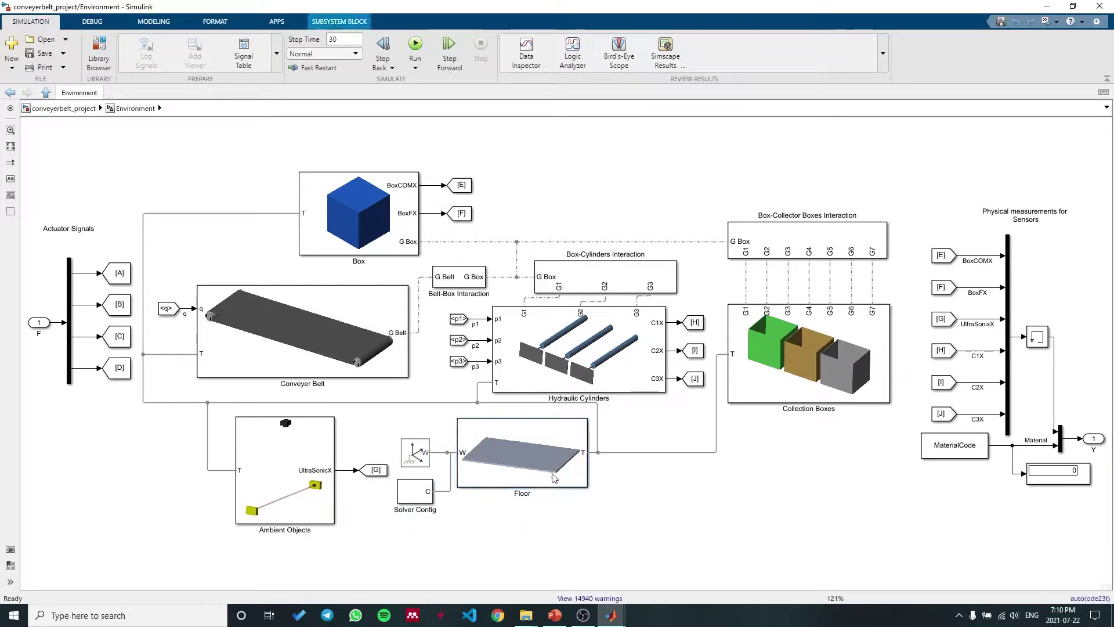
pyautogui.click(593, 464)
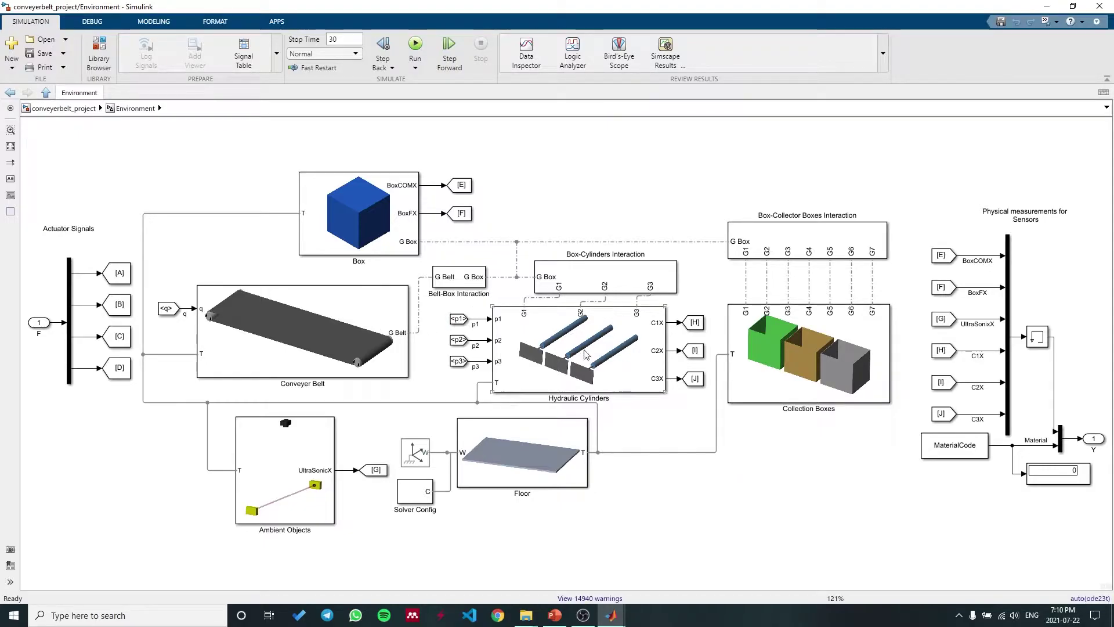
pyautogui.click(594, 416)
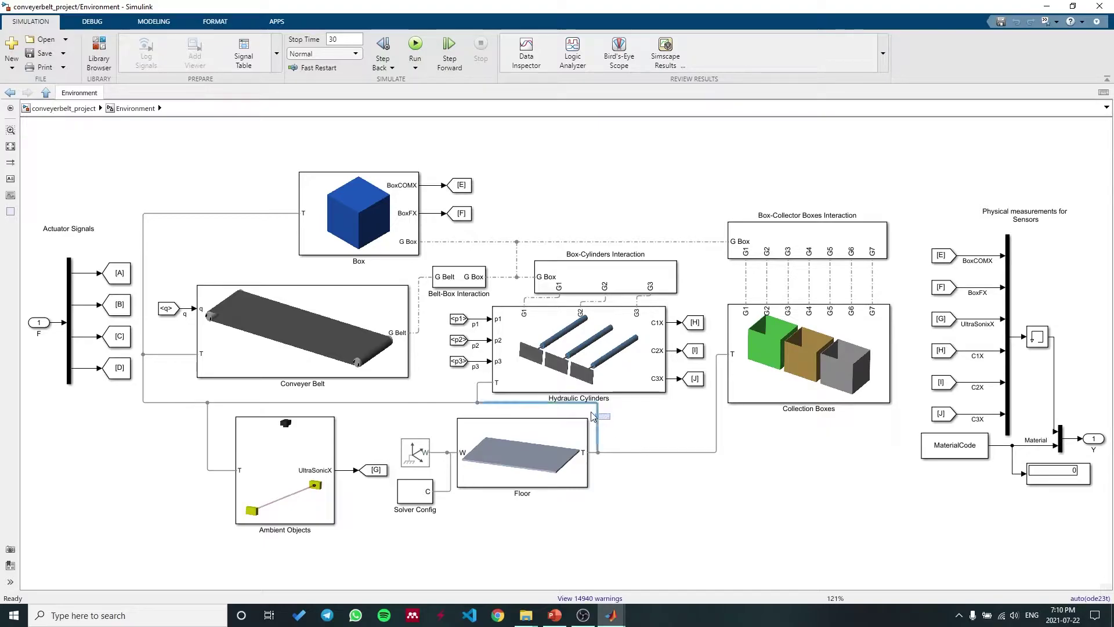
# Point out the Conveyer Belt block and its q input, then open the subsystem.
pyautogui.click(215, 358)
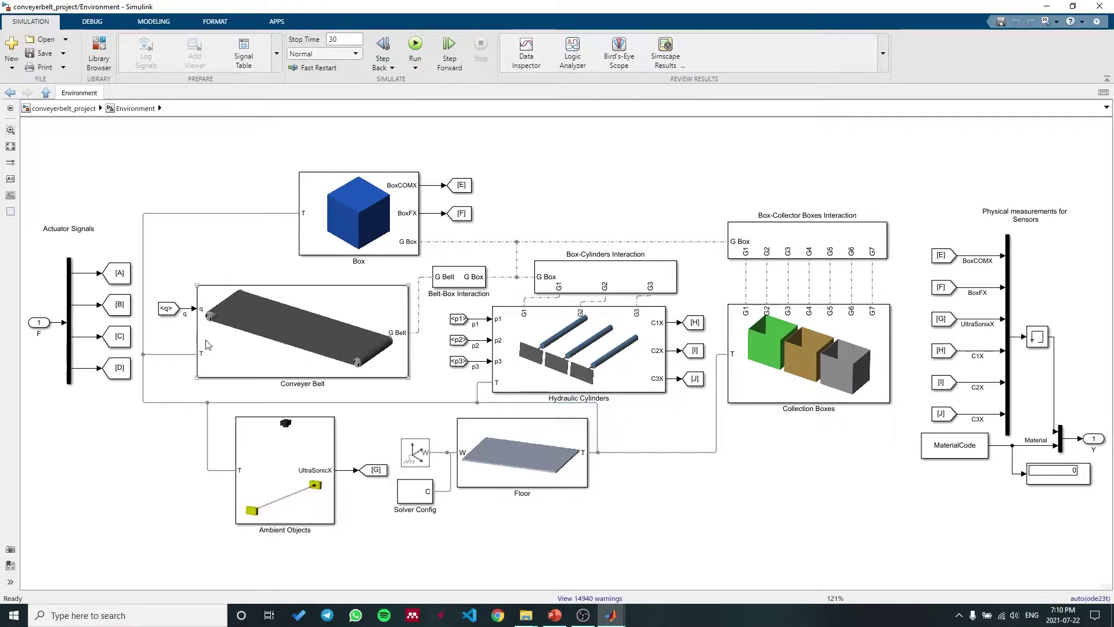
pyautogui.click(165, 299)
pyautogui.click(171, 339)
pyautogui.doubleClick(289, 332)
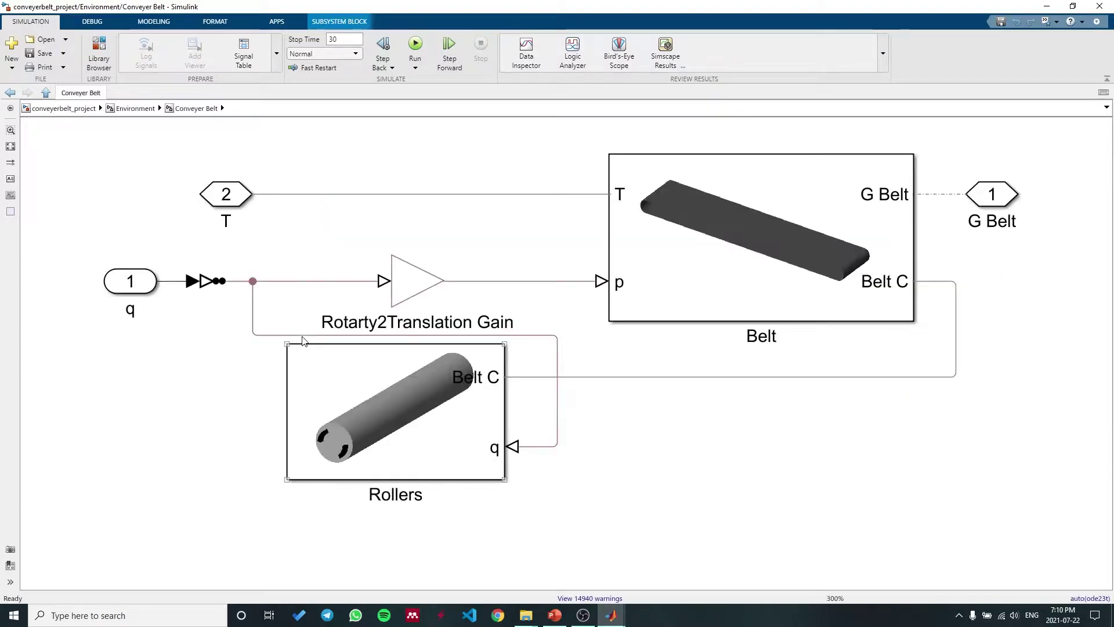
# Open the Rotarty2Translation Gain parameters and highlight its 0.1*pi gain value.
pyautogui.click(410, 291)
pyautogui.click(292, 258)
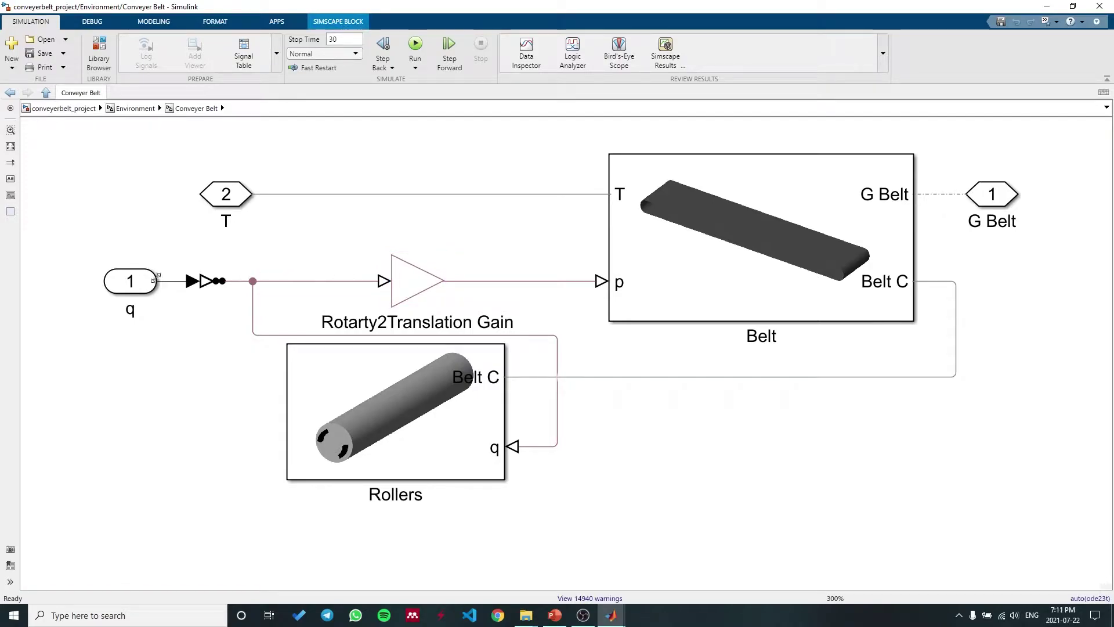
pyautogui.click(411, 293)
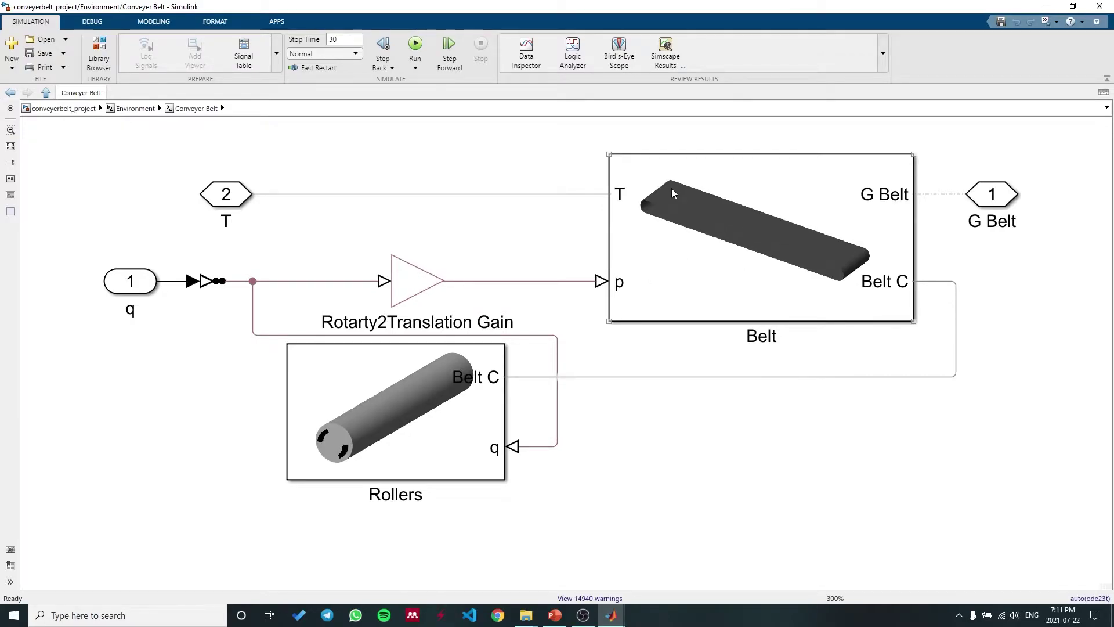
pyautogui.click(412, 291)
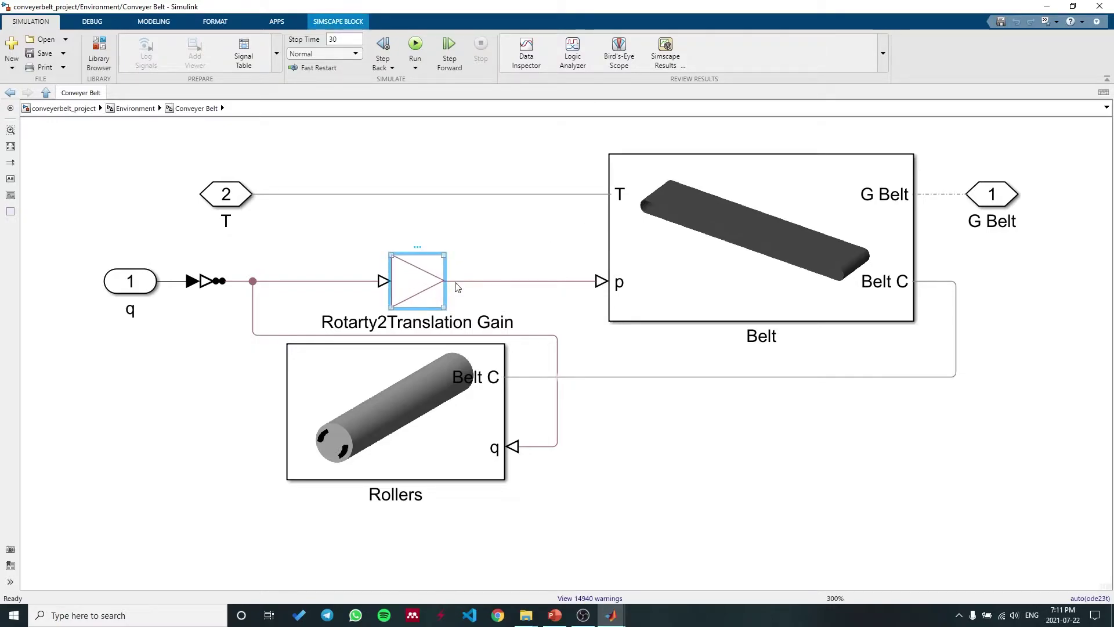
pyautogui.click(341, 434)
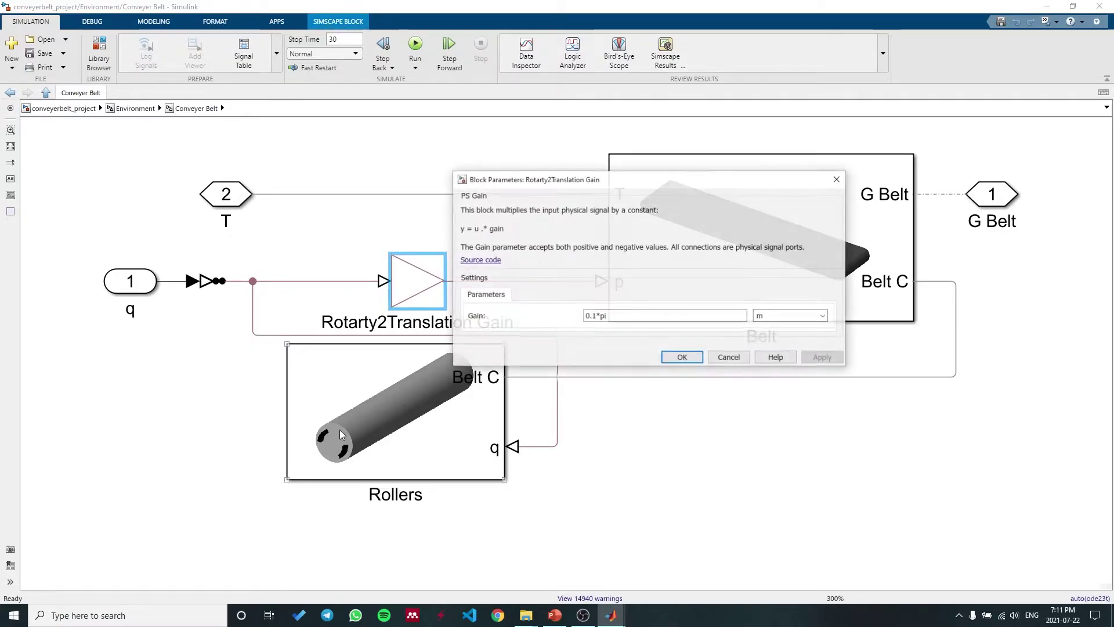
pyautogui.doubleClick(613, 317)
pyautogui.moveTo(614, 317)
pyautogui.mouseDown()
pyautogui.moveTo(578, 317)
pyautogui.moveTo(601, 318)
pyautogui.mouseUp()
pyautogui.click(609, 317)
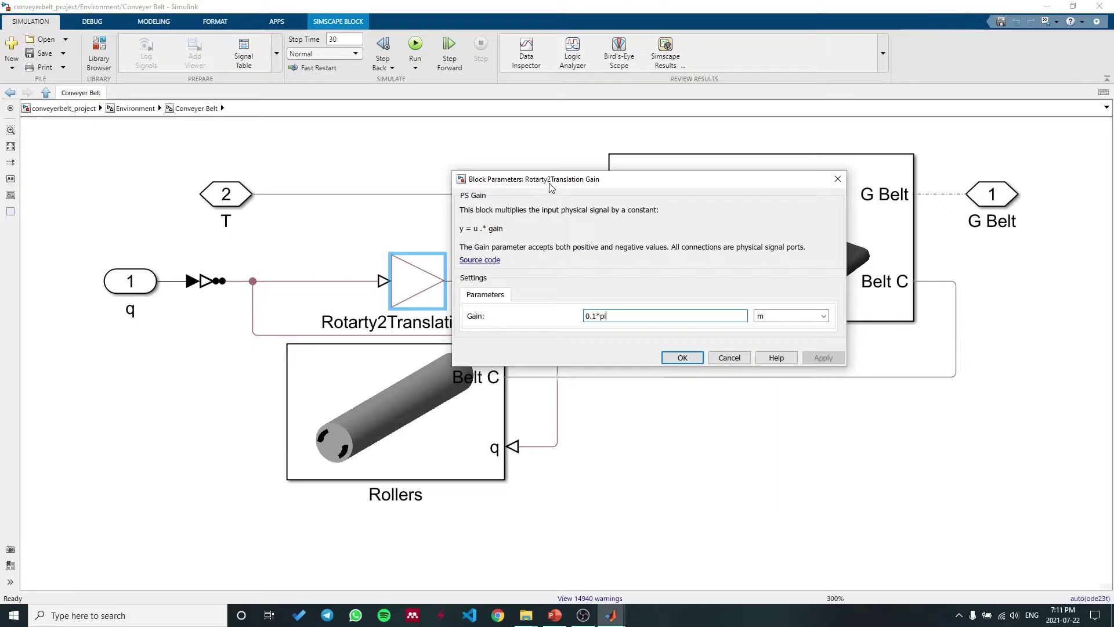
# Recheck the 0.1*pi gain, close the dialog with OK, and select the Rollers block.
pyautogui.moveTo(549, 185); pyautogui.dragTo(563, 219)
pyautogui.click(343, 452)
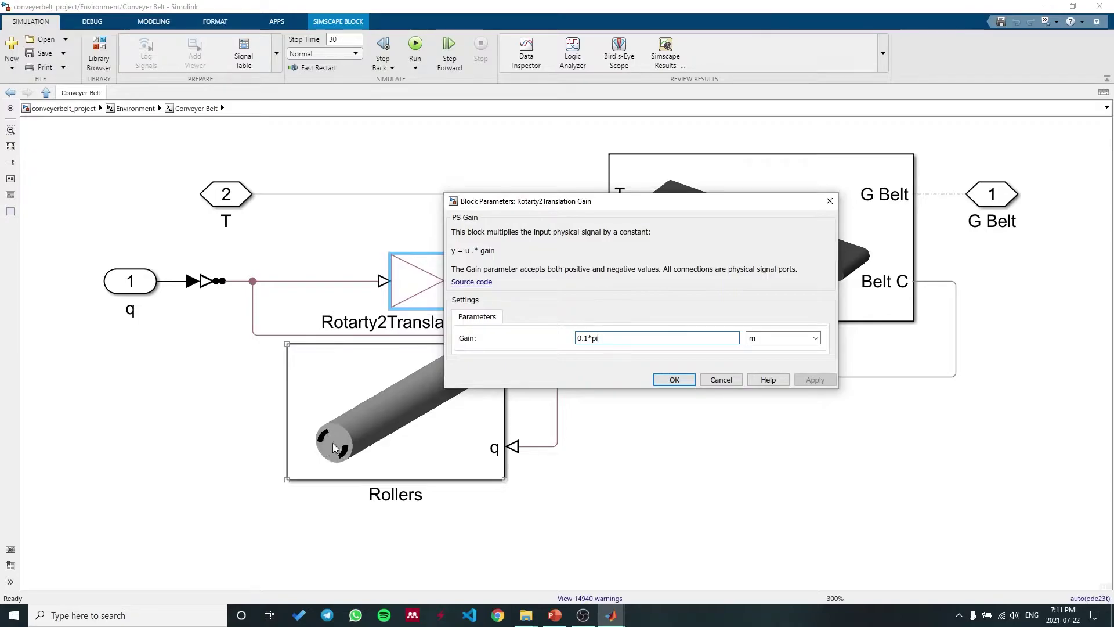
pyautogui.click(627, 385)
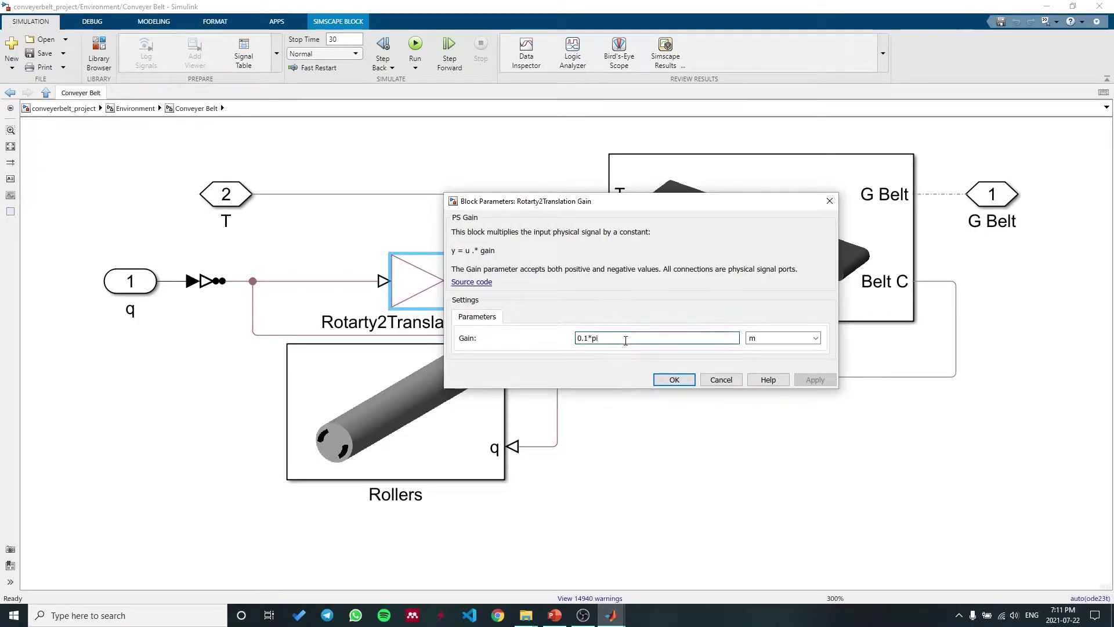
pyautogui.moveTo(600, 338); pyautogui.dragTo(577, 339)
pyautogui.click(624, 342)
pyautogui.moveTo(587, 201); pyautogui.dragTo(328, 223)
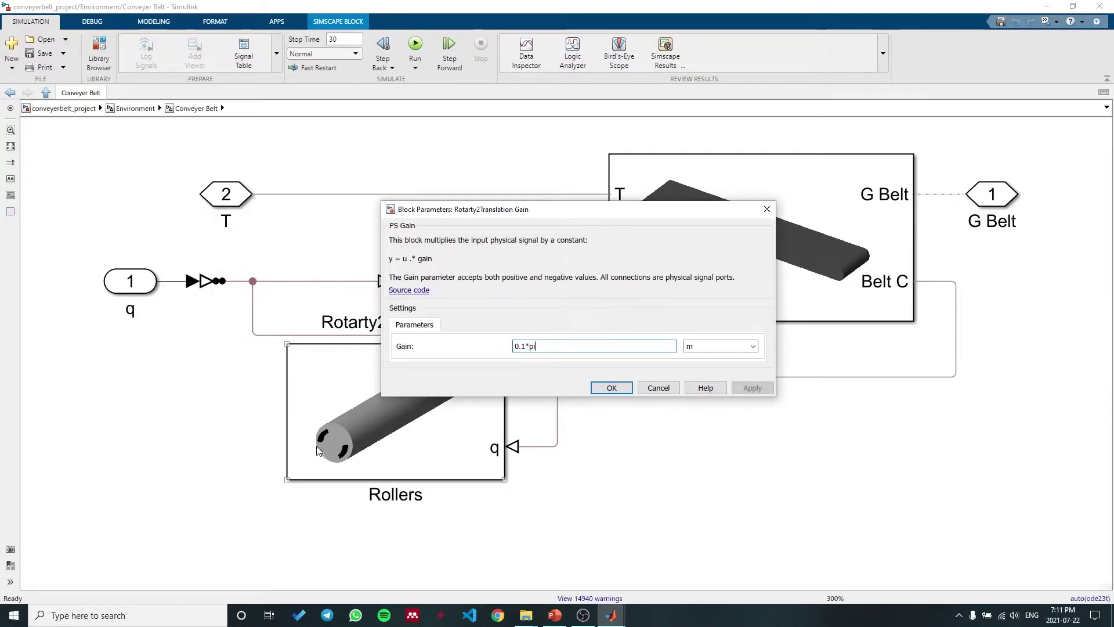
pyautogui.moveTo(541, 346); pyautogui.dragTo(504, 348)
pyautogui.click(529, 347)
pyautogui.moveTo(536, 213); pyautogui.dragTo(521, 216)
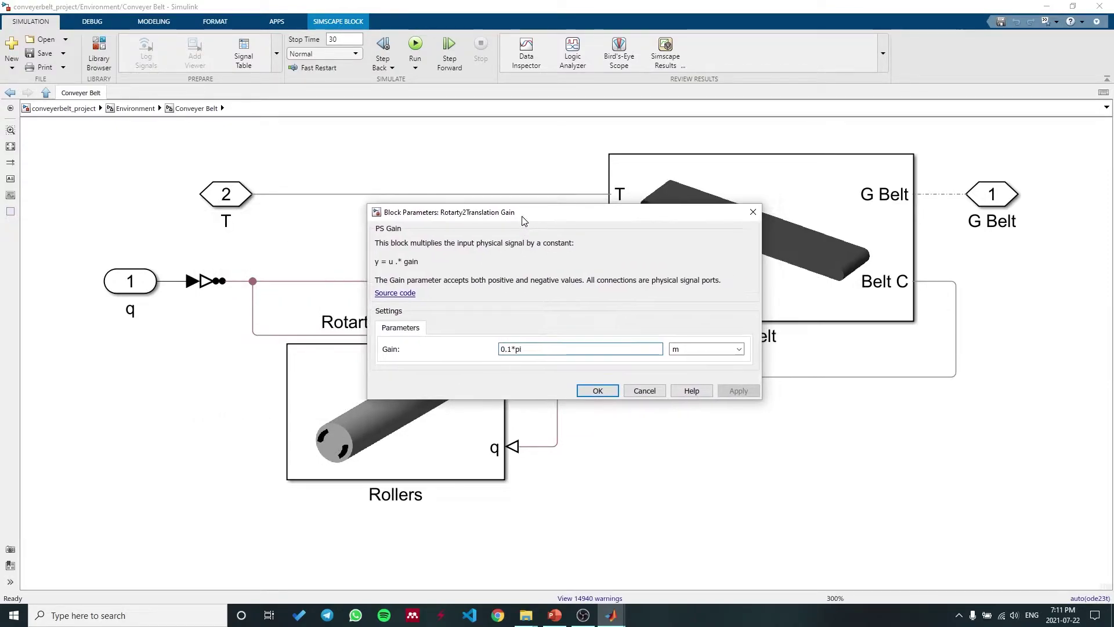
pyautogui.click(598, 390)
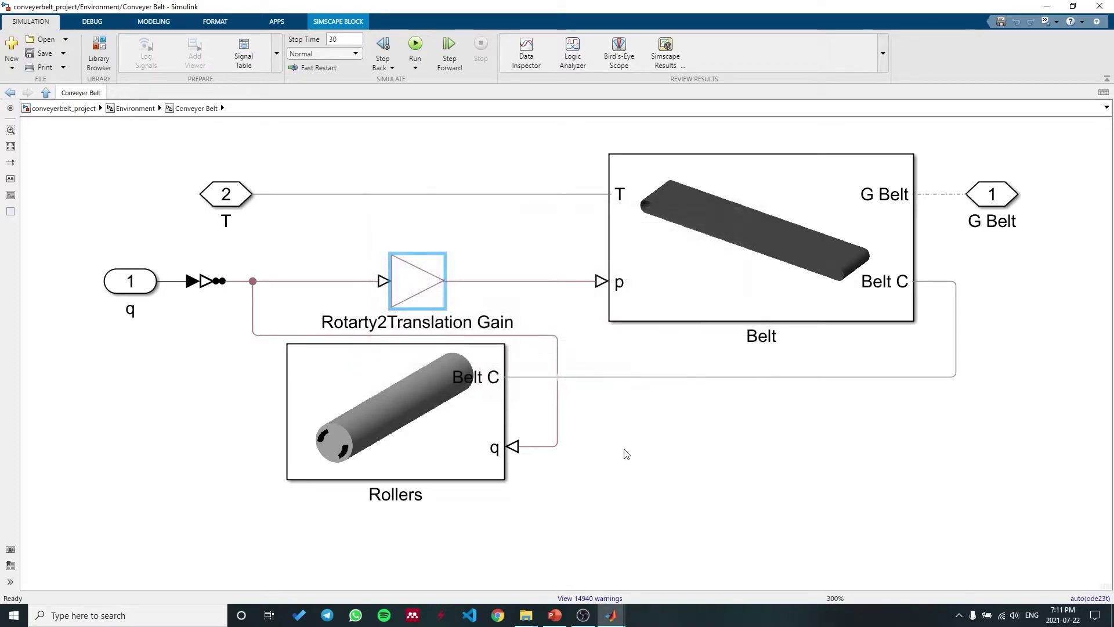
pyautogui.click(626, 454)
pyautogui.click(439, 412)
# Open the Rollers subsystem, then the Roller 1 subsystem, fitting its diagram to view.
pyautogui.doubleClick(438, 412)
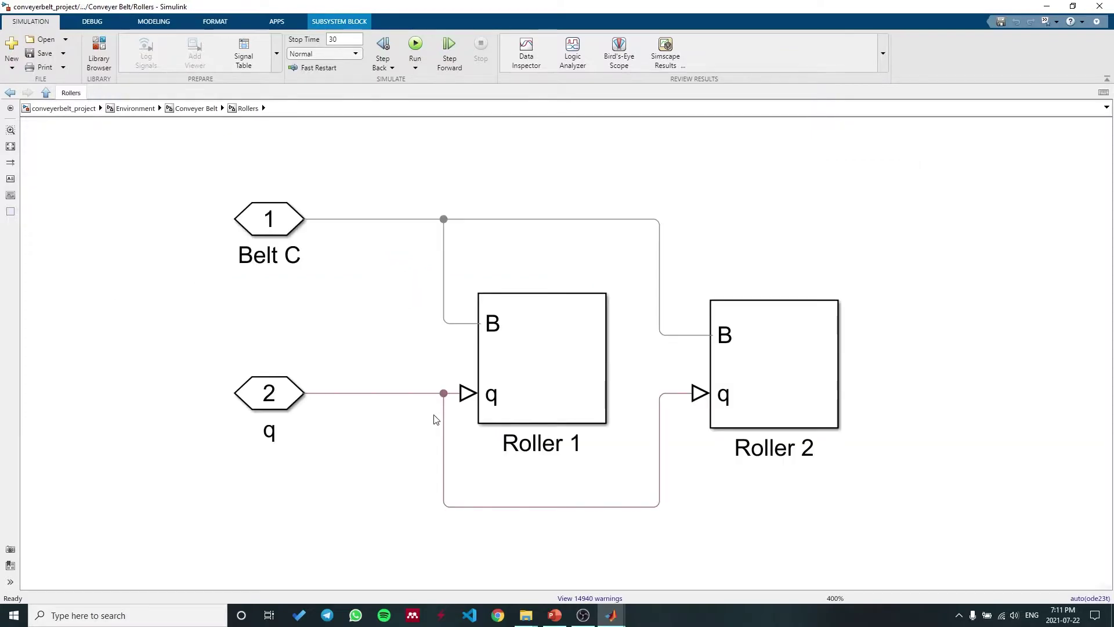
pyautogui.click(437, 419)
pyautogui.click(517, 377)
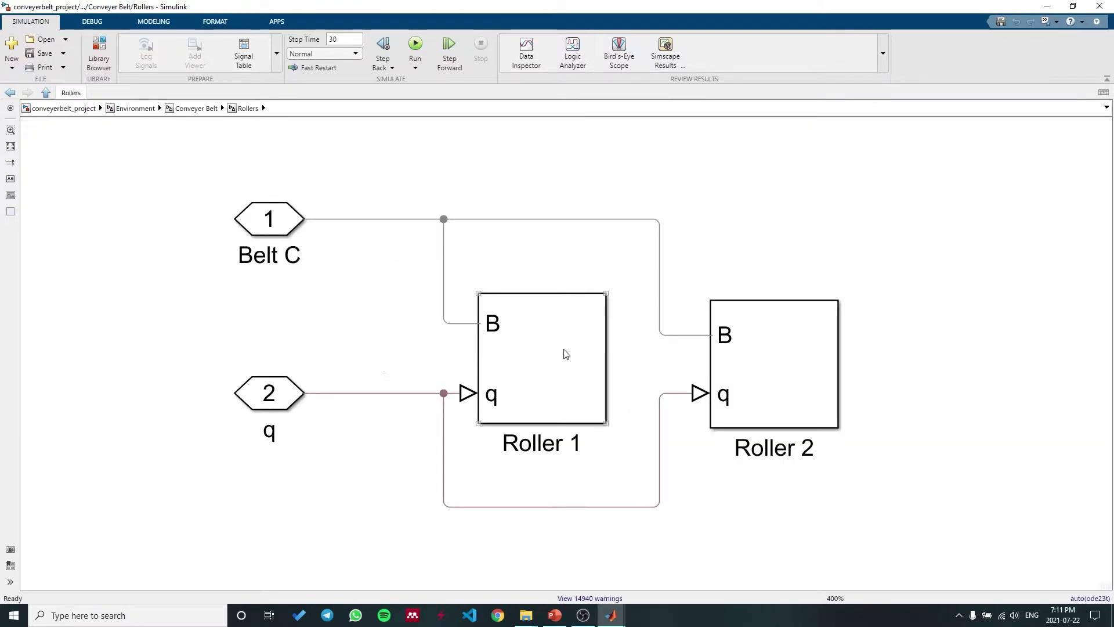
pyautogui.click(605, 375)
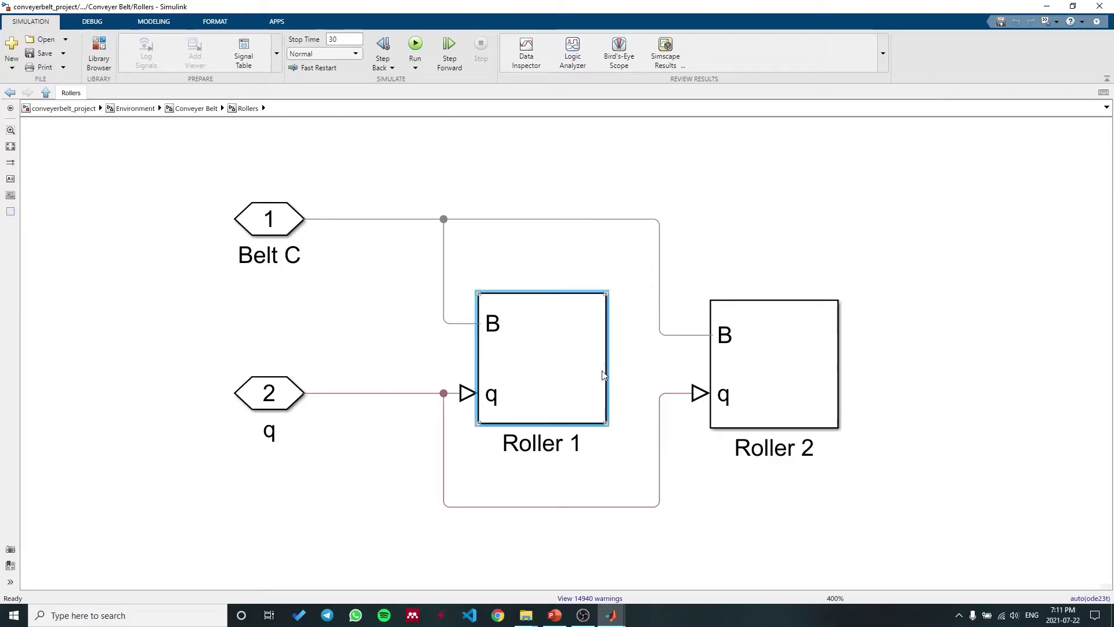
pyautogui.doubleClick(572, 376)
pyautogui.press('space')
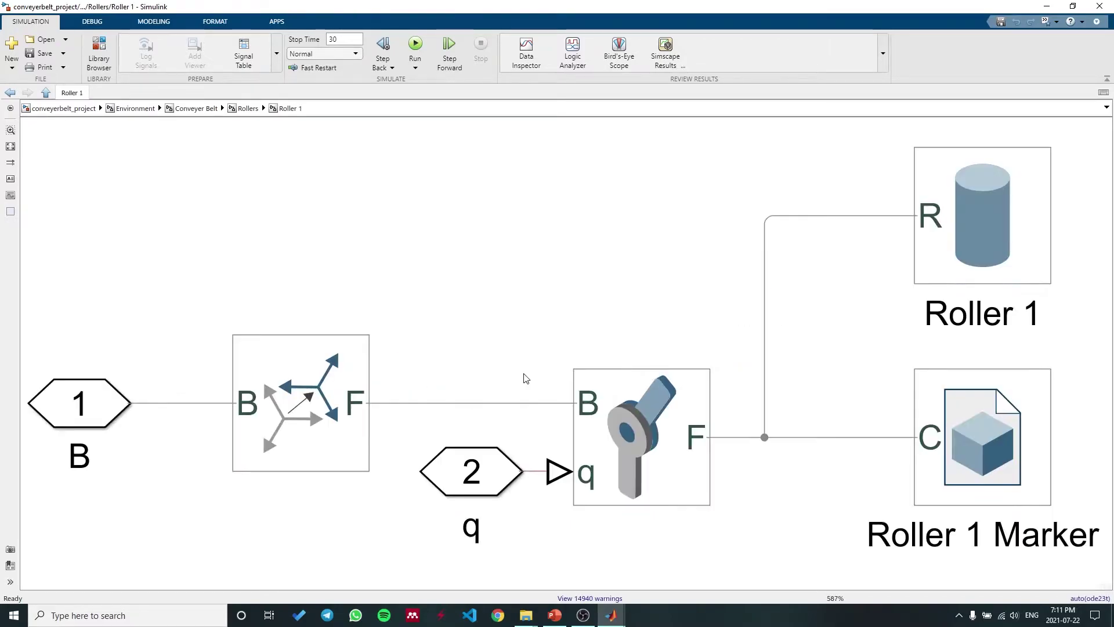
pyautogui.scroll(-2, 521, 376)
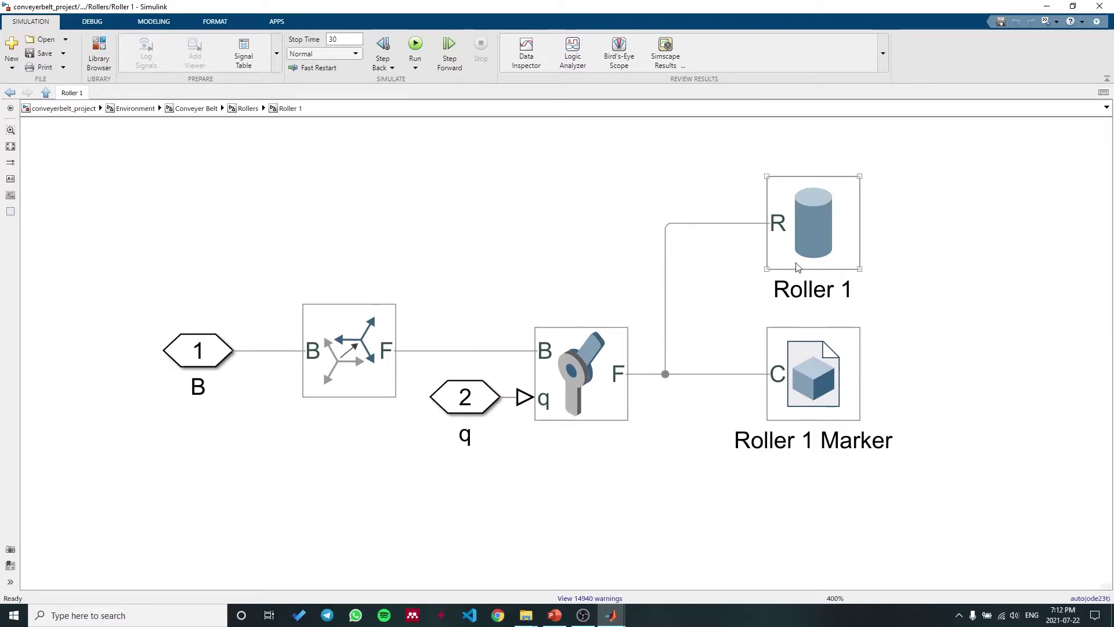
# Inspect Roller 1's solid and revolute joint parameters, then bring Mechanics Explorer forward.
pyautogui.click(806, 410)
pyautogui.click(577, 408)
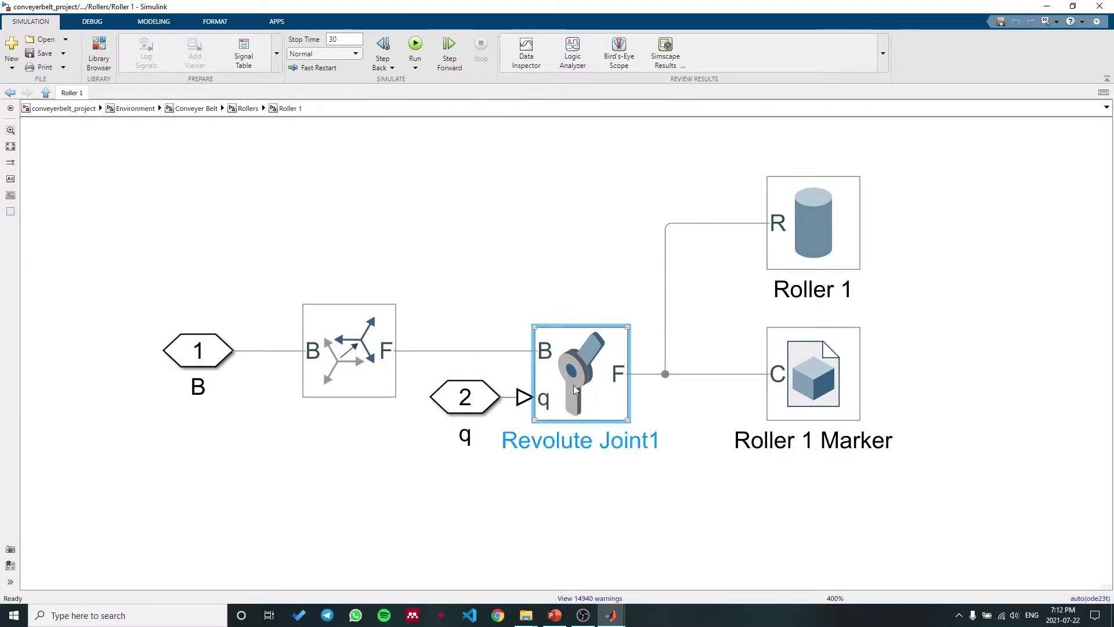
pyautogui.doubleClick(575, 382)
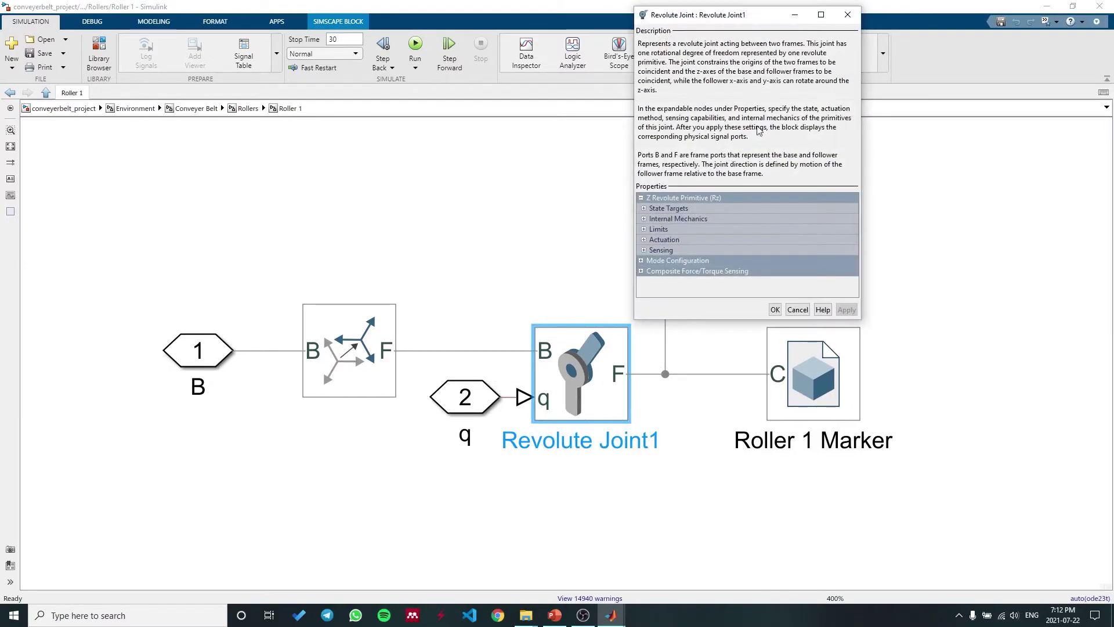
pyautogui.click(847, 16)
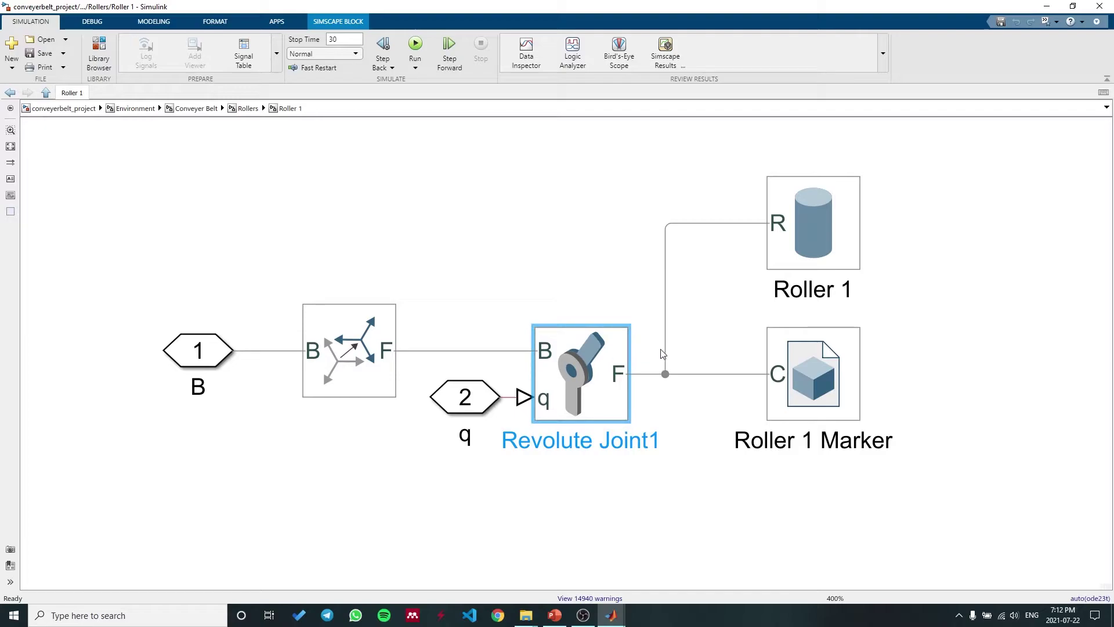
pyautogui.click(695, 416)
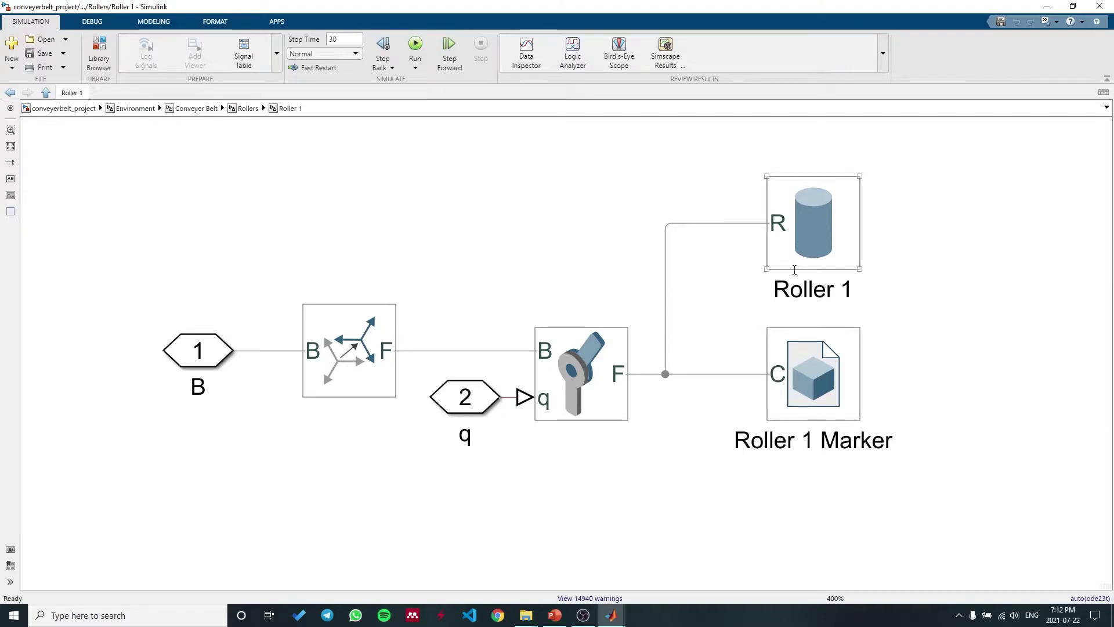
pyautogui.moveTo(611, 616)
pyautogui.click(524, 574)
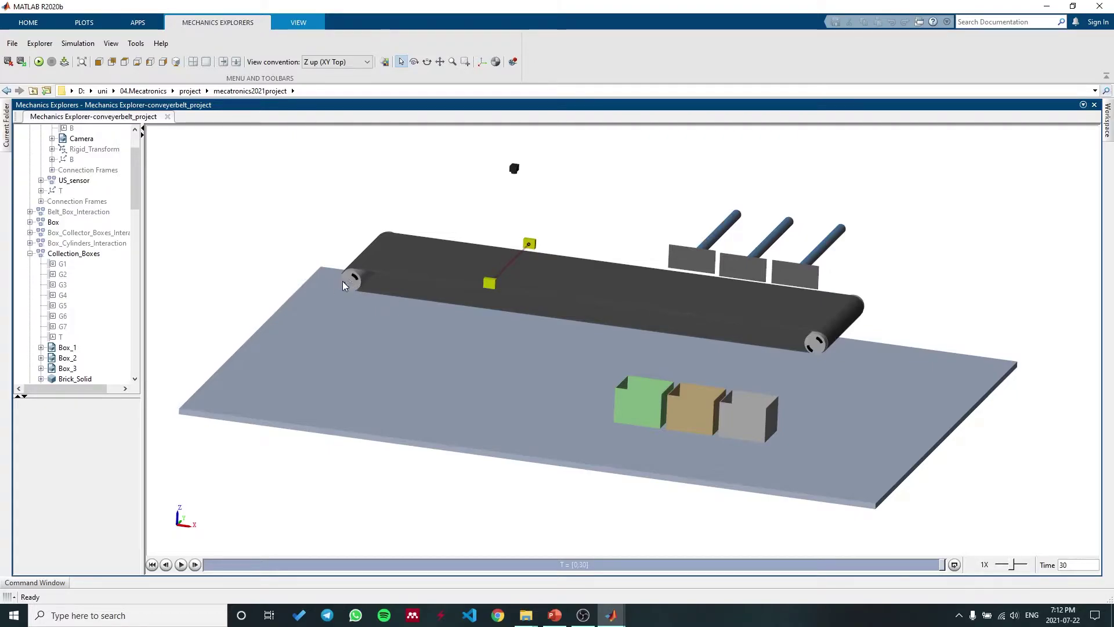
# Play the animation to about 4.9 s, with a green box partway along the belt.
pyautogui.click(180, 565)
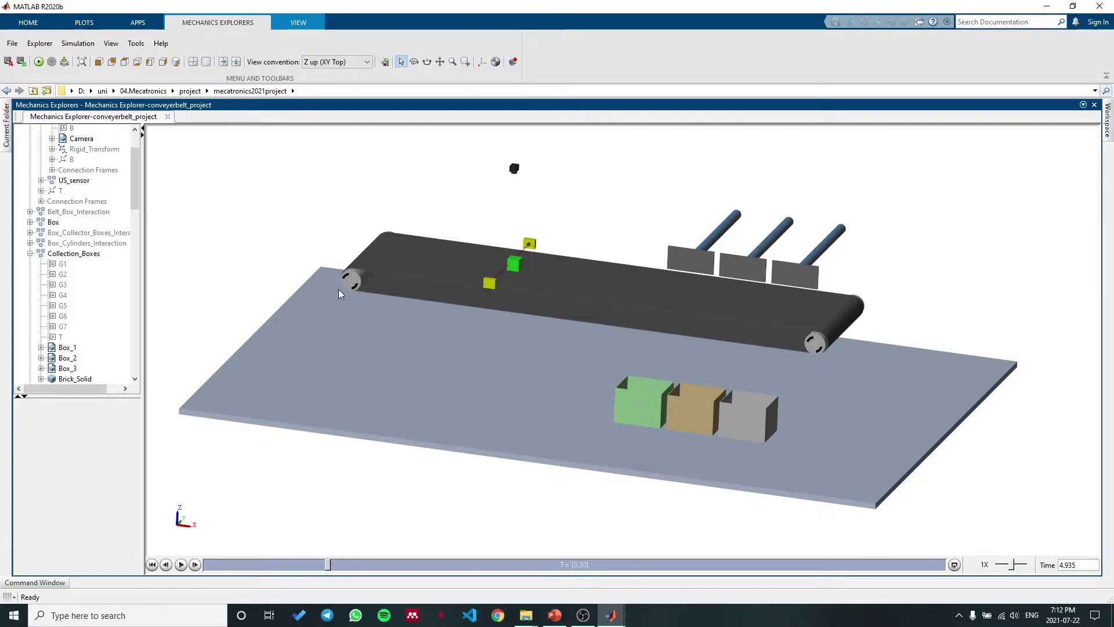
# Switch back to Simulink and go up from Roller 1 through Rollers to the Conveyer Belt diagram.
pyautogui.moveTo(611, 615)
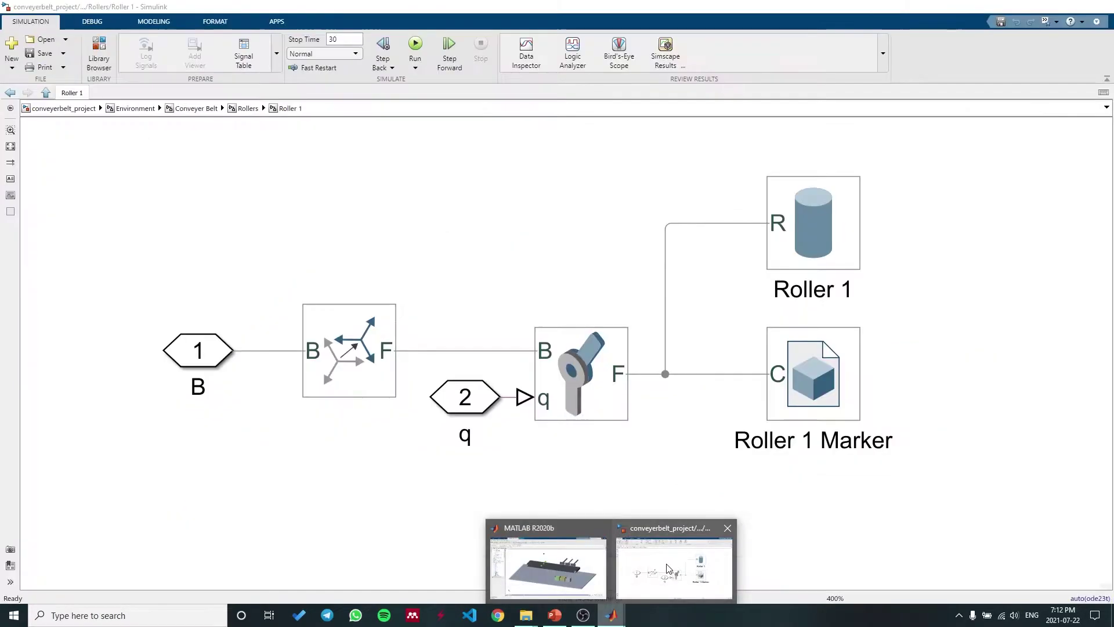
pyautogui.click(668, 569)
pyautogui.click(248, 108)
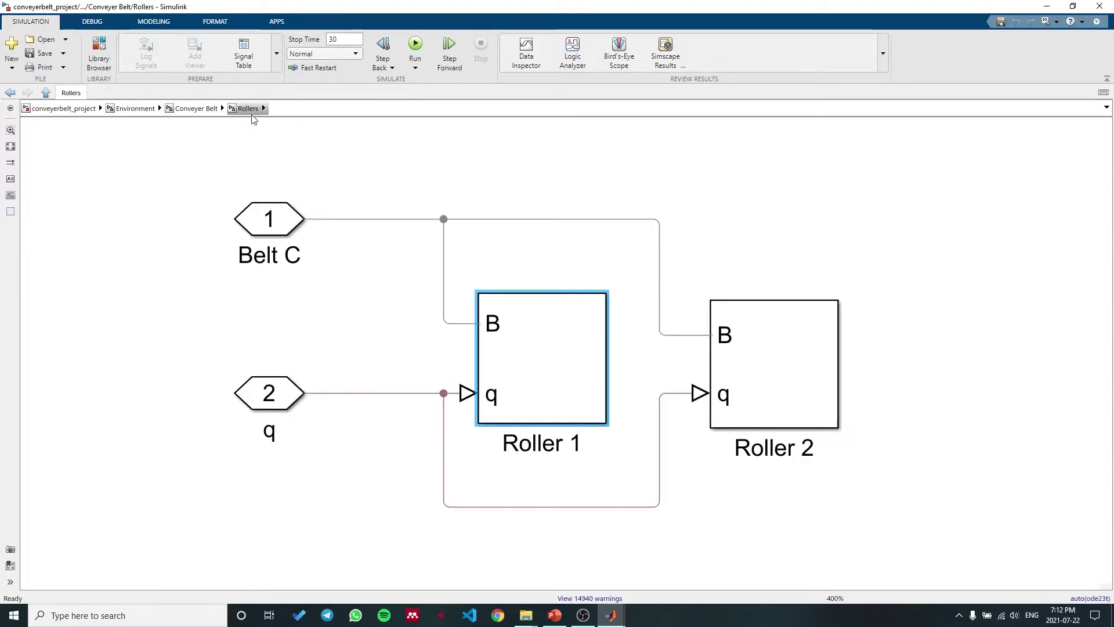
pyautogui.click(196, 109)
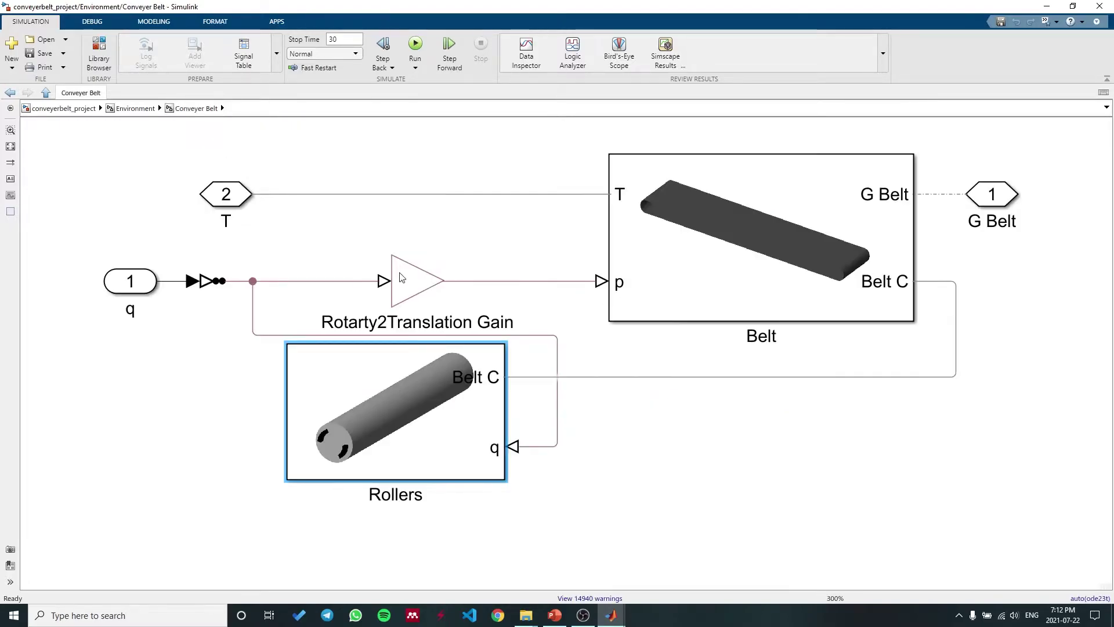
# Point out the Rollers, Rotarty2Translation Gain and Belt blocks in the Conveyer Belt diagram.
pyautogui.click(391, 301)
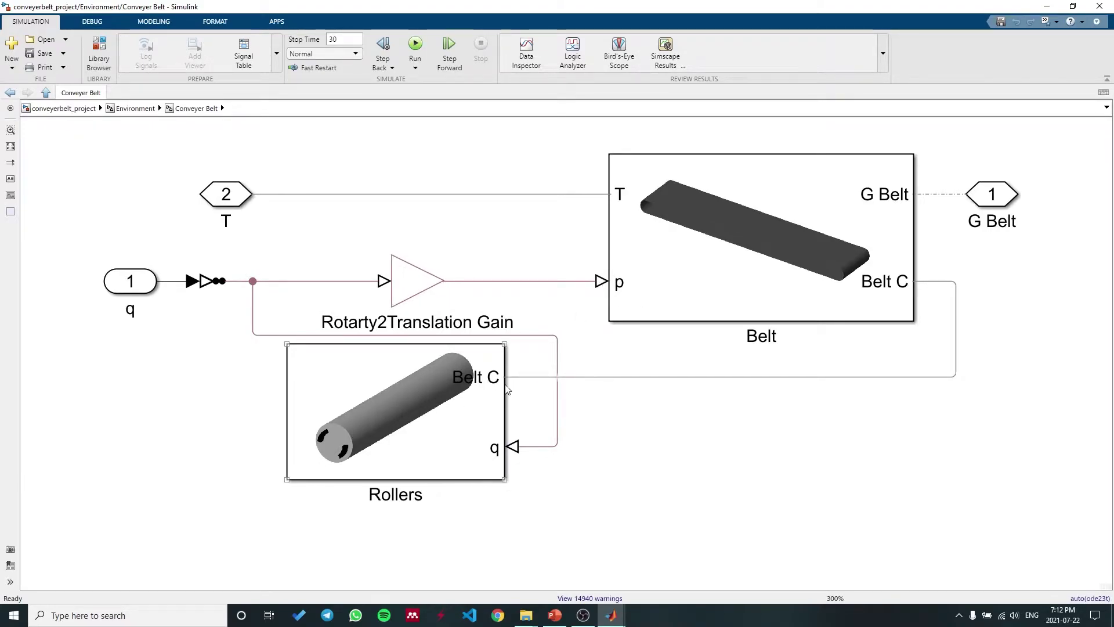
pyautogui.click(589, 304)
pyautogui.click(404, 291)
pyautogui.click(337, 293)
pyautogui.click(736, 263)
# Open the Belt subsystem, zoom in, and select its Belt Part block.
pyautogui.doubleClick(736, 262)
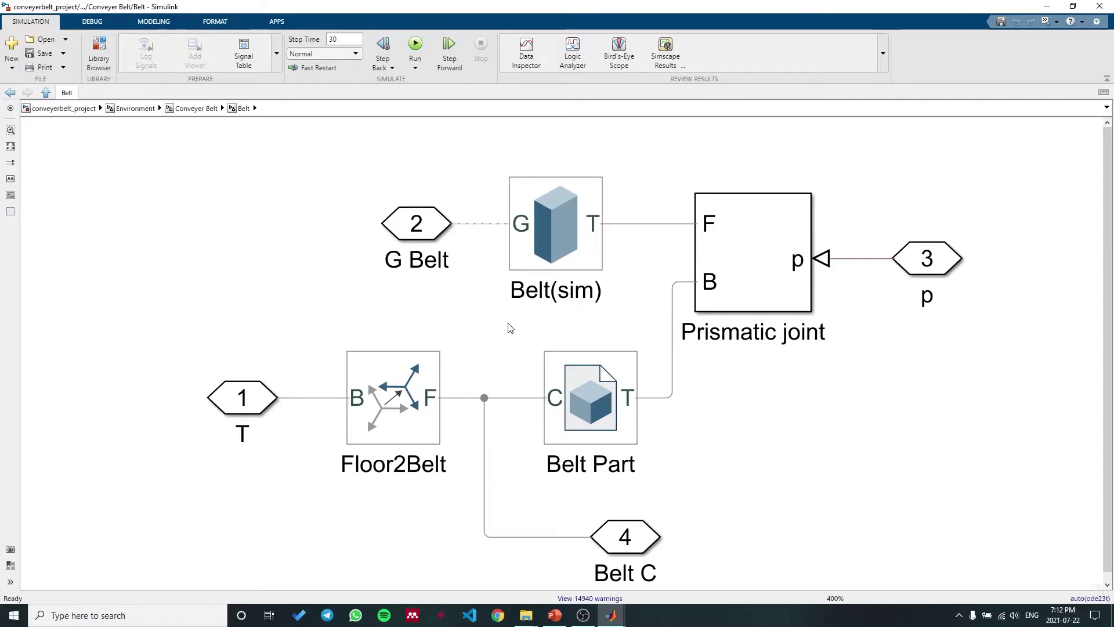
pyautogui.scroll(1, 514, 325)
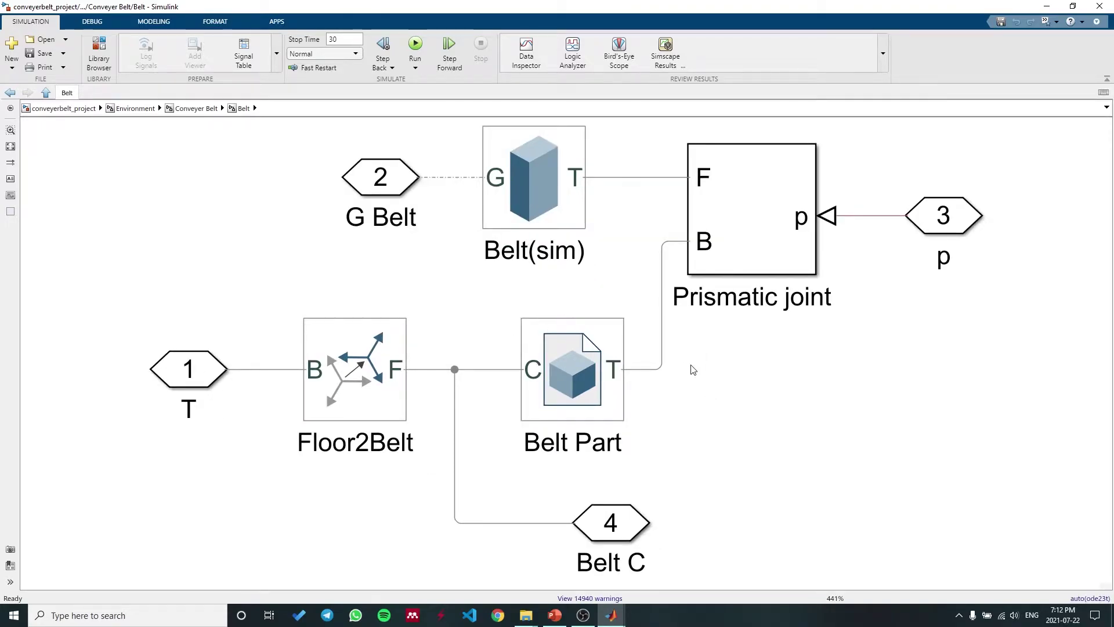
pyautogui.click(568, 374)
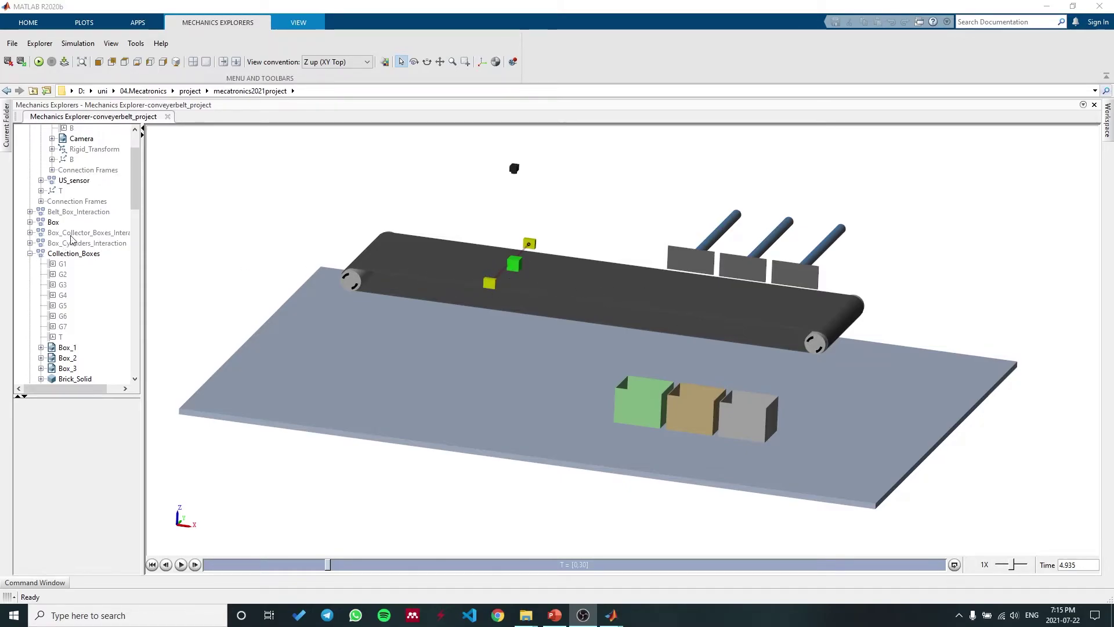
# Collapse the Ambient_Objects and Collection_Boxes branches of the Mechanics Explorer model tree.
pyautogui.scroll(2, 81, 264)
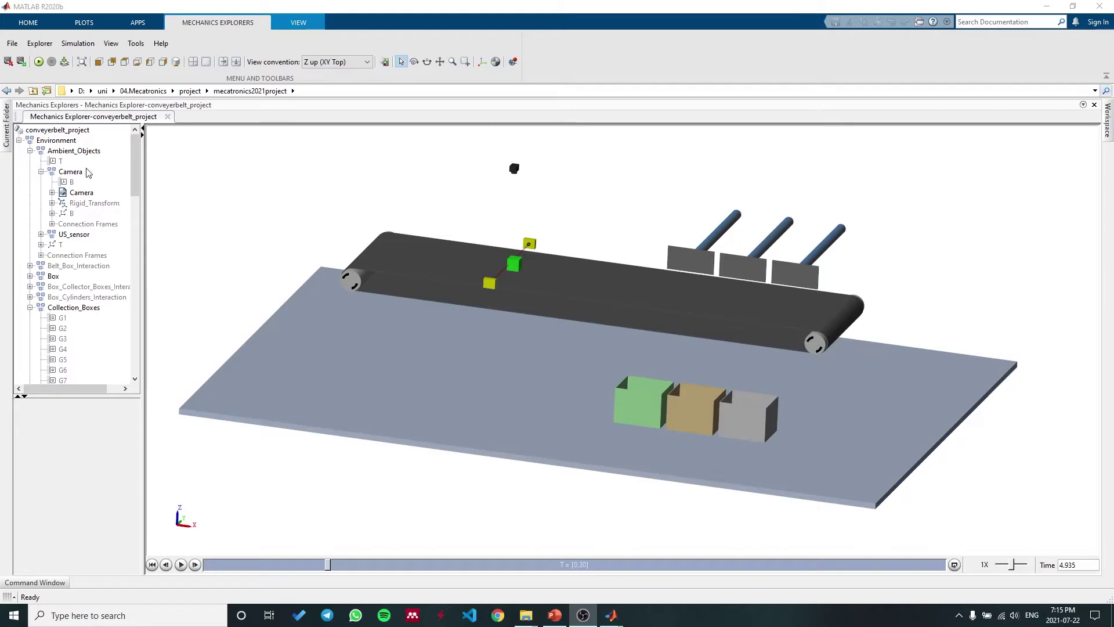
pyautogui.click(30, 151)
pyautogui.scroll(-3, 58, 235)
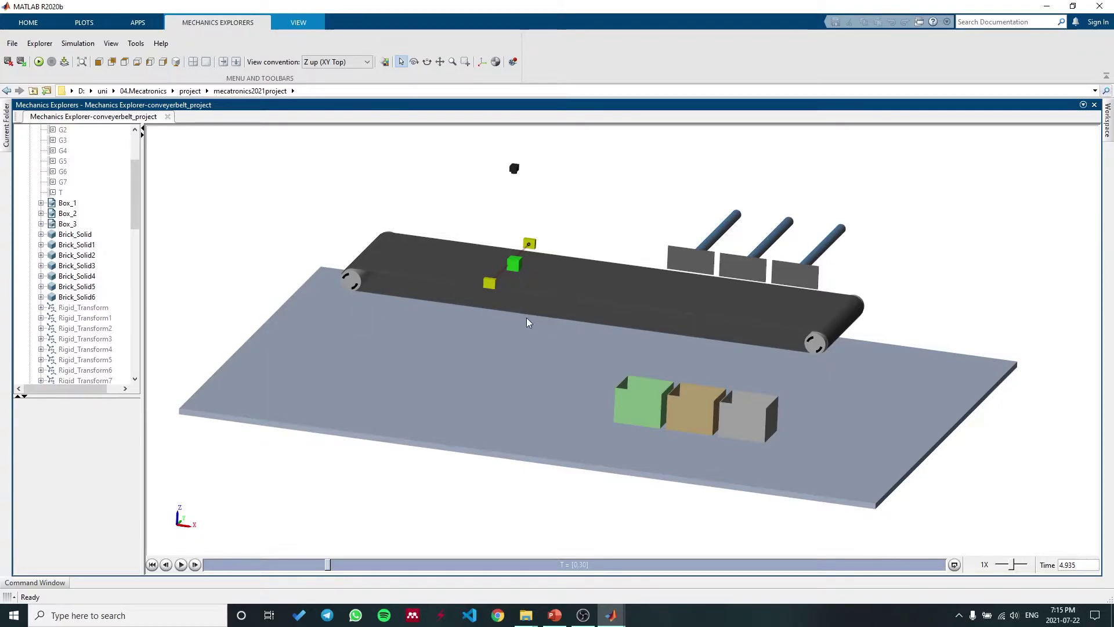
pyautogui.scroll(3, 116, 297)
pyautogui.click(30, 203)
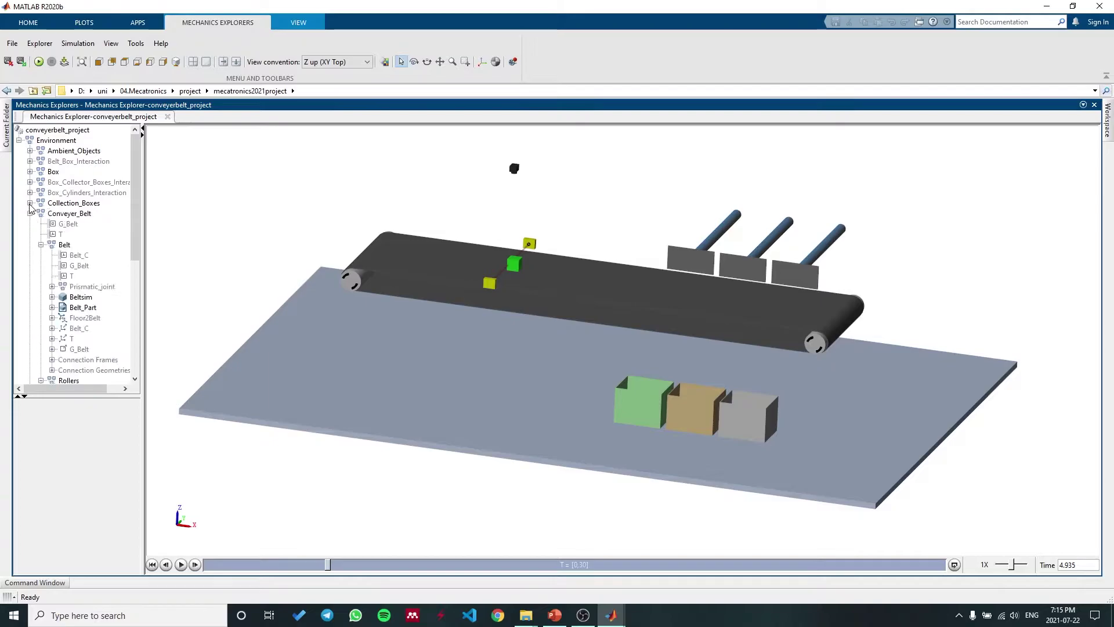
pyautogui.scroll(-2, 73, 293)
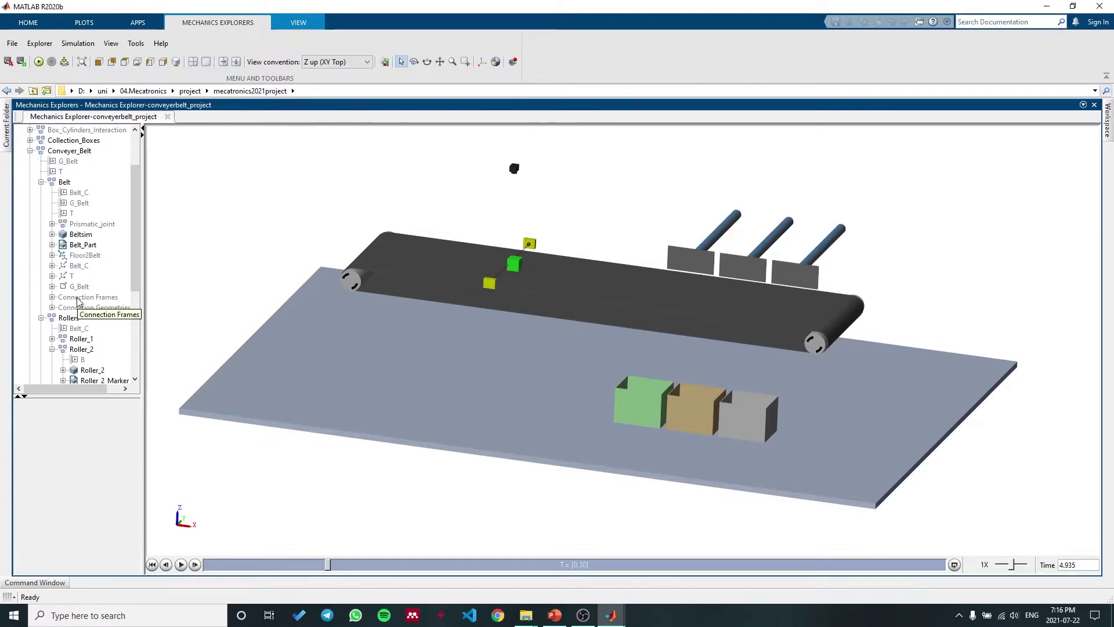
pyautogui.scroll(1, 77, 300)
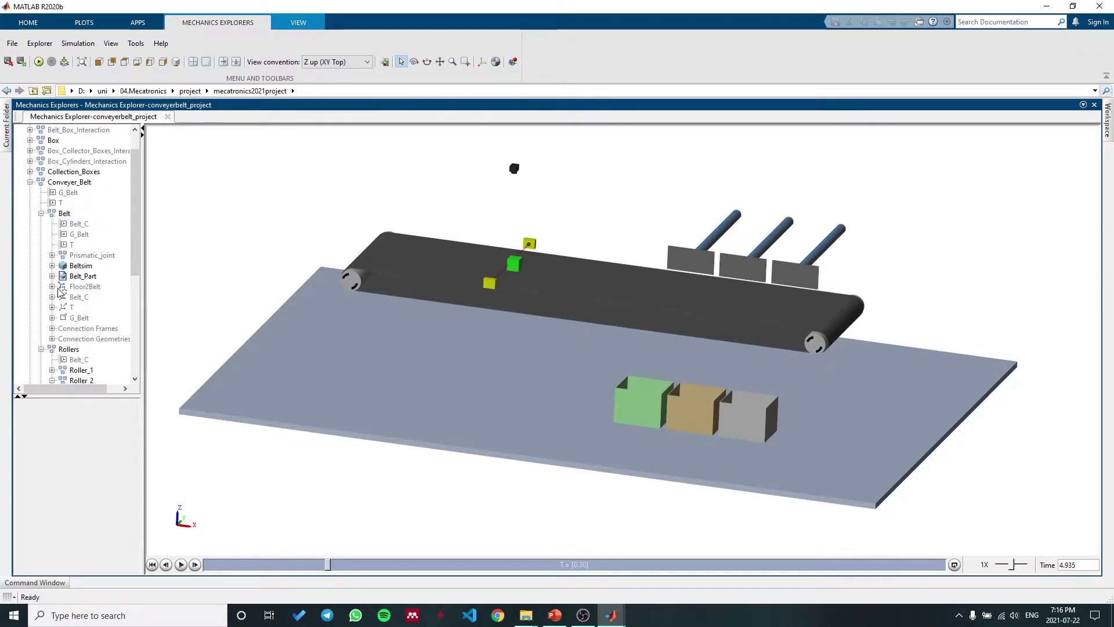
# Select Beltsim in the model tree, expanding it to show its frames and solid properties.
pyautogui.click(70, 265)
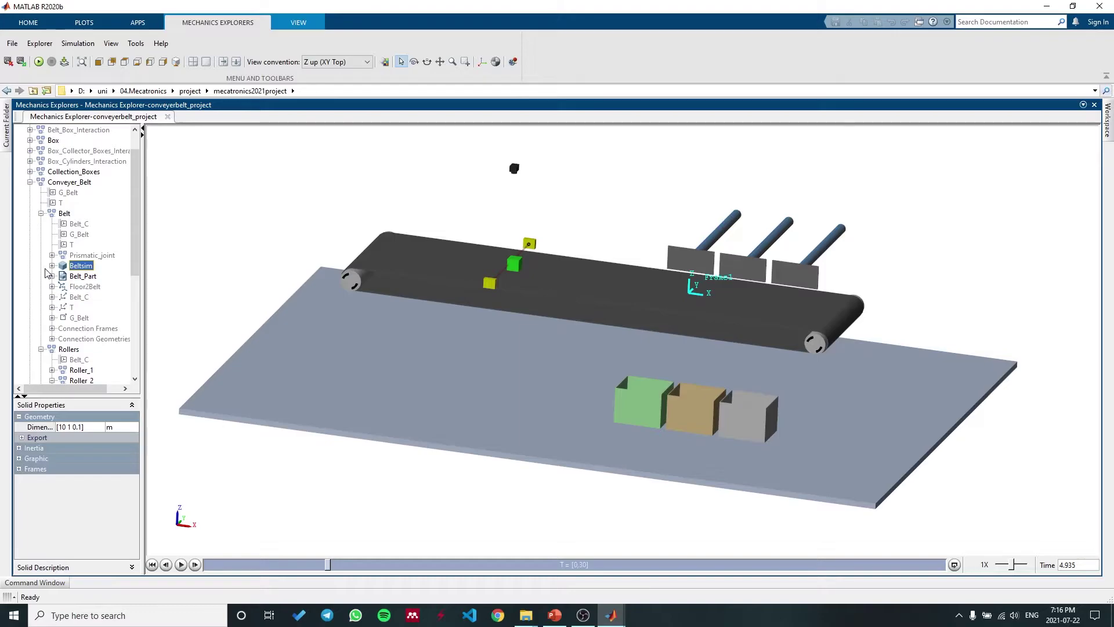
pyautogui.keyDown('ctrl'); pyautogui.click(64, 267); pyautogui.keyUp('ctrl')
pyautogui.click(52, 265)
pyautogui.click(80, 266)
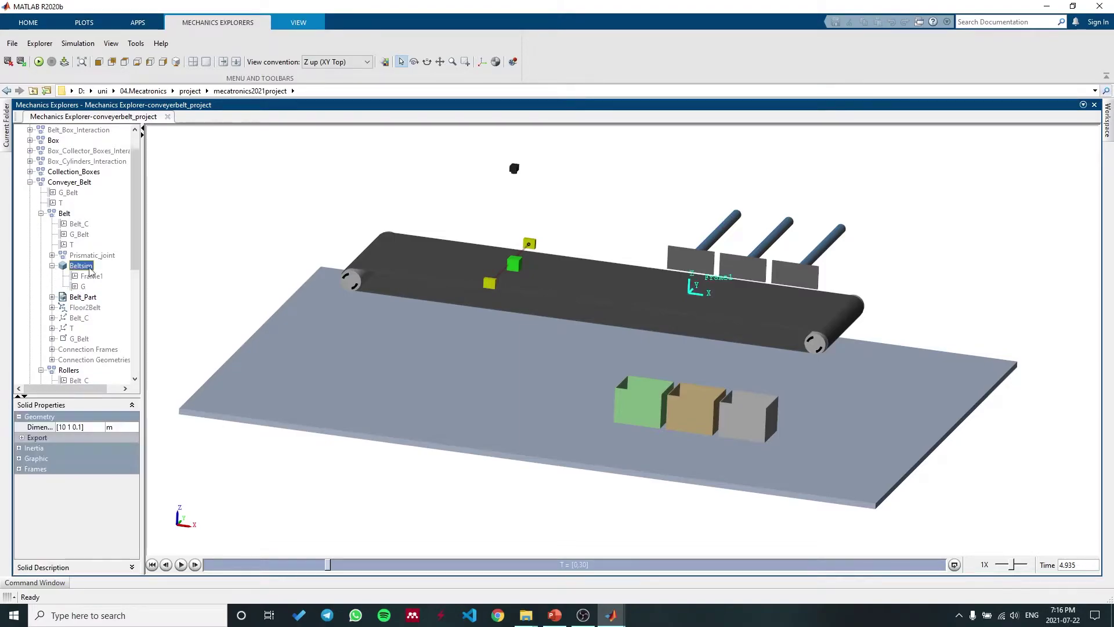
# Open the Belt(sim) solid's parameters in Simulink, then return to the Mechanics Explorer view.
pyautogui.click(611, 615)
pyautogui.click(673, 567)
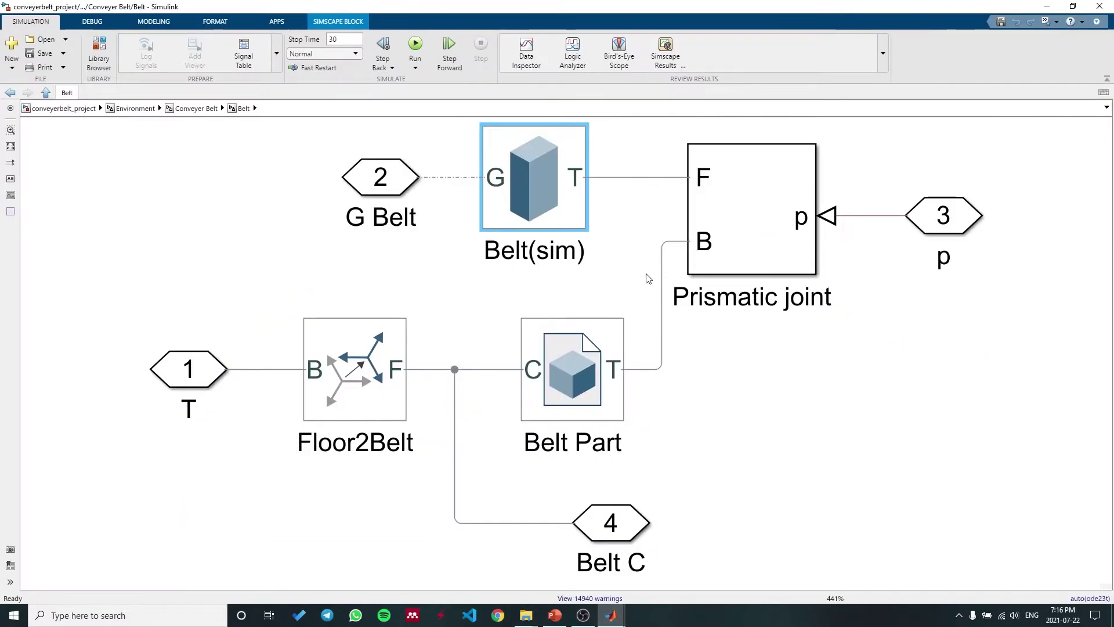
pyautogui.doubleClick(558, 189)
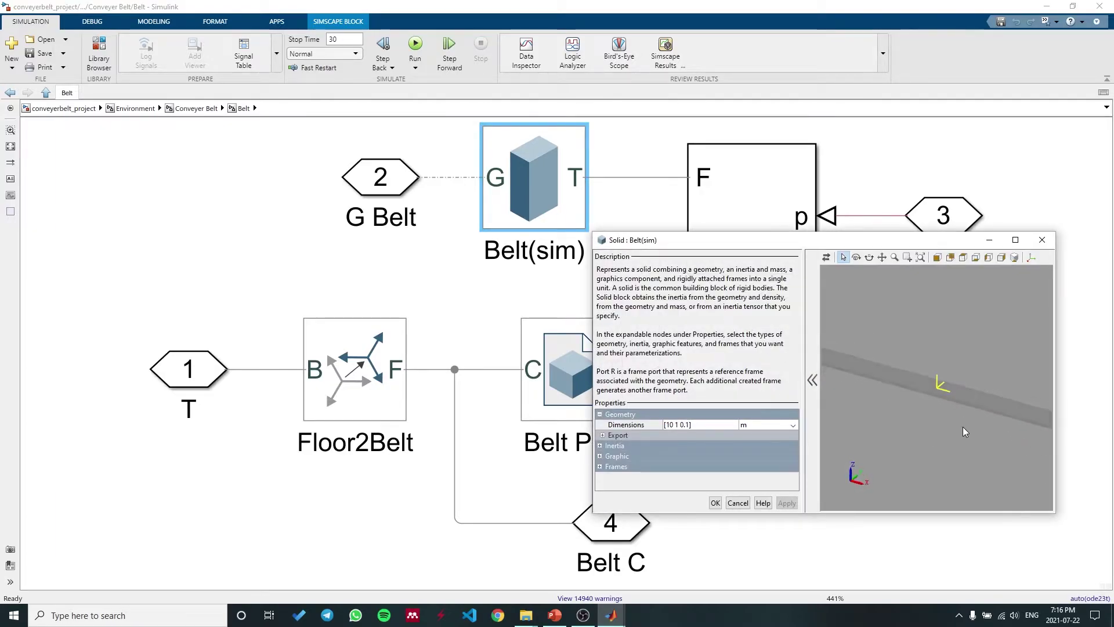
pyautogui.click(610, 615)
pyautogui.click(540, 566)
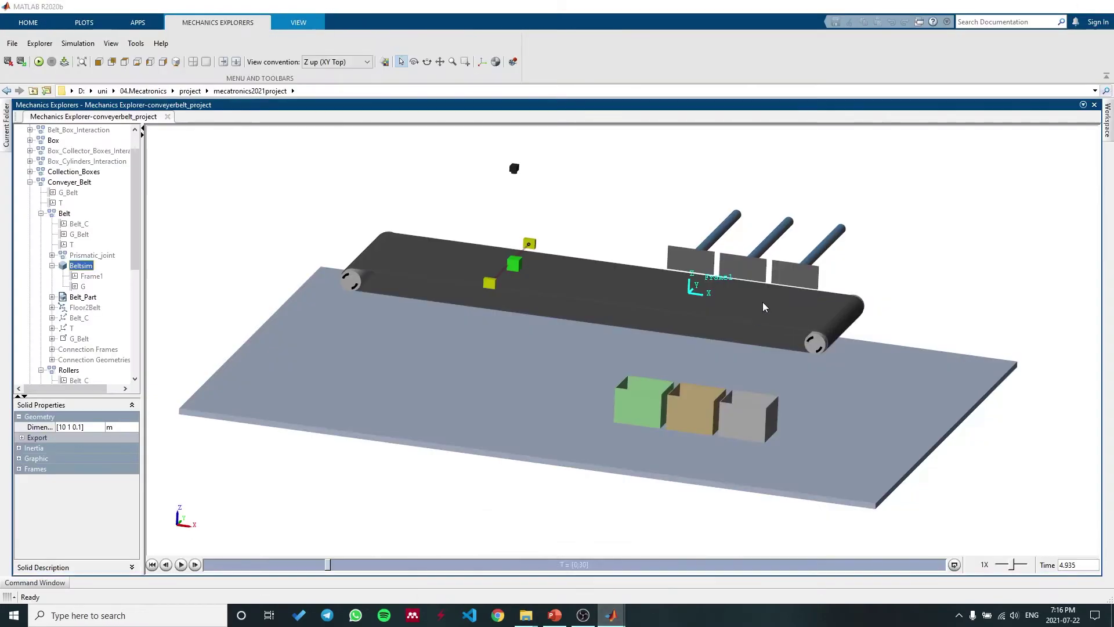
# Rewind playback, confirm Graphic type None, collapse Graphic and Geometry, and show the Solid description window.
pyautogui.moveTo(329, 569); pyautogui.dragTo(181, 541)
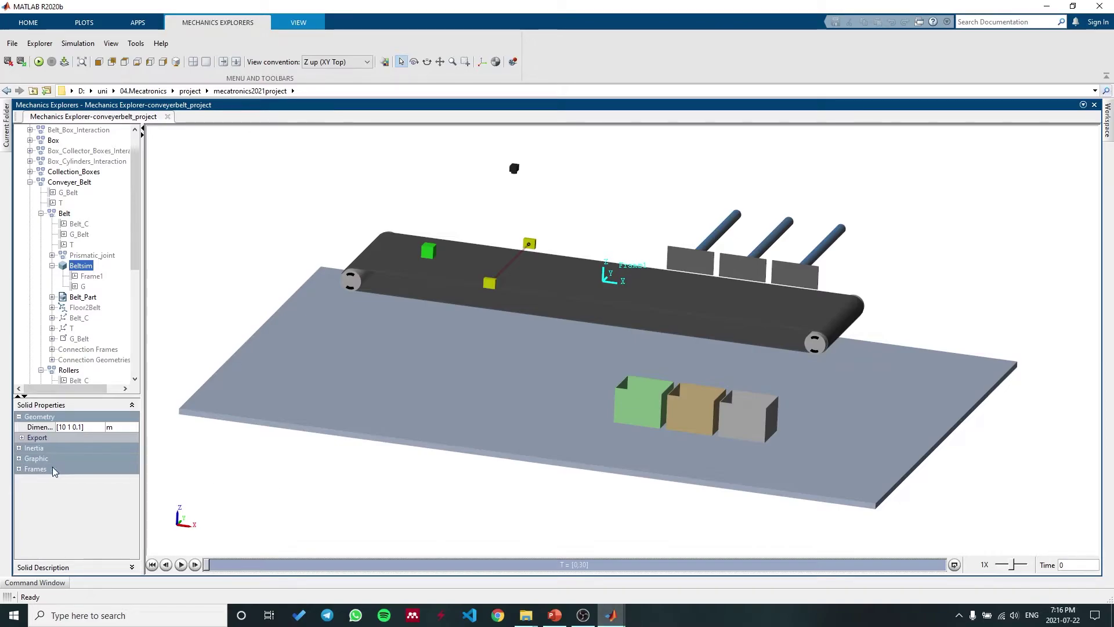
pyautogui.click(20, 459)
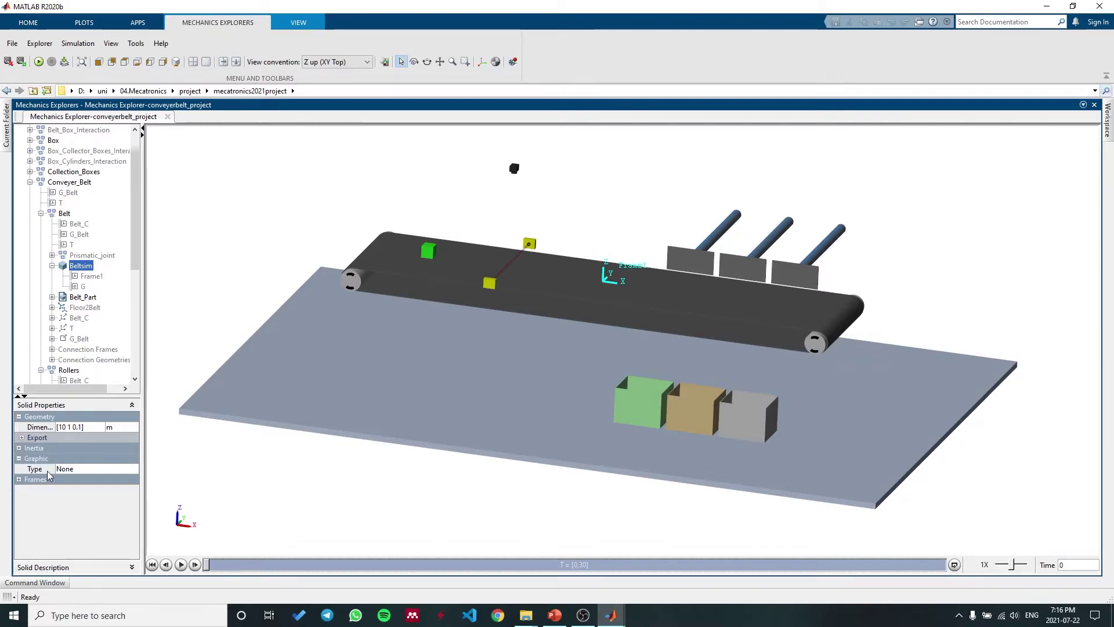
pyautogui.click(20, 459)
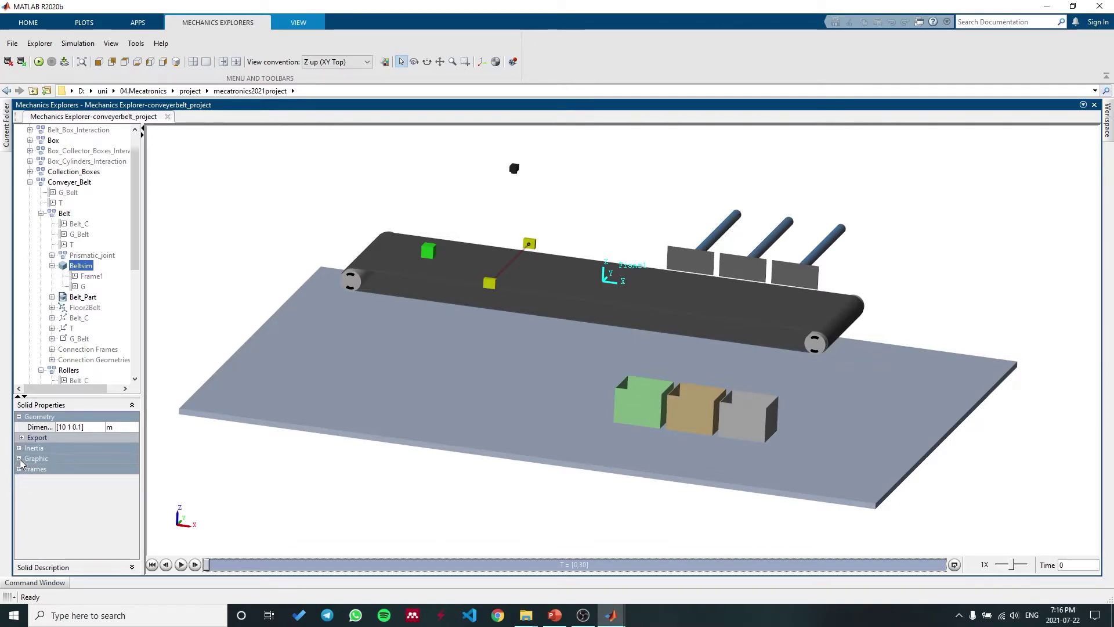
pyautogui.click(19, 417)
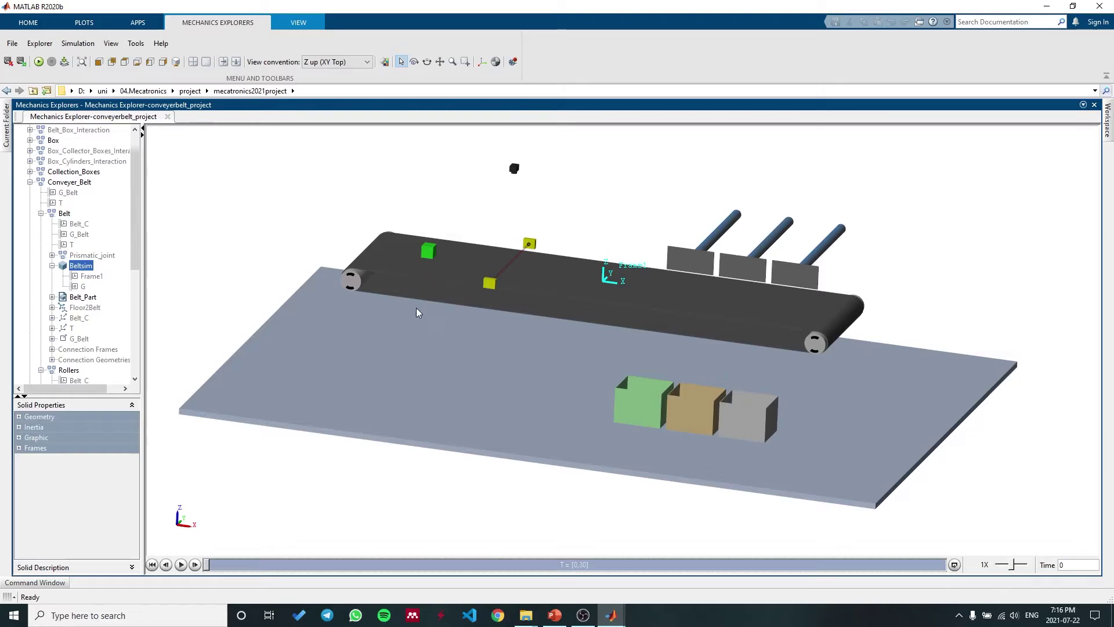
pyautogui.click(611, 615)
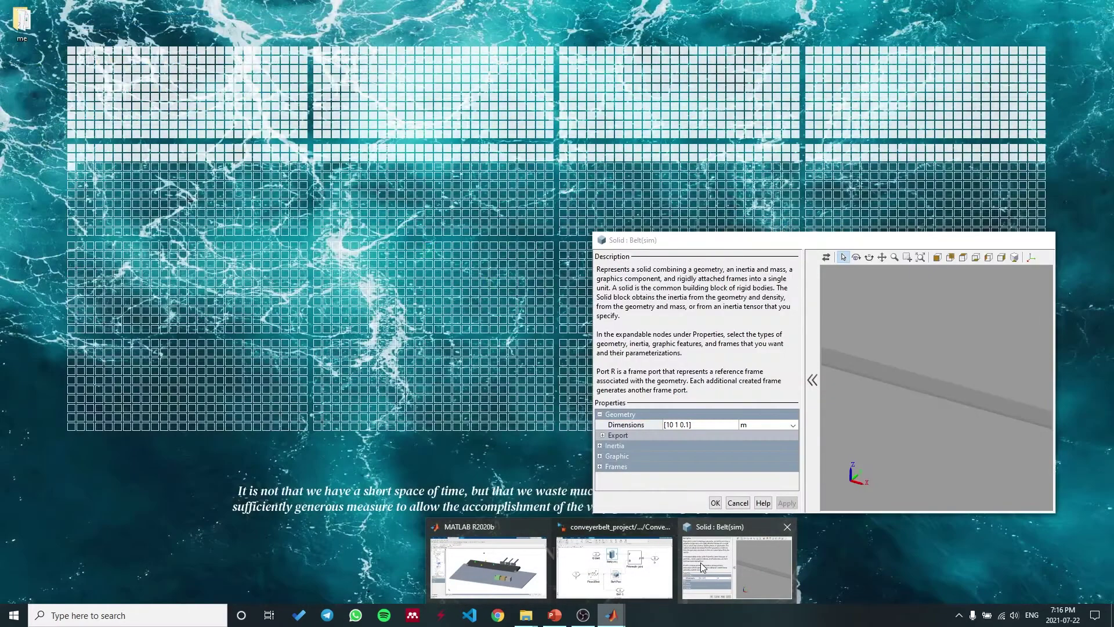
pyautogui.click(702, 566)
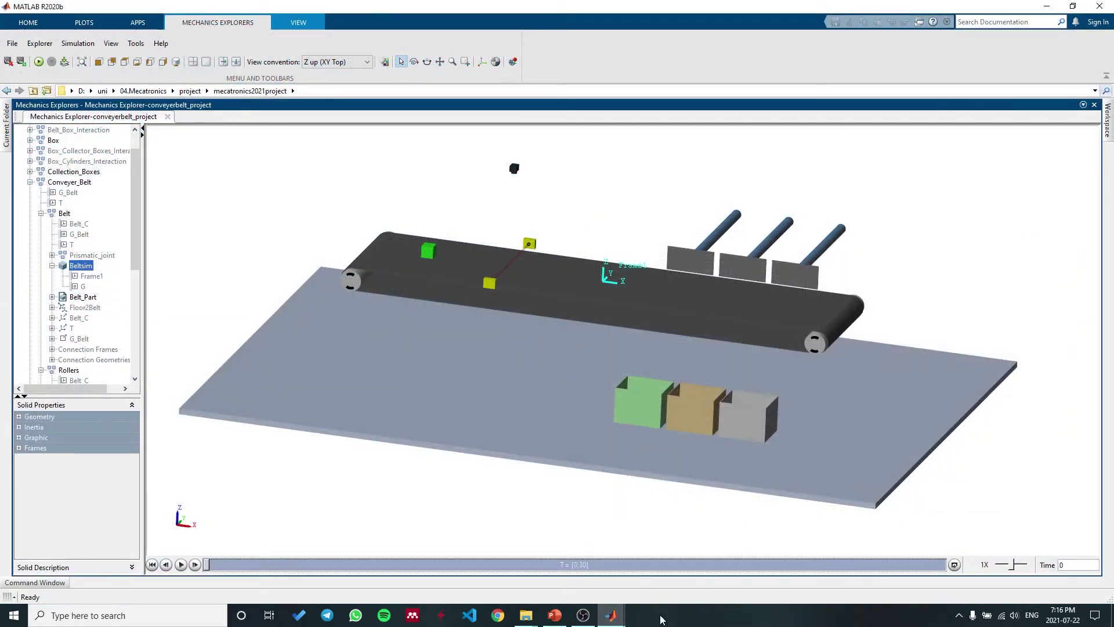
# Bring the Simulink conveyor model window back to the front.
pyautogui.click(679, 566)
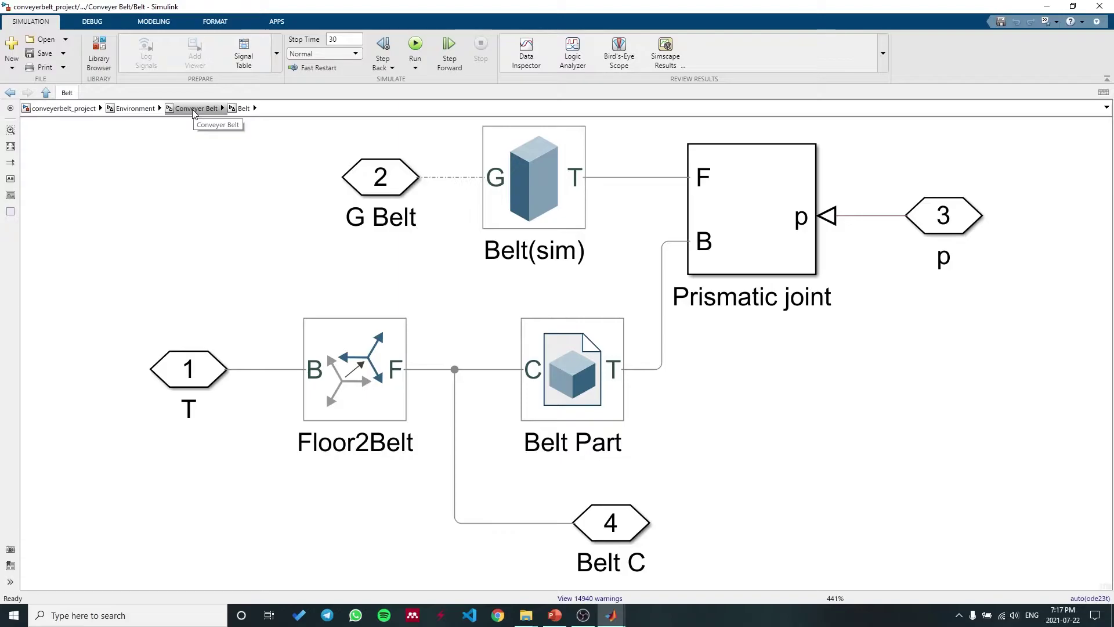
# Open the Prismatic joint subsystem inside Belt and inspect its prismatic joint block.
pyautogui.click(193, 111)
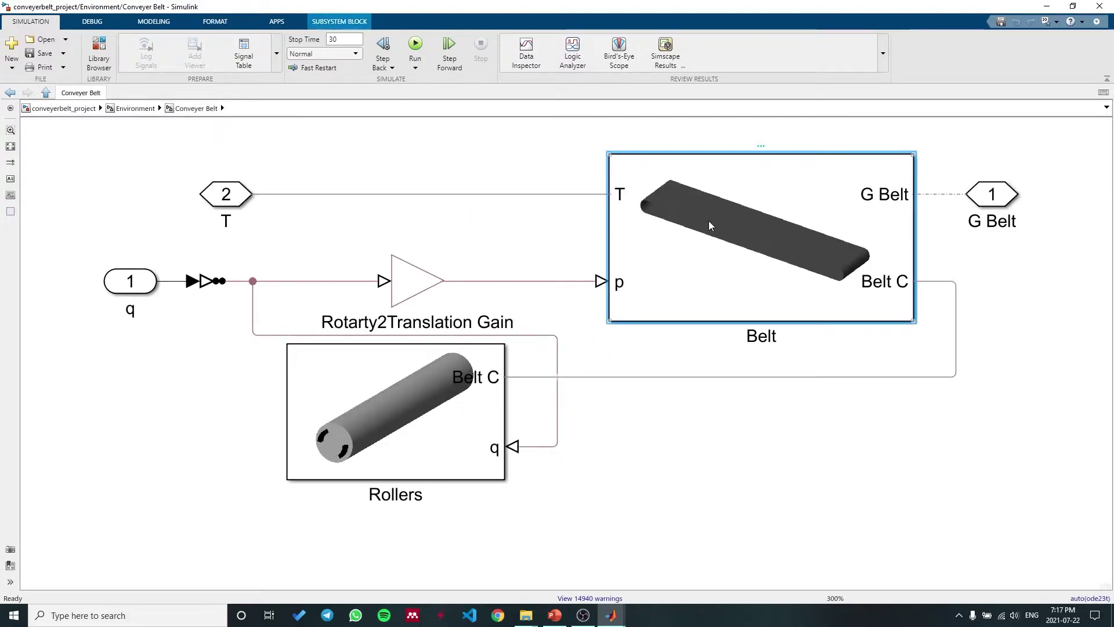
pyautogui.doubleClick(708, 224)
pyautogui.doubleClick(702, 238)
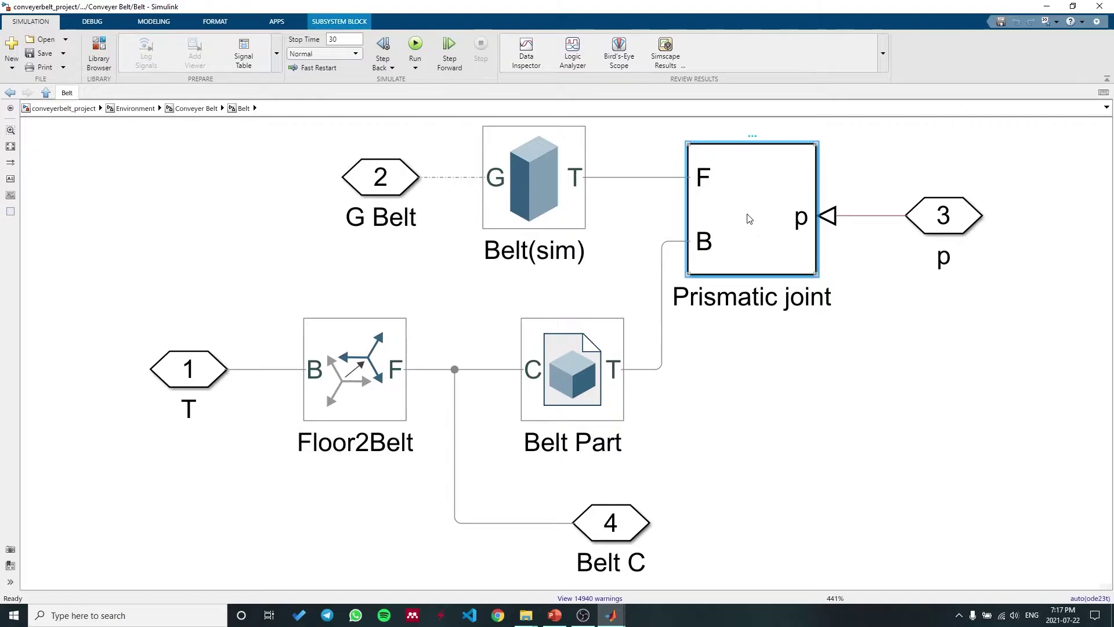
pyautogui.click(575, 343)
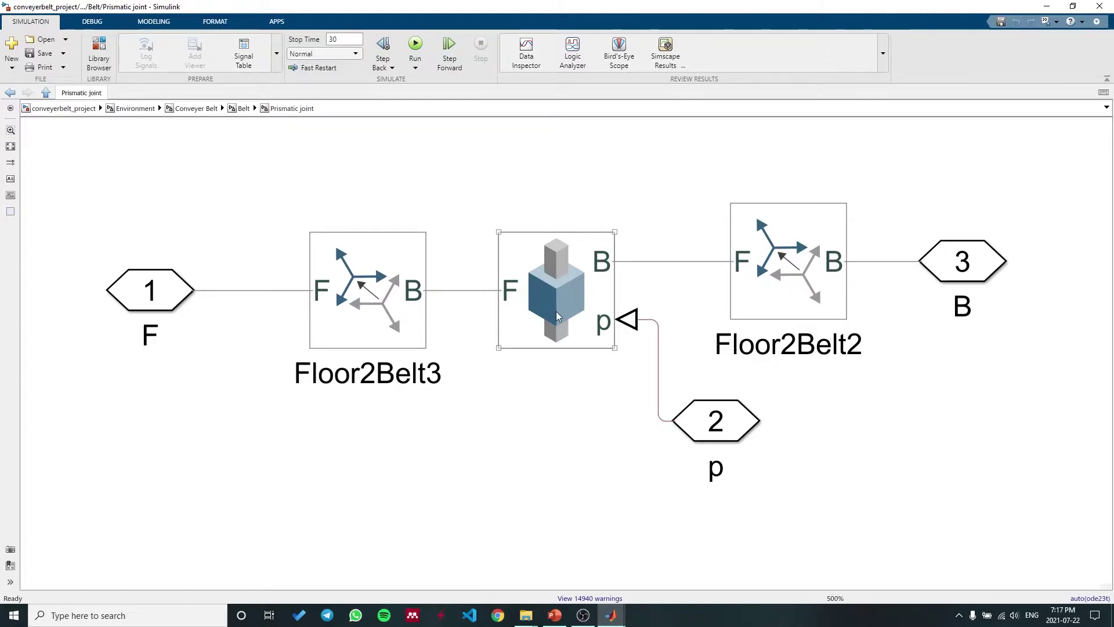
pyautogui.click(729, 514)
# Nudge the p input port block slightly upward, then return to Conveyer Belt and select Rollers.
pyautogui.click(723, 464)
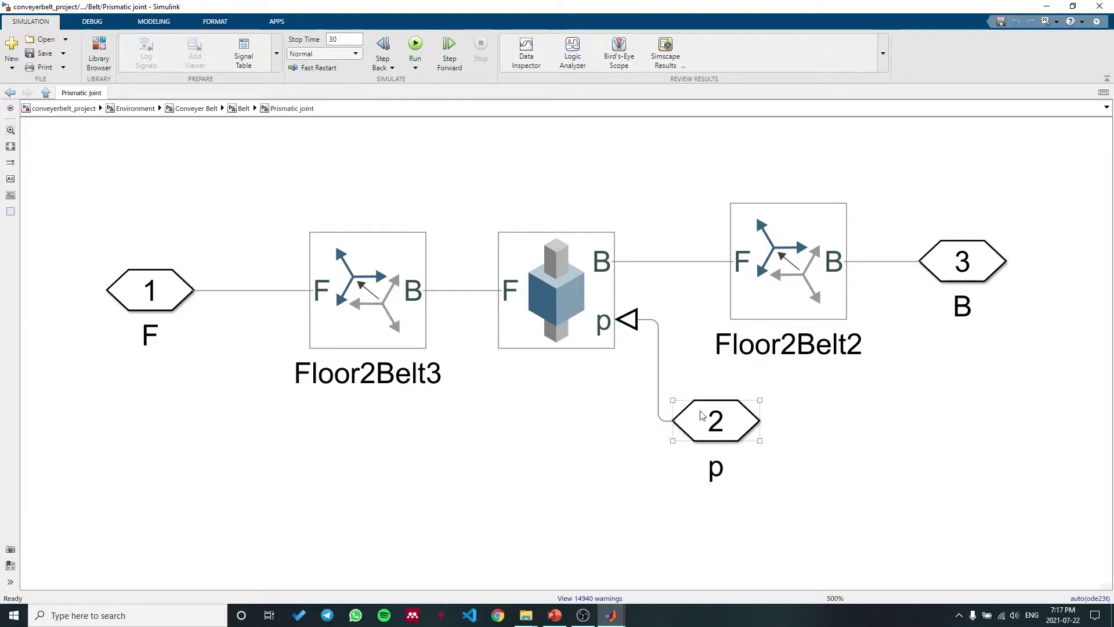
pyautogui.moveTo(704, 415); pyautogui.dragTo(704, 401)
pyautogui.click(368, 401)
pyautogui.click(221, 104)
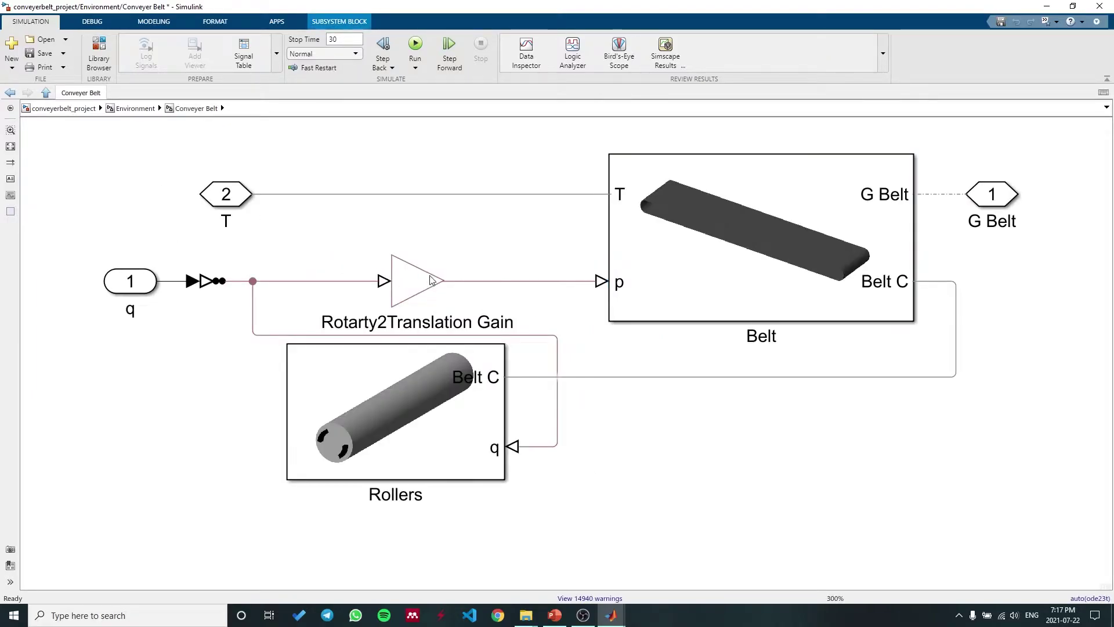
pyautogui.click(399, 446)
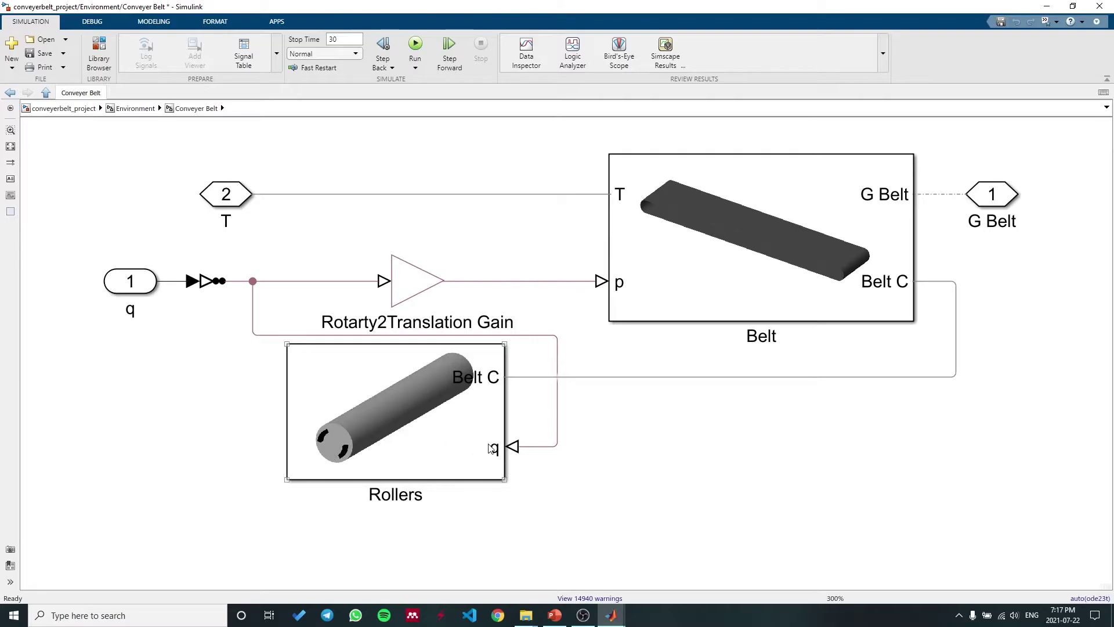
pyautogui.click(187, 220)
# Open Conveyer Belt > Belt and select the G Belt connection into the Belt(sim) block.
pyautogui.click(138, 109)
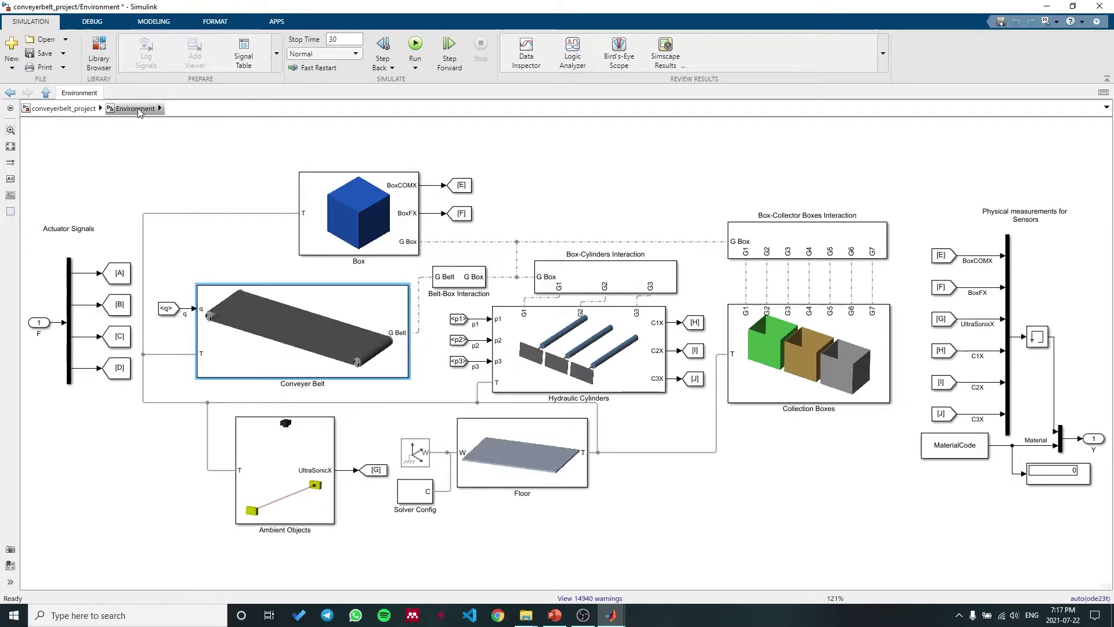
pyautogui.doubleClick(314, 341)
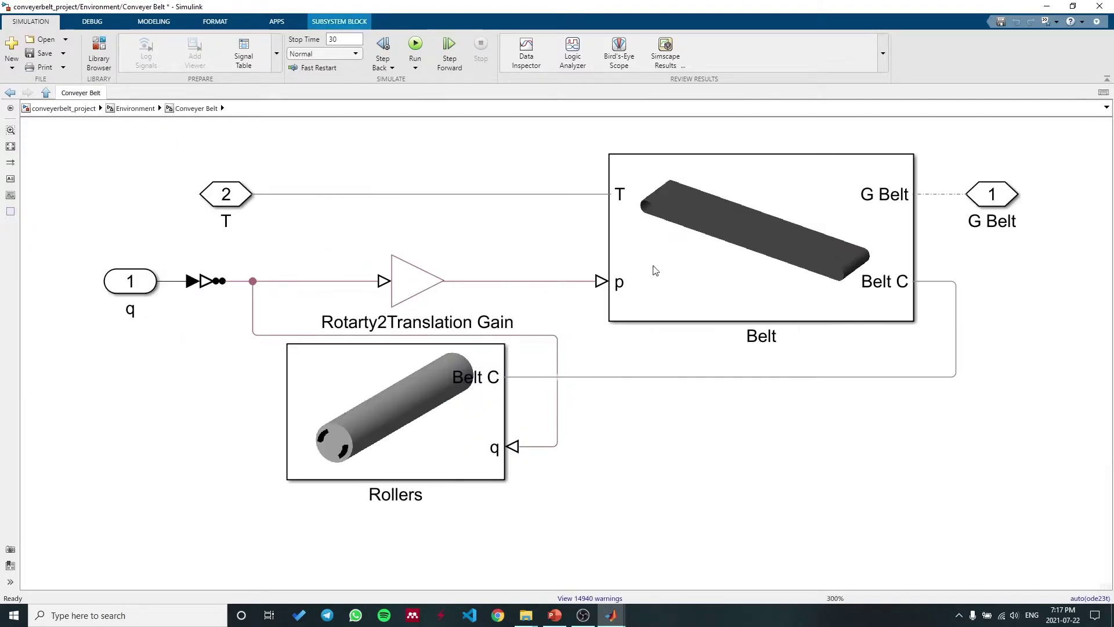
pyautogui.doubleClick(694, 266)
pyautogui.click(506, 224)
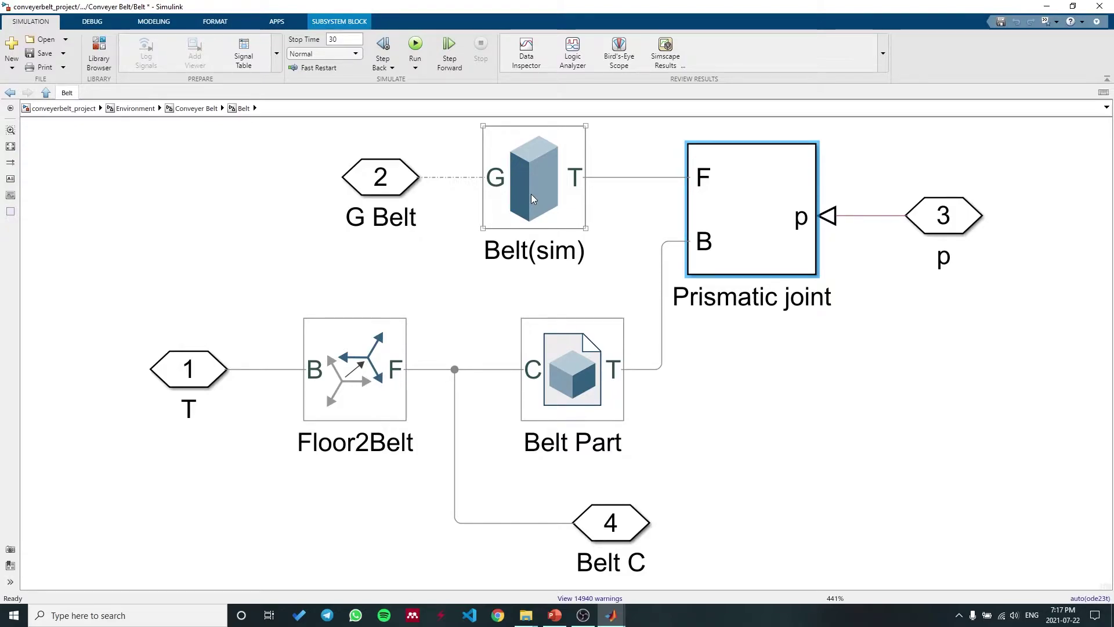
pyautogui.moveTo(456, 201); pyautogui.dragTo(448, 172)
pyautogui.click(293, 174)
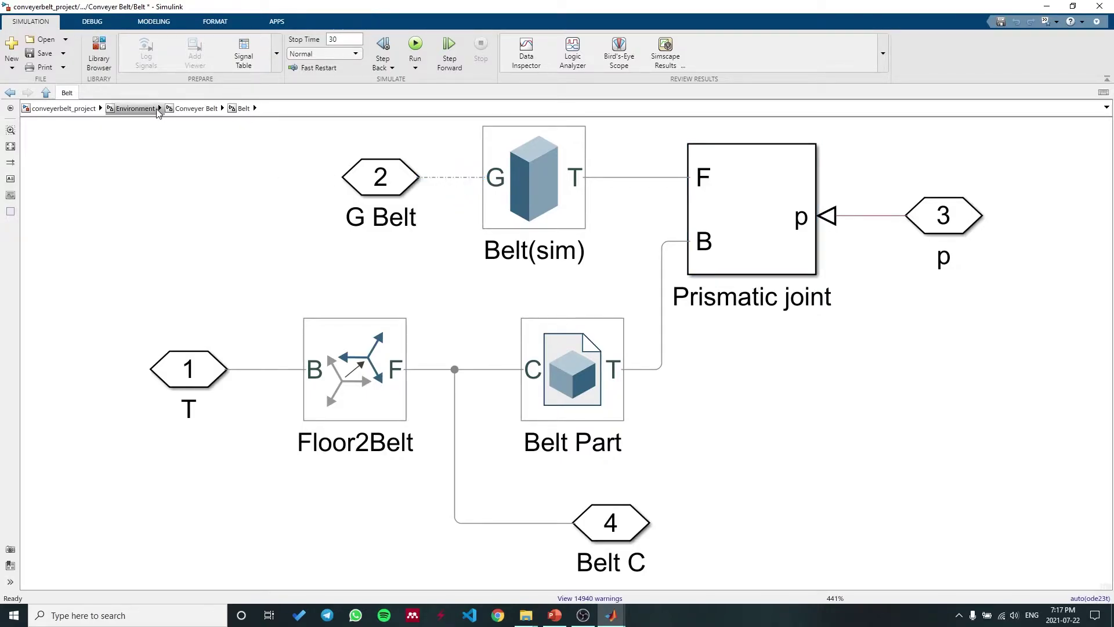
# Return to the Environment diagram and select the Belt-Box Interaction block.
pyautogui.click(174, 109)
pyautogui.click(135, 108)
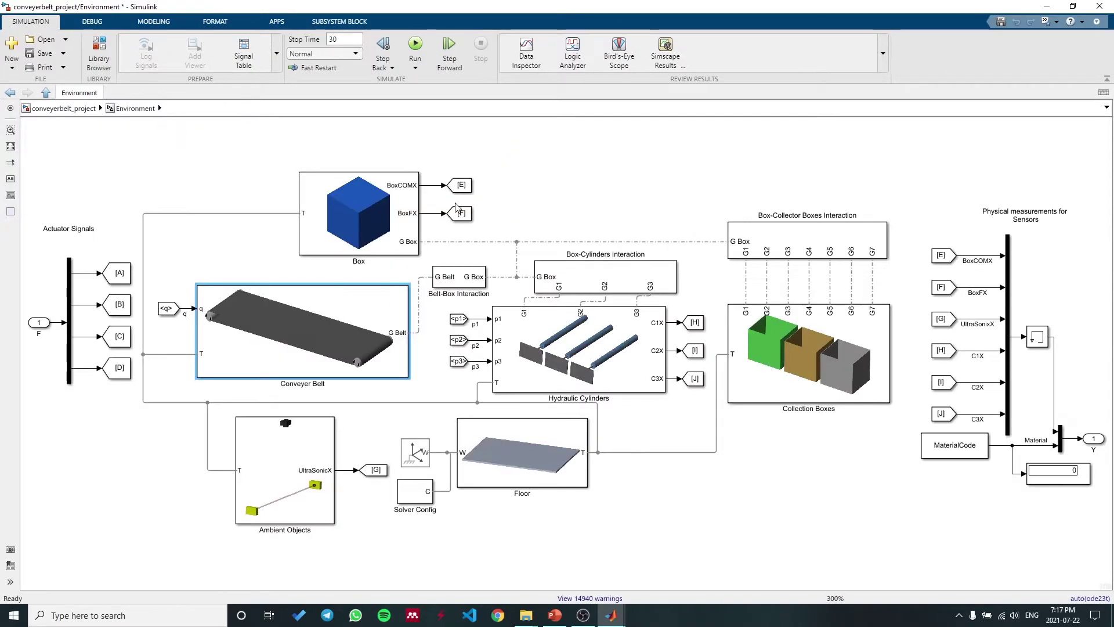
pyautogui.click(443, 284)
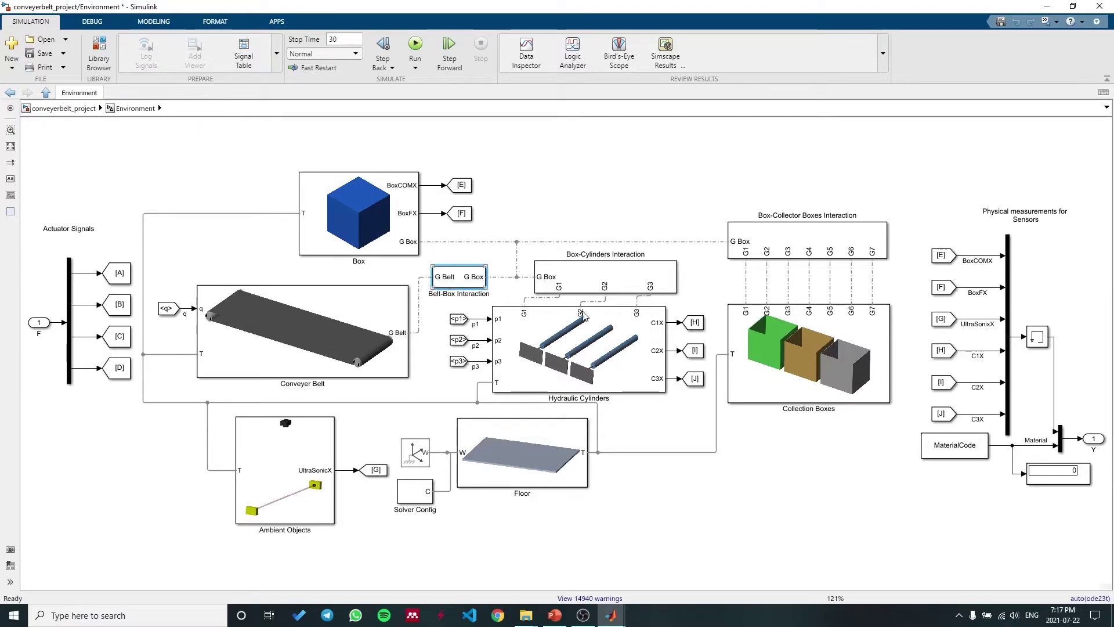
# Open Belt-Box Interaction and highlight the Spatial Contact Force block with its G Belt and G Box lines.
pyautogui.doubleClick(447, 282)
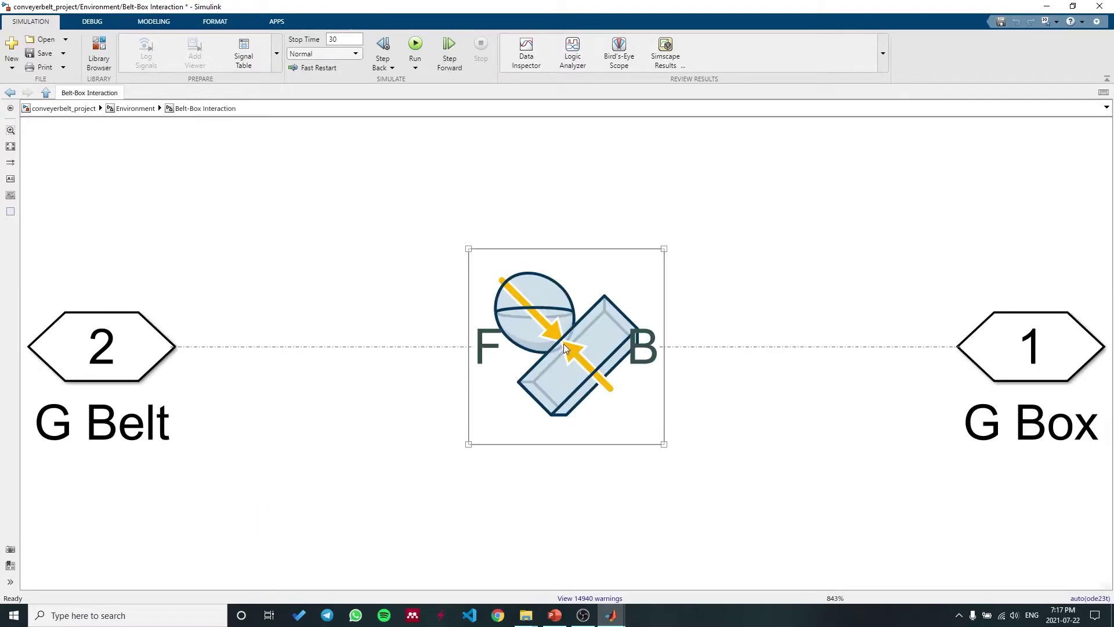
pyautogui.click(563, 344)
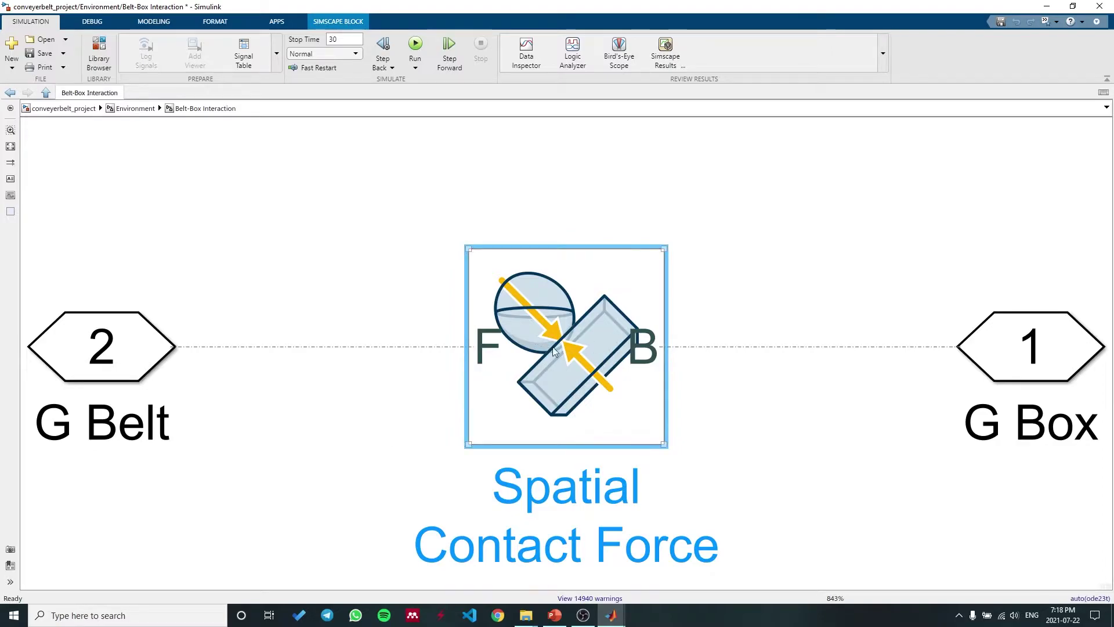
pyautogui.click(325, 347)
pyautogui.moveTo(796, 310); pyautogui.dragTo(822, 369)
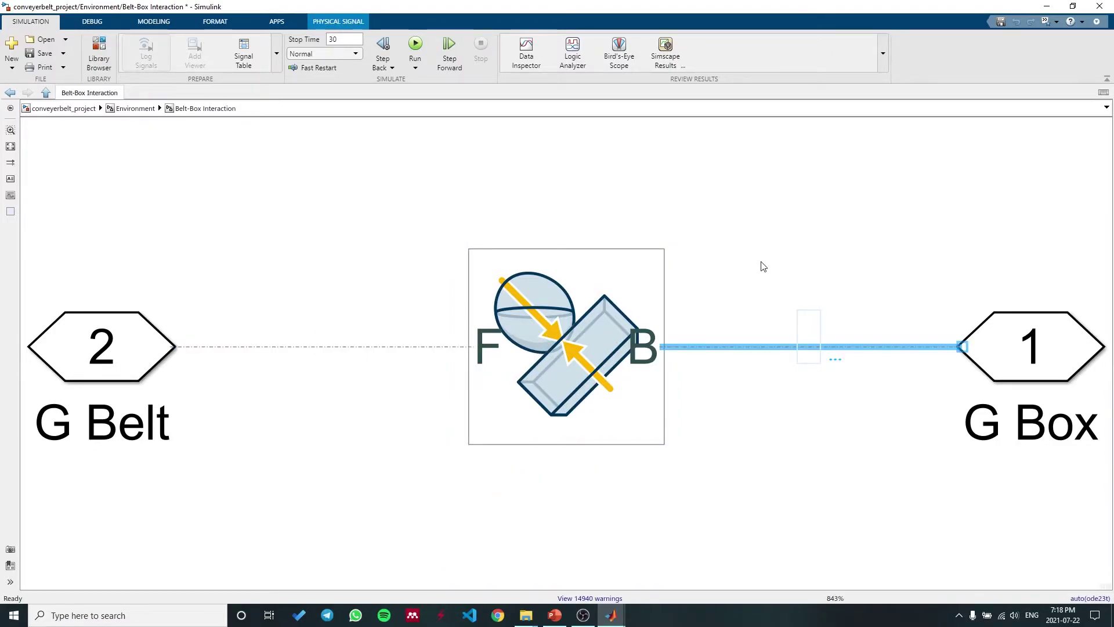
pyautogui.click(367, 327)
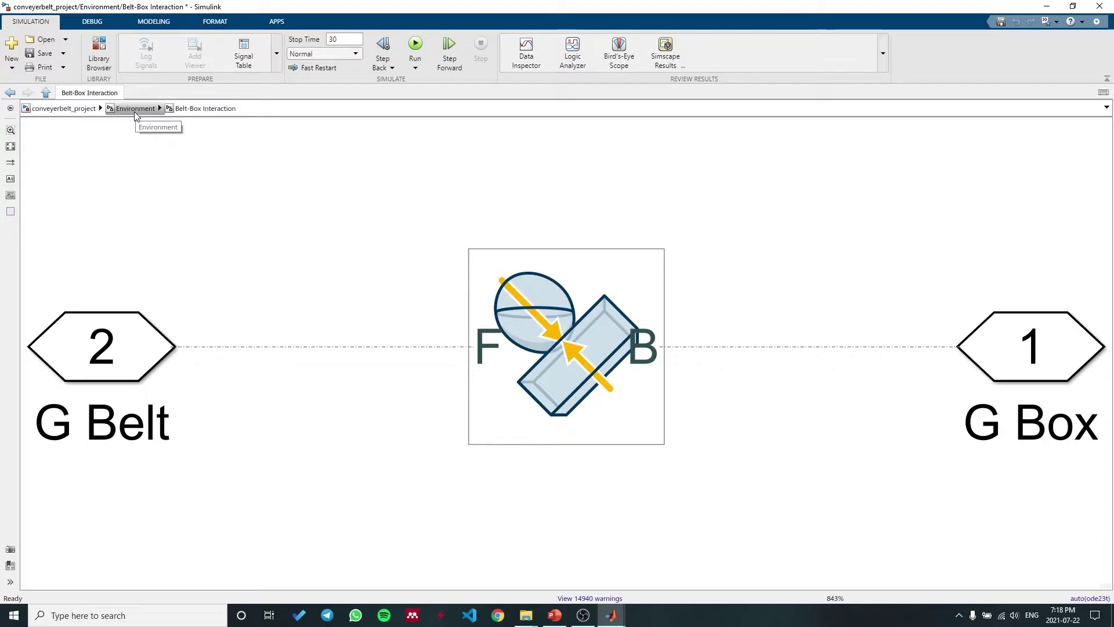
pyautogui.click(135, 112)
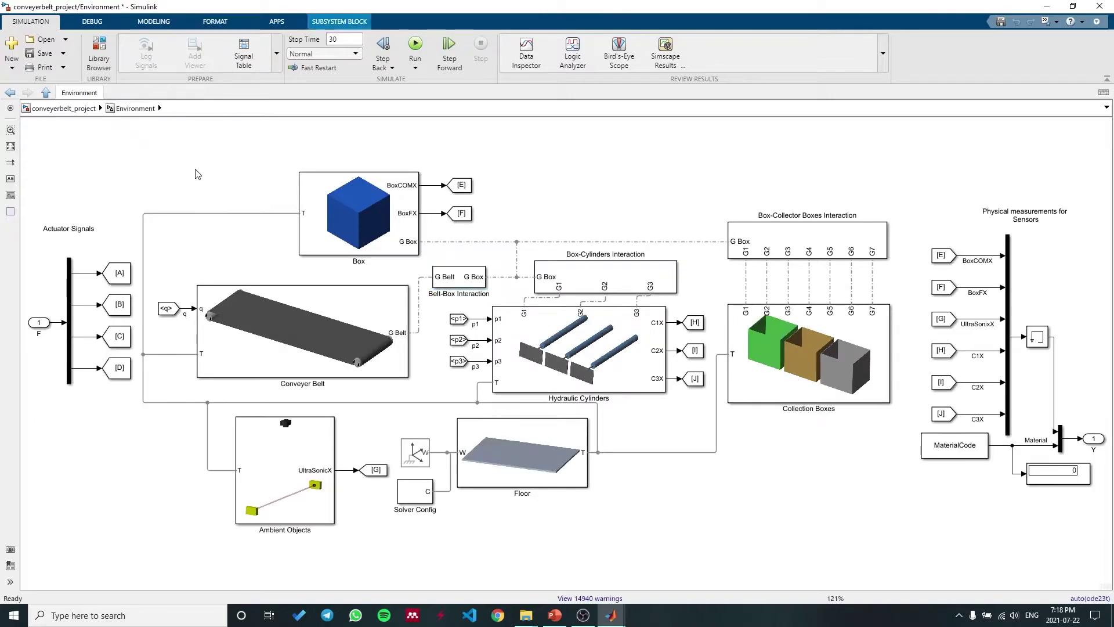
pyautogui.click(232, 331)
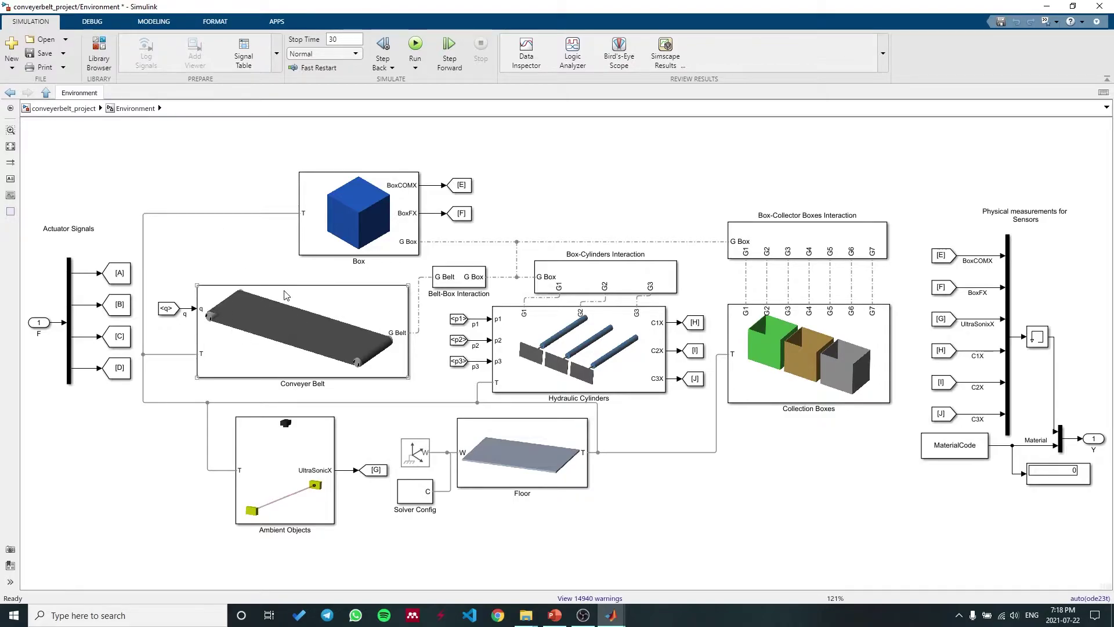
pyautogui.click(332, 249)
pyautogui.doubleClick(358, 222)
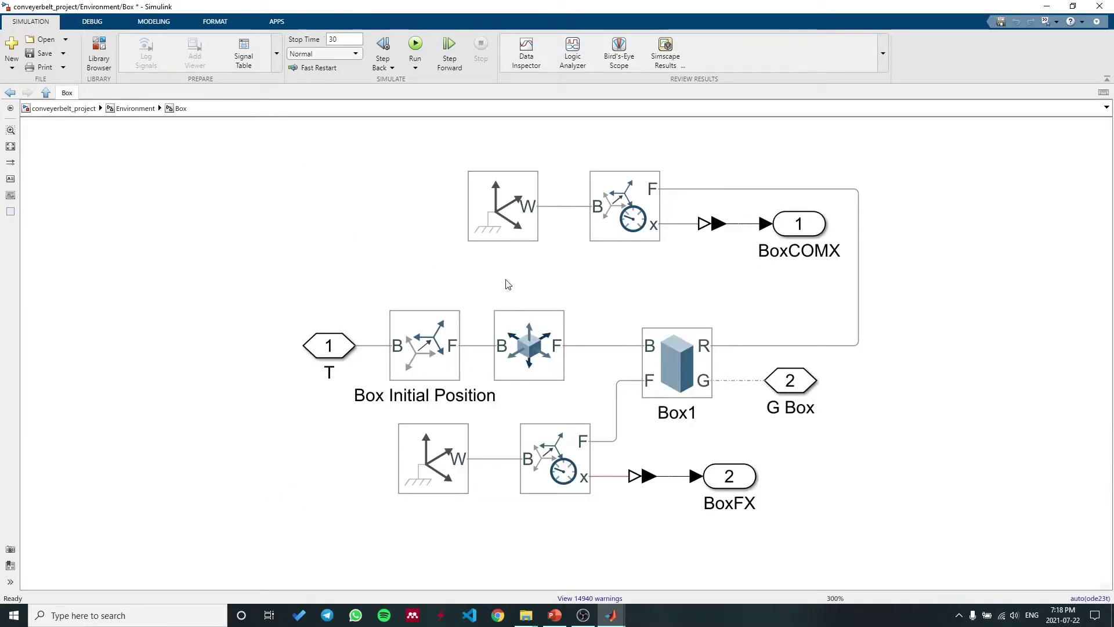
pyautogui.click(667, 374)
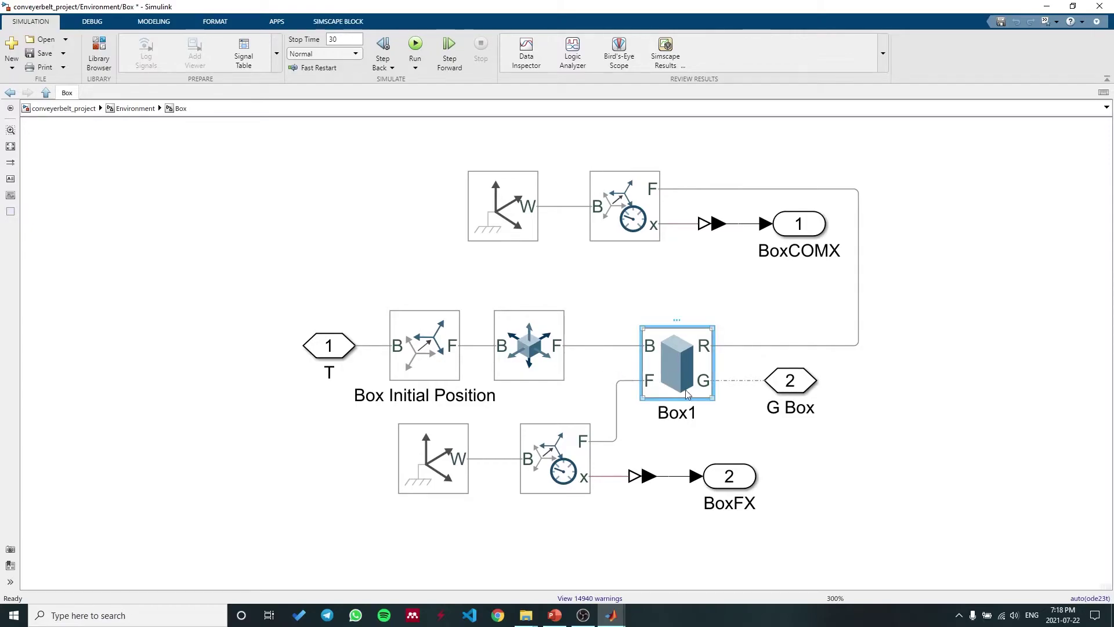
pyautogui.click(424, 356)
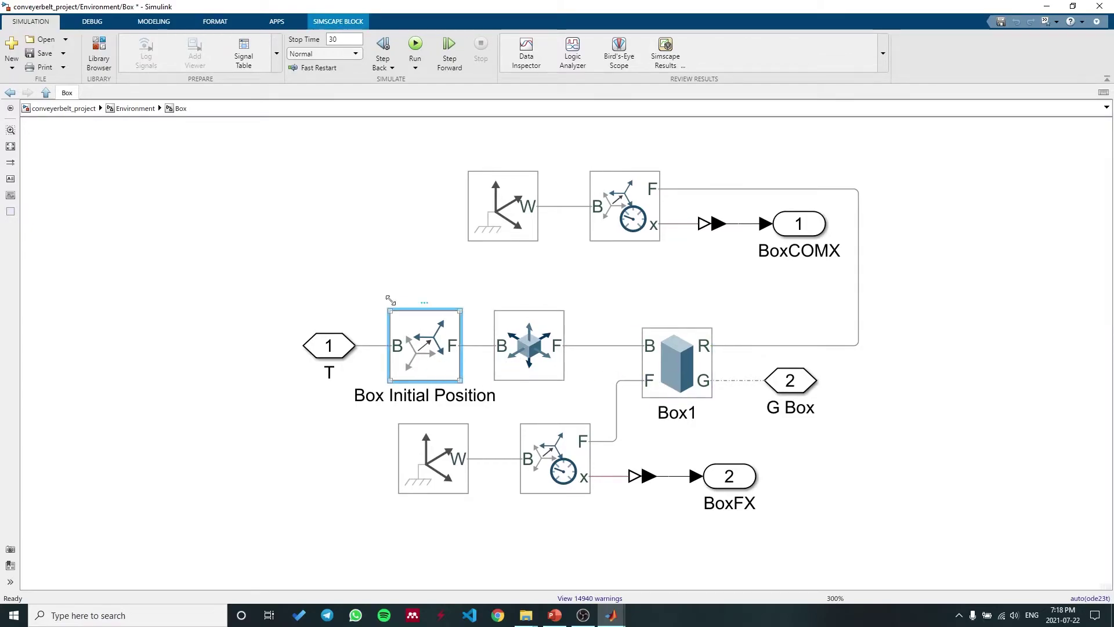
pyautogui.click(385, 262)
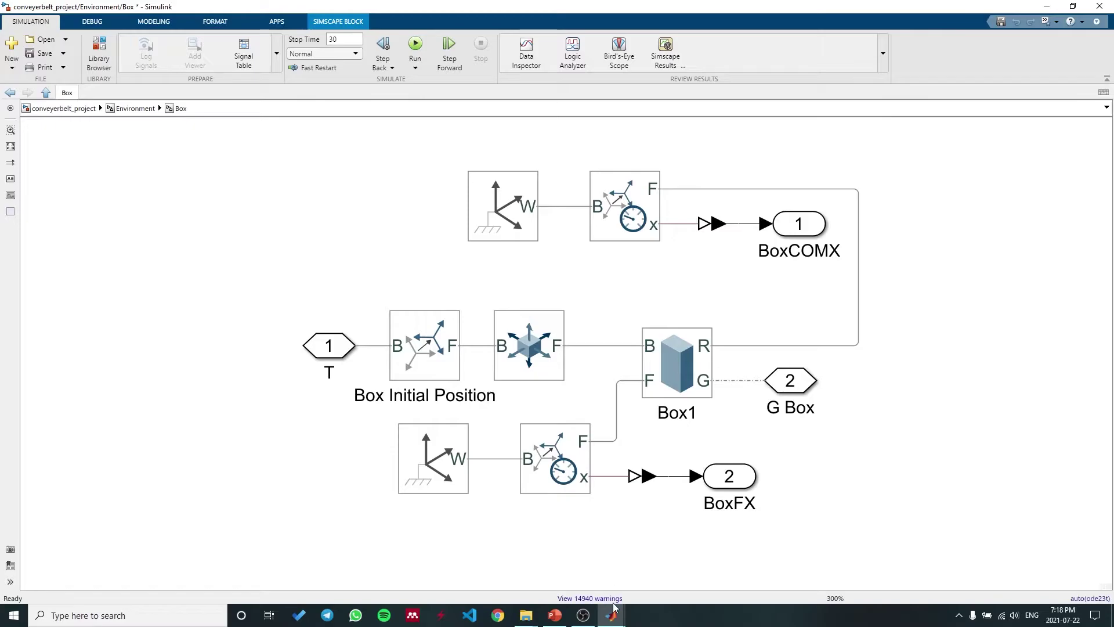
pyautogui.moveTo(612, 613)
pyautogui.moveTo(529, 561)
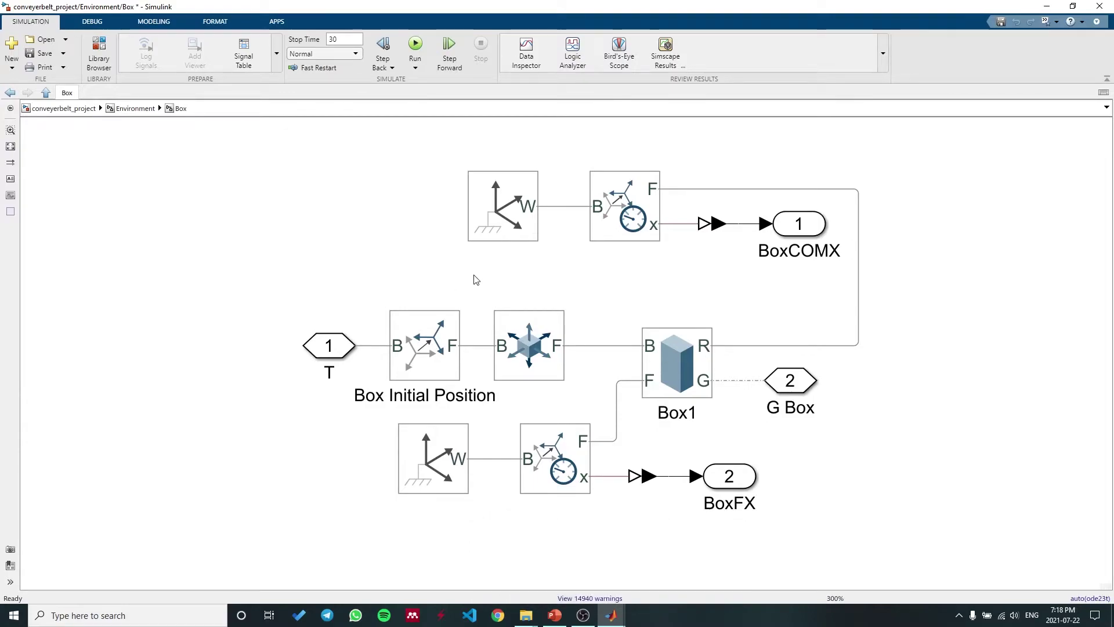
pyautogui.click(532, 347)
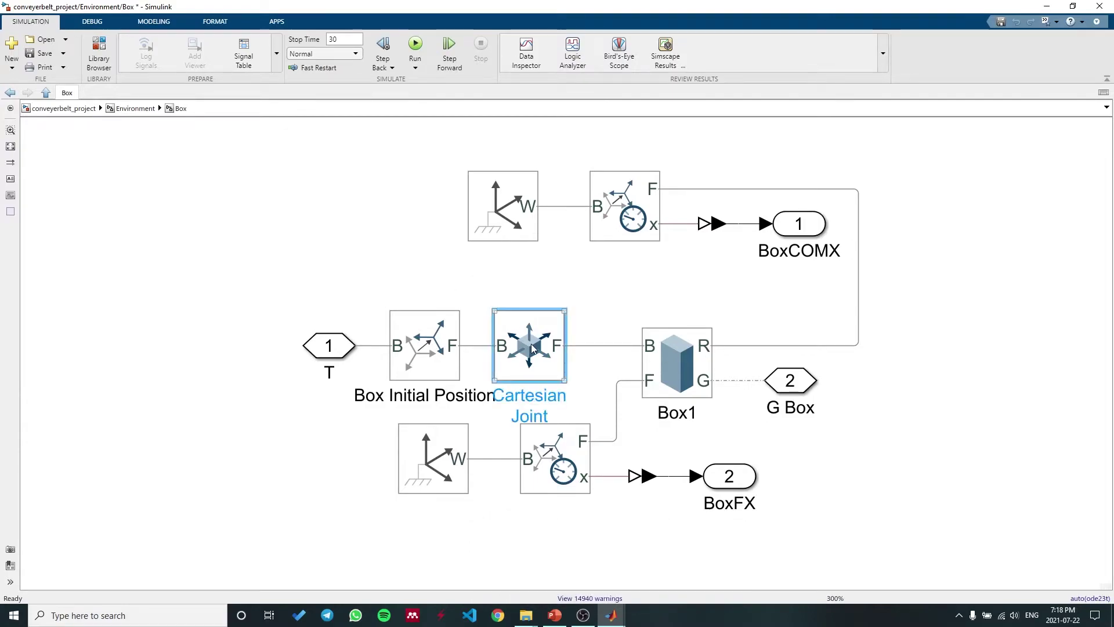
pyautogui.click(494, 299)
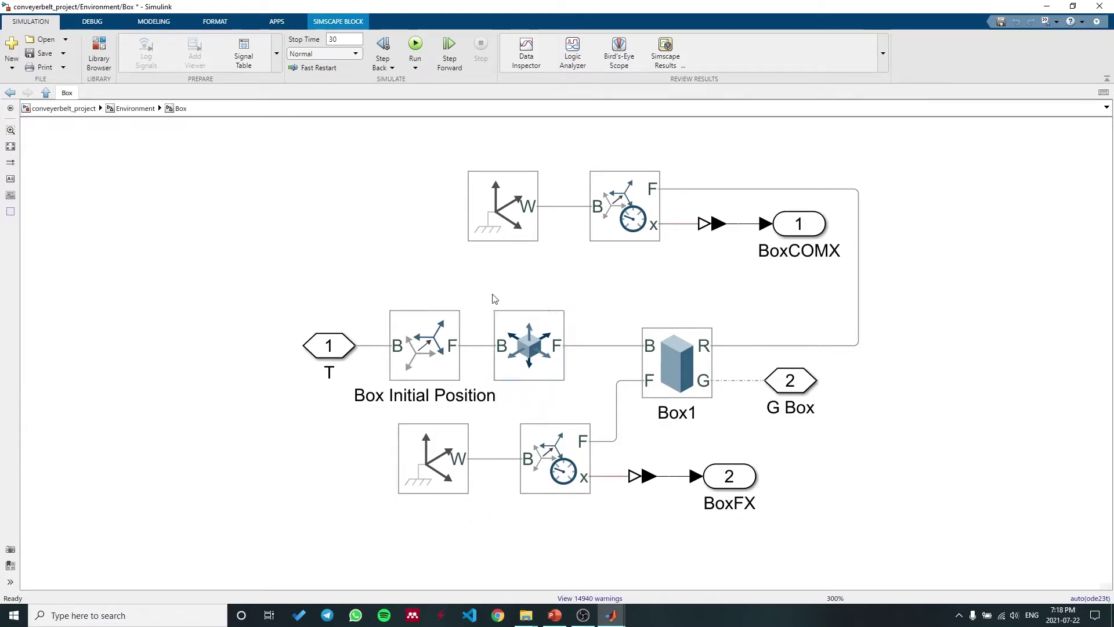
pyautogui.click(524, 347)
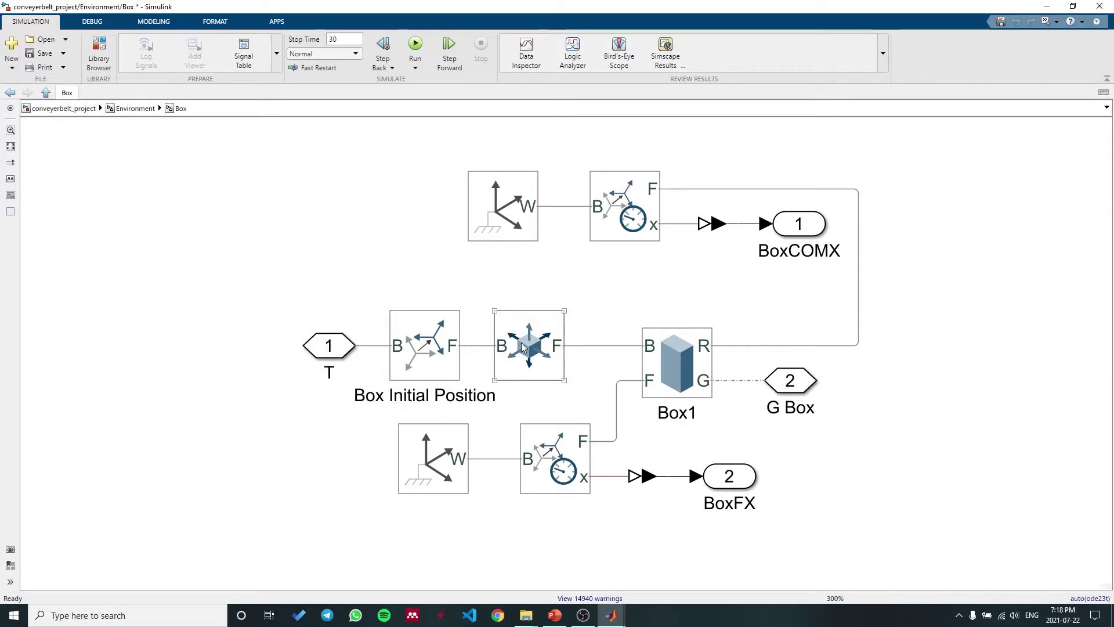
pyautogui.click(470, 318)
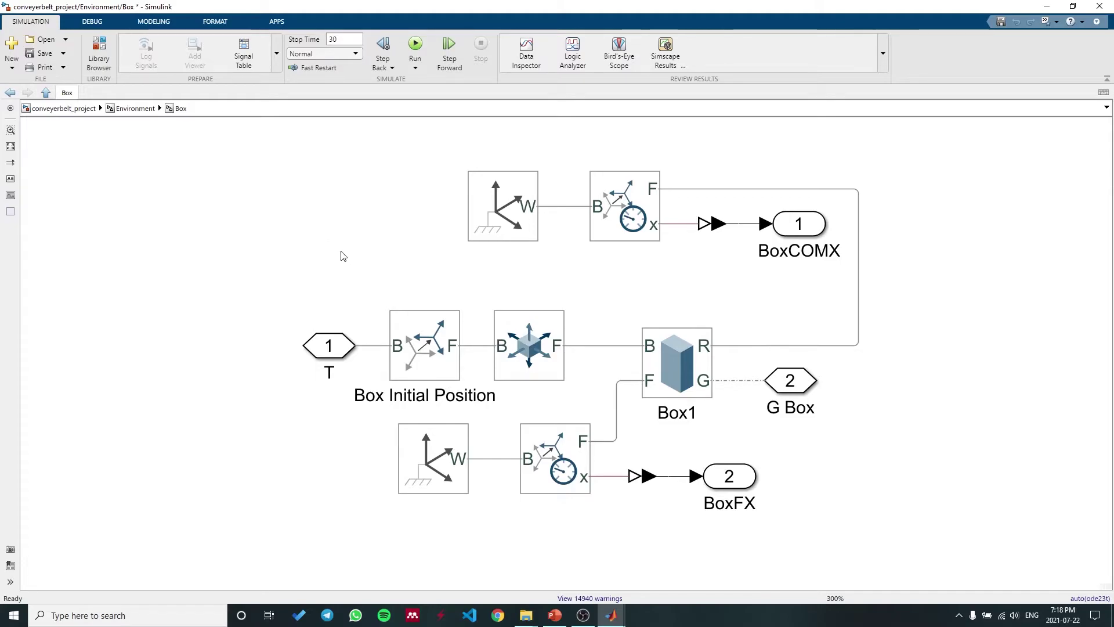
pyautogui.scroll(3, 537, 308)
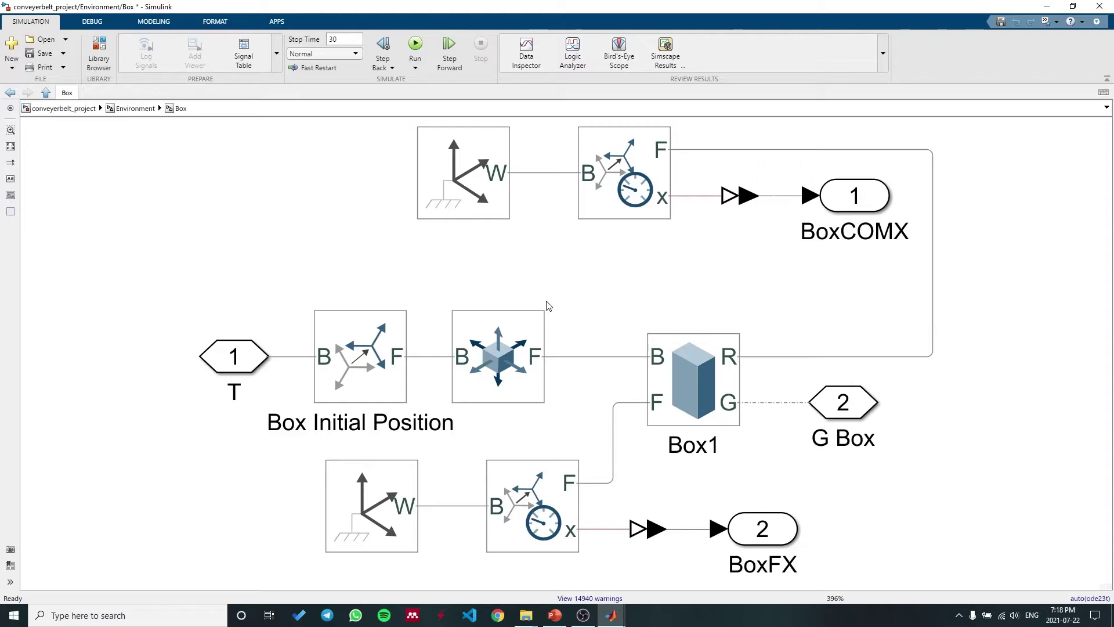
pyautogui.click(517, 340)
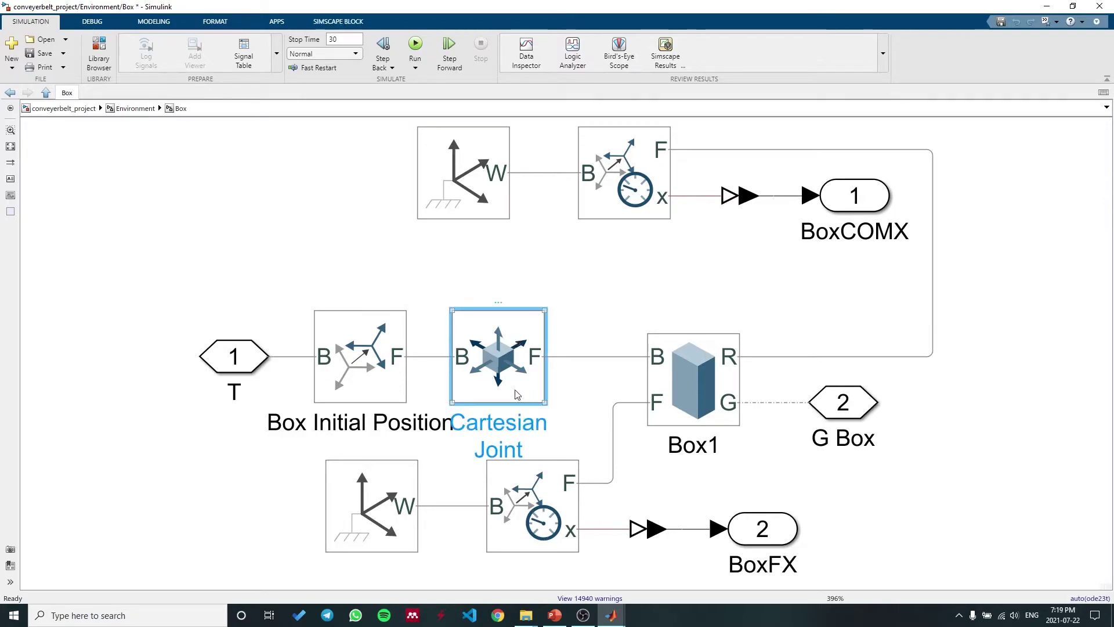
pyautogui.click(592, 402)
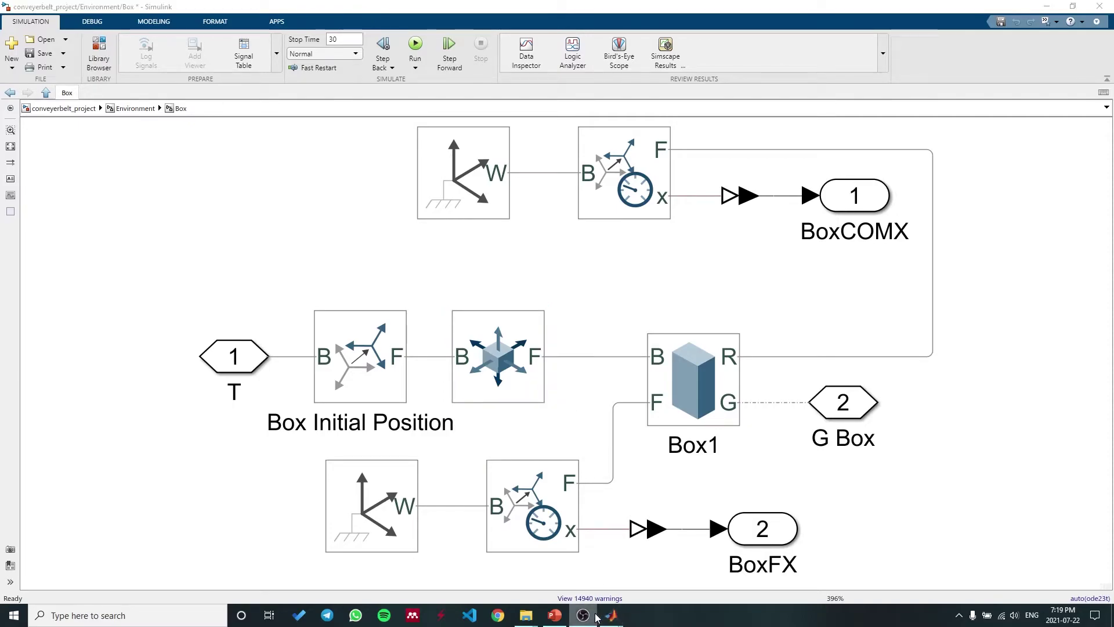
pyautogui.moveTo(611, 615)
pyautogui.click(543, 566)
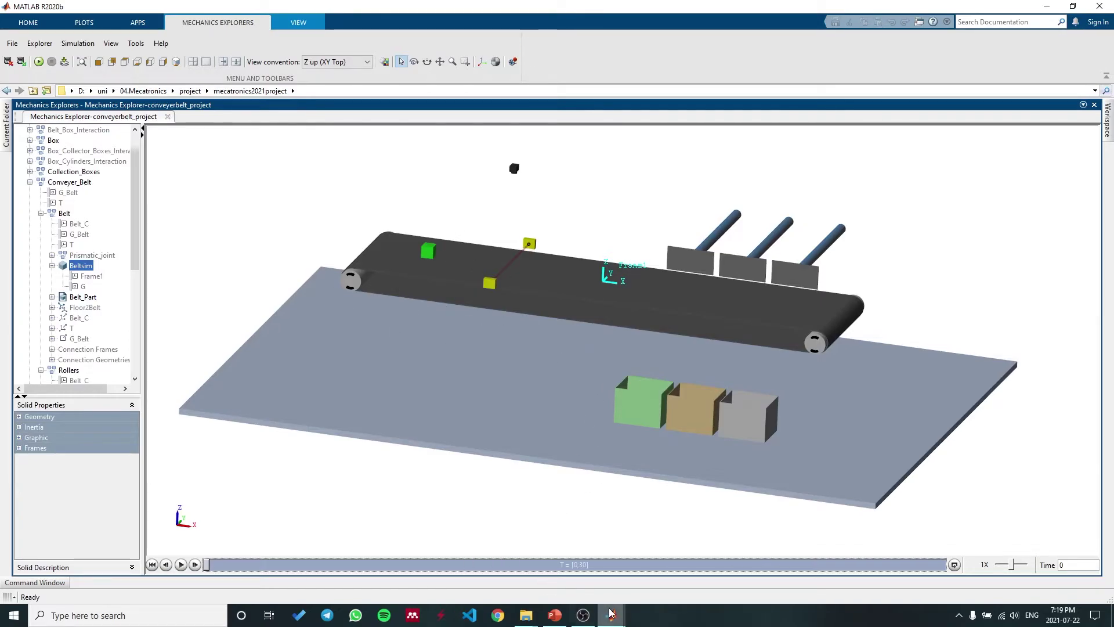
pyautogui.moveTo(611, 616)
pyautogui.click(675, 563)
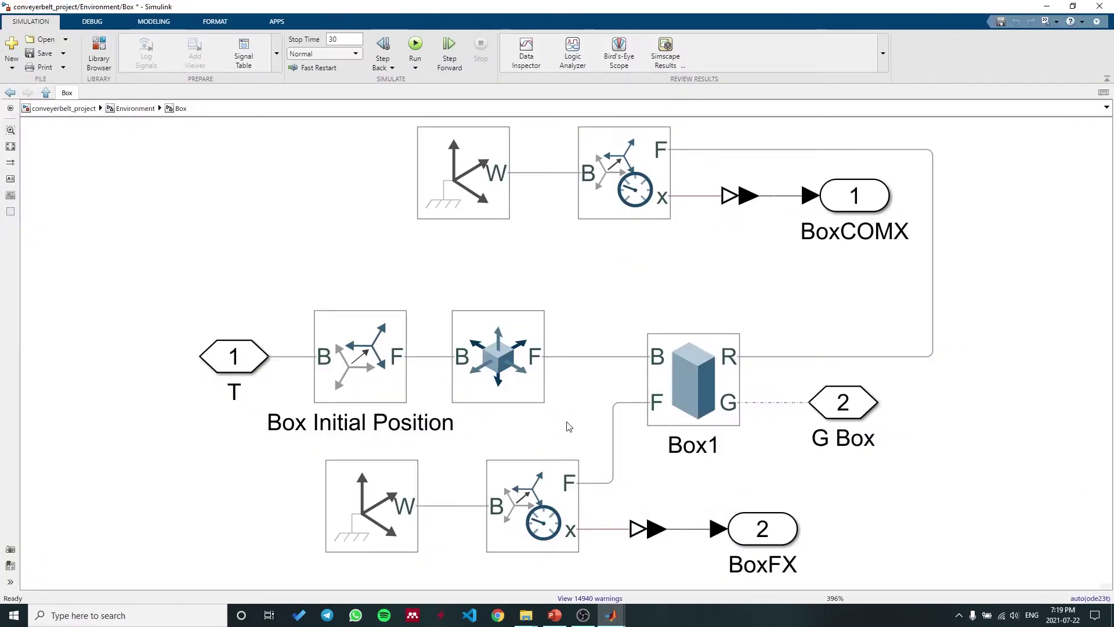
pyautogui.click(674, 374)
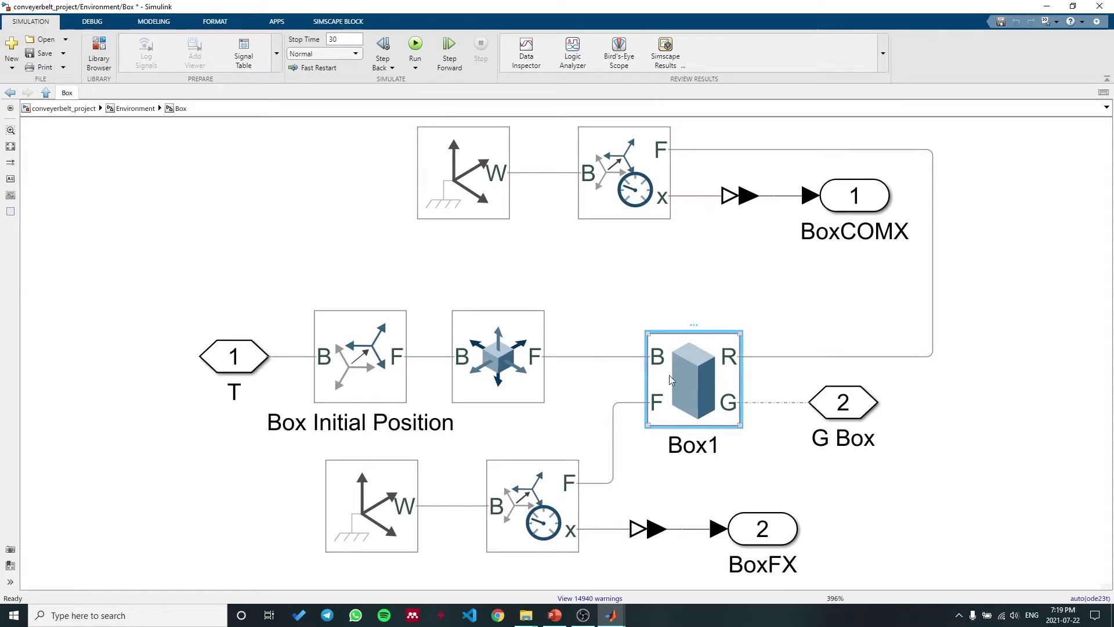
pyautogui.doubleClick(687, 388)
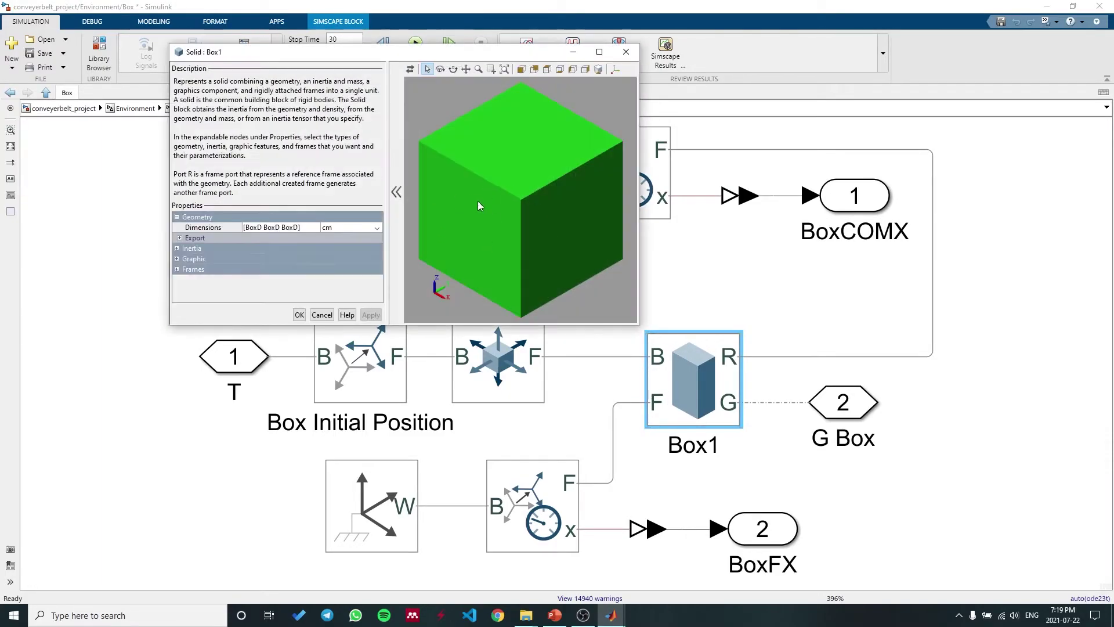
pyautogui.click(250, 229)
pyautogui.doubleClick(258, 227)
pyautogui.moveTo(262, 227); pyautogui.dragTo(296, 227)
pyautogui.click(294, 228)
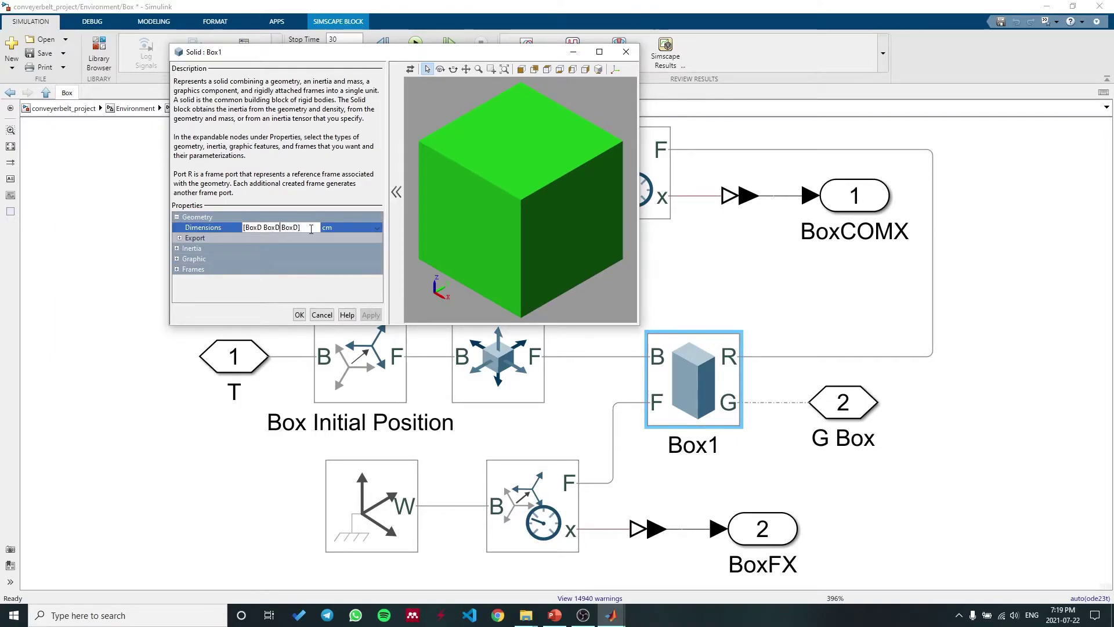
pyautogui.click(619, 57)
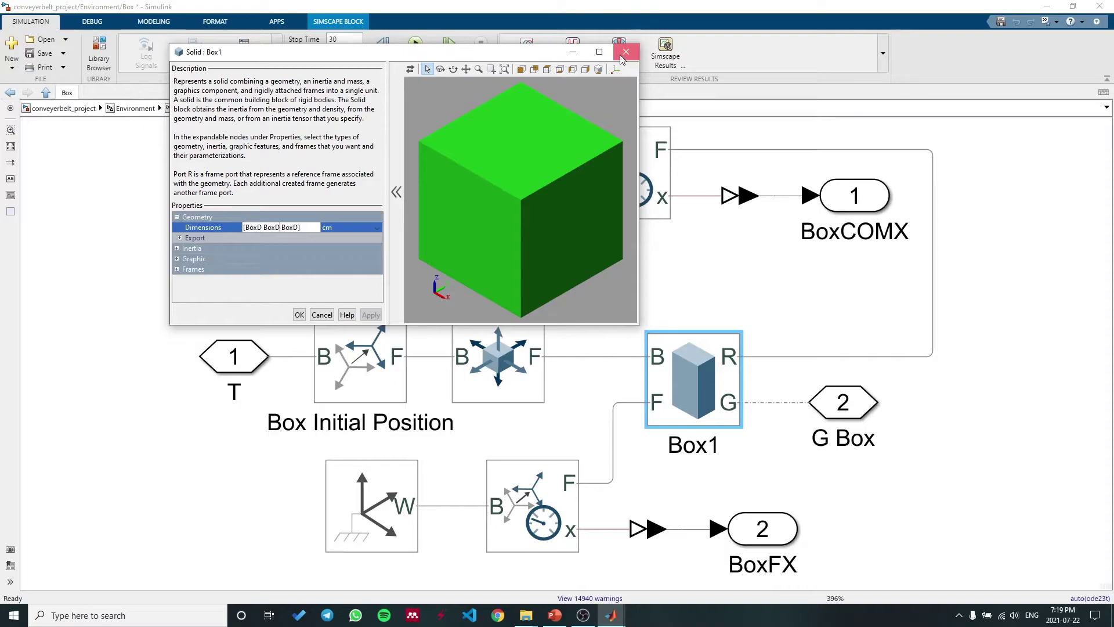
pyautogui.click(625, 53)
pyautogui.click(302, 260)
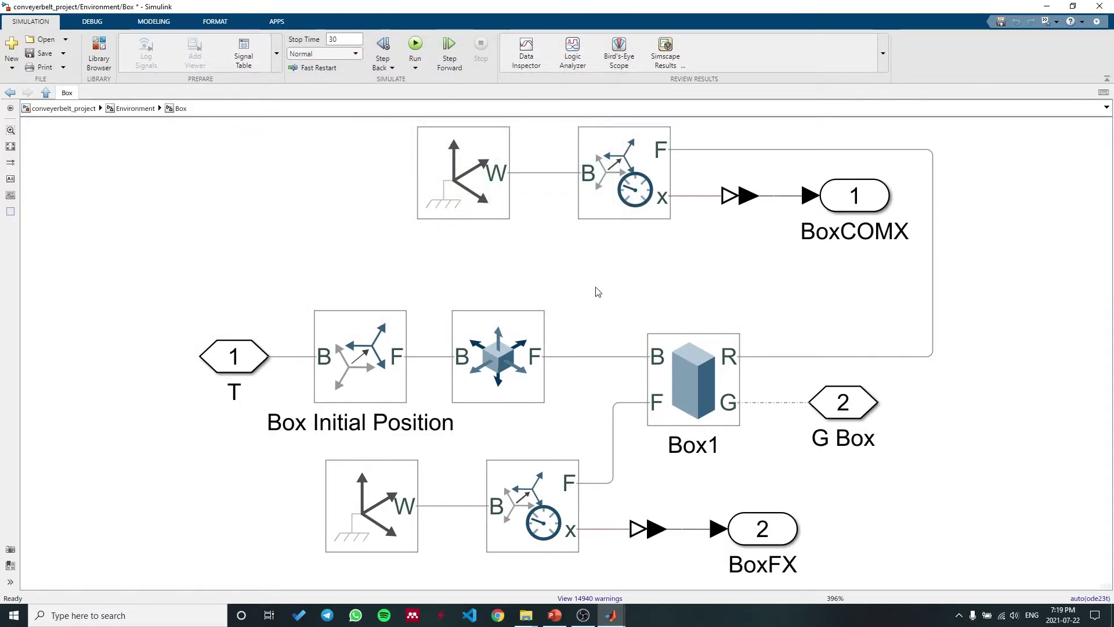
pyautogui.moveTo(773, 419); pyautogui.dragTo(774, 393)
pyautogui.click(777, 402)
pyautogui.click(736, 475)
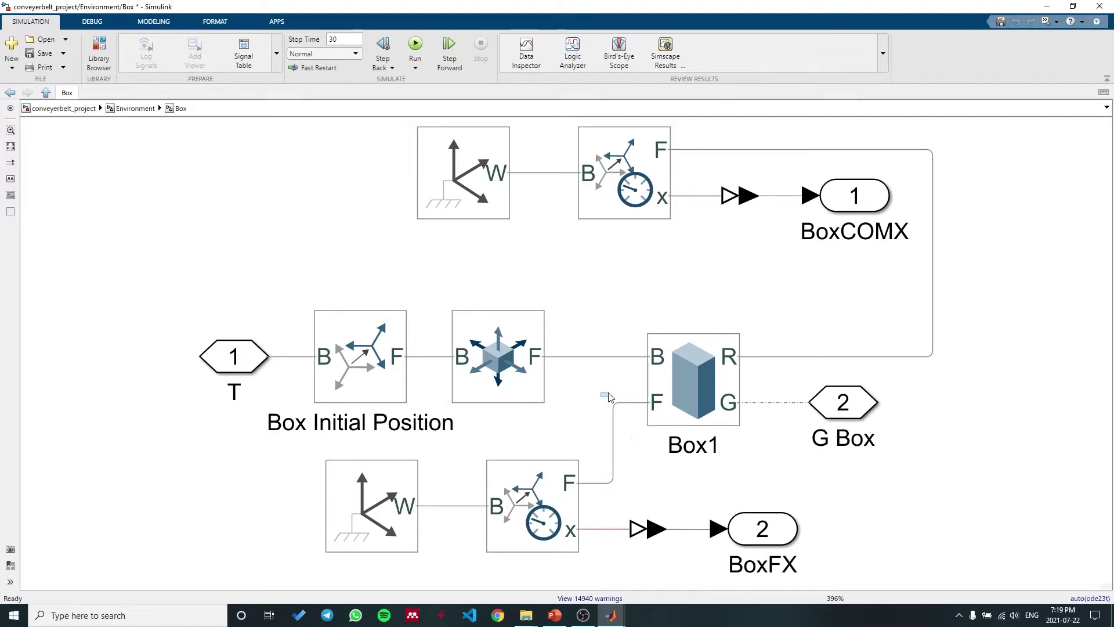
pyautogui.click(862, 243)
pyautogui.click(843, 232)
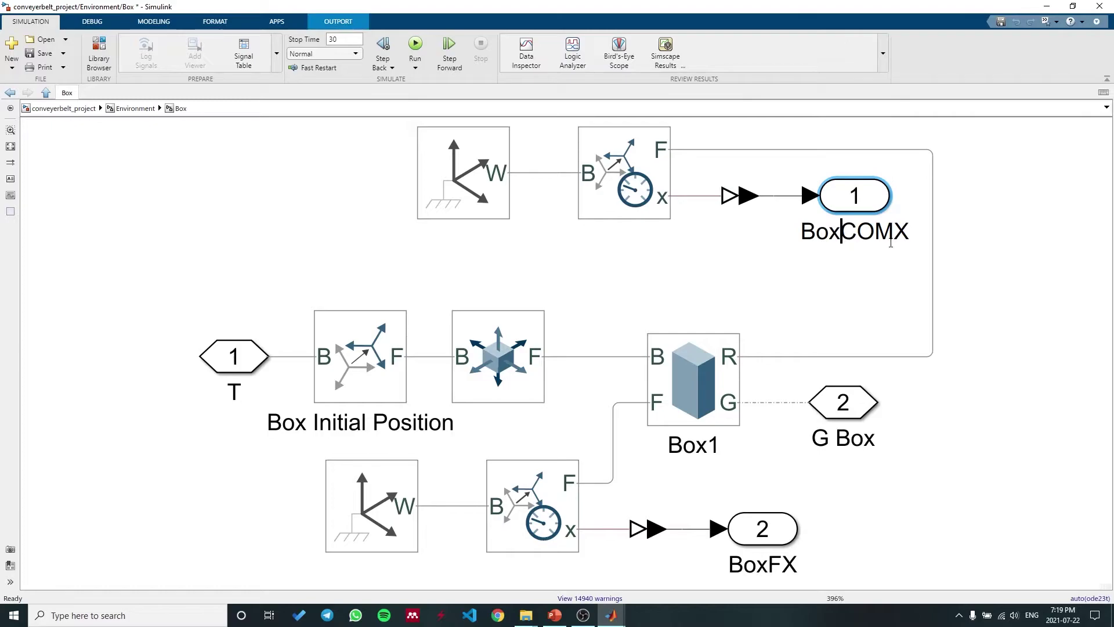
pyautogui.click(709, 368)
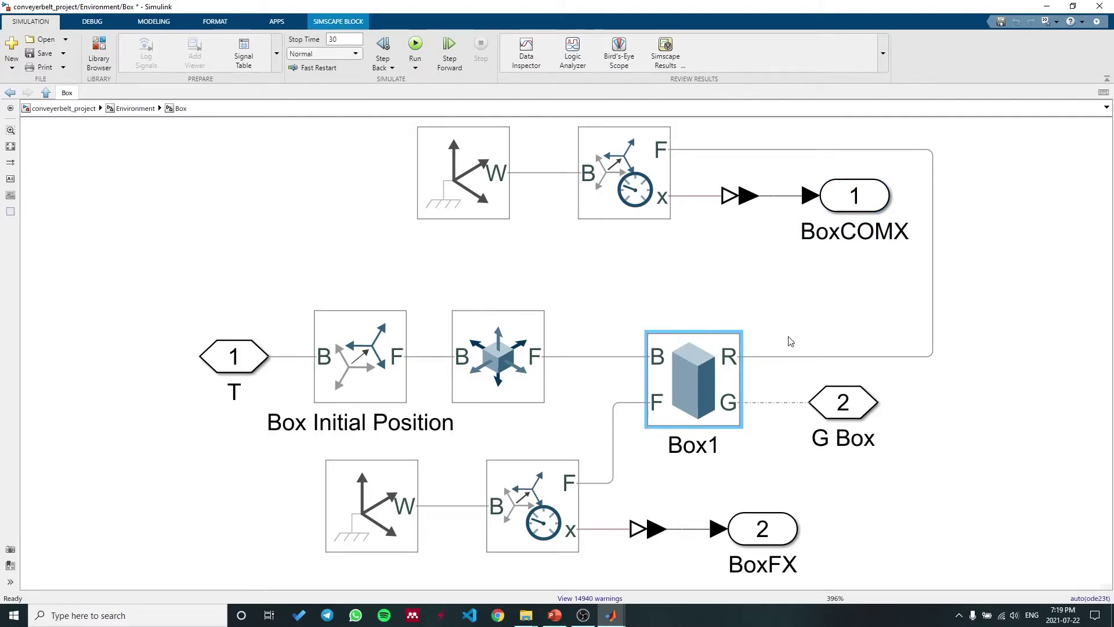
# Reopen the Box1 solid parameters, show frames, orbit the cube preview, then close it.
pyautogui.doubleClick(679, 368)
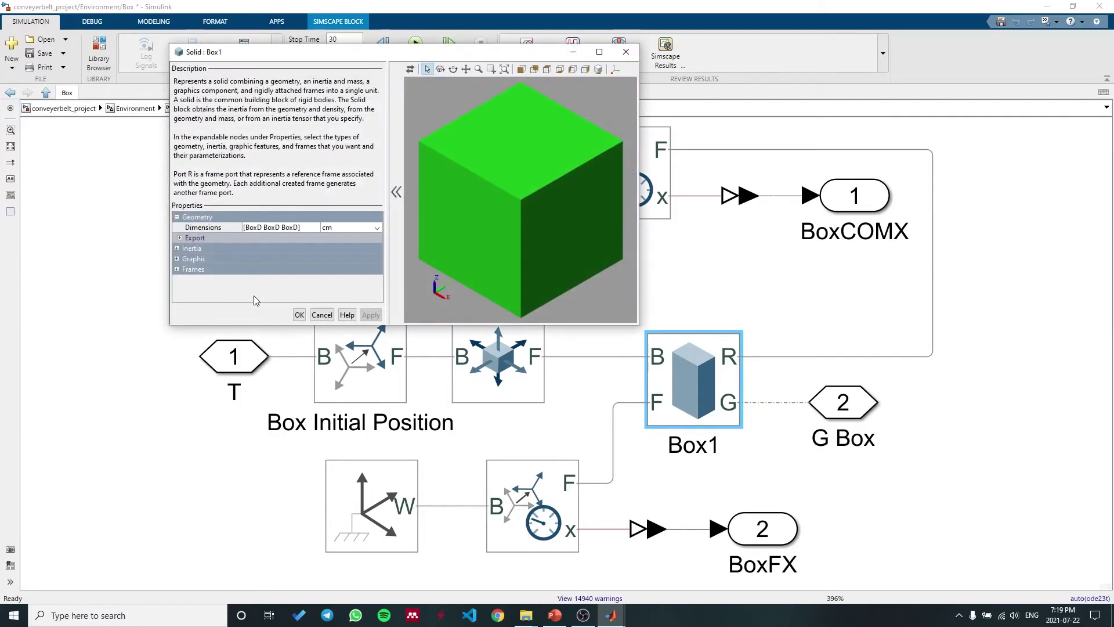
pyautogui.click(616, 70)
pyautogui.moveTo(547, 207); pyautogui.dragTo(501, 315)
pyautogui.moveTo(512, 239); pyautogui.dragTo(498, 163)
pyautogui.moveTo(504, 253); pyautogui.dragTo(485, 181)
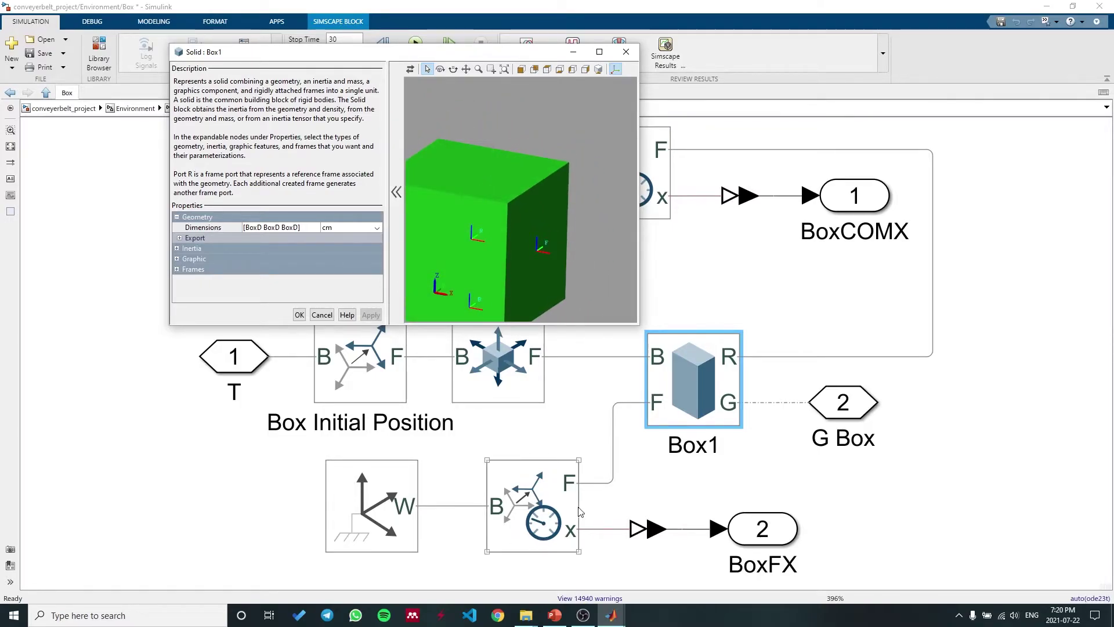
pyautogui.click(494, 504)
pyautogui.click(479, 295)
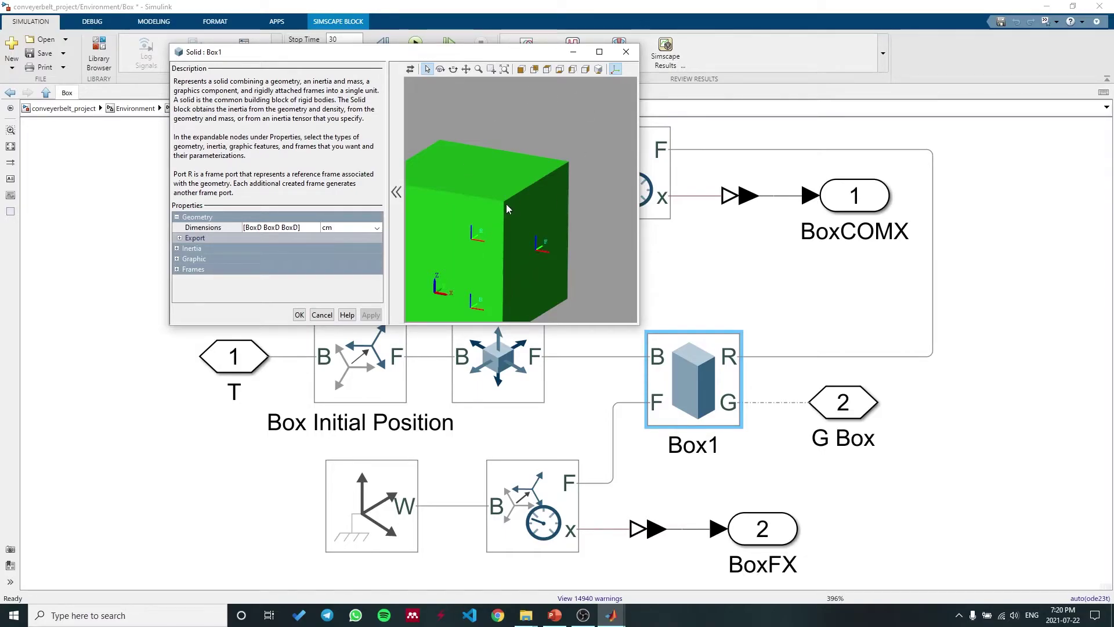
pyautogui.click(624, 55)
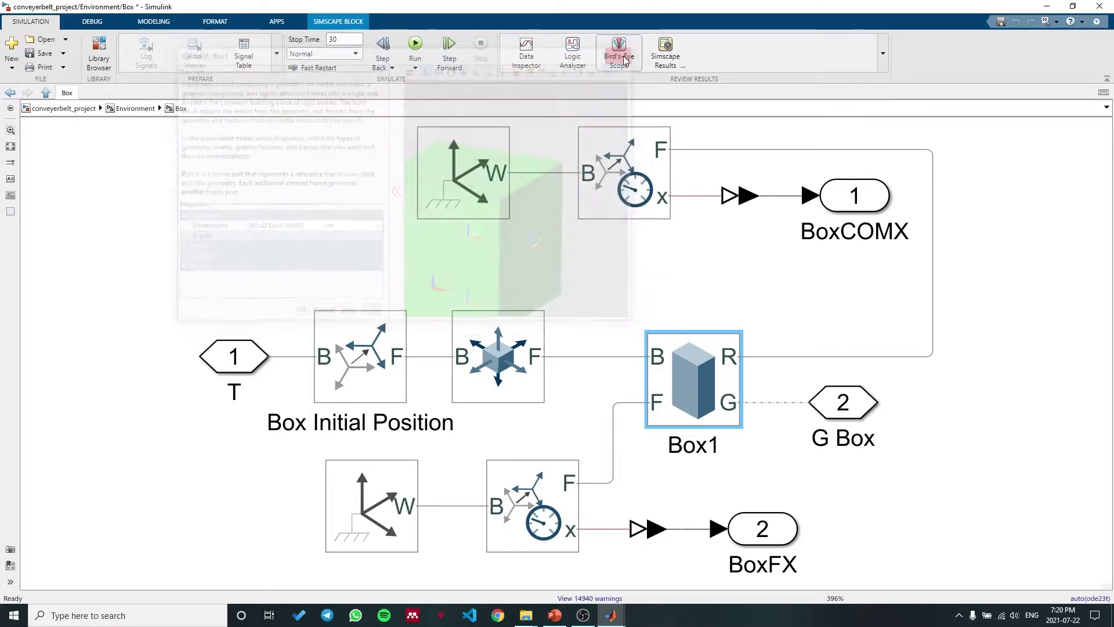
pyautogui.click(759, 313)
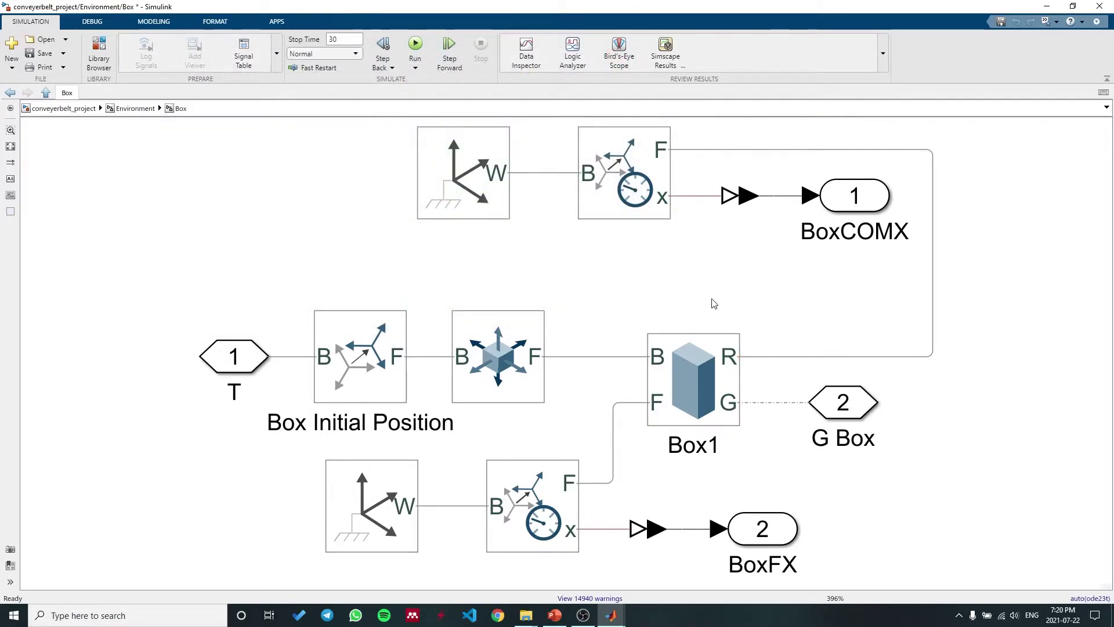
# Inspect the BoxFX output port, then go up to Environment and select the [E] and [F] Goto tags.
pyautogui.click(733, 539)
pyautogui.click(774, 569)
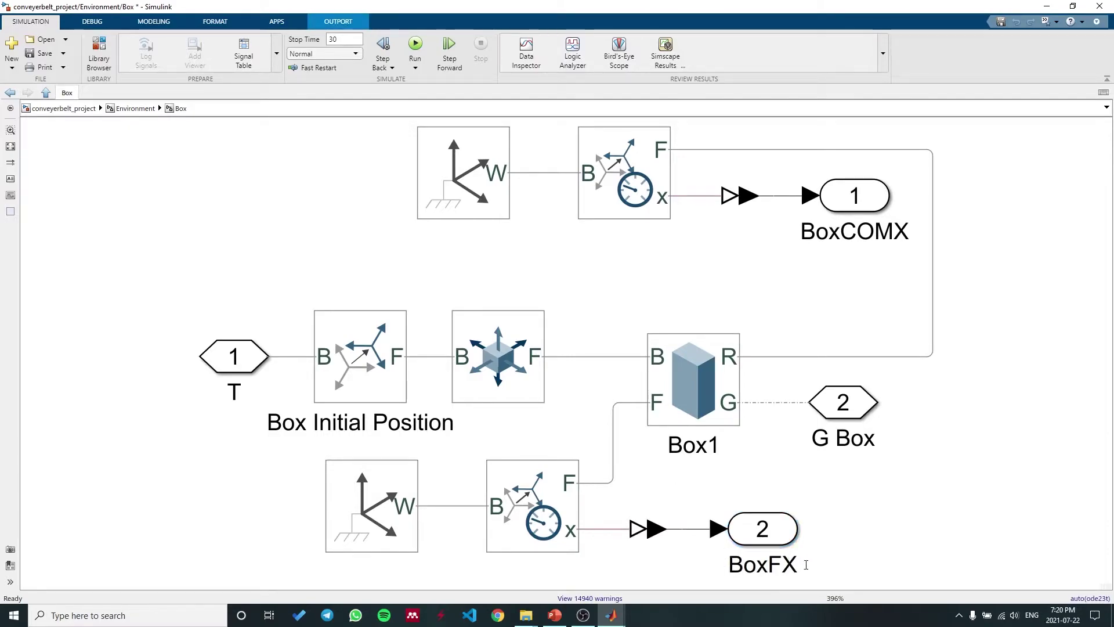
pyautogui.click(850, 255)
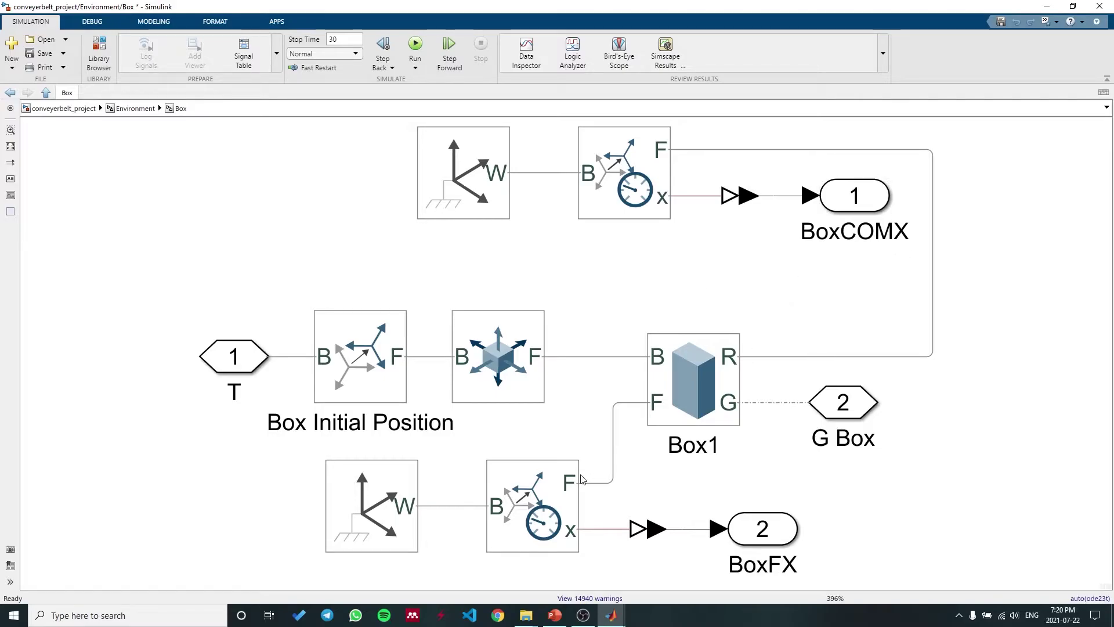
pyautogui.click(135, 109)
pyautogui.moveTo(433, 172); pyautogui.dragTo(494, 234)
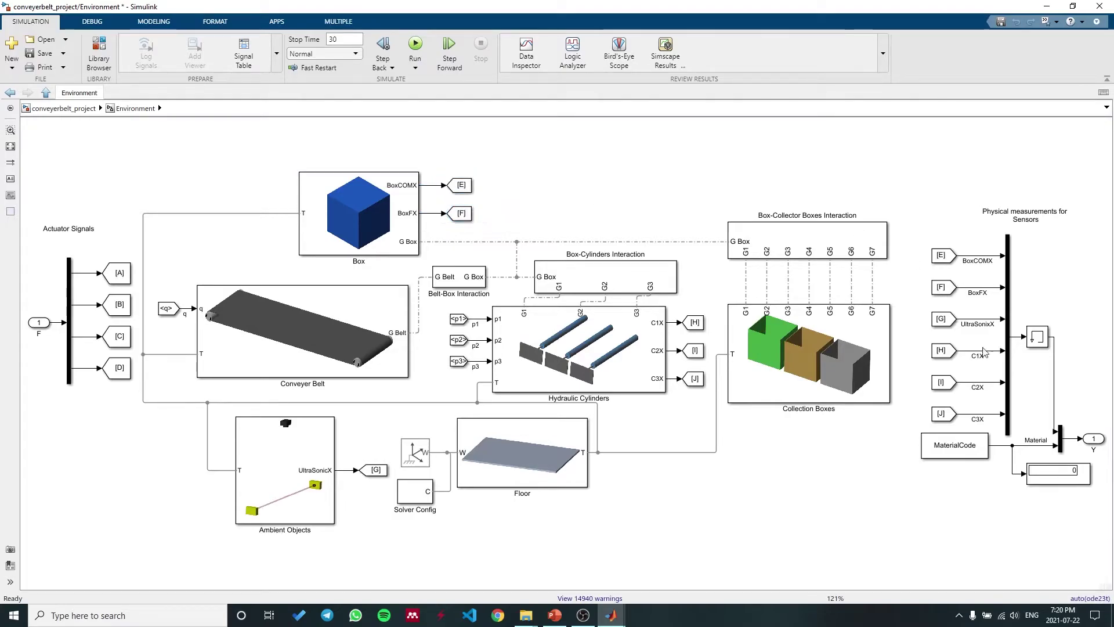
# Open the Hydraulic Cylinders subsystem and fit the whole diagram in view.
pyautogui.click(1039, 338)
pyautogui.click(915, 342)
pyautogui.click(576, 345)
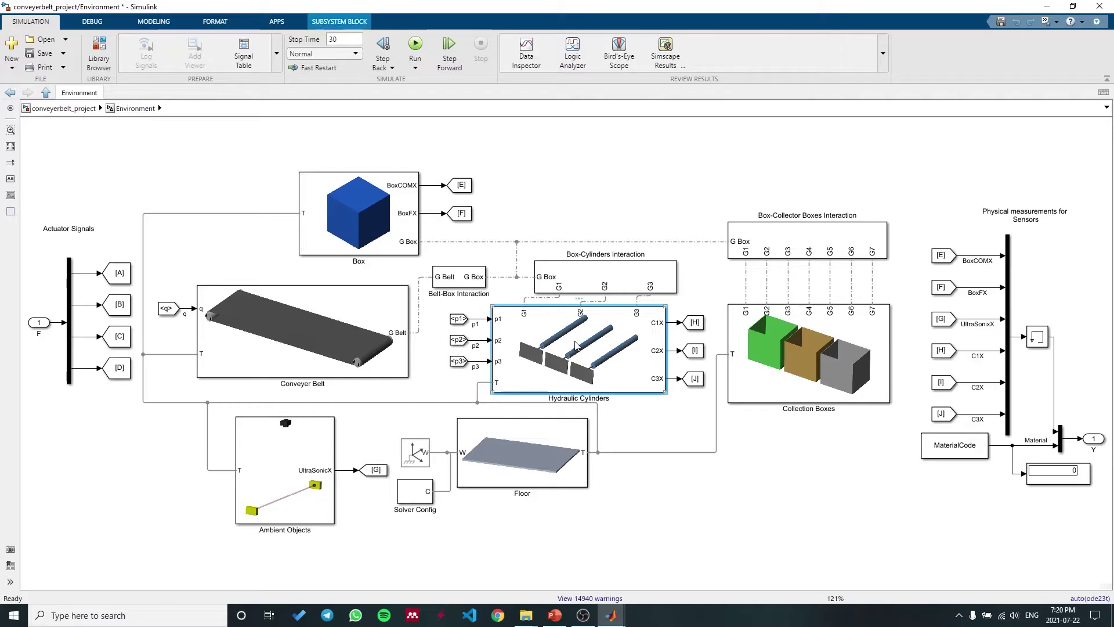
pyautogui.doubleClick(576, 345)
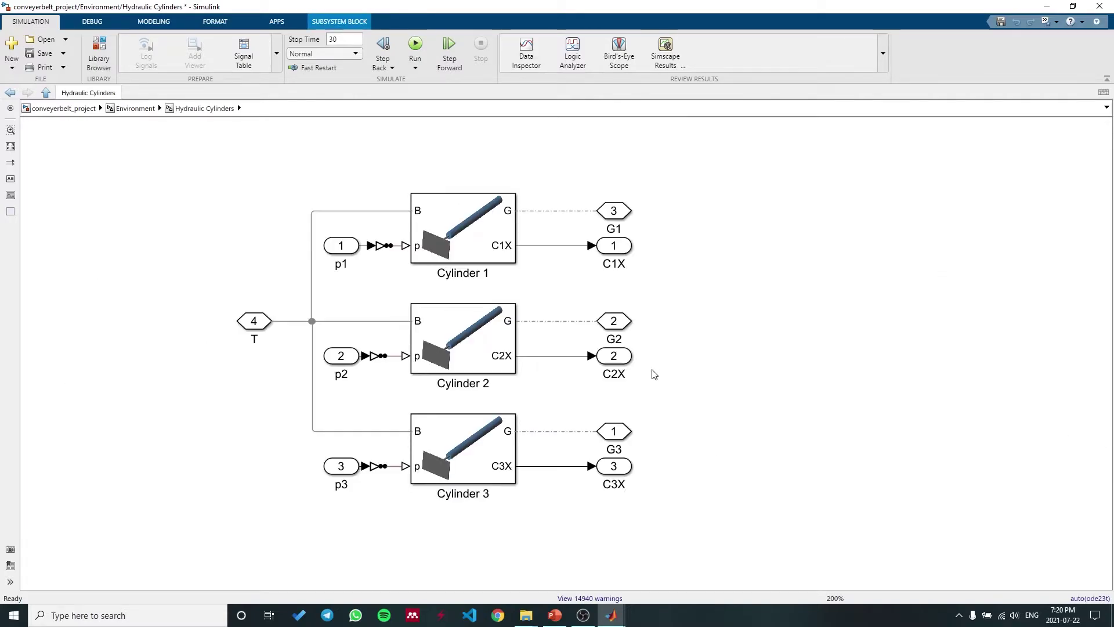
pyautogui.press('space')
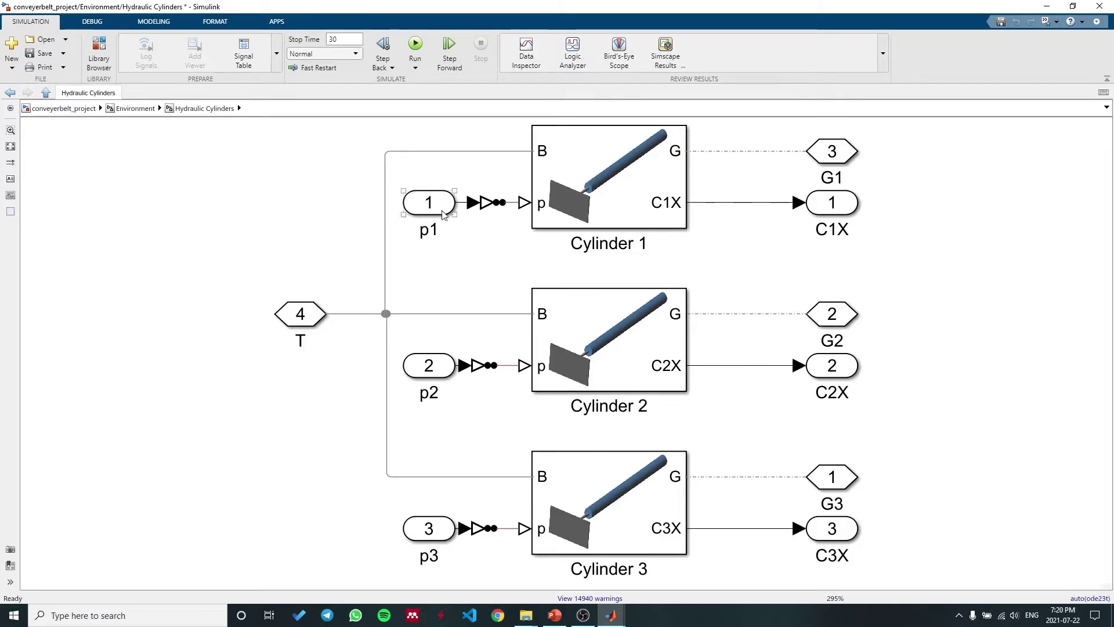
# Open Cylinder 1 and select its Prismatic Joint and Cylinder Chamber blocks.
pyautogui.click(631, 184)
pyautogui.doubleClick(630, 184)
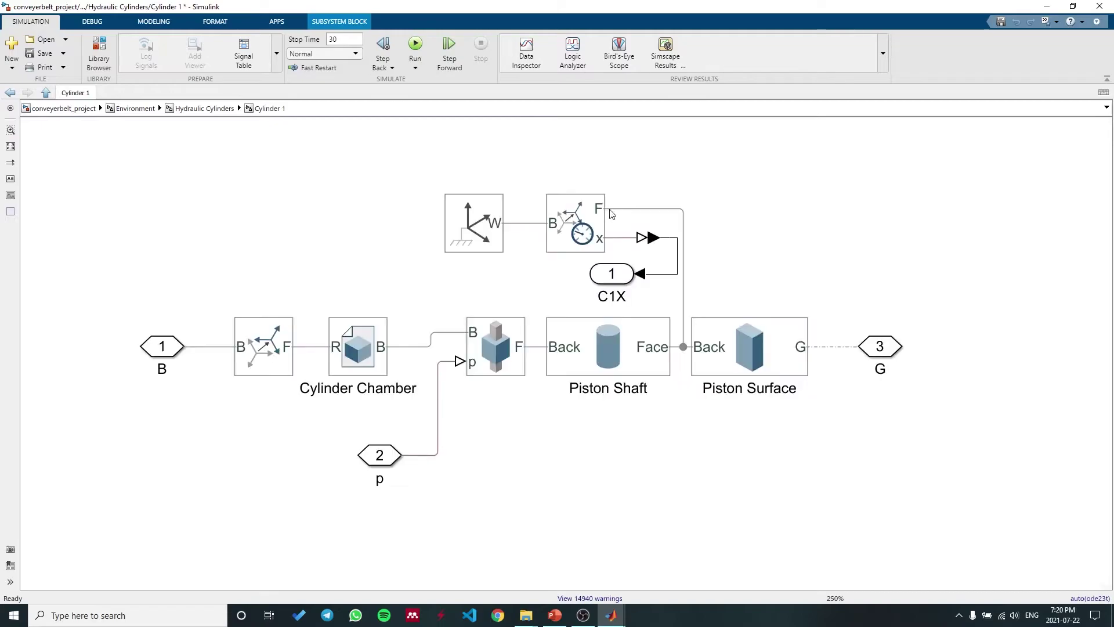
pyautogui.click(488, 367)
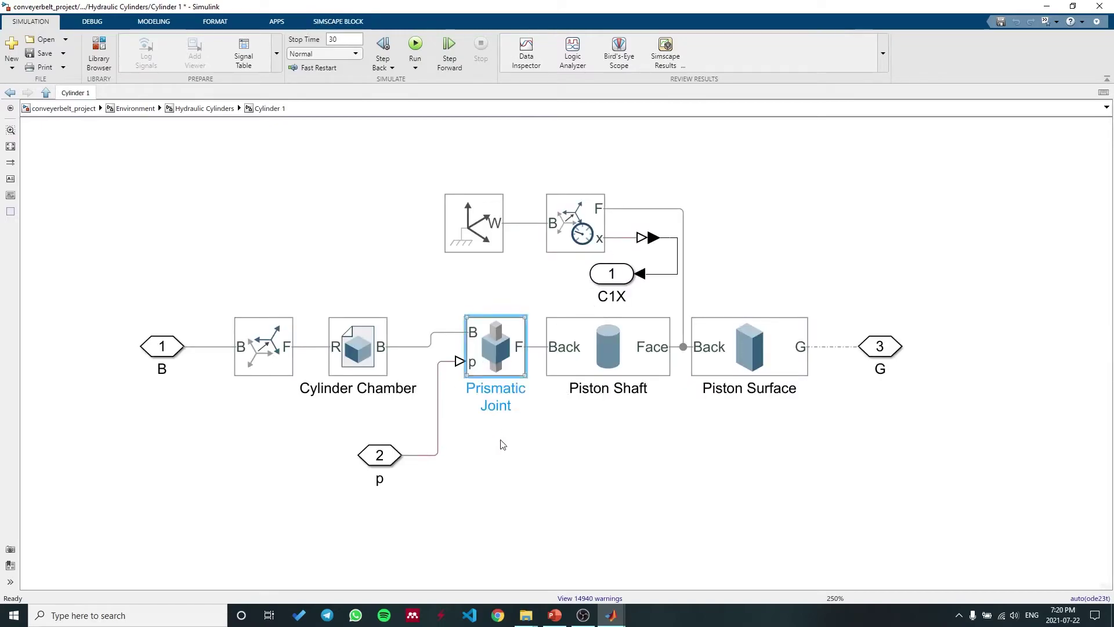
pyautogui.click(348, 366)
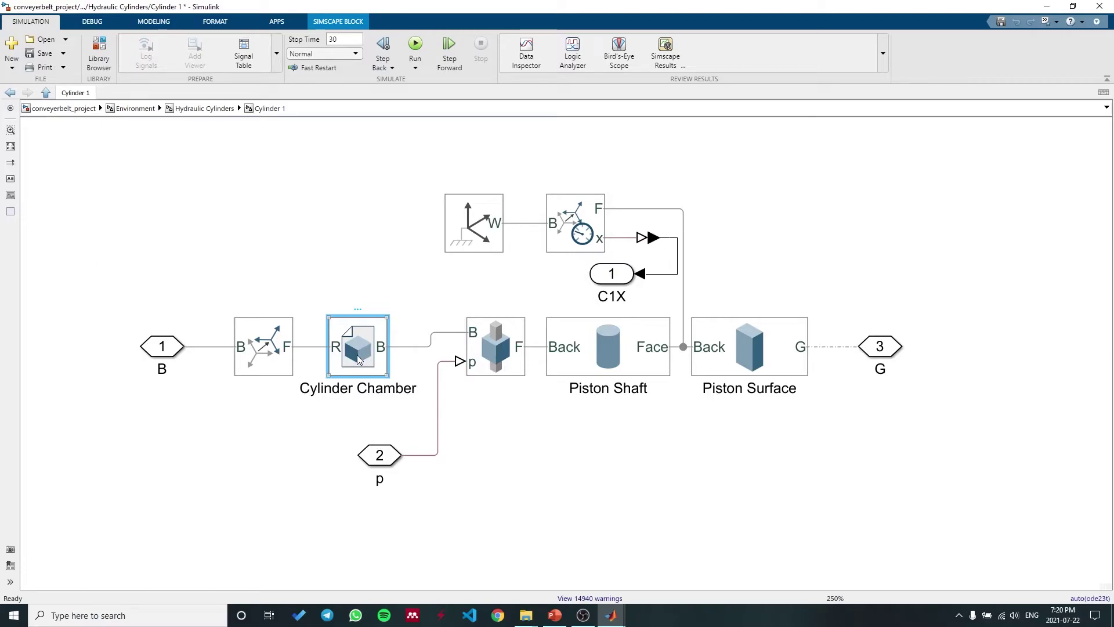
pyautogui.click(582, 416)
# Preview the Piston Shaft and Piston Surface solids' parameters, rotating each preview before closing.
pyautogui.doubleClick(573, 359)
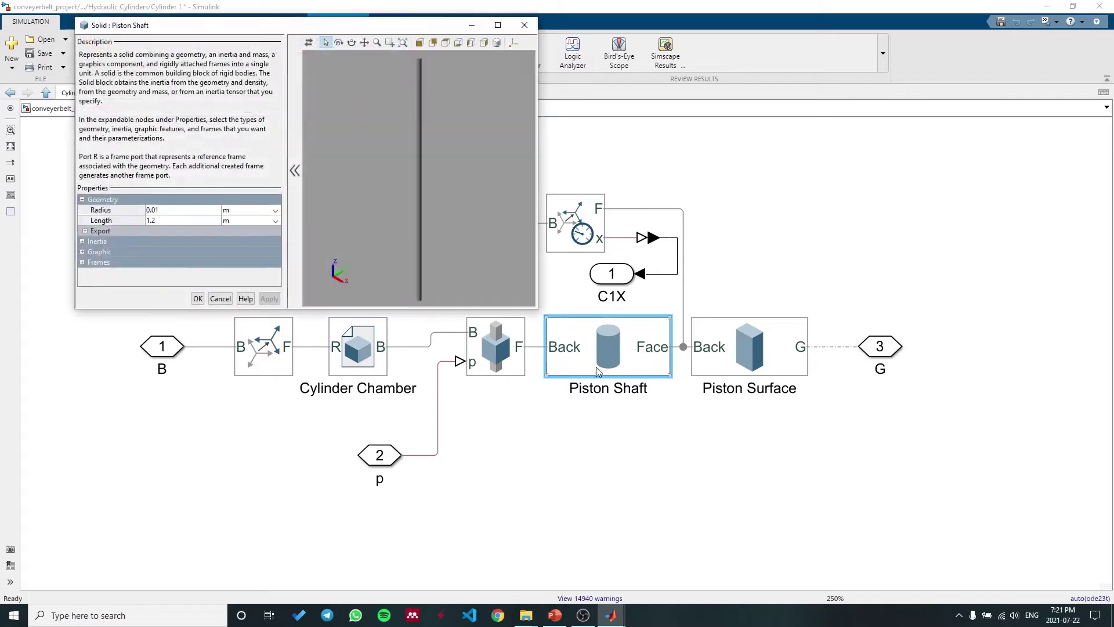
pyautogui.moveTo(420, 177); pyautogui.dragTo(398, 186)
pyautogui.click(525, 25)
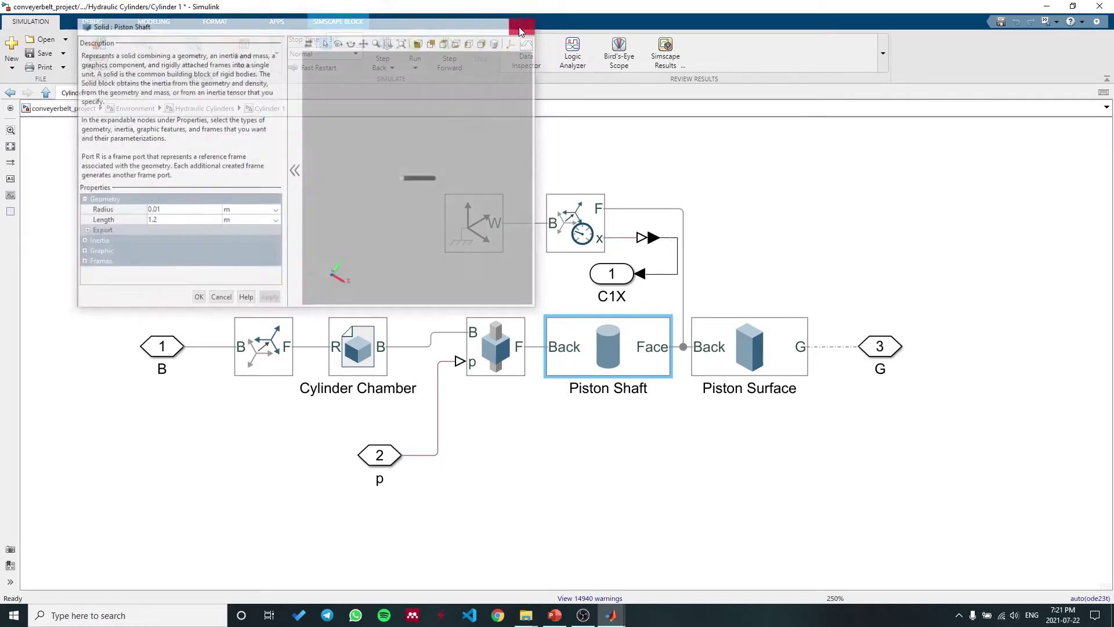
pyautogui.click(755, 352)
pyautogui.doubleClick(754, 353)
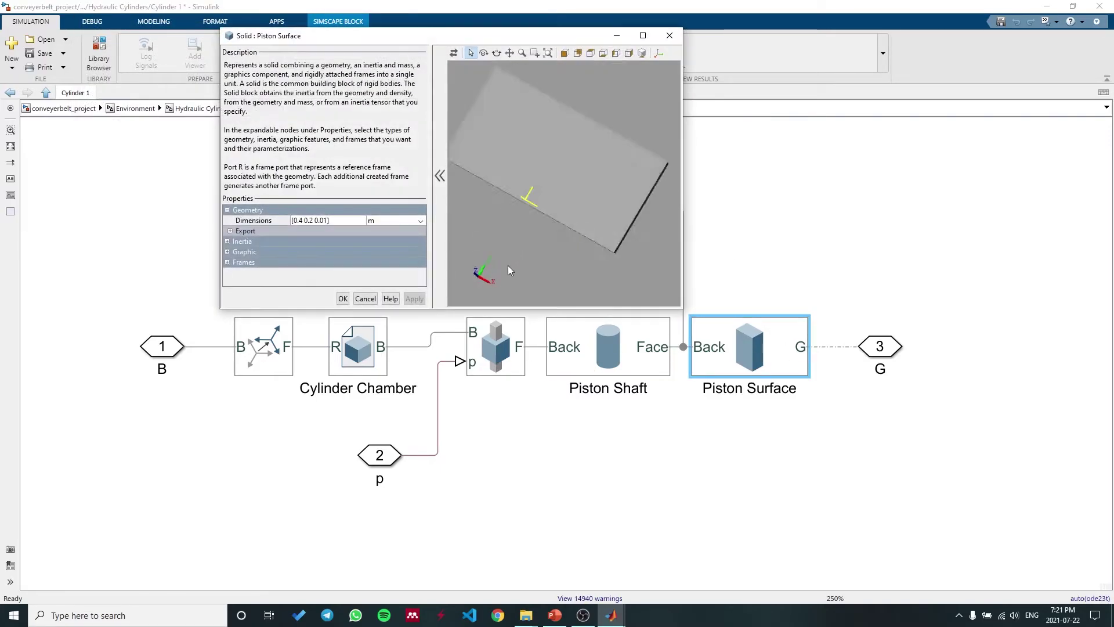
pyautogui.moveTo(517, 215); pyautogui.dragTo(630, 146)
pyautogui.click(669, 36)
pyautogui.click(791, 249)
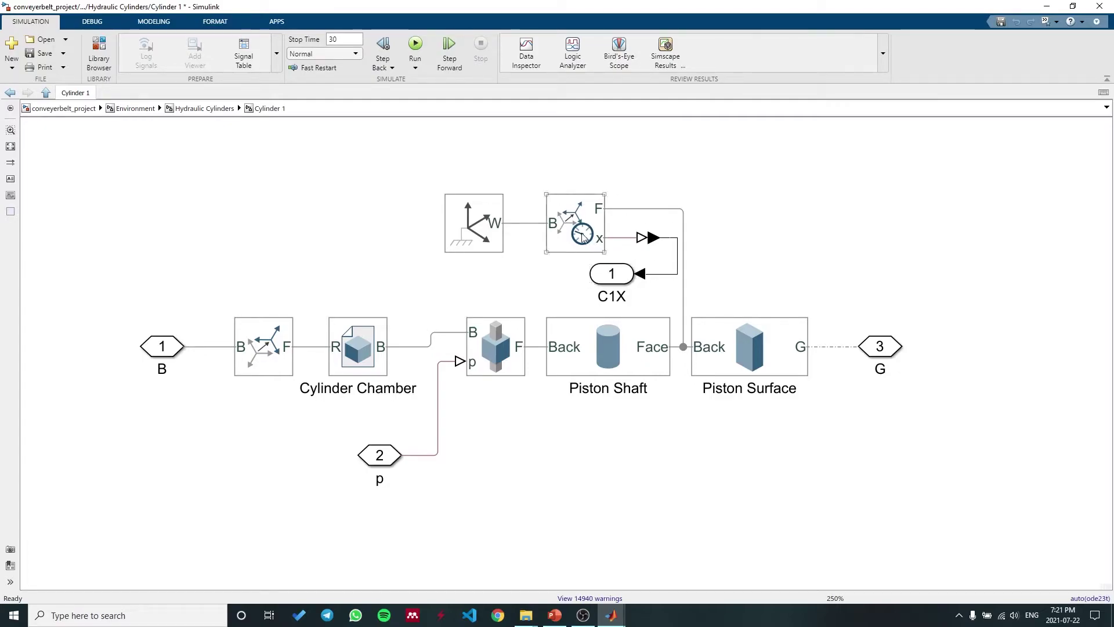
# Select the C1X position outport and glance at Mechanics Explorer before returning to Cylinder 1.
pyautogui.click(607, 273)
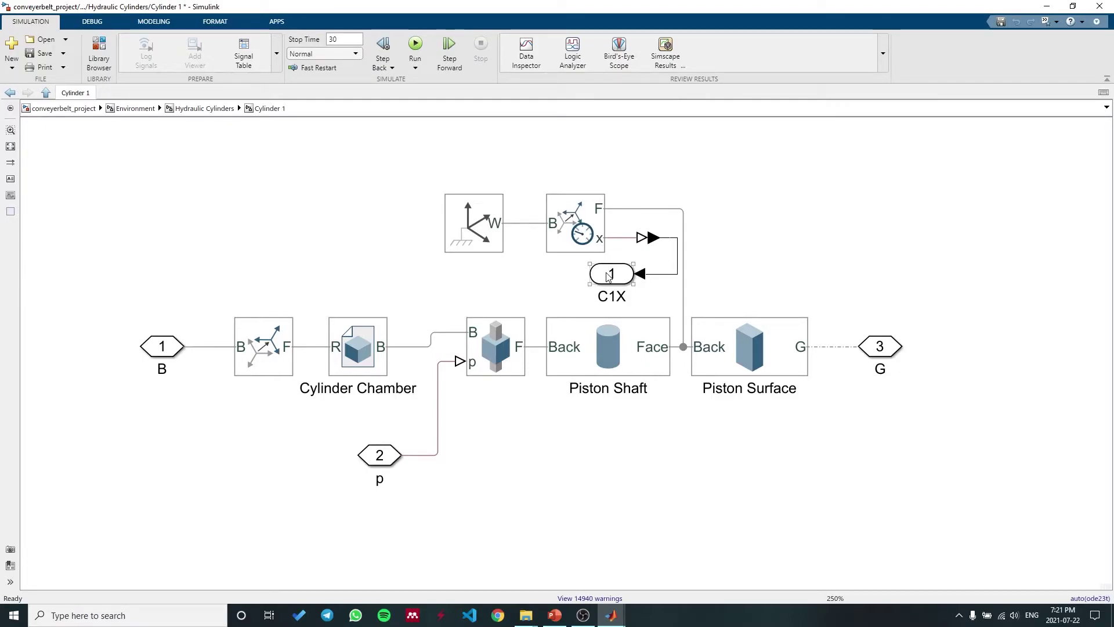
pyautogui.click(562, 286)
pyautogui.click(611, 297)
pyautogui.click(611, 273)
pyautogui.click(612, 616)
pyautogui.click(573, 592)
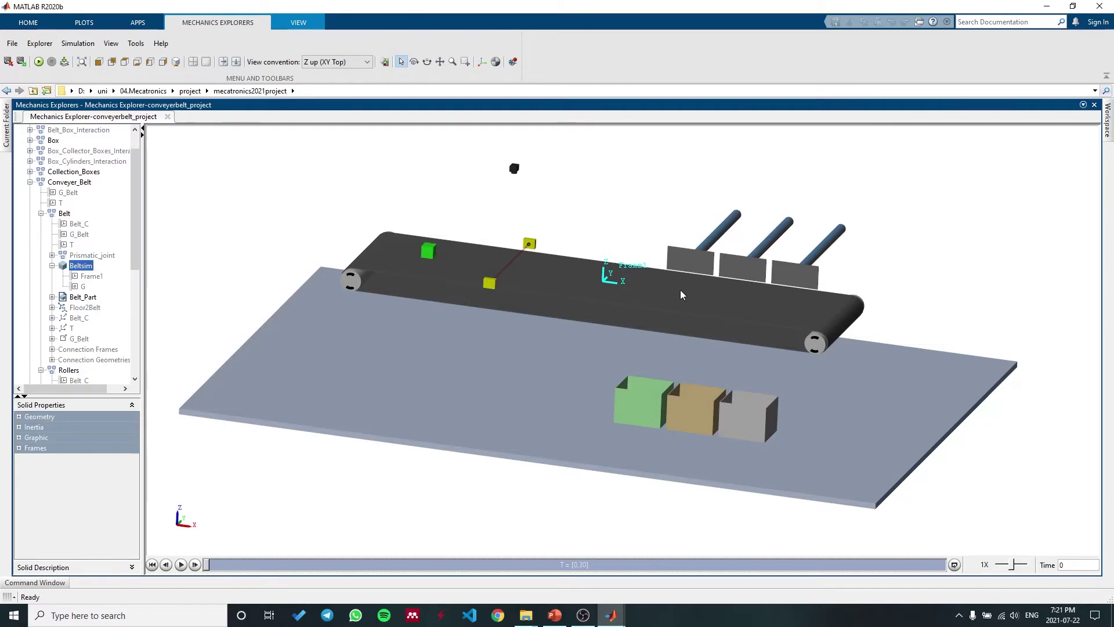
pyautogui.click(611, 615)
pyautogui.click(696, 557)
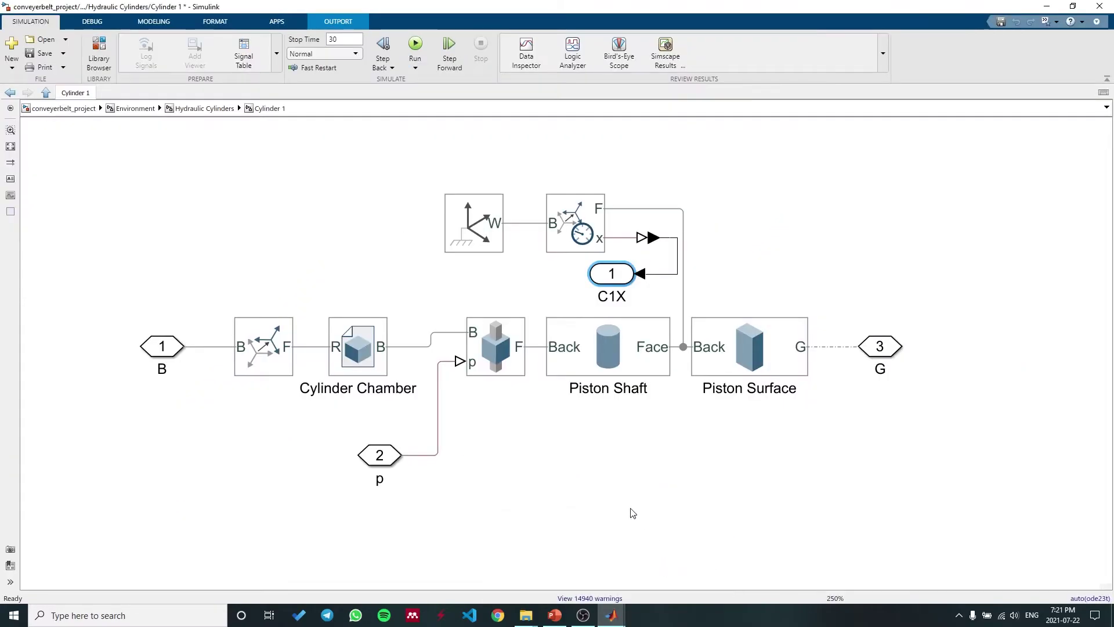
pyautogui.click(628, 508)
# Select the connection leading to port G, then go up to the Hydraulic Cylinders diagram.
pyautogui.moveTo(847, 350); pyautogui.dragTo(828, 326)
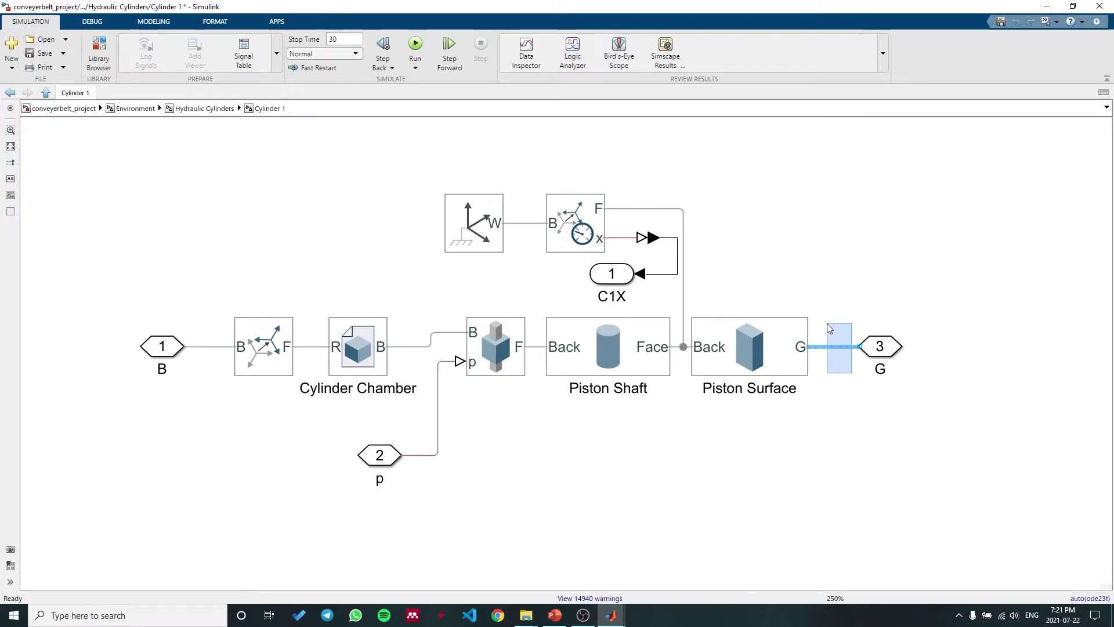
pyautogui.moveTo(827, 327); pyautogui.dragTo(827, 327)
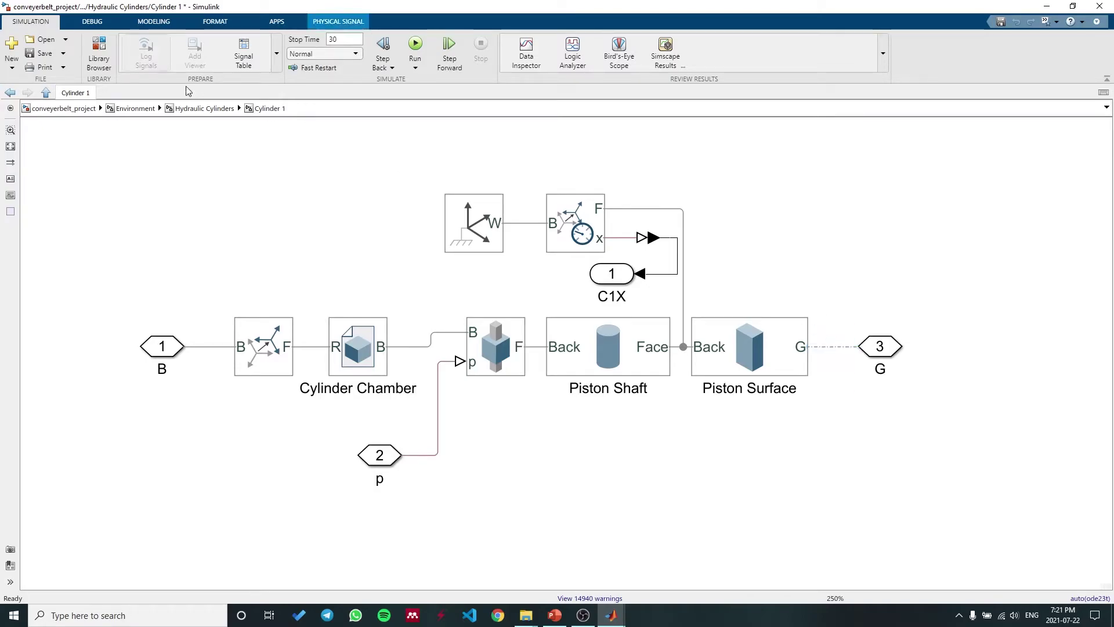
pyautogui.click(187, 109)
pyautogui.click(138, 109)
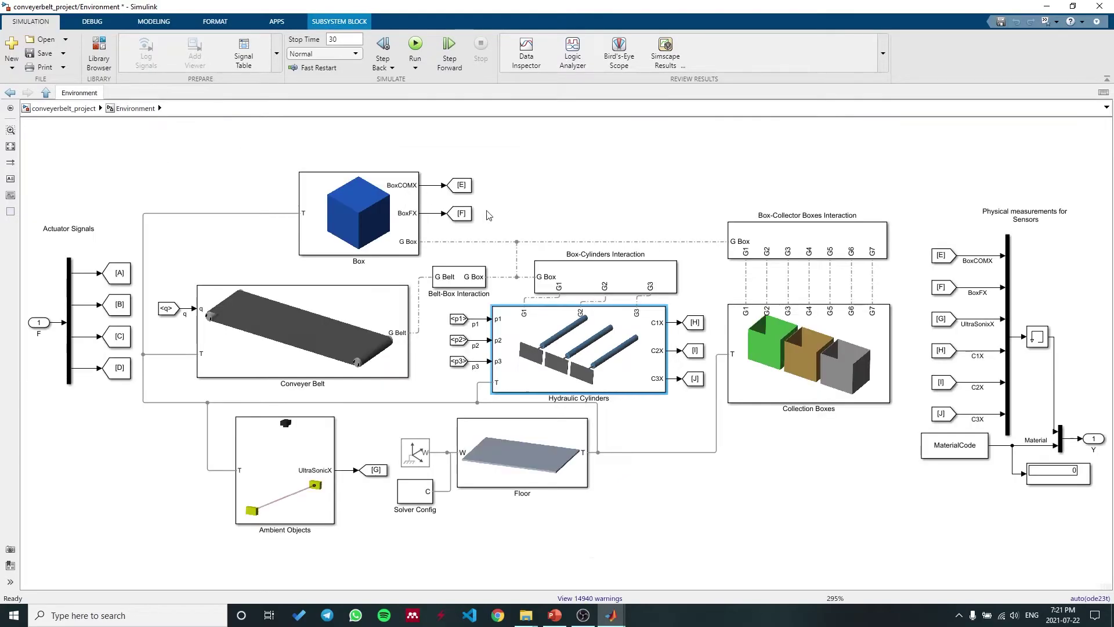
pyautogui.click(789, 242)
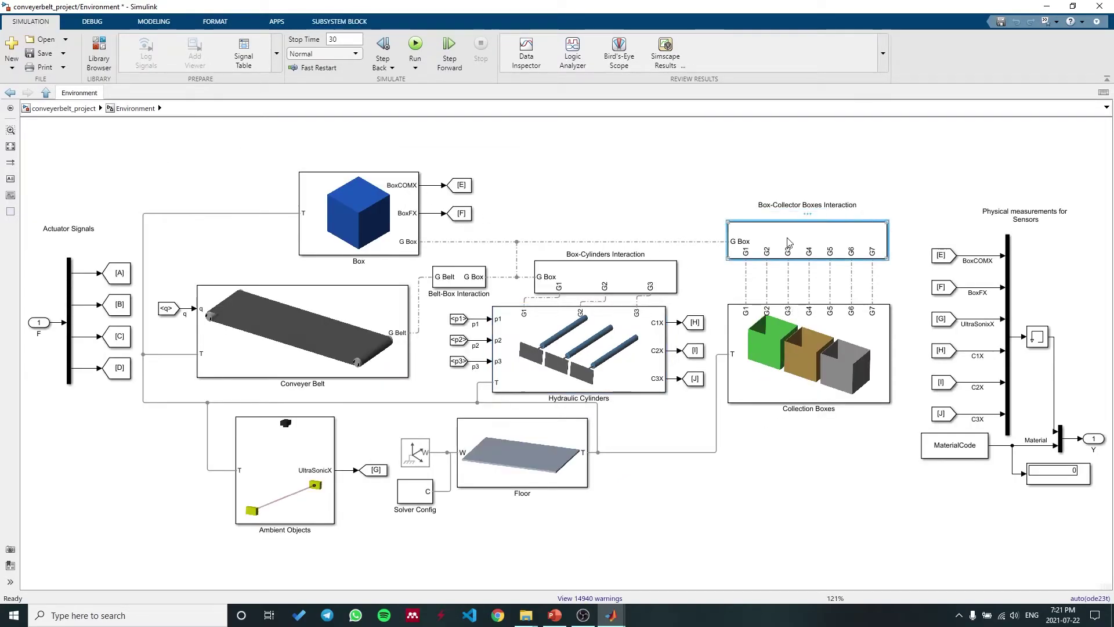
pyautogui.doubleClick(601, 275)
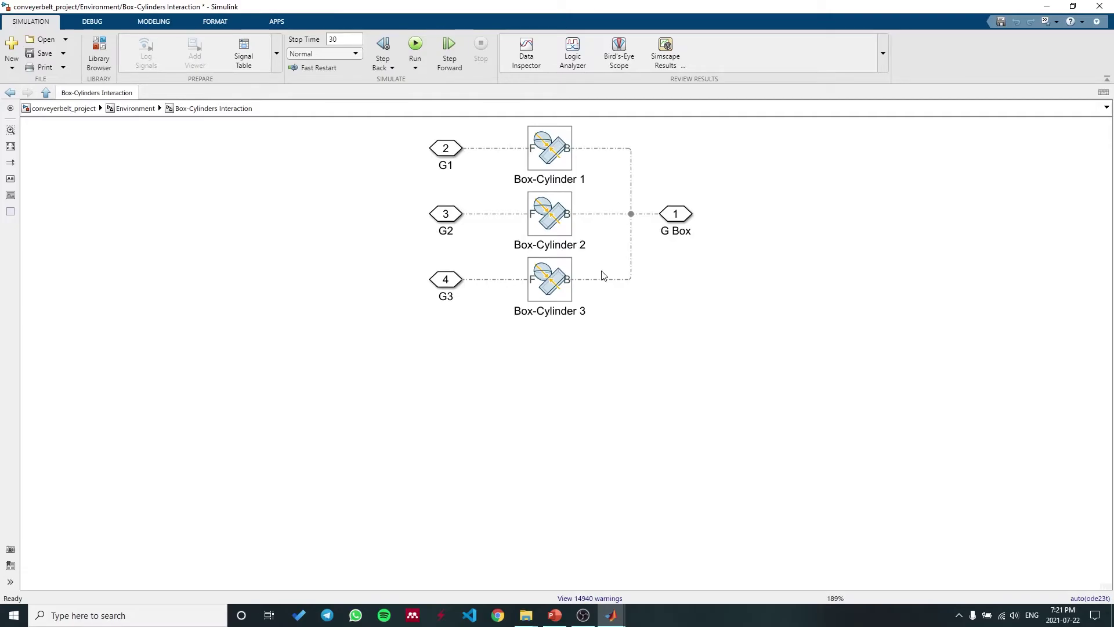
pyautogui.click(137, 109)
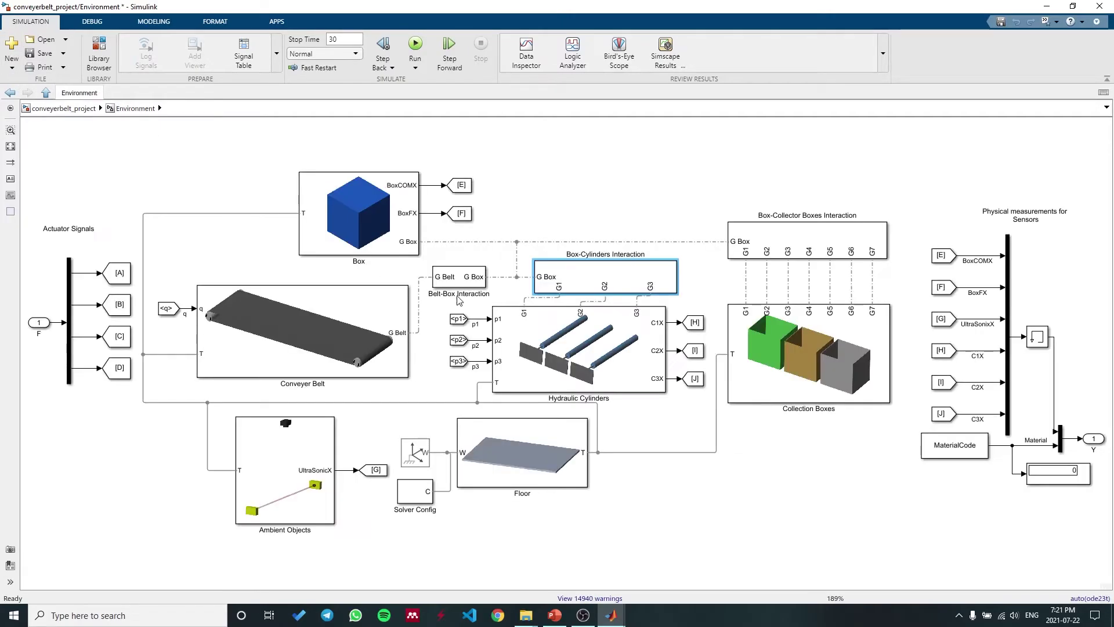
pyautogui.click(716, 506)
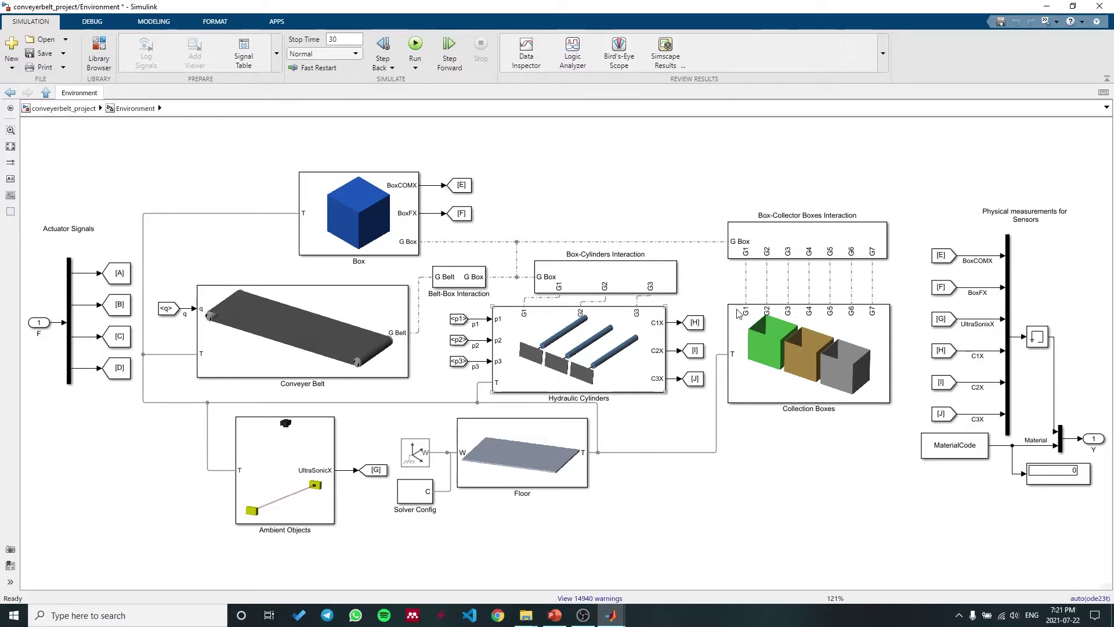
# Open the Collection Boxes subsystem and highlight its Box 2 bin block.
pyautogui.doubleClick(800, 372)
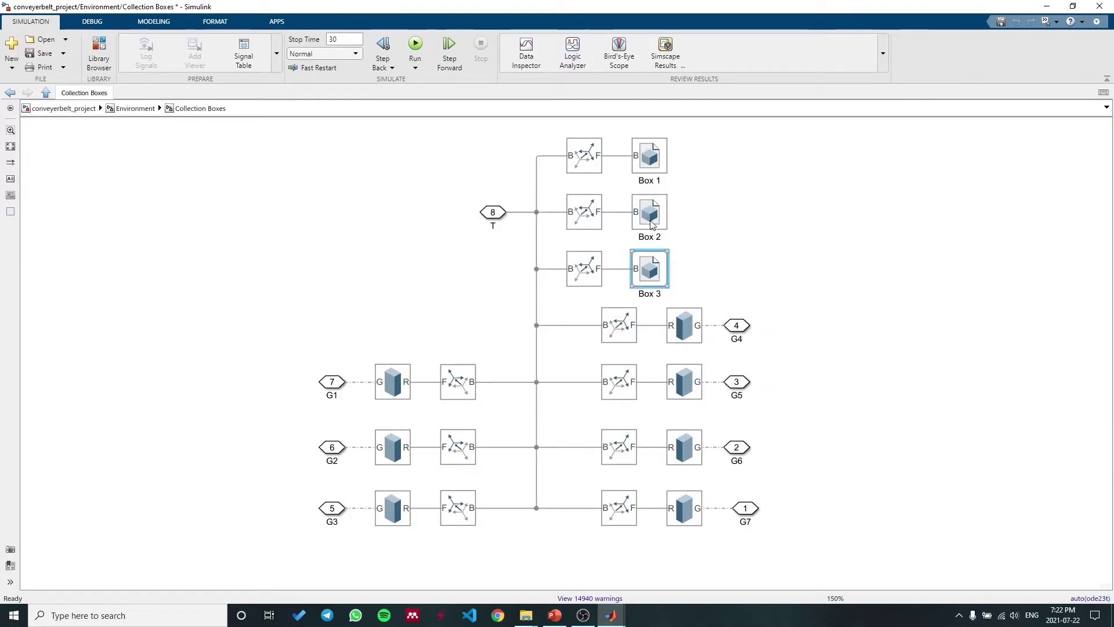
pyautogui.click(650, 213)
pyautogui.click(771, 184)
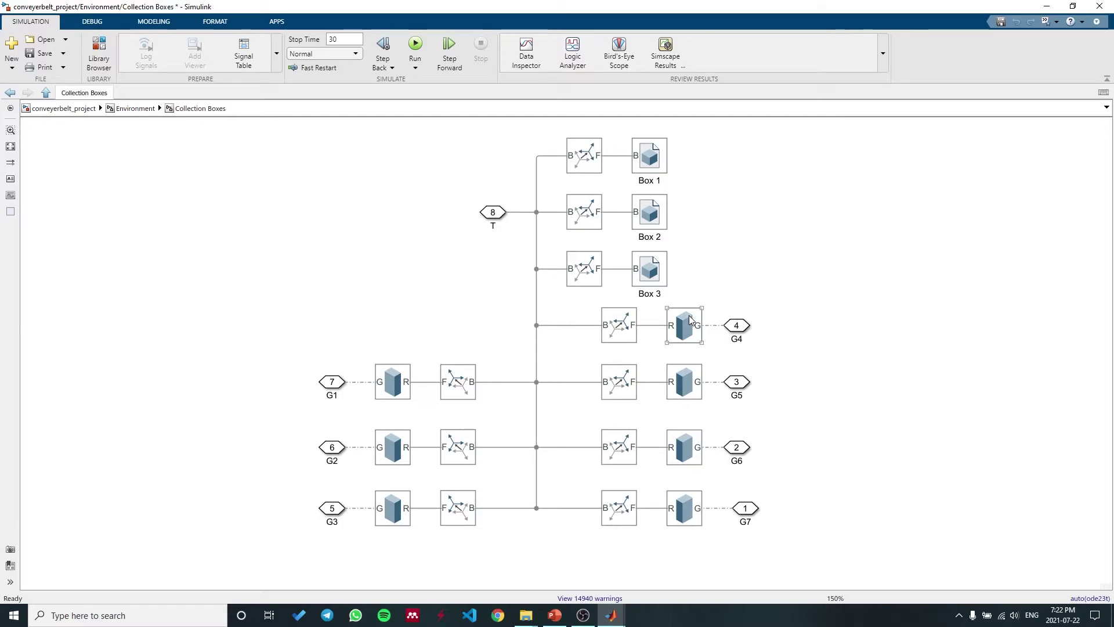
# Bring Mechanics Explorer forward and tilt the 3-D conveyor scene so the floor looks flatter.
pyautogui.moveTo(610, 616)
pyautogui.click(547, 549)
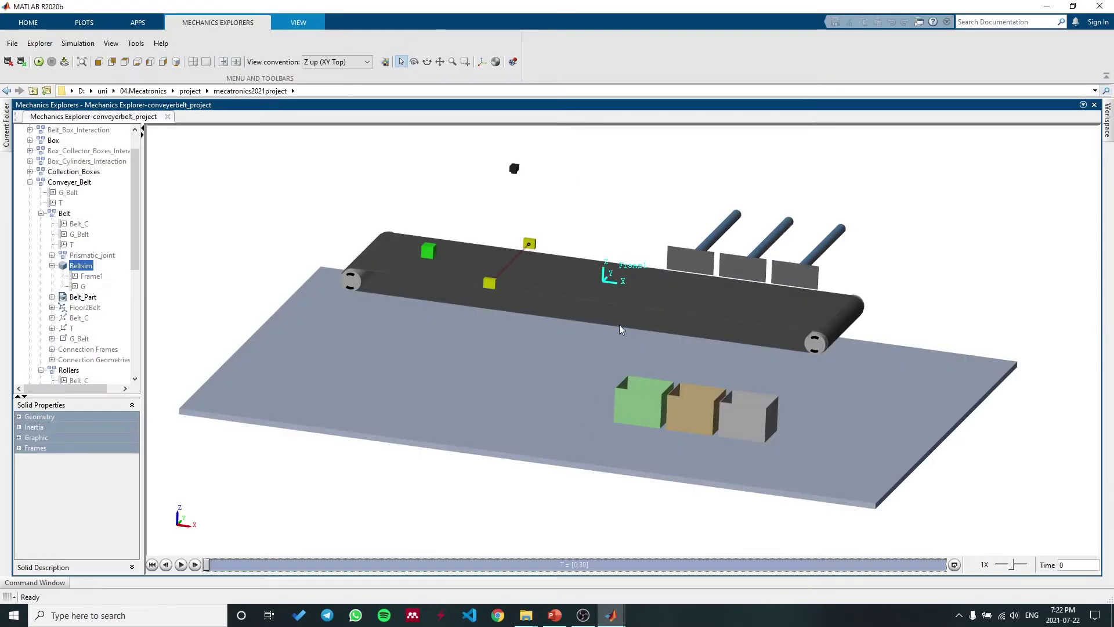
pyautogui.moveTo(667, 395); pyautogui.dragTo(640, 384)
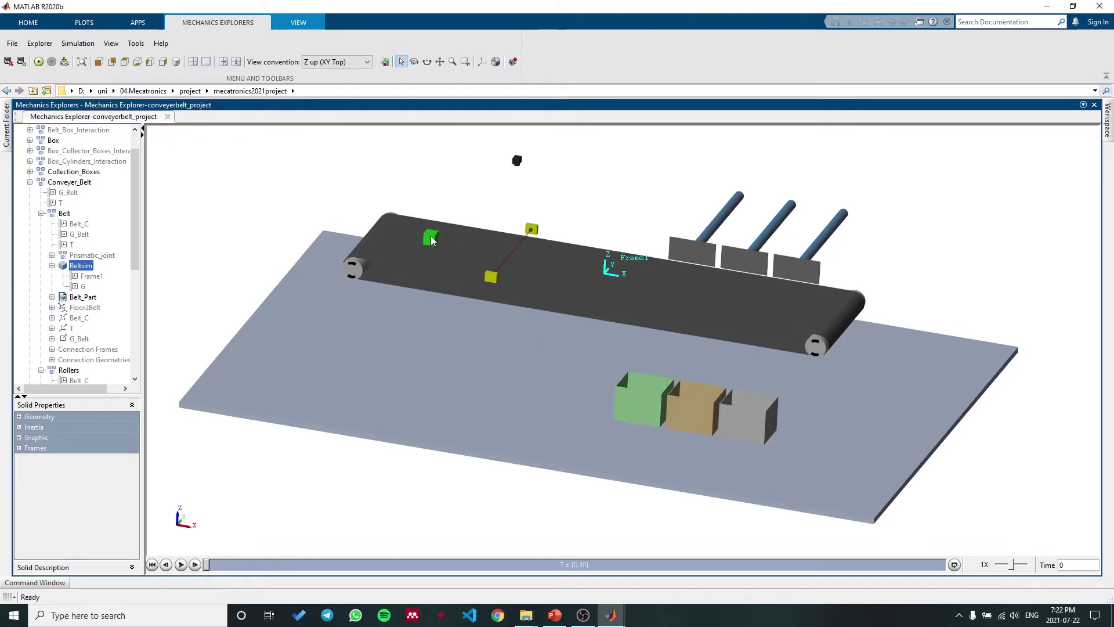
pyautogui.moveTo(660, 374); pyautogui.dragTo(660, 367)
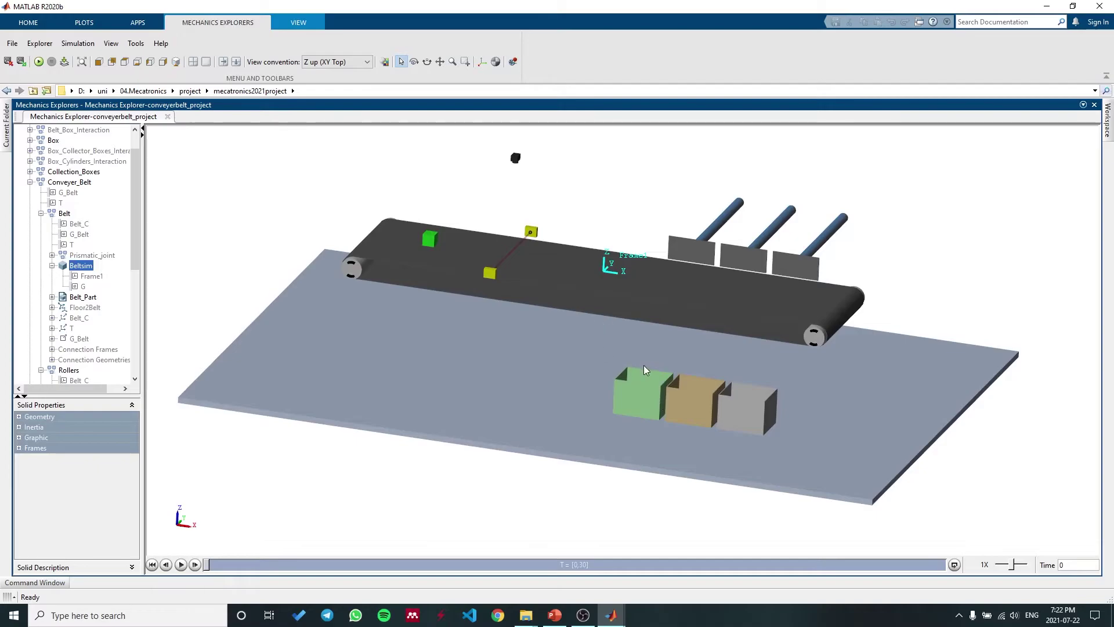
# Select the green bin to identify it as Box_1, then clear the selection and zoom.
pyautogui.click(627, 393)
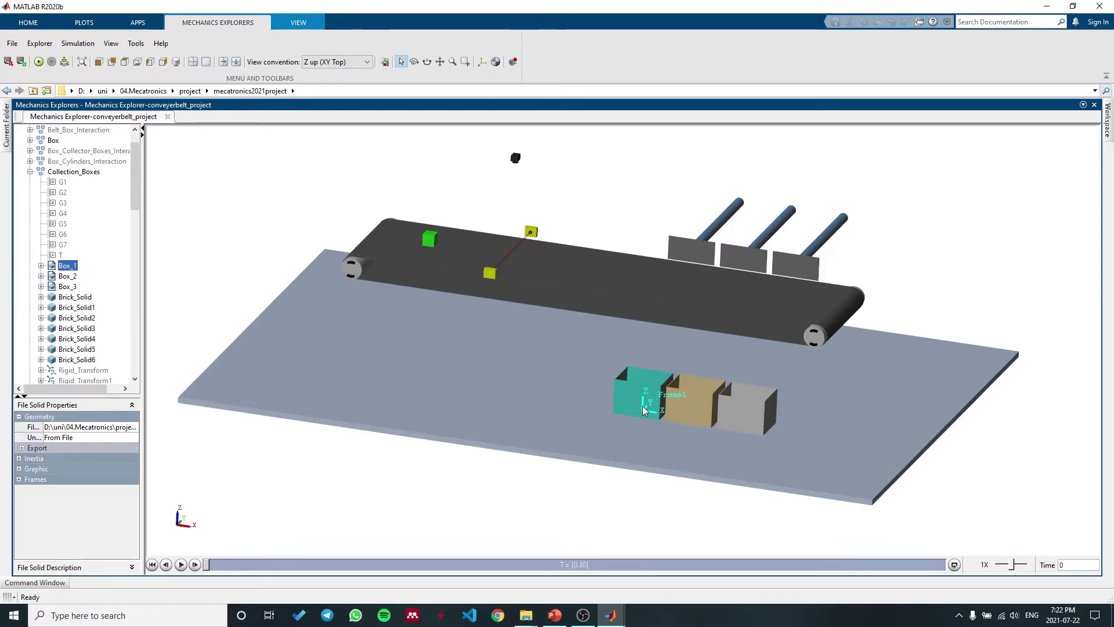
pyautogui.click(540, 497)
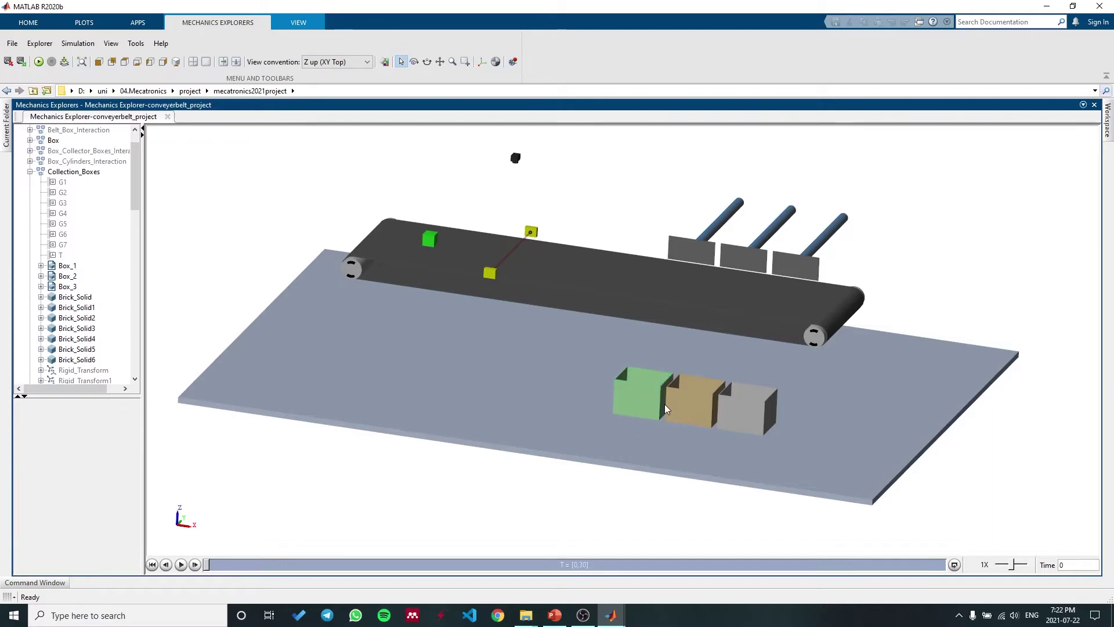
pyautogui.scroll(-5, 666, 397)
pyautogui.scroll(5, 632, 376)
pyautogui.scroll(1, 606, 374)
pyautogui.scroll(1, 595, 374)
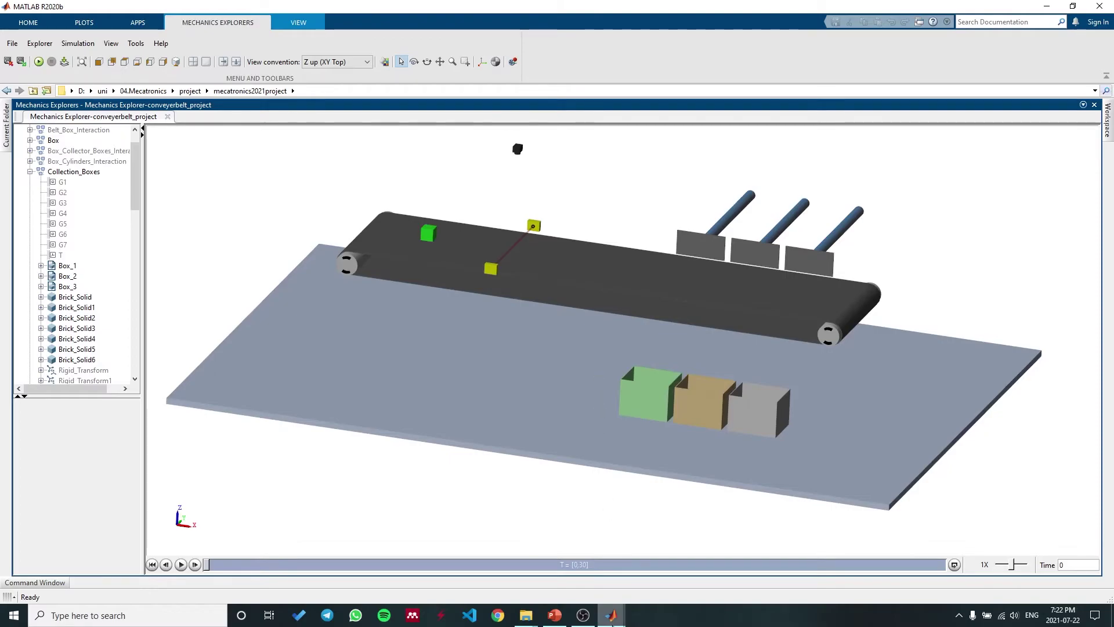
# Return to the Collection Boxes diagram and highlight the Box 1 bin block.
pyautogui.moveTo(612, 620)
pyautogui.click(686, 558)
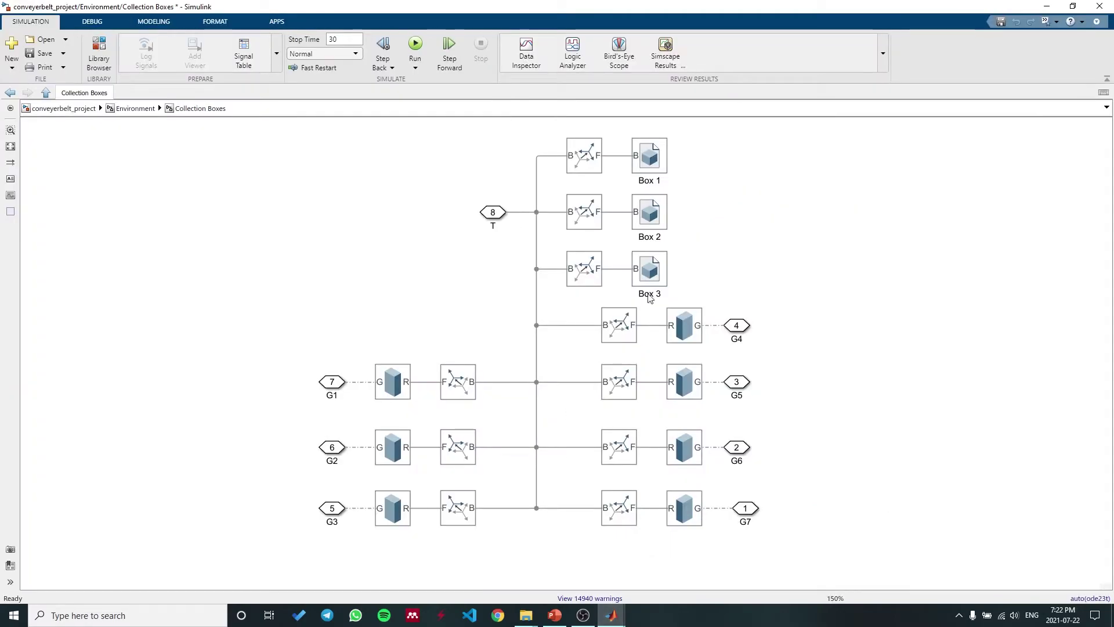
pyautogui.click(655, 152)
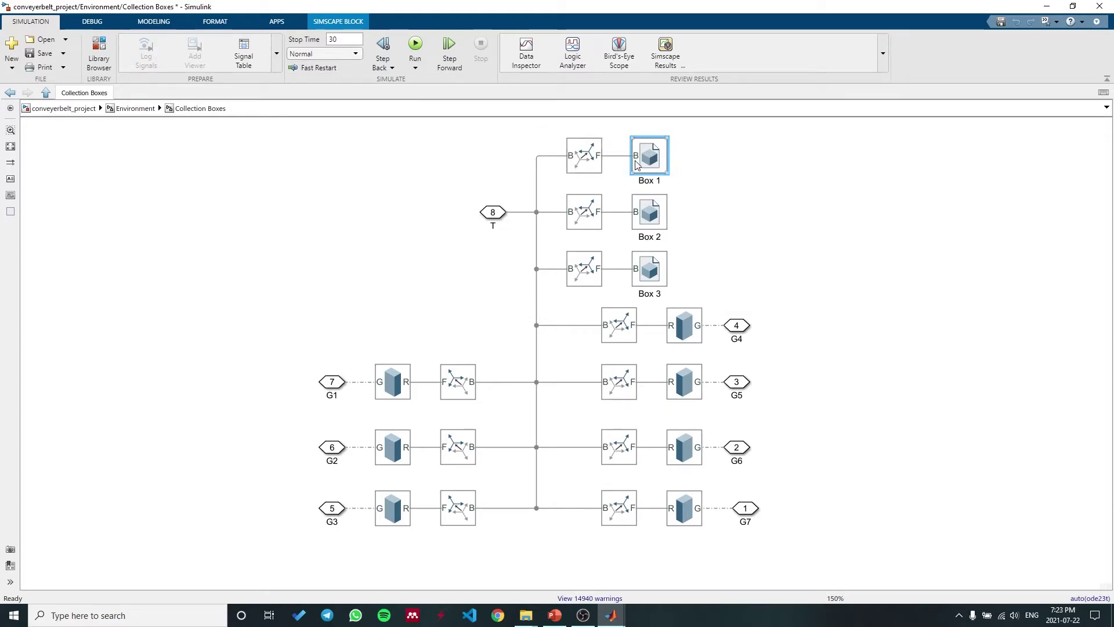
pyautogui.click(728, 169)
# Point out each wall brick wired to G1–G7, then bring Mechanics Explorer back to front.
pyautogui.click(600, 329)
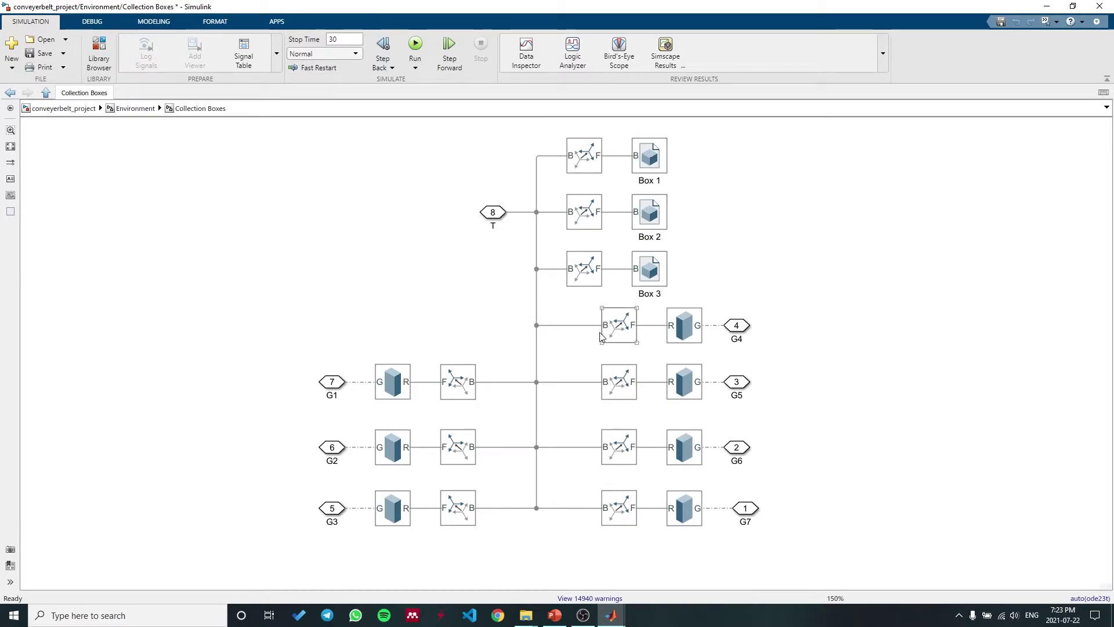
pyautogui.click(683, 325)
pyautogui.click(684, 382)
pyautogui.click(677, 448)
pyautogui.click(689, 518)
pyautogui.click(393, 510)
pyautogui.click(392, 383)
pyautogui.click(393, 448)
pyautogui.moveTo(610, 615)
pyautogui.click(563, 563)
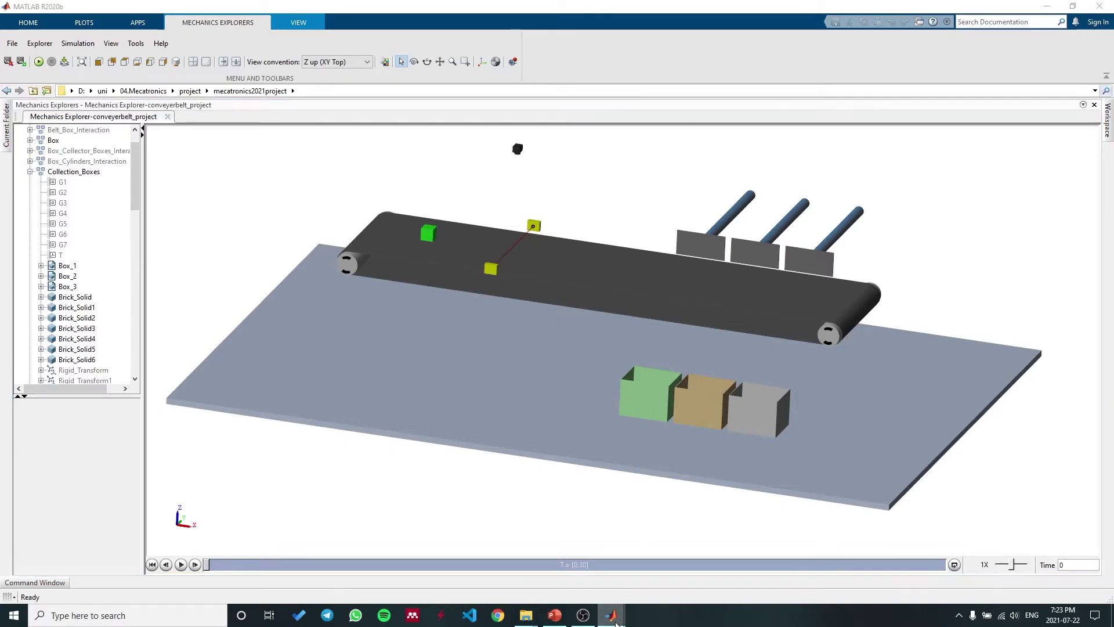
# Switch to Simulink, go up to Environment and open Box-Collector Boxes Interaction.
pyautogui.moveTo(611, 615)
pyautogui.click(673, 571)
pyautogui.click(135, 109)
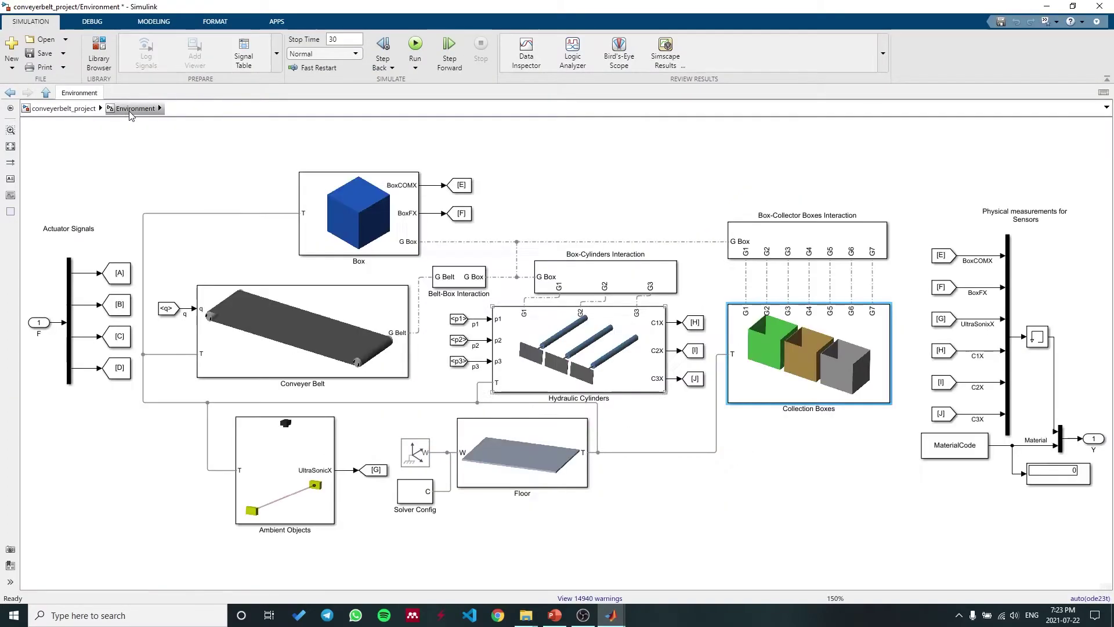
pyautogui.click(754, 247)
pyautogui.doubleClick(754, 246)
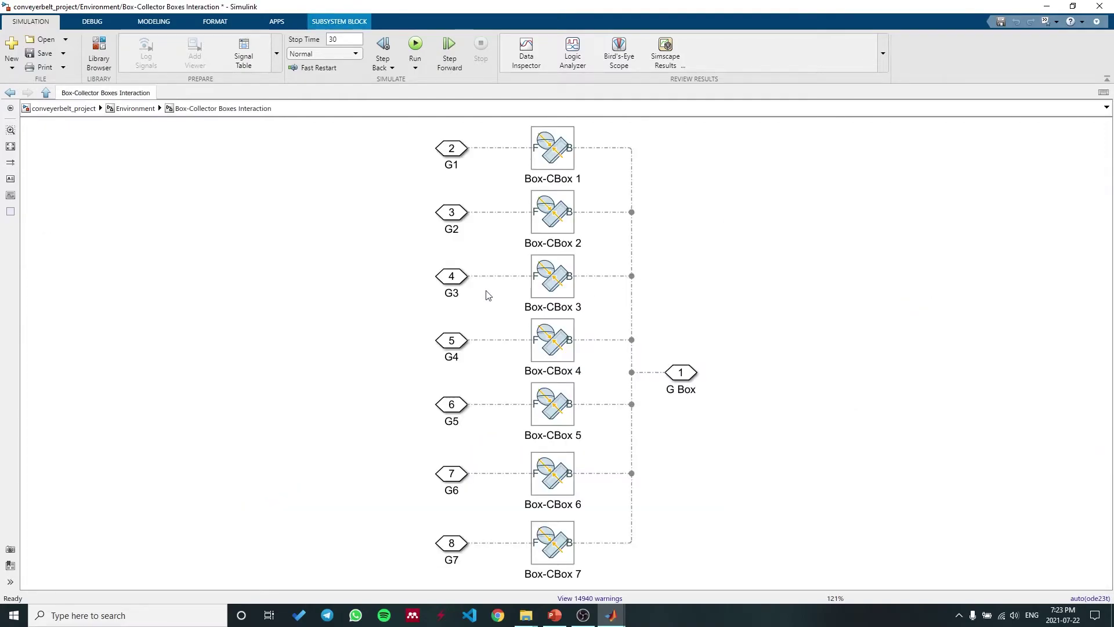
# Return to the Environment diagram and open the Ambient Objects subsystem.
pyautogui.click(137, 109)
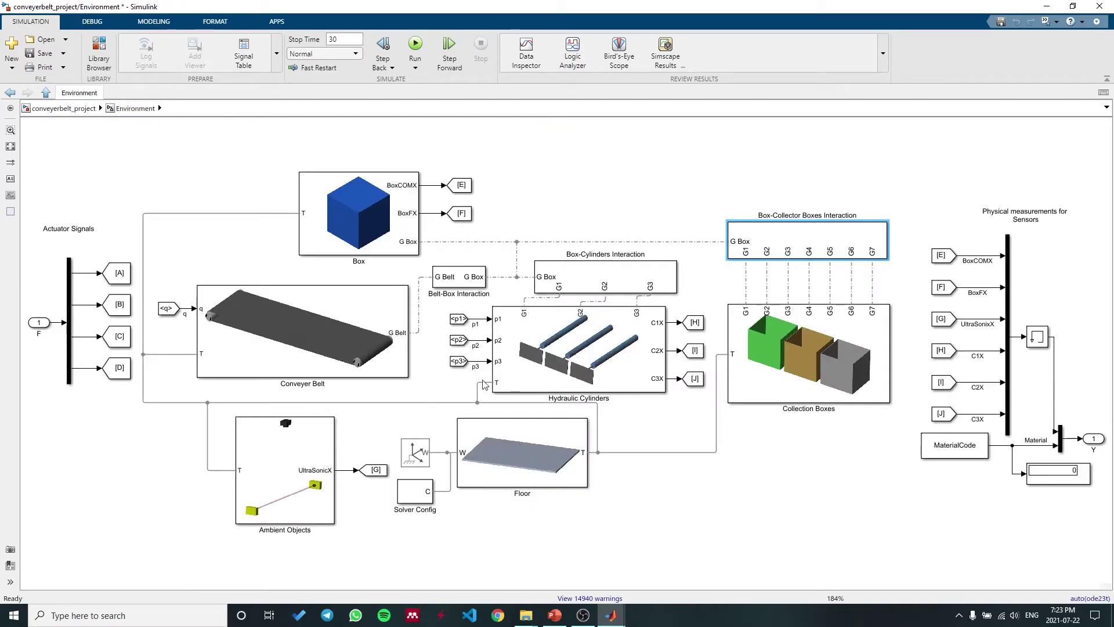
pyautogui.click(818, 471)
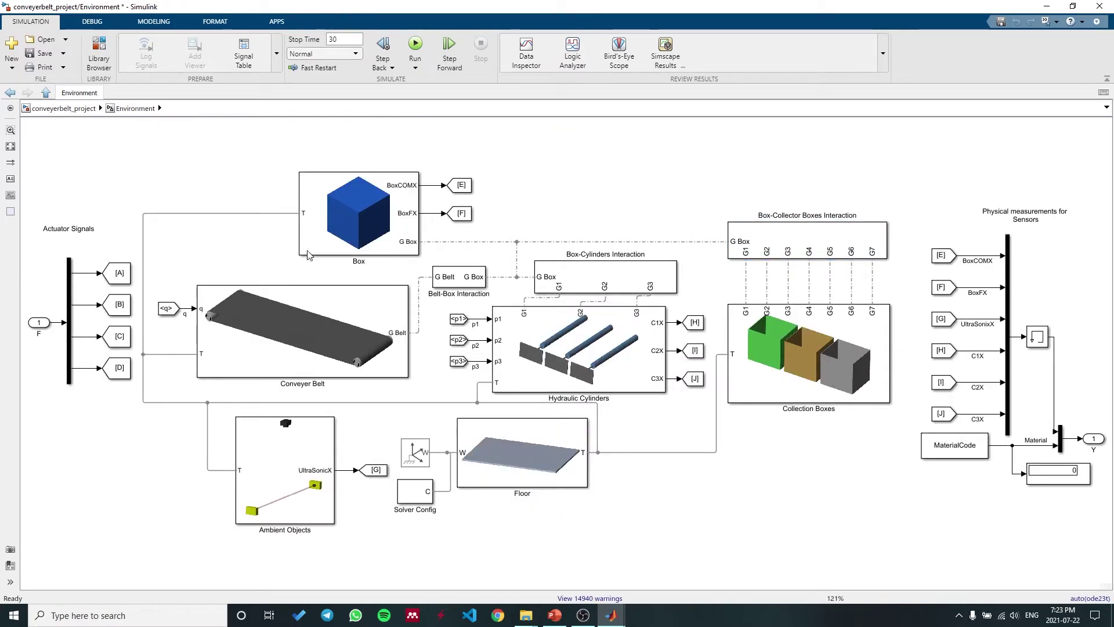
pyautogui.doubleClick(286, 473)
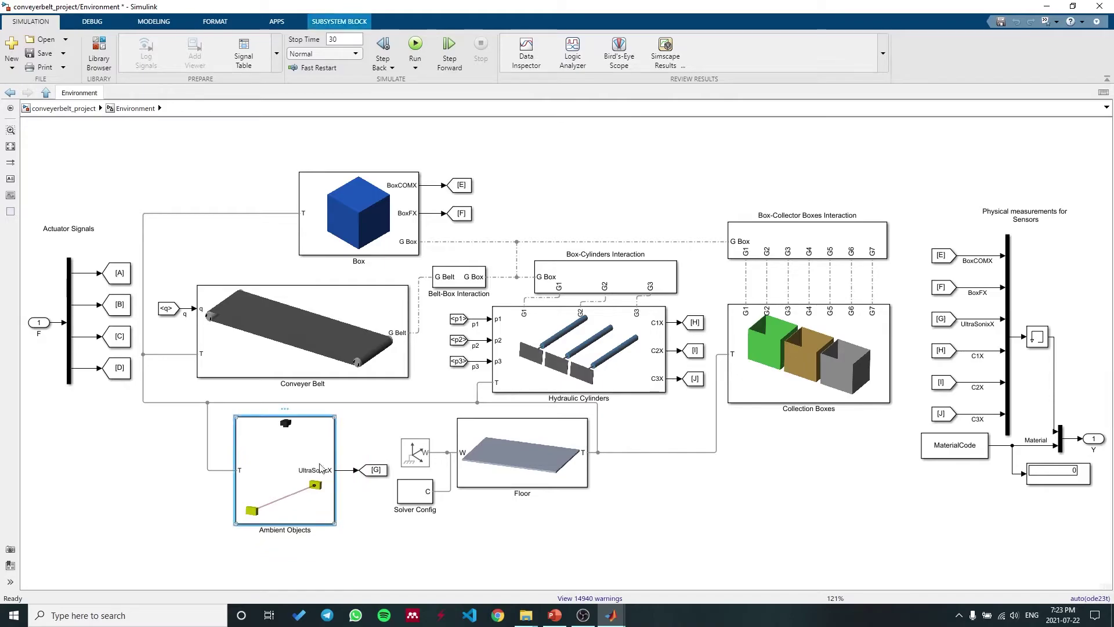
# Look inside the Camera subsystem, then the US sensor subsystem and its cylinder block.
pyautogui.doubleClick(479, 188)
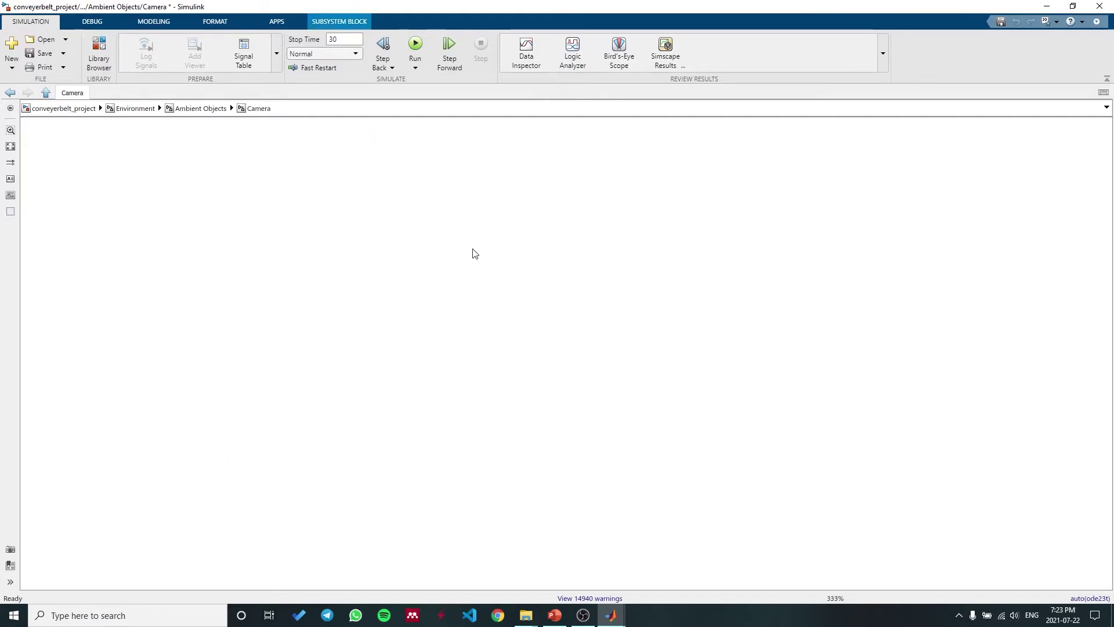
pyautogui.click(194, 110)
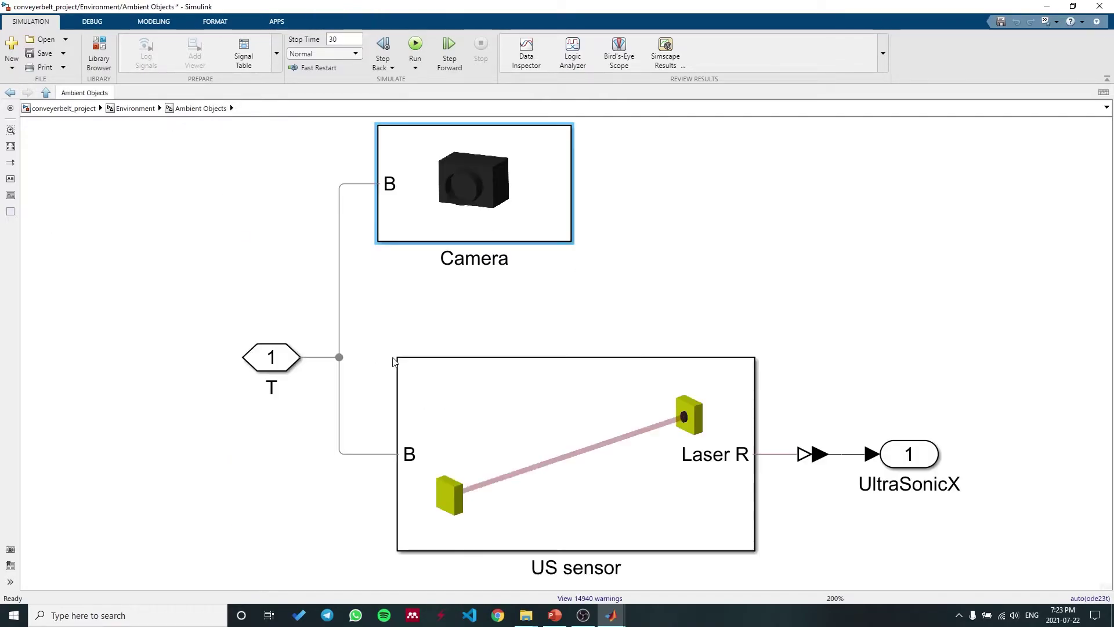
pyautogui.click(543, 454)
pyautogui.doubleClick(543, 454)
pyautogui.click(664, 351)
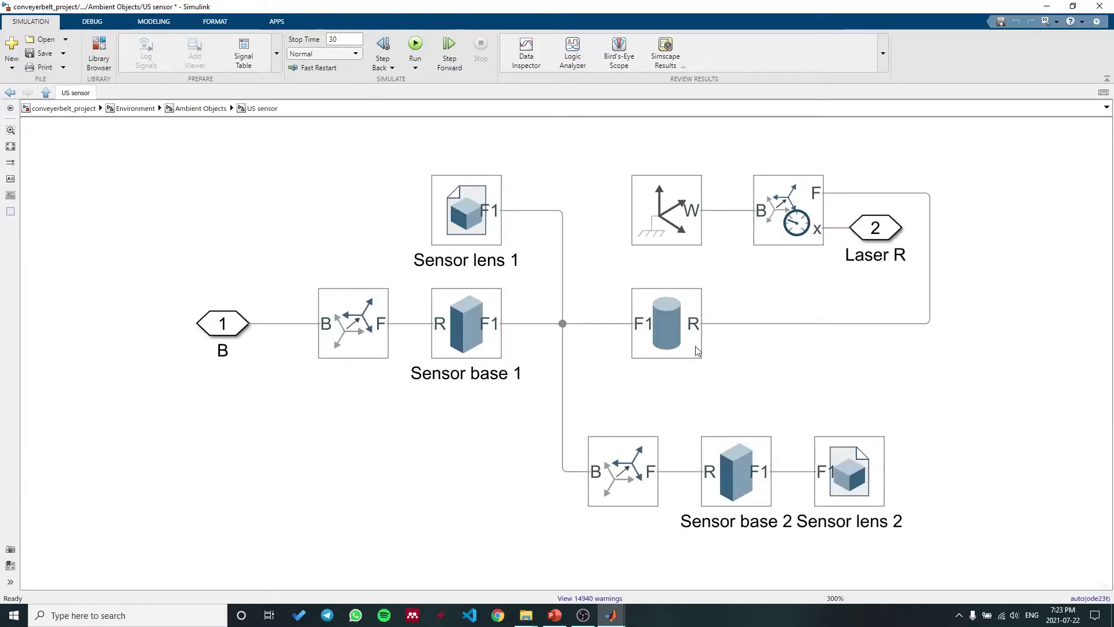
pyautogui.click(197, 109)
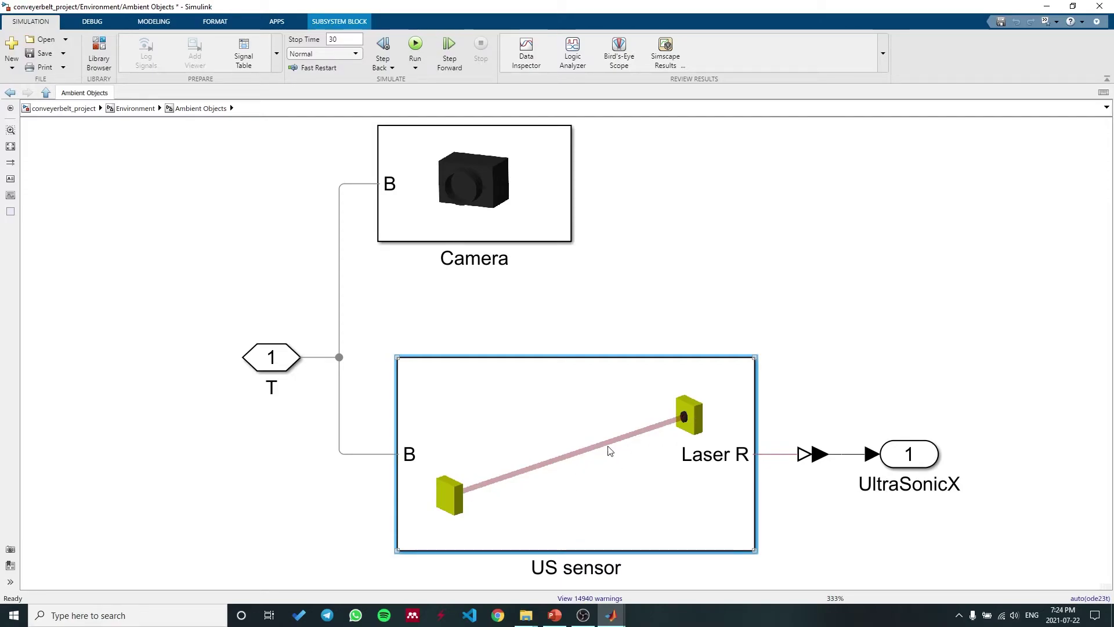
# Reopen US sensor to show its transform sensor, then return to the Environment level.
pyautogui.doubleClick(711, 470)
pyautogui.click(766, 234)
pyautogui.click(200, 108)
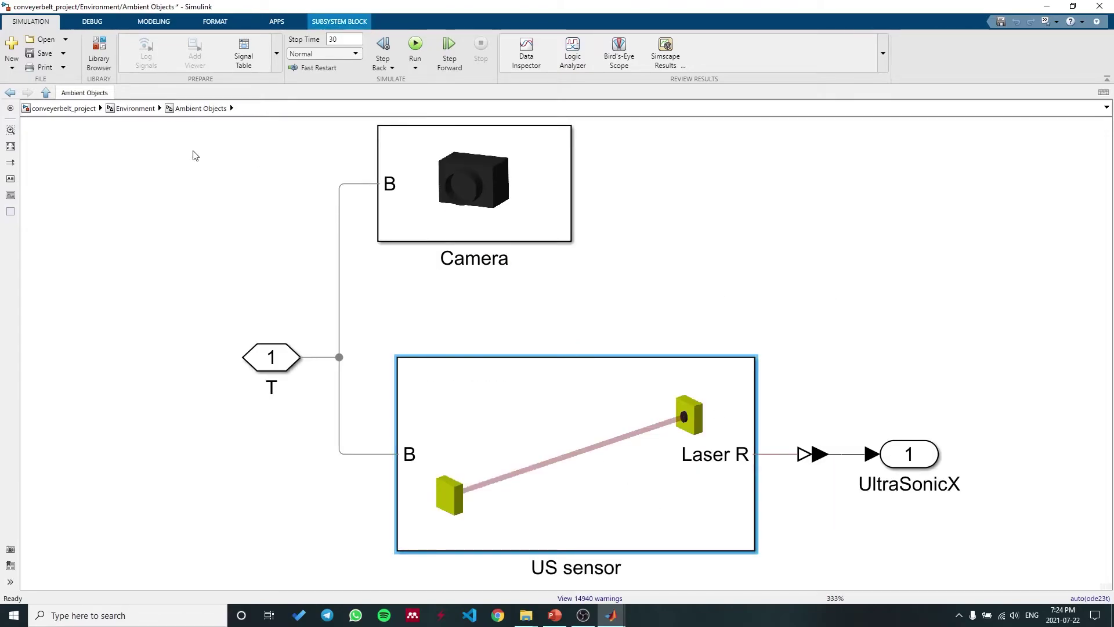
pyautogui.click(143, 110)
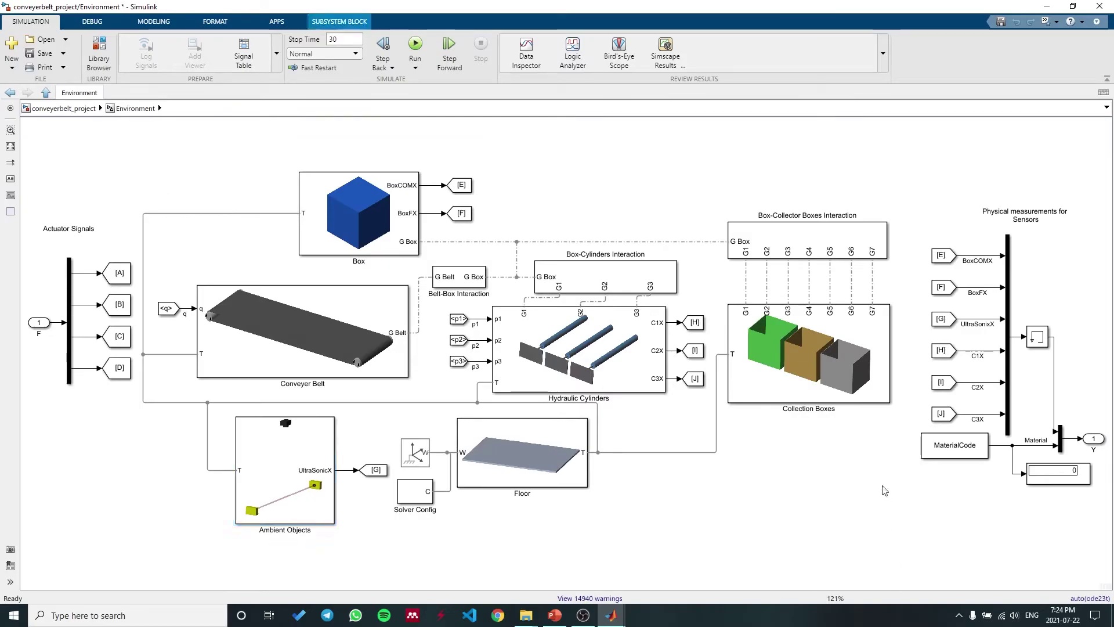
pyautogui.click(878, 464)
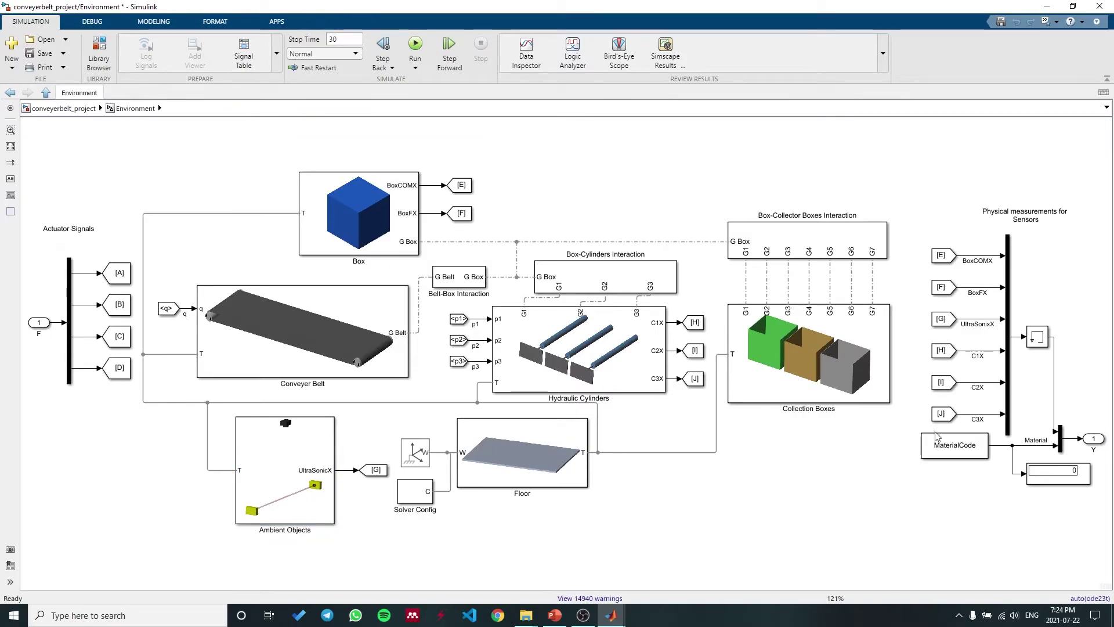
pyautogui.click(941, 255)
pyautogui.moveTo(945, 297); pyautogui.dragTo(946, 249)
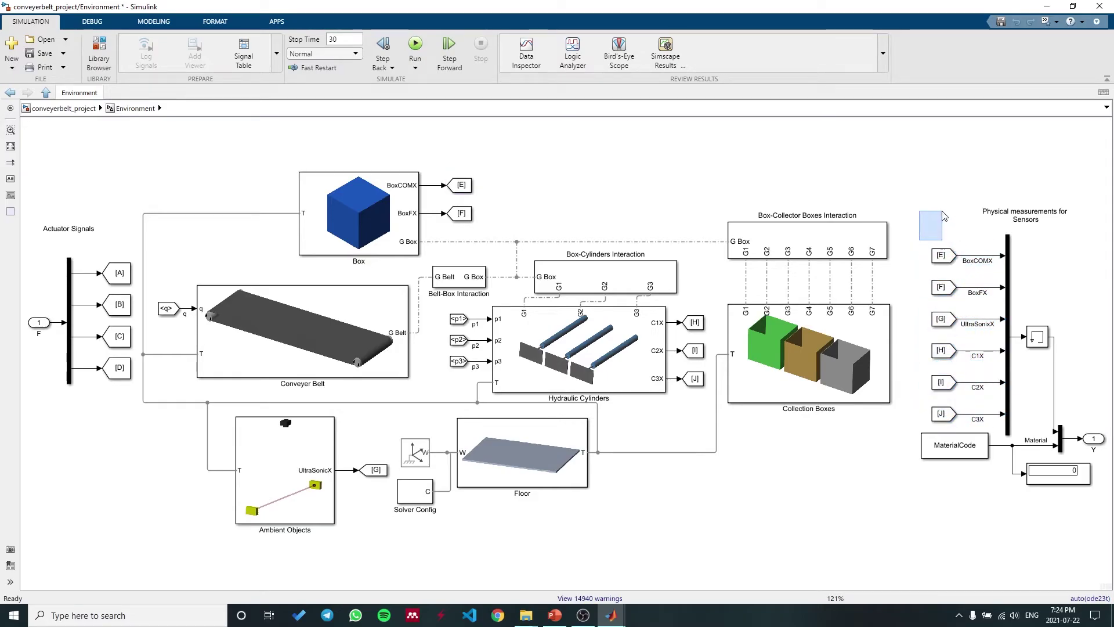
pyautogui.click(1039, 343)
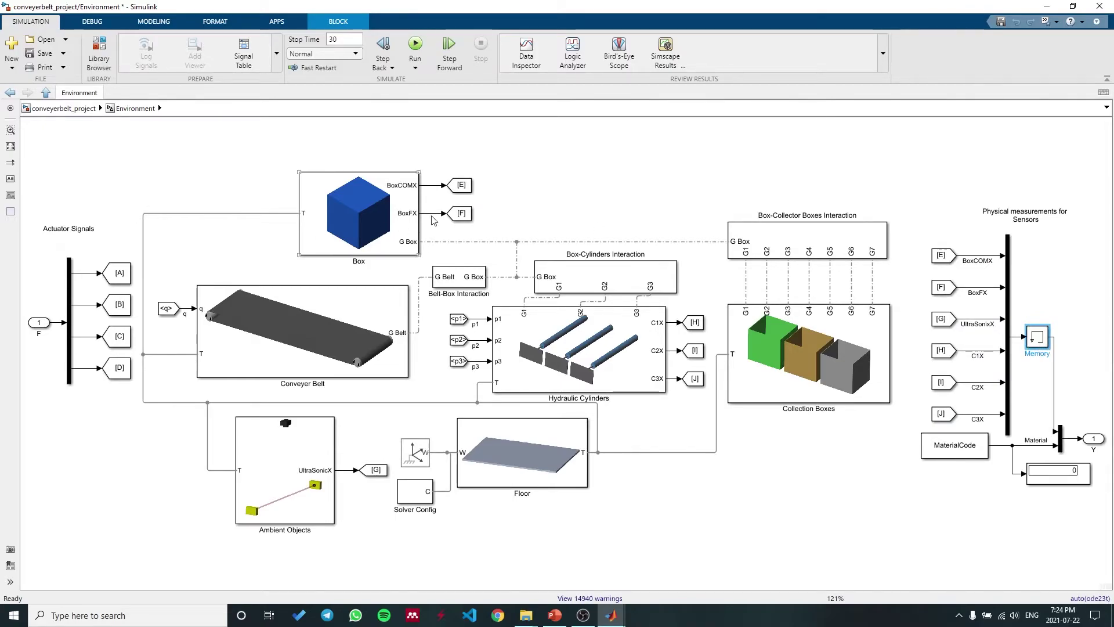
pyautogui.click(570, 209)
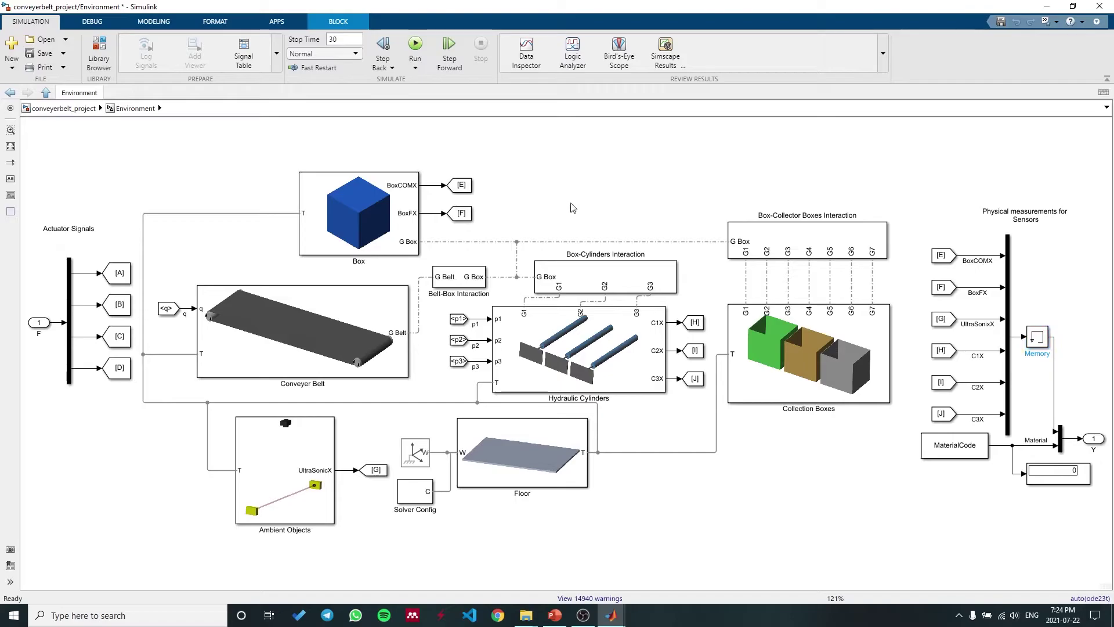
pyautogui.click(71, 105)
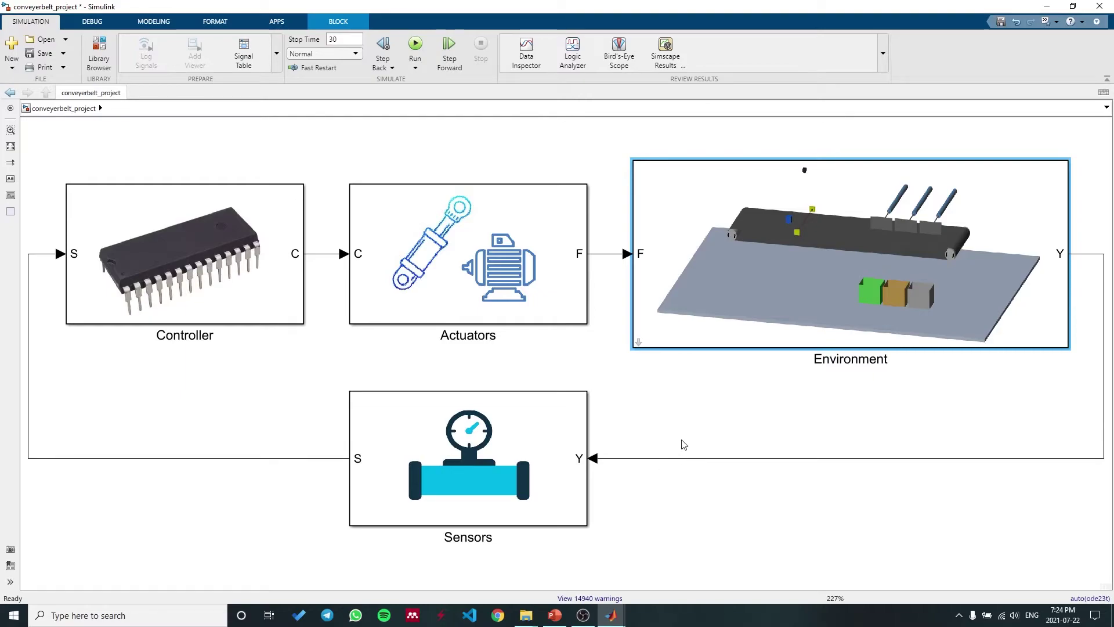
pyautogui.moveTo(685, 445)
pyautogui.mouseDown()
pyautogui.moveTo(714, 482)
pyautogui.moveTo(690, 435)
pyautogui.mouseUp()
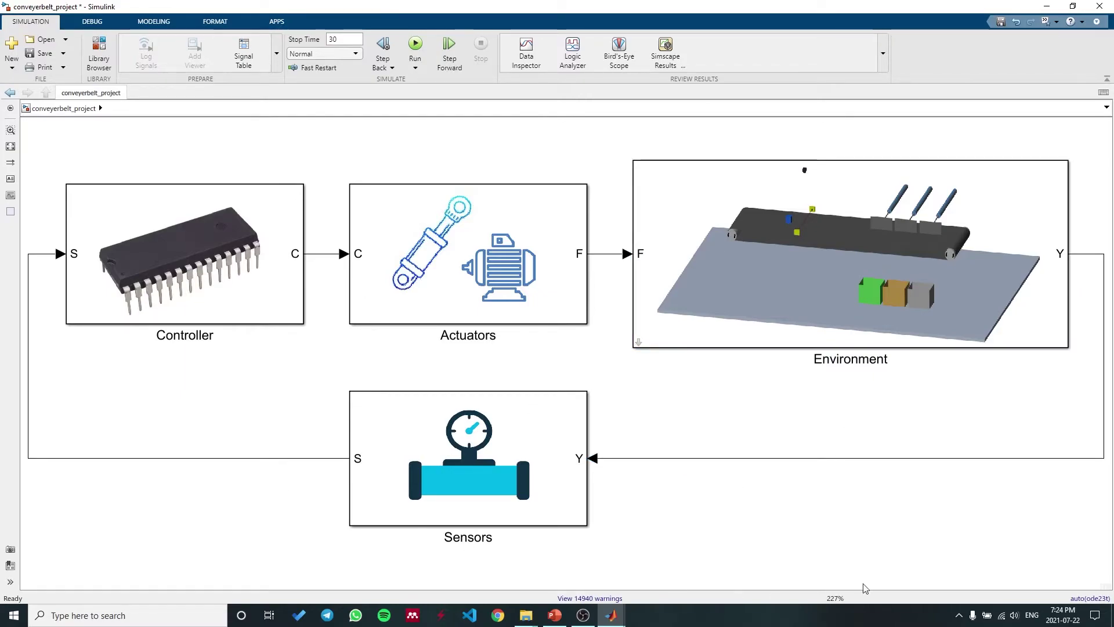
pyautogui.doubleClick(652, 345)
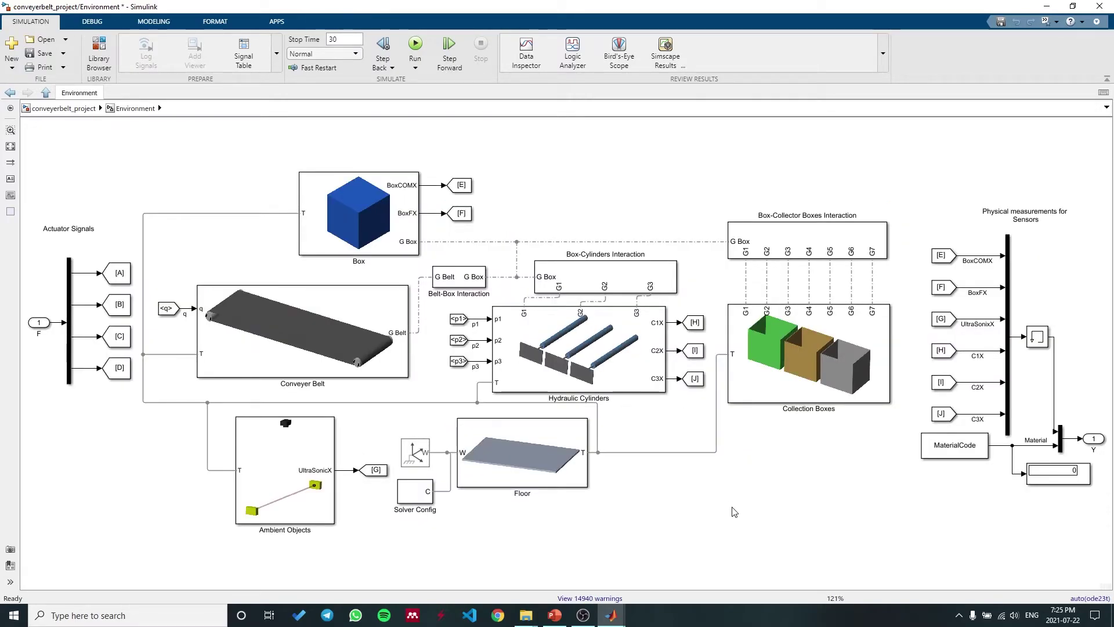
# Inspect the Memory block's initial condition vector and close the dialog without changes.
pyautogui.doubleClick(1045, 342)
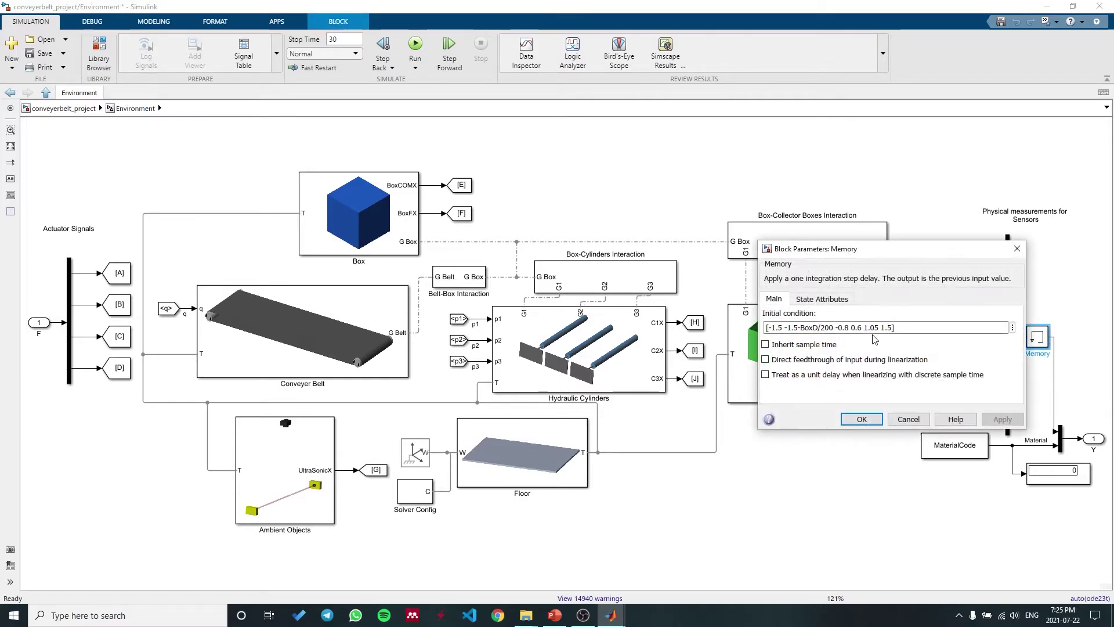
pyautogui.moveTo(767, 327); pyautogui.dragTo(885, 327)
pyautogui.click(864, 327)
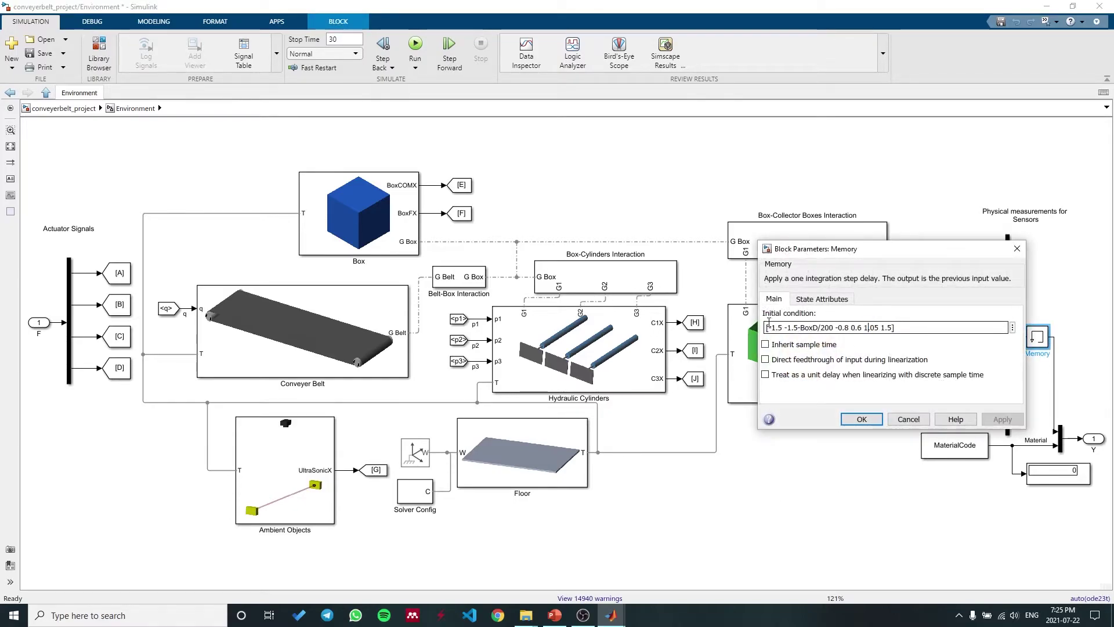
pyautogui.moveTo(767, 327); pyautogui.dragTo(897, 327)
pyautogui.click(869, 328)
pyautogui.click(896, 327)
pyautogui.click(1017, 248)
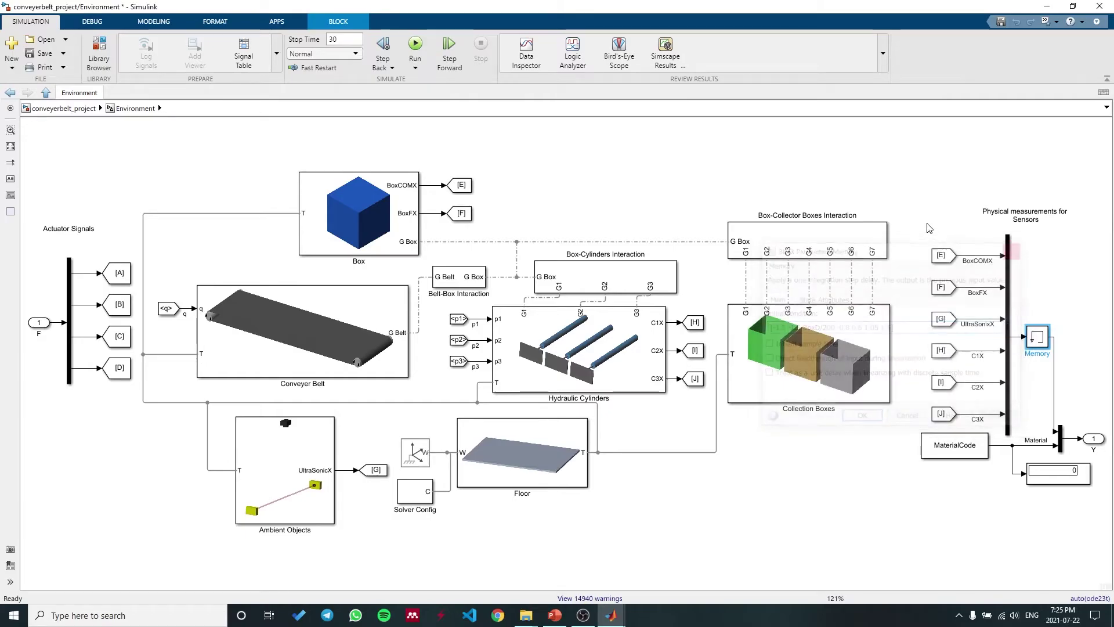
pyautogui.click(964, 283)
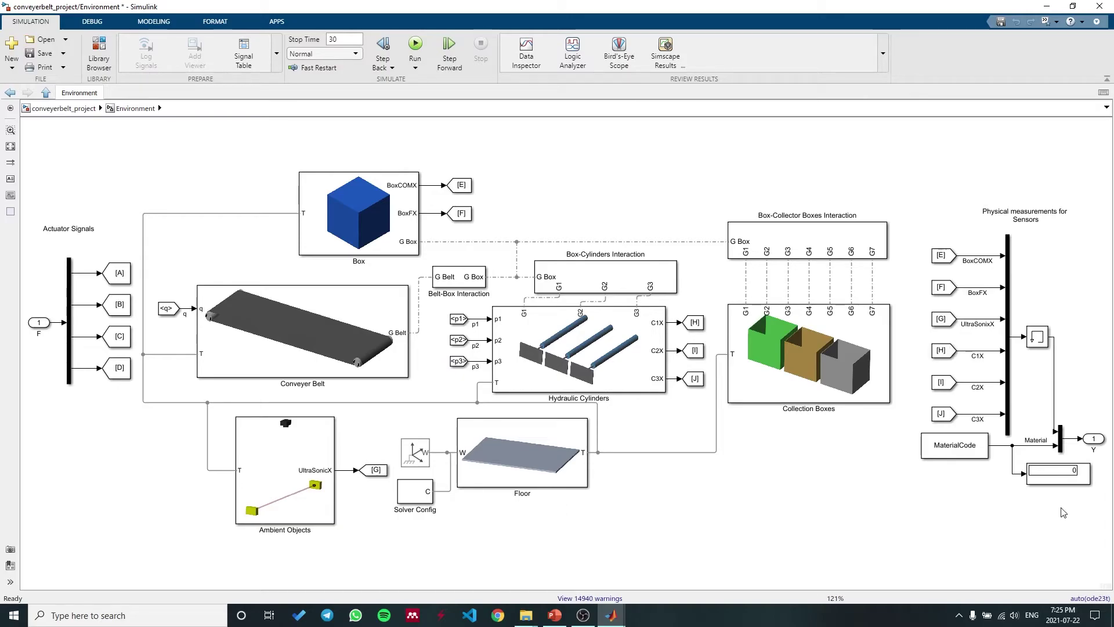
# Point out the Display, MaterialCode constant and Y output, then return to top-level conveyerbelt_project.
pyautogui.click(1070, 476)
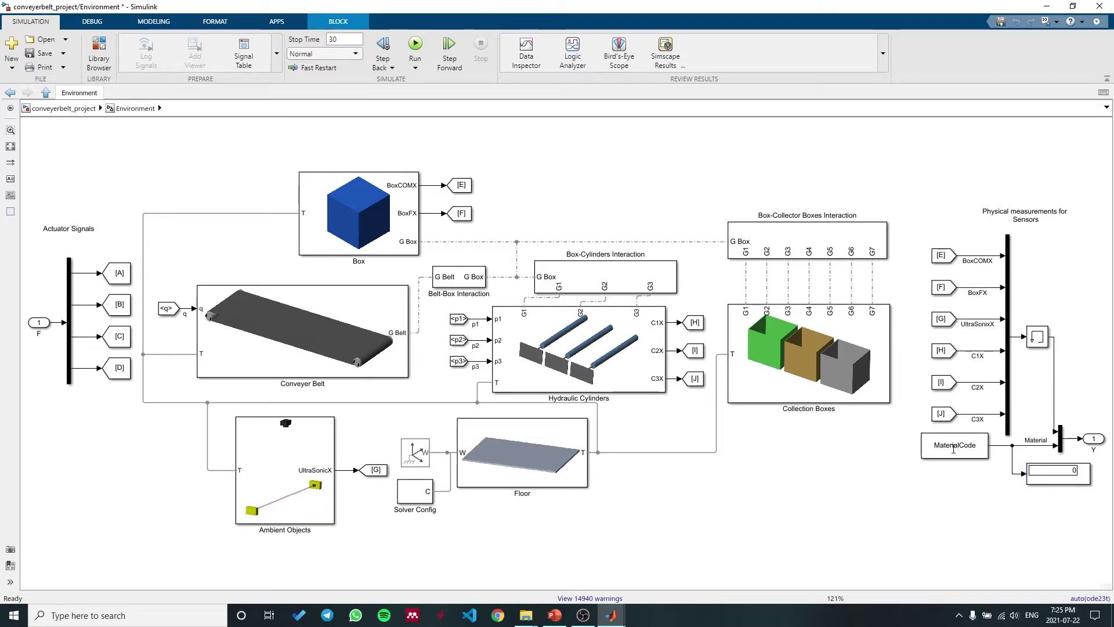
pyautogui.click(952, 451)
pyautogui.click(981, 548)
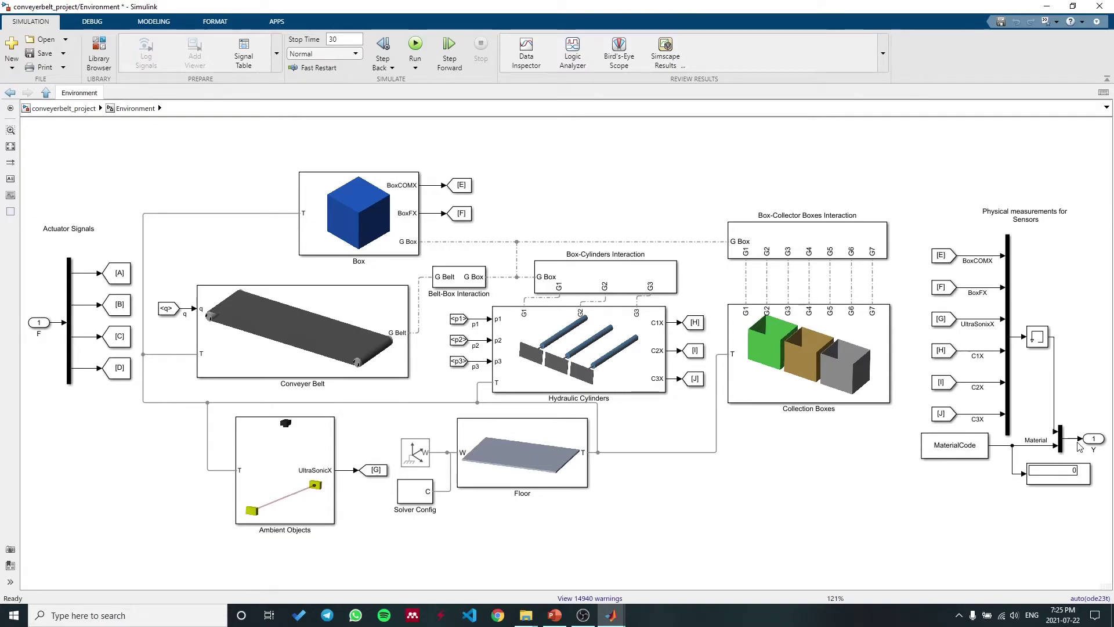
pyautogui.click(1094, 439)
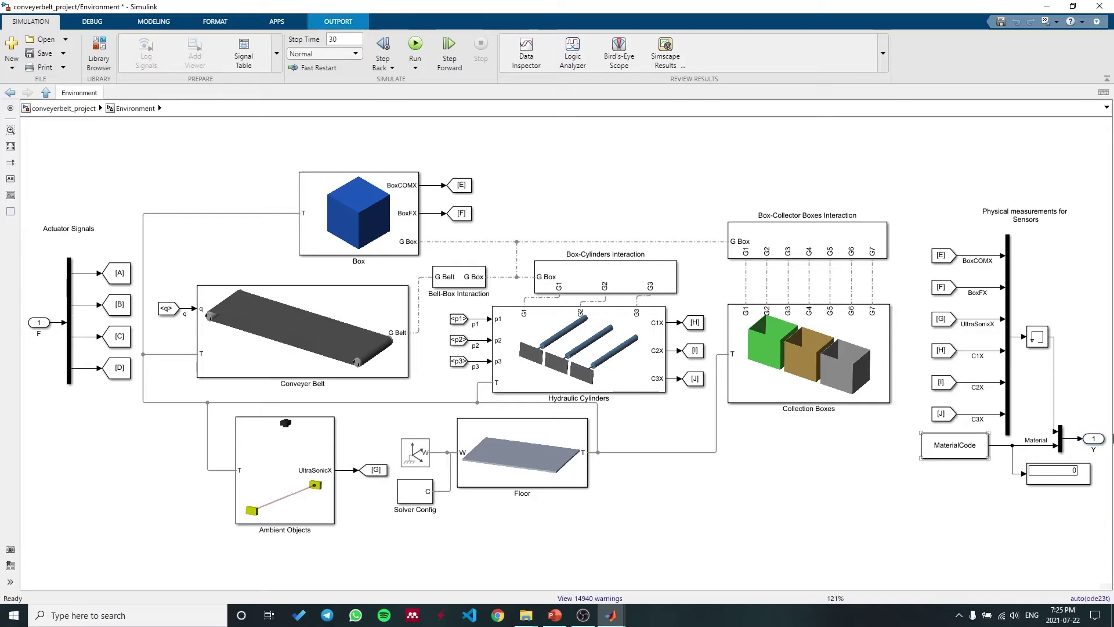
pyautogui.click(1094, 451)
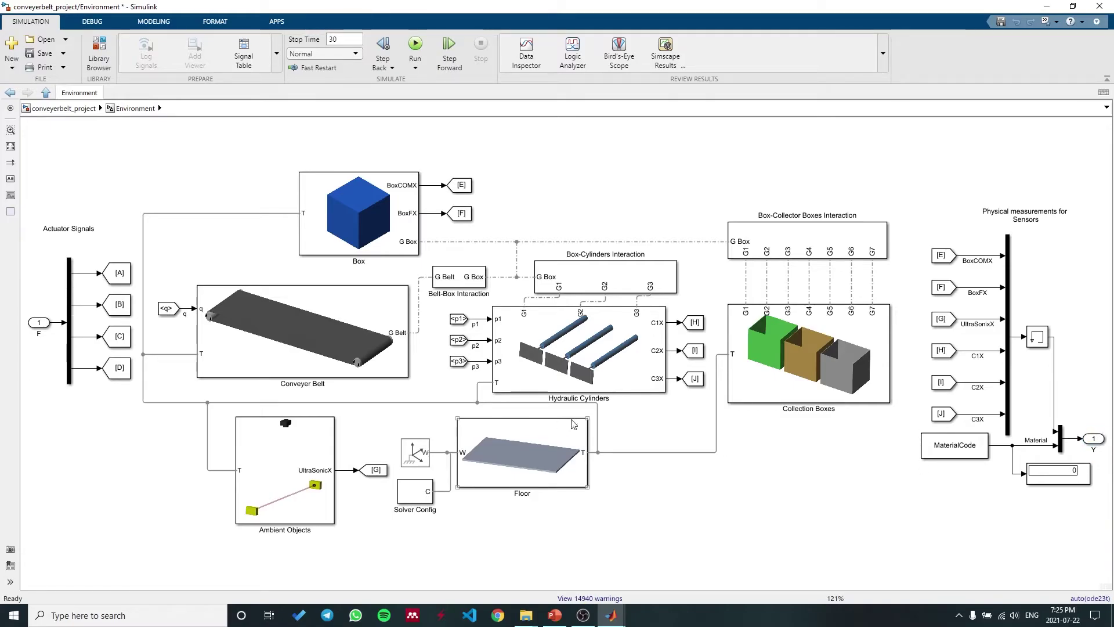
pyautogui.click(63, 109)
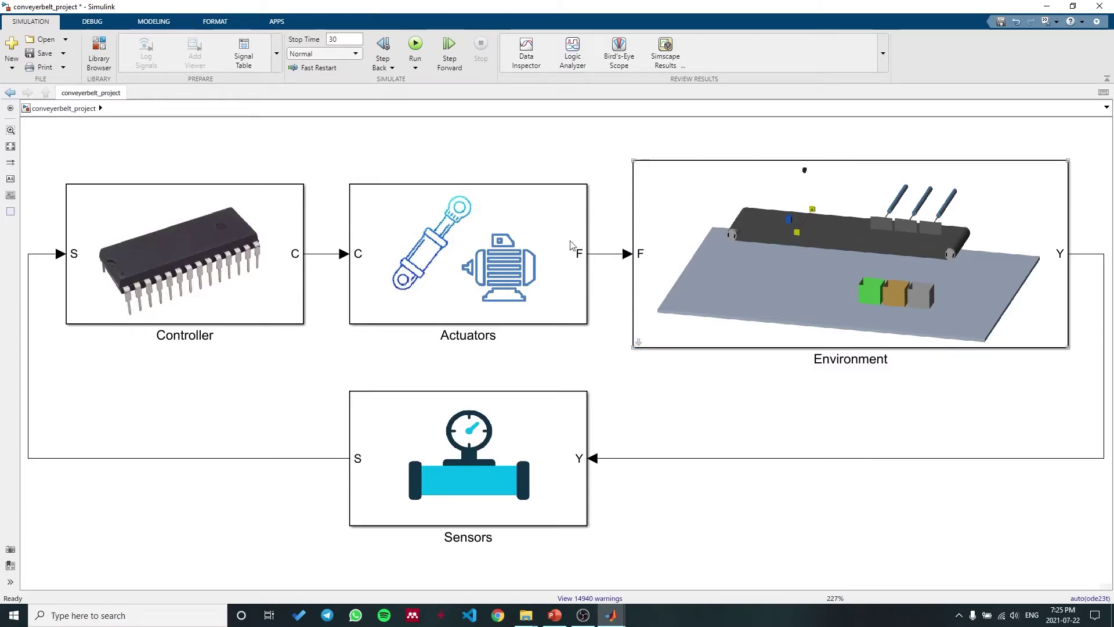
# Highlight the Actuators and Environment blocks, then open the Actuators subsystem.
pyautogui.click(415, 258)
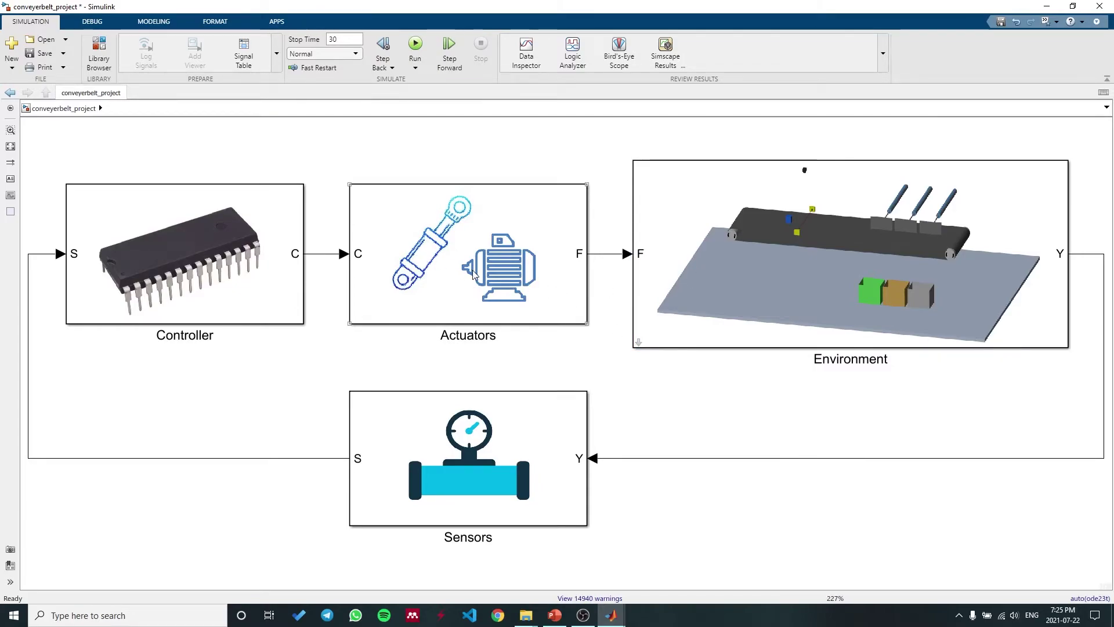
pyautogui.click(710, 261)
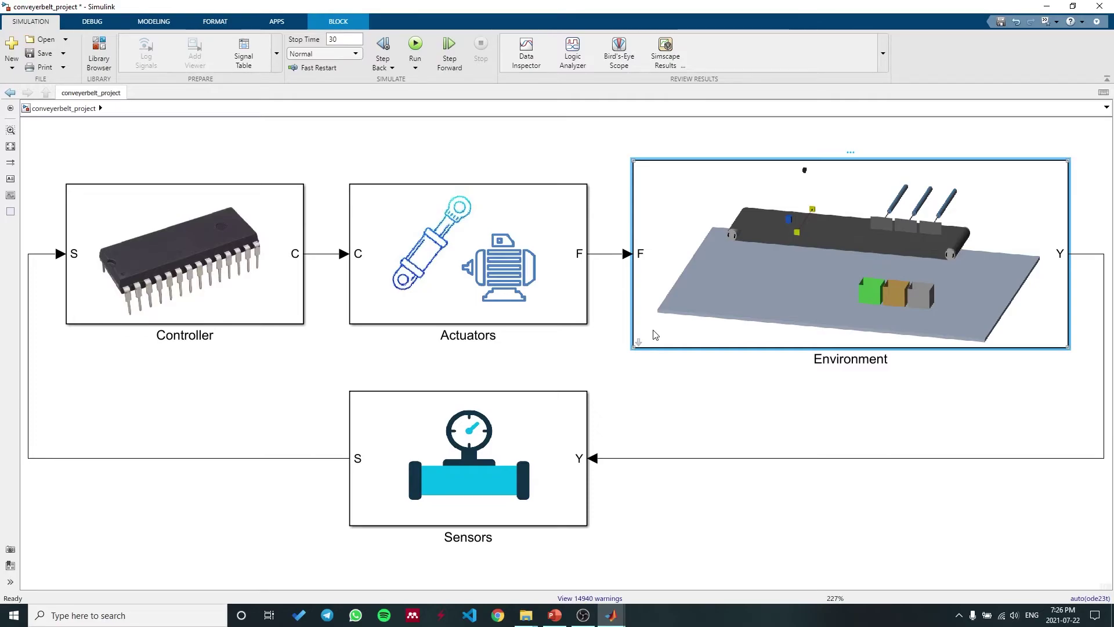
pyautogui.click(604, 343)
pyautogui.click(499, 294)
pyautogui.doubleClick(502, 214)
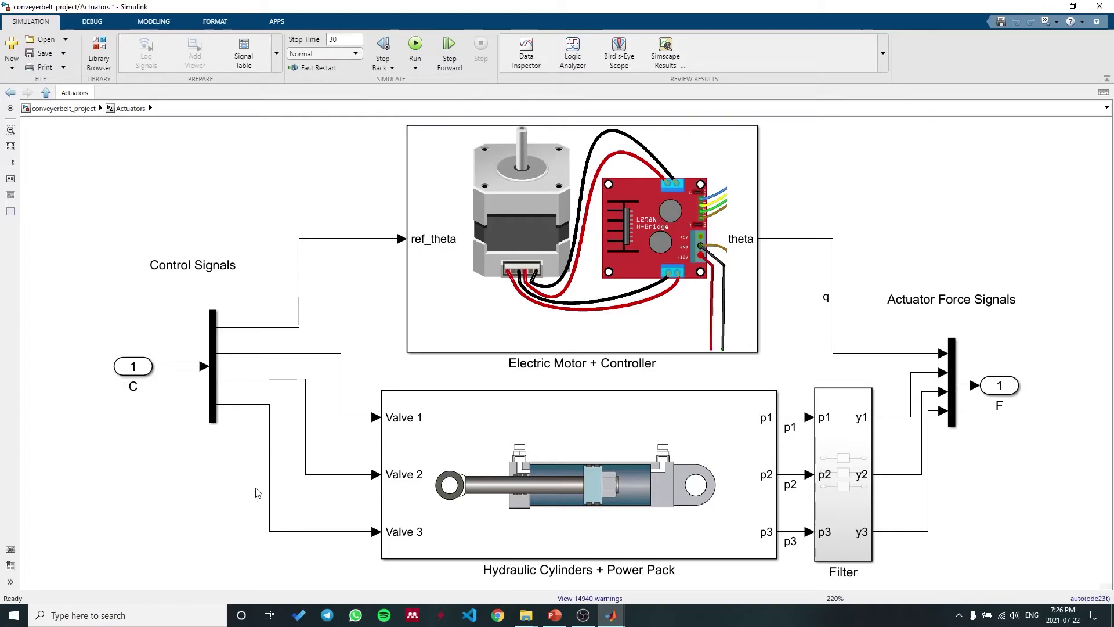
# Point out Hydraulic Cylinders + Power Pack and the p1–p3 pressure lines, then open Electric Motor + Controller.
pyautogui.moveTo(256, 471); pyautogui.dragTo(220, 510)
pyautogui.click(516, 480)
pyautogui.click(517, 480)
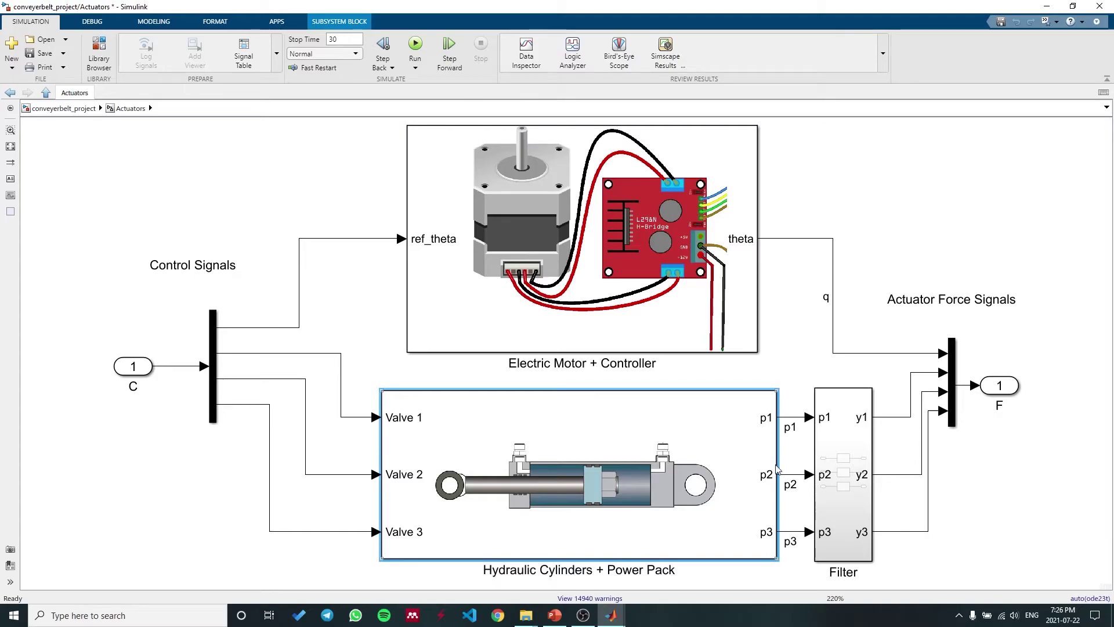
pyautogui.moveTo(801, 394); pyautogui.dragTo(801, 573)
pyautogui.moveTo(802, 506); pyautogui.dragTo(802, 389)
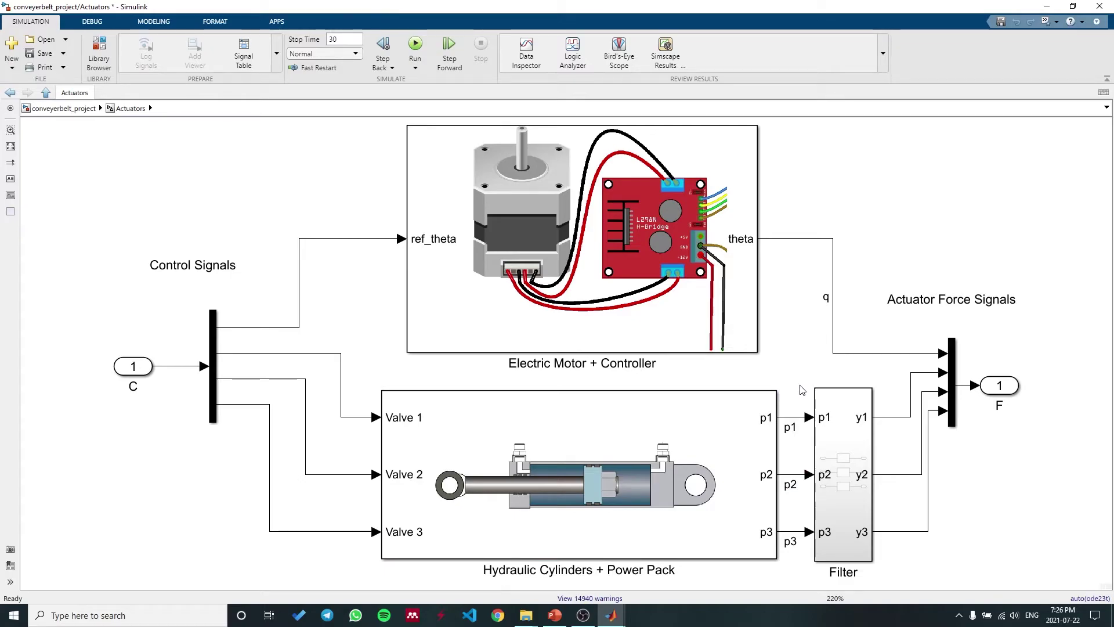
pyautogui.doubleClick(607, 231)
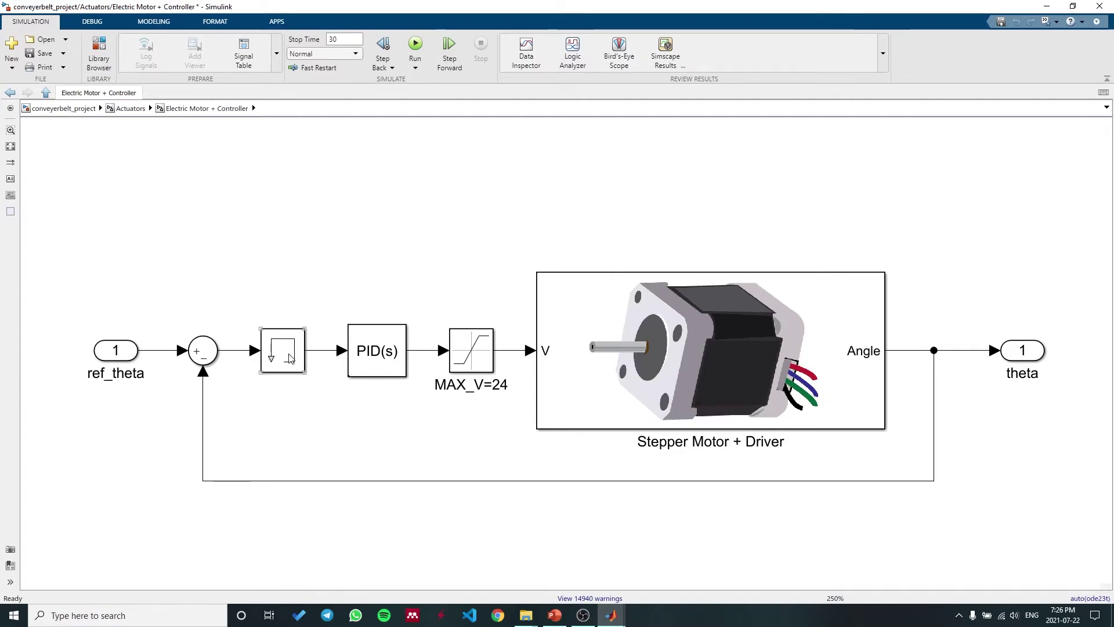
# Highlight the PID Controller and MAX_V=24 saturation, then open Stepper Motor + Driver.
pyautogui.click(366, 369)
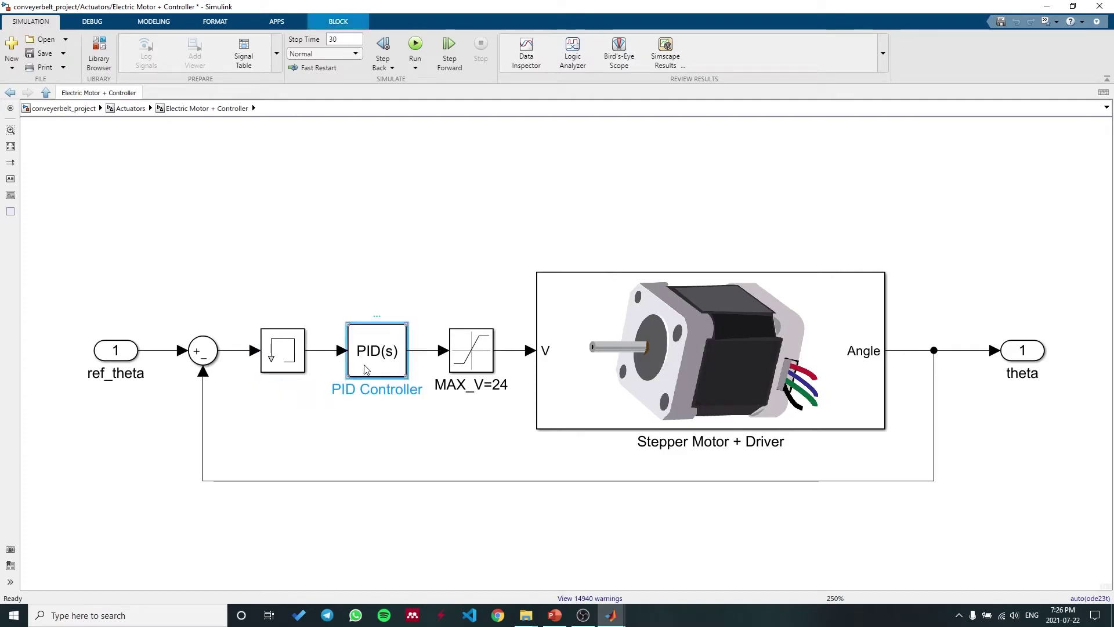
pyautogui.click(471, 366)
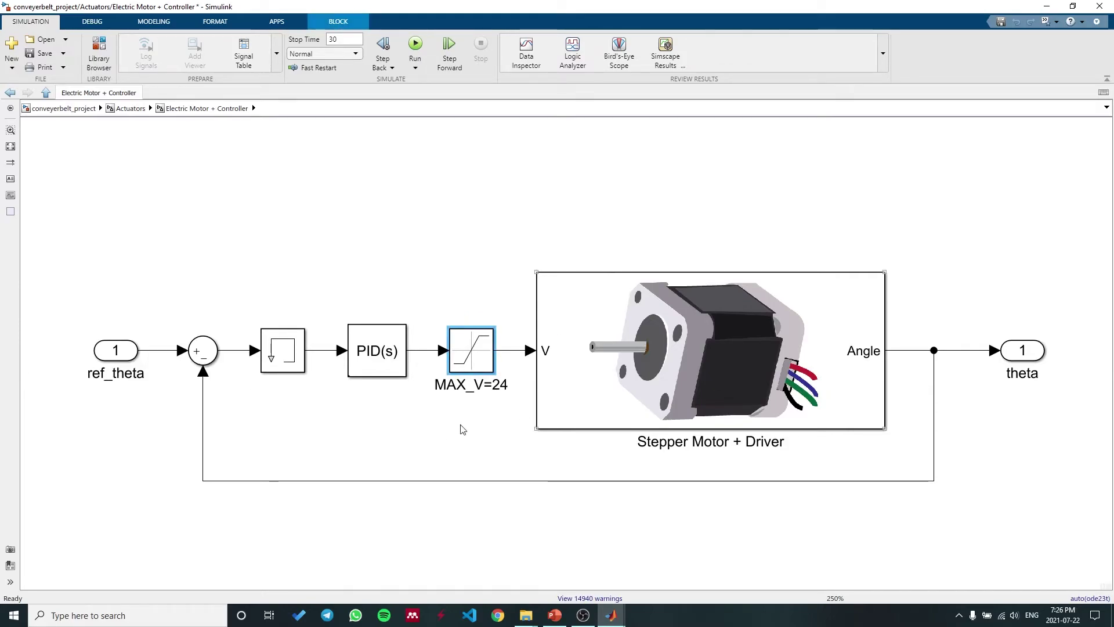
pyautogui.click(374, 442)
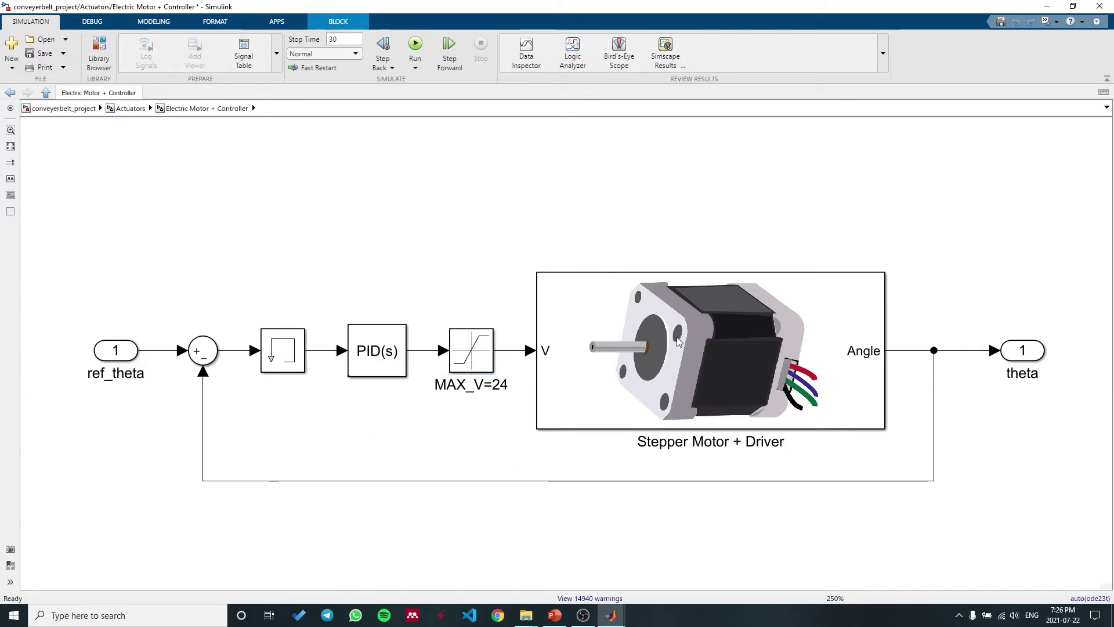
pyautogui.click(712, 345)
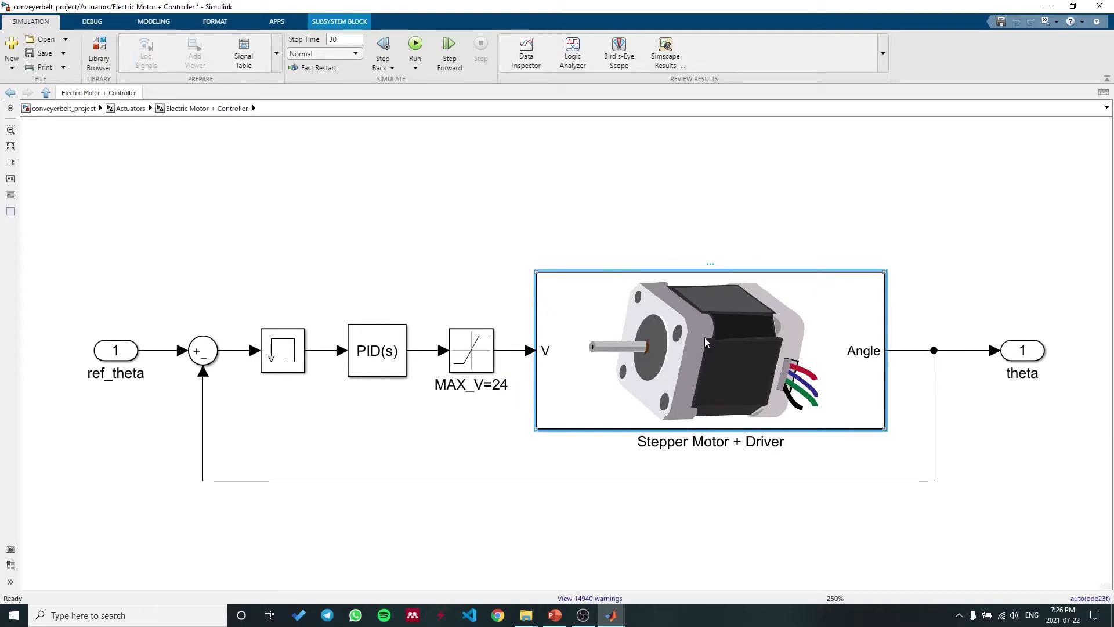
pyautogui.doubleClick(705, 356)
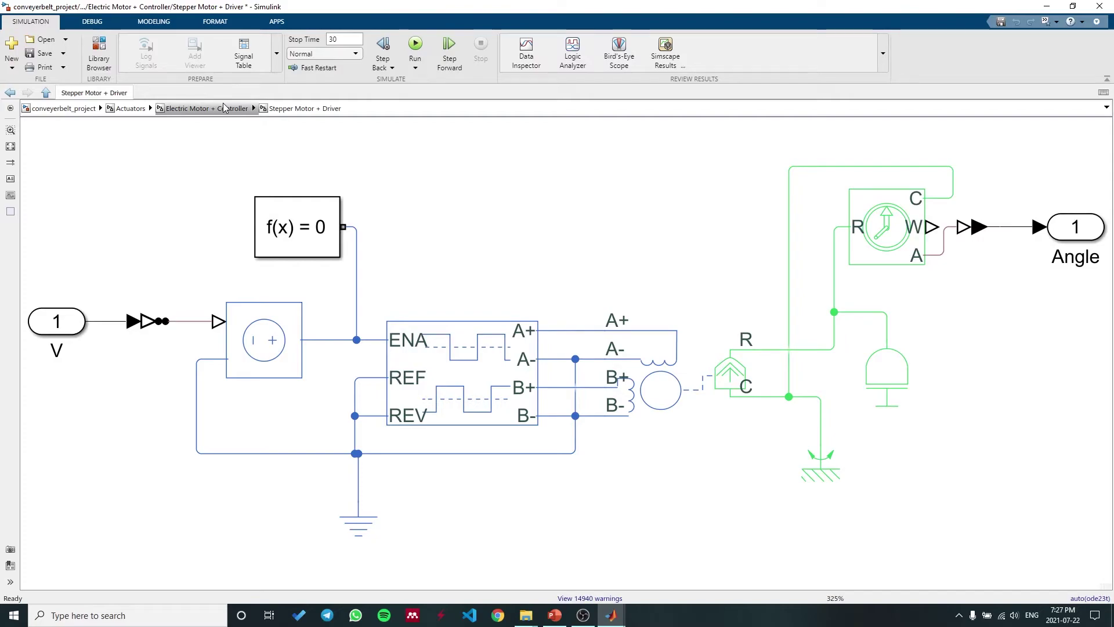
# Point out the voltage source, driver and Stepper Motor blocks, then delete the Stepper Motor.
pyautogui.click(247, 355)
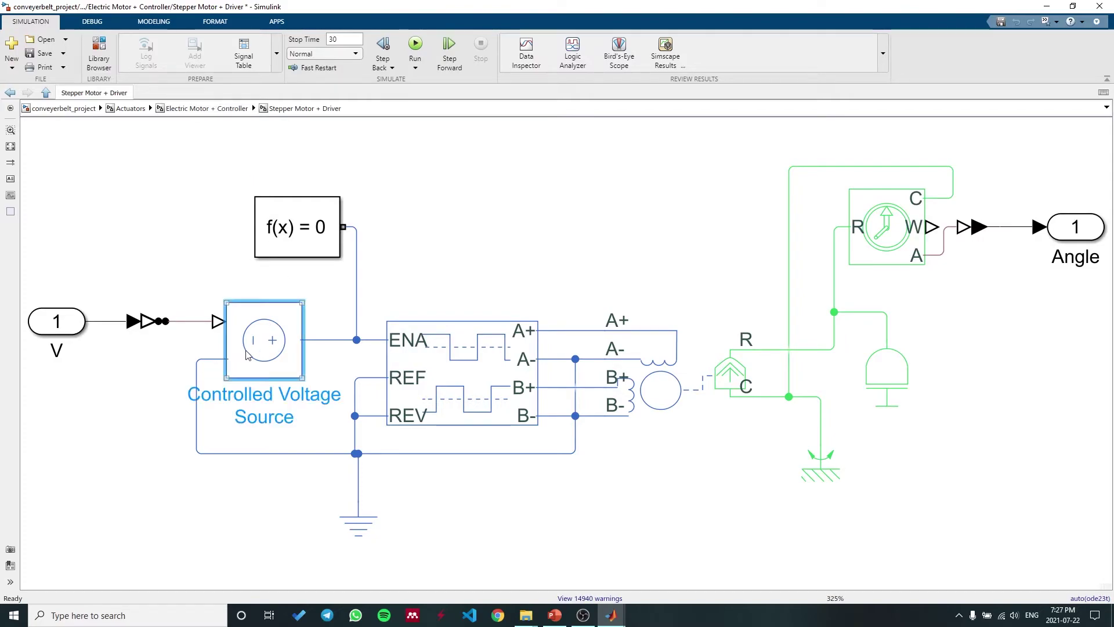
pyautogui.click(393, 351)
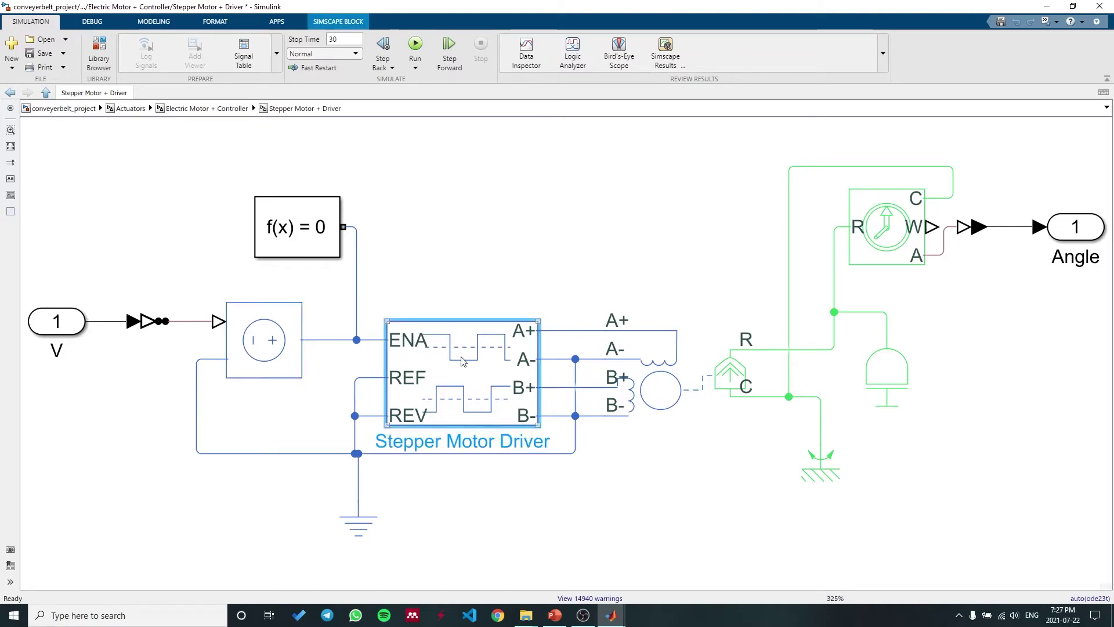
pyautogui.click(652, 398)
pyautogui.click(676, 515)
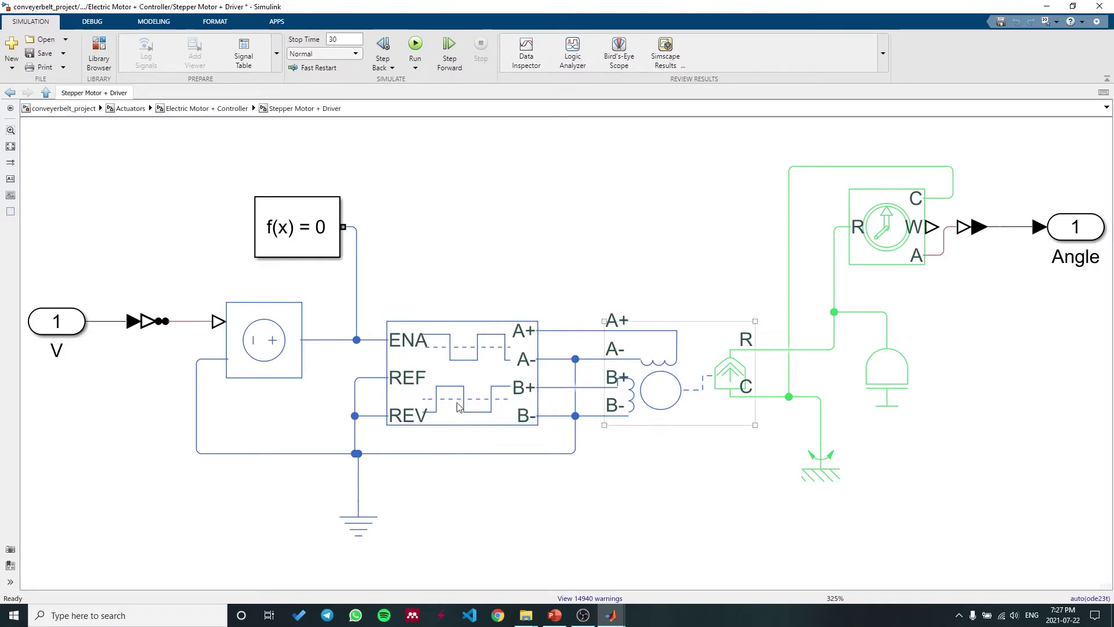
pyautogui.click(744, 384)
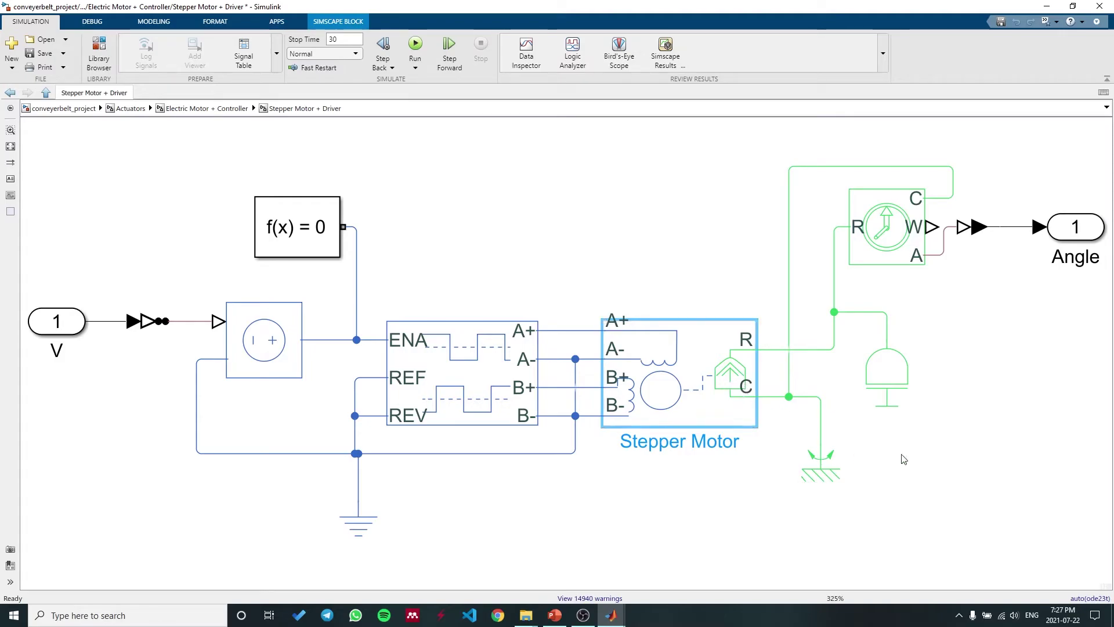
pyautogui.press('Delete')
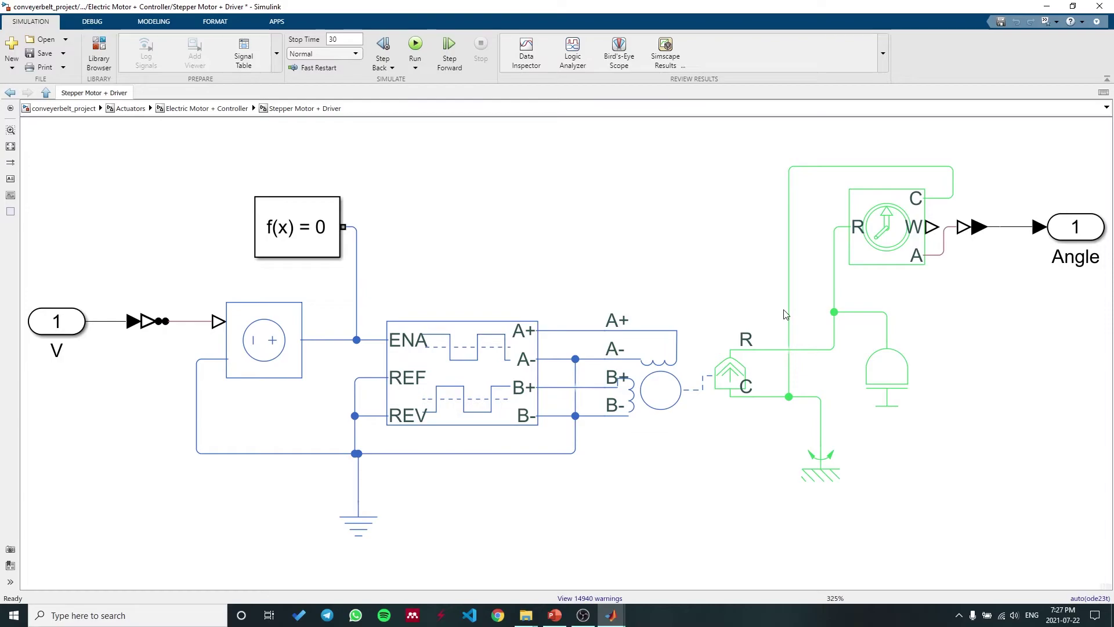
# Pick out the Ideal Rotational Motion Sensor, then go up to Electric Motor + Controller.
pyautogui.click(865, 223)
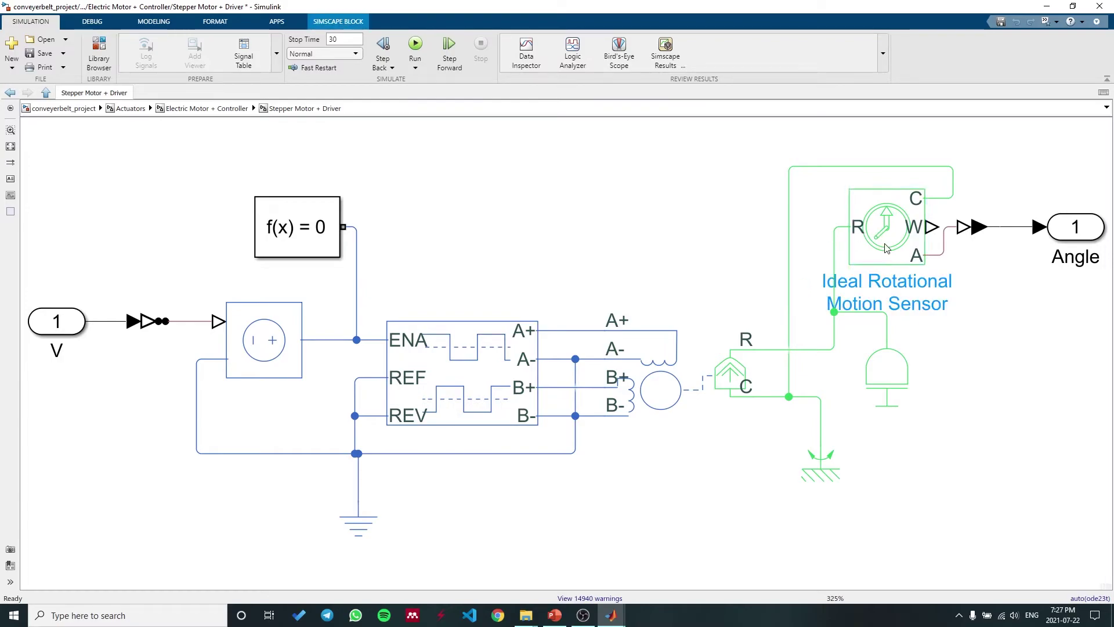
pyautogui.click(977, 324)
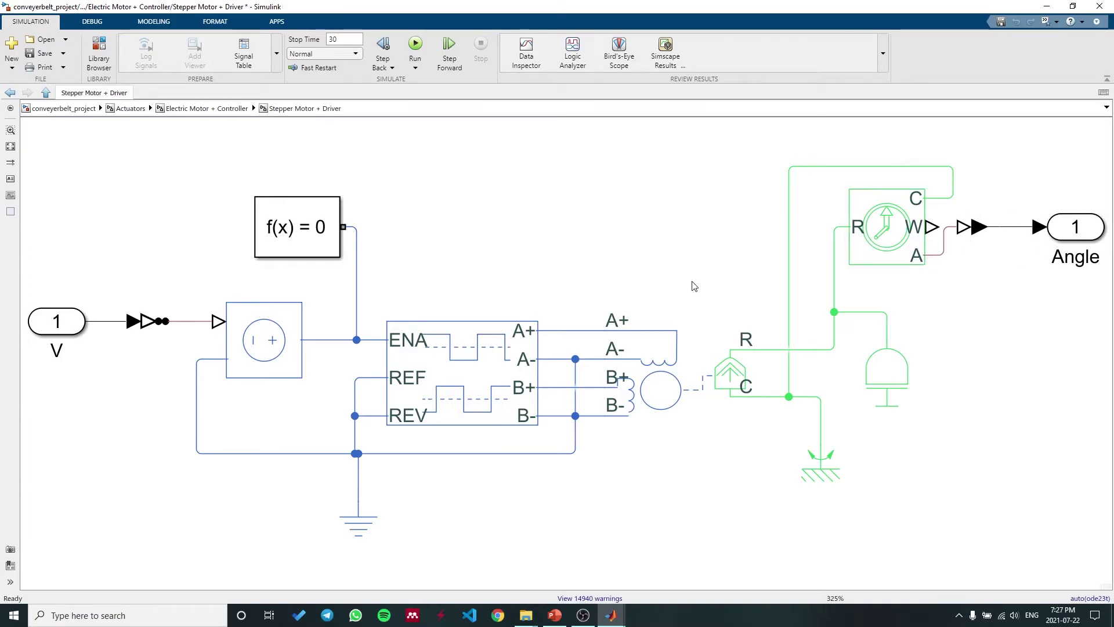
pyautogui.click(207, 108)
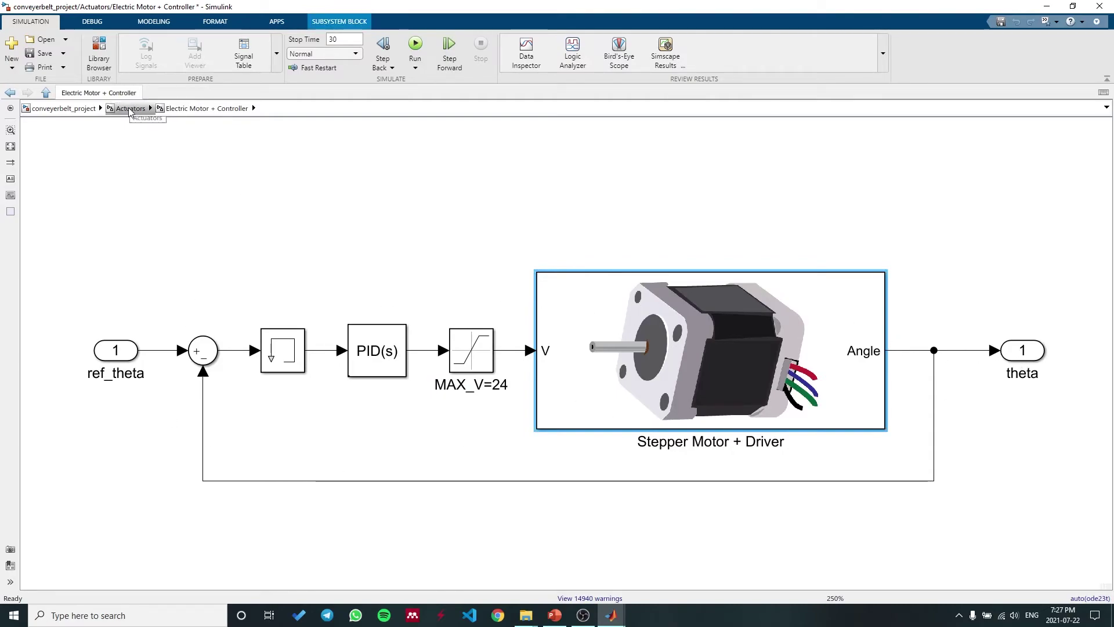
# From the Actuators diagram, open the Hydraulic Cylinders + Power Pack subsystem.
pyautogui.click(129, 111)
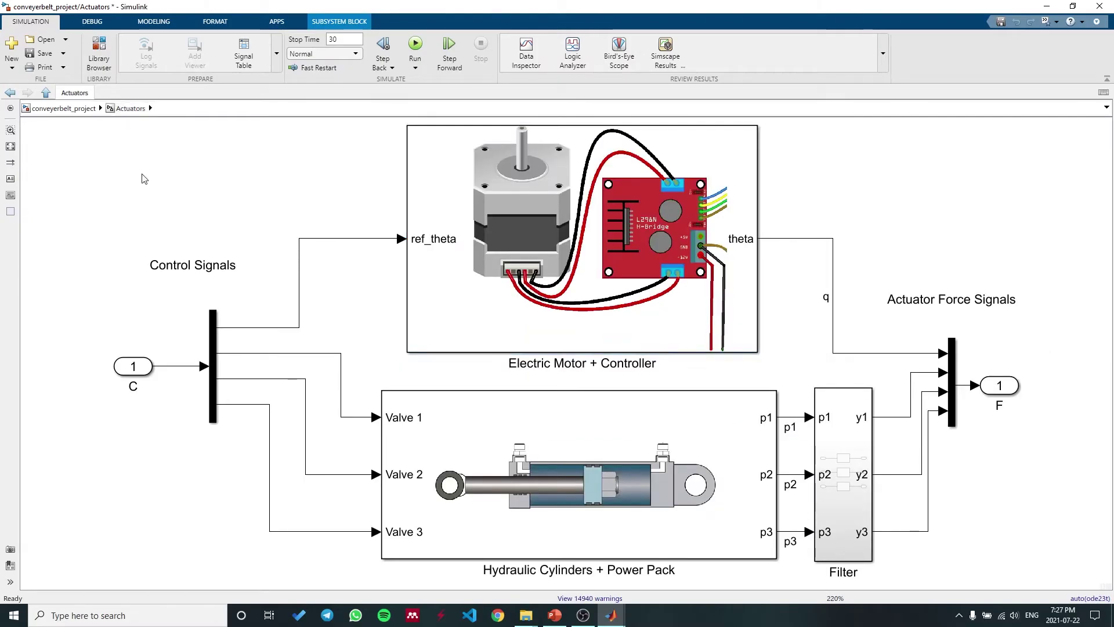
pyautogui.click(542, 484)
pyautogui.doubleClick(541, 483)
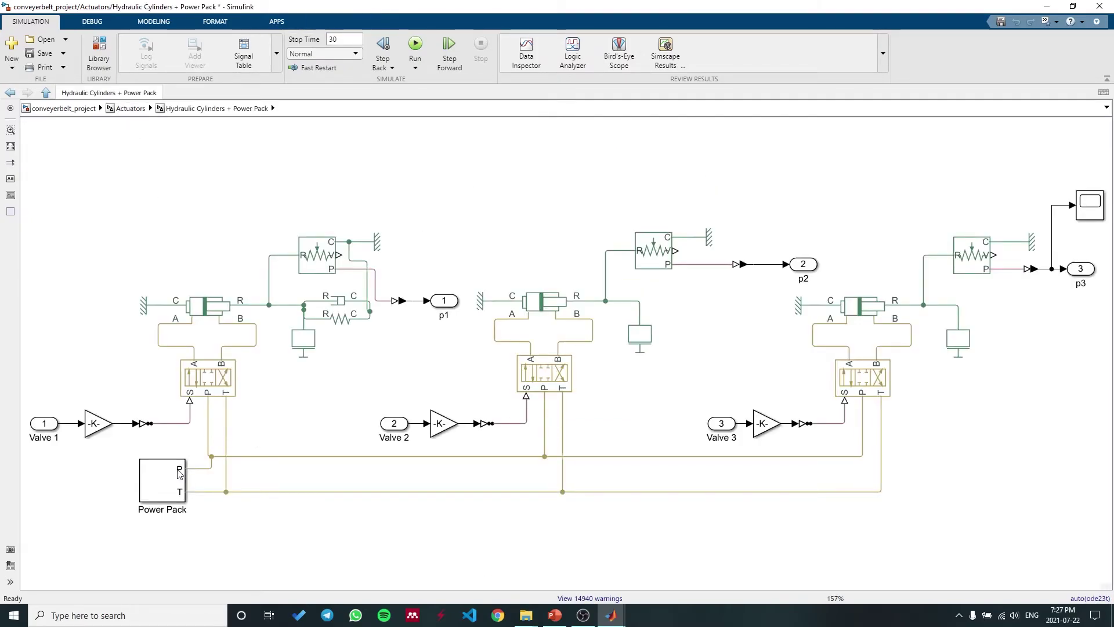
# Open Power Pack, point out the angular velocity source and pump, and nudge the reservoir left.
pyautogui.click(154, 480)
pyautogui.press('Return')
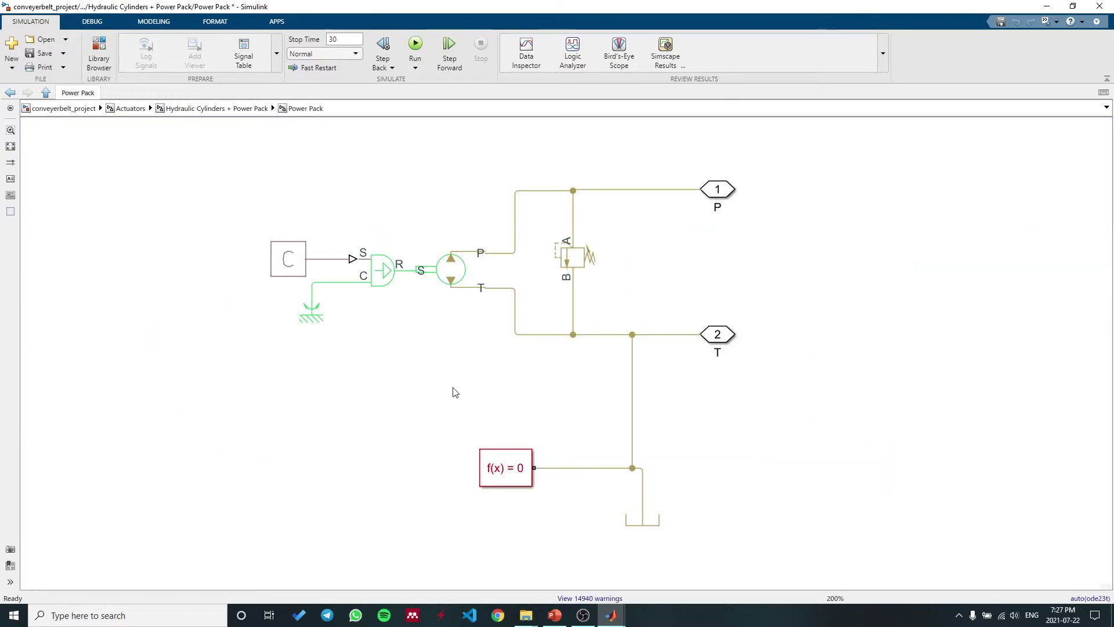
pyautogui.click(372, 276)
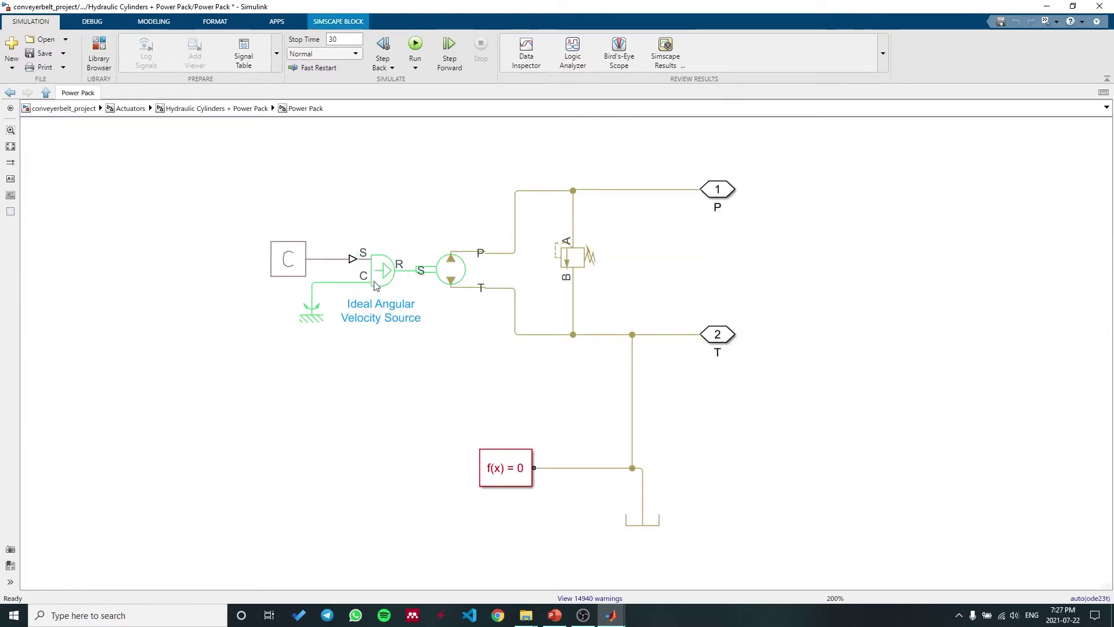
pyautogui.click(449, 281)
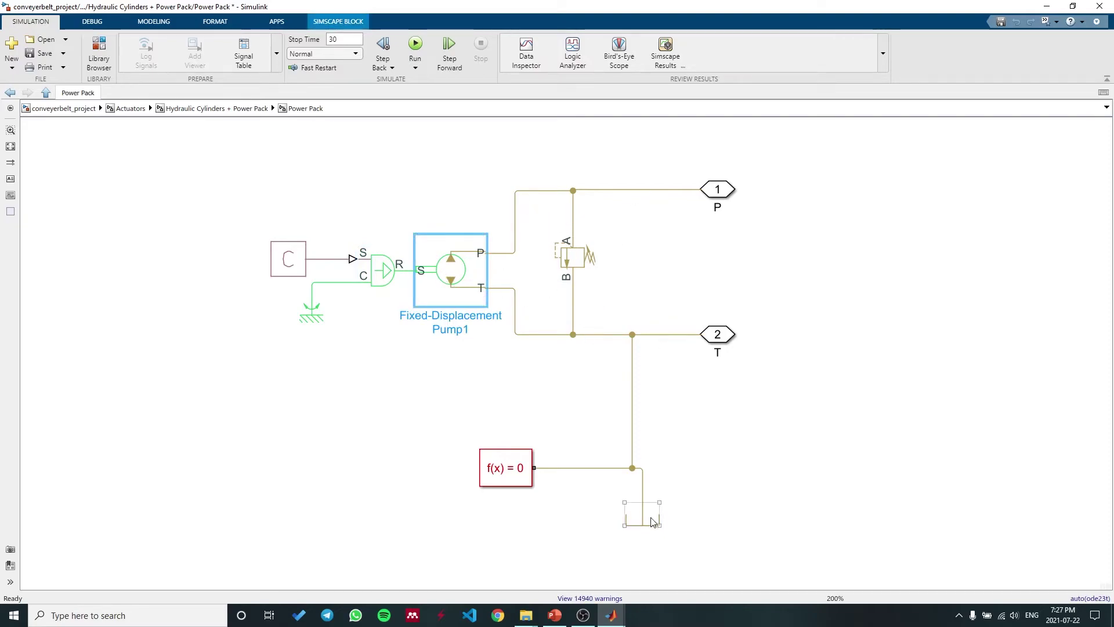
pyautogui.moveTo(648, 526); pyautogui.dragTo(636, 526)
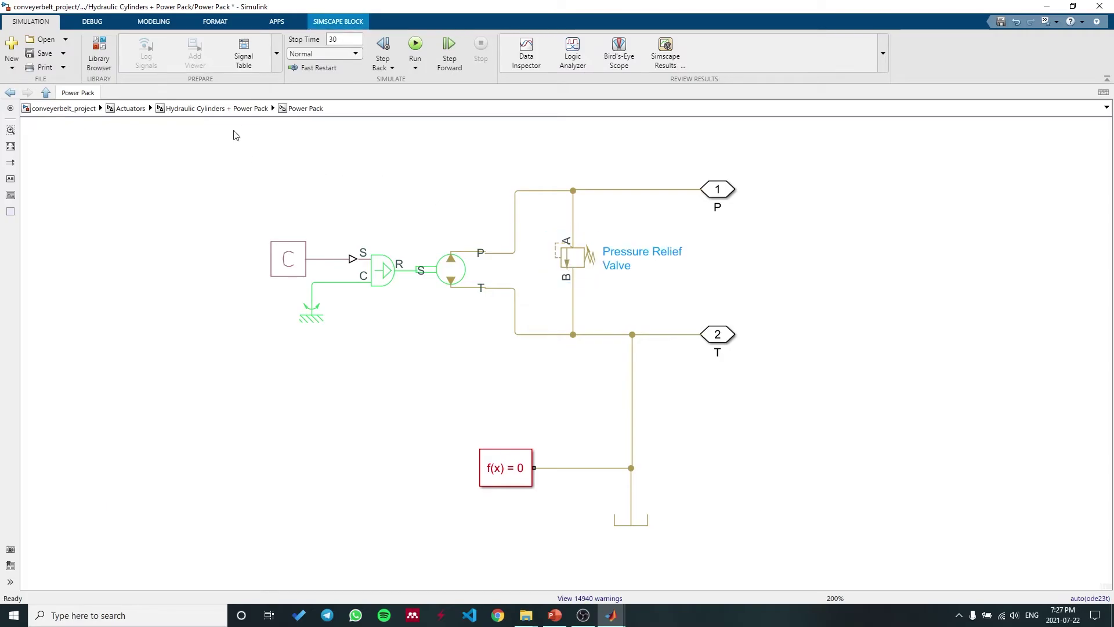
# Return to Hydraulic Cylinders + Power Pack and point out the first directional valve and cylinder.
pyautogui.click(229, 110)
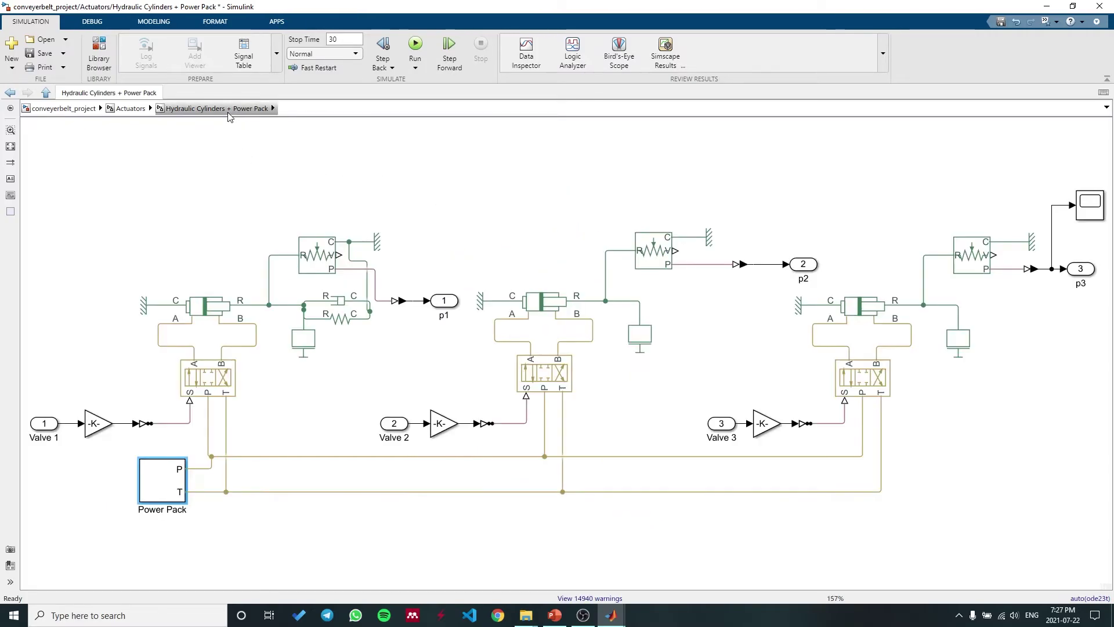
pyautogui.click(430, 233)
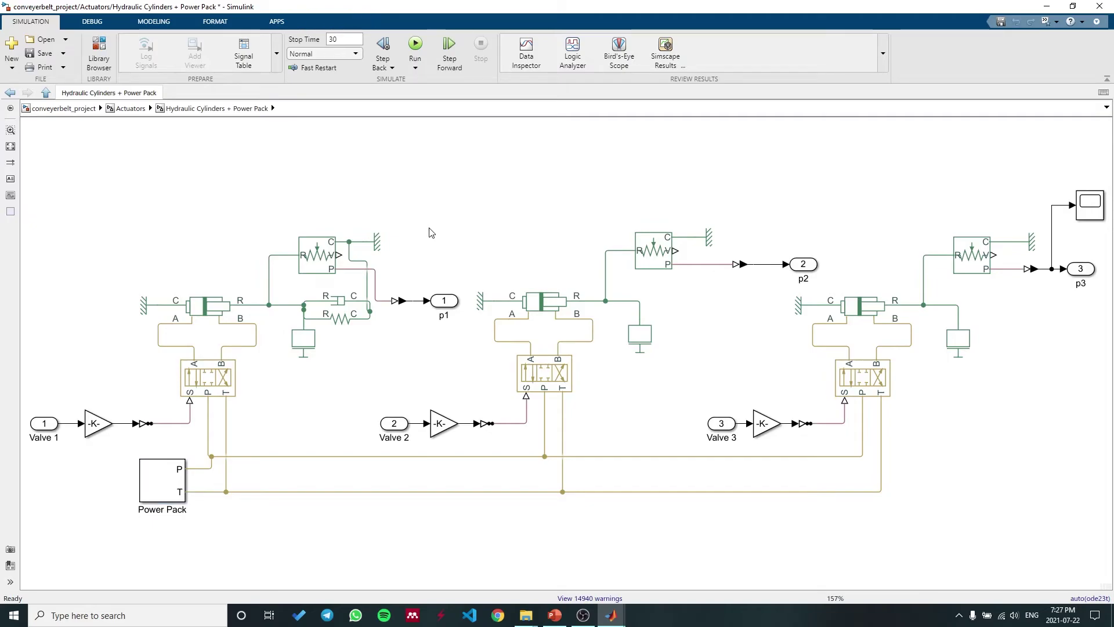
pyautogui.click(232, 367)
pyautogui.click(67, 433)
pyautogui.click(220, 310)
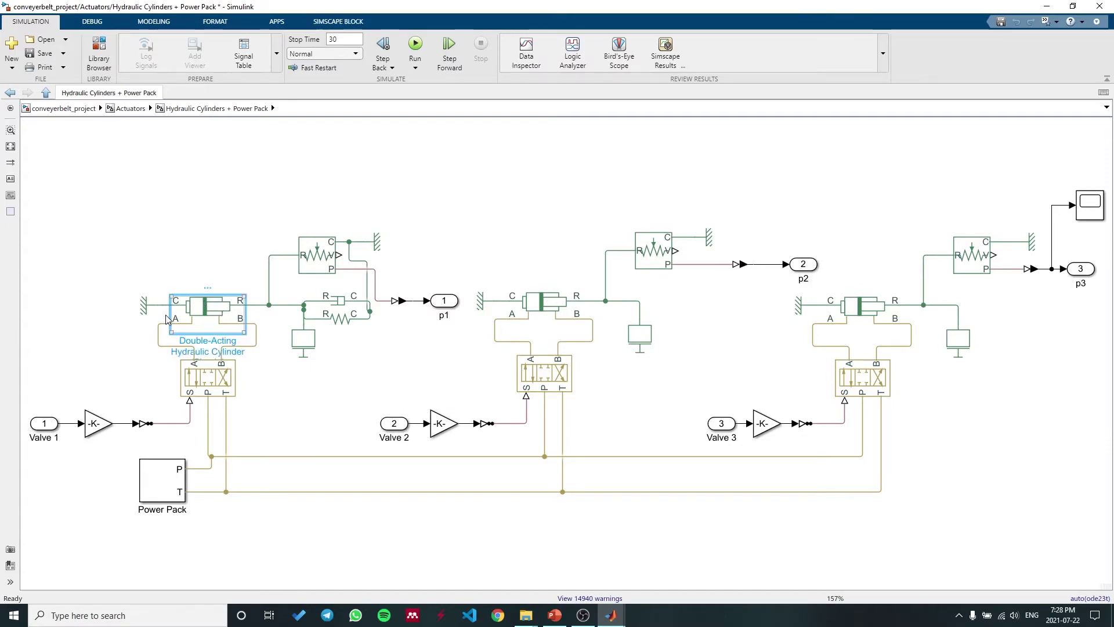
pyautogui.click(197, 385)
pyautogui.click(241, 381)
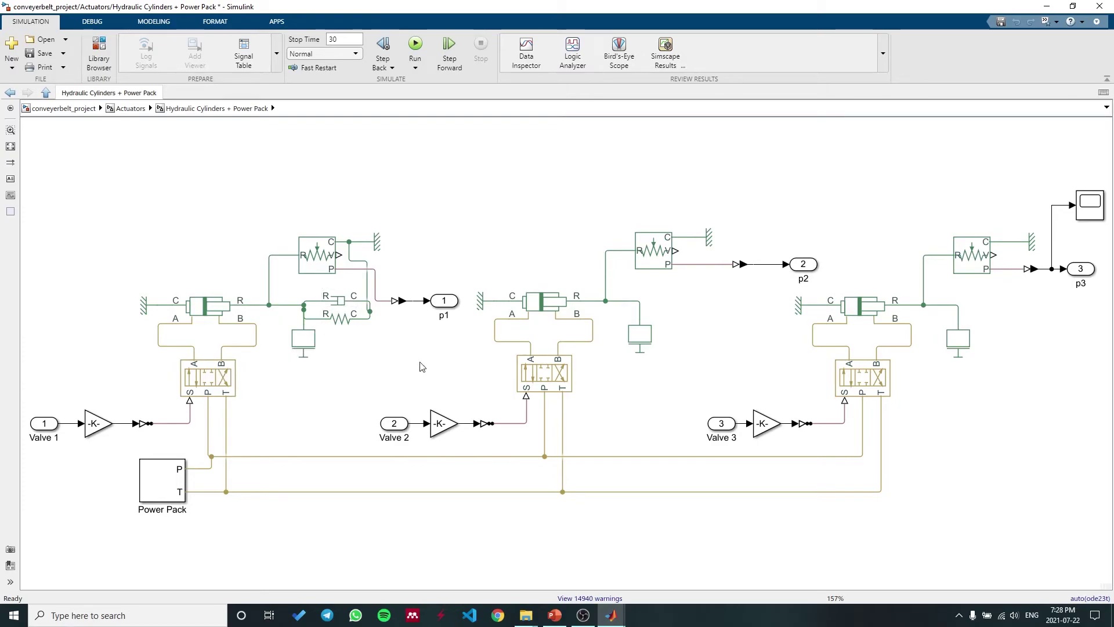
# Move the spring block up over the damper and point out the translational motion sensor.
pyautogui.click(335, 324)
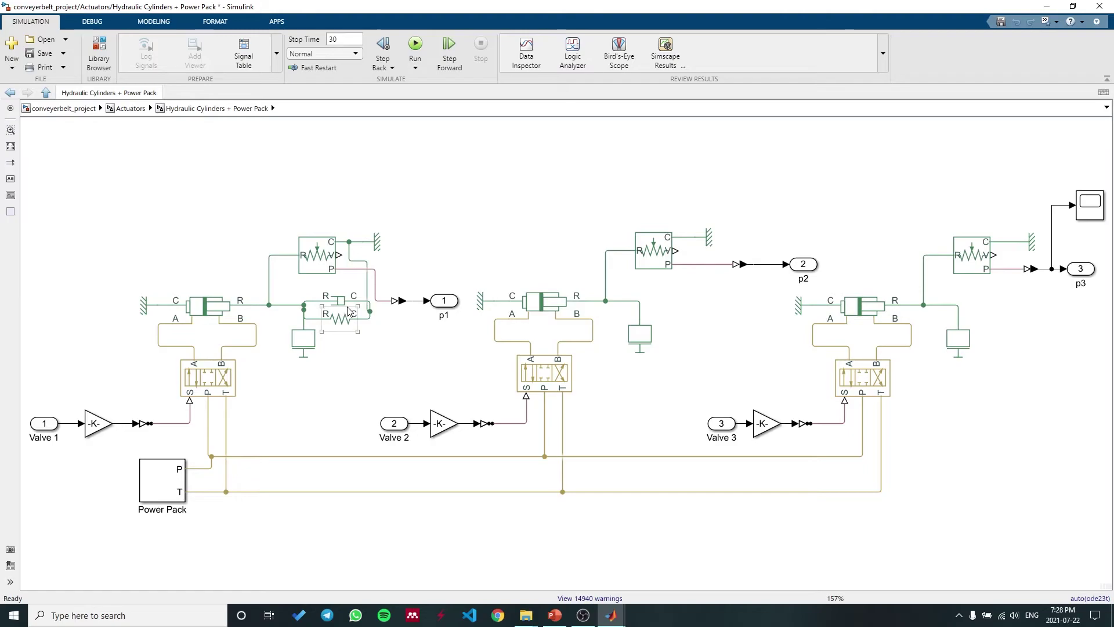
pyautogui.moveTo(348, 310); pyautogui.dragTo(345, 309)
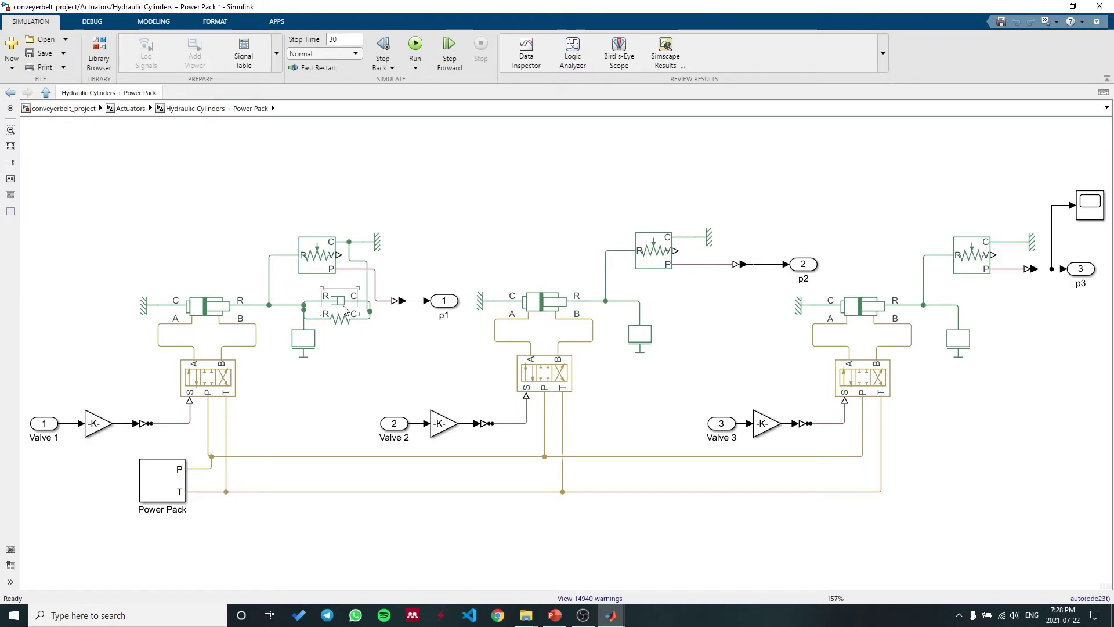
pyautogui.click(317, 258)
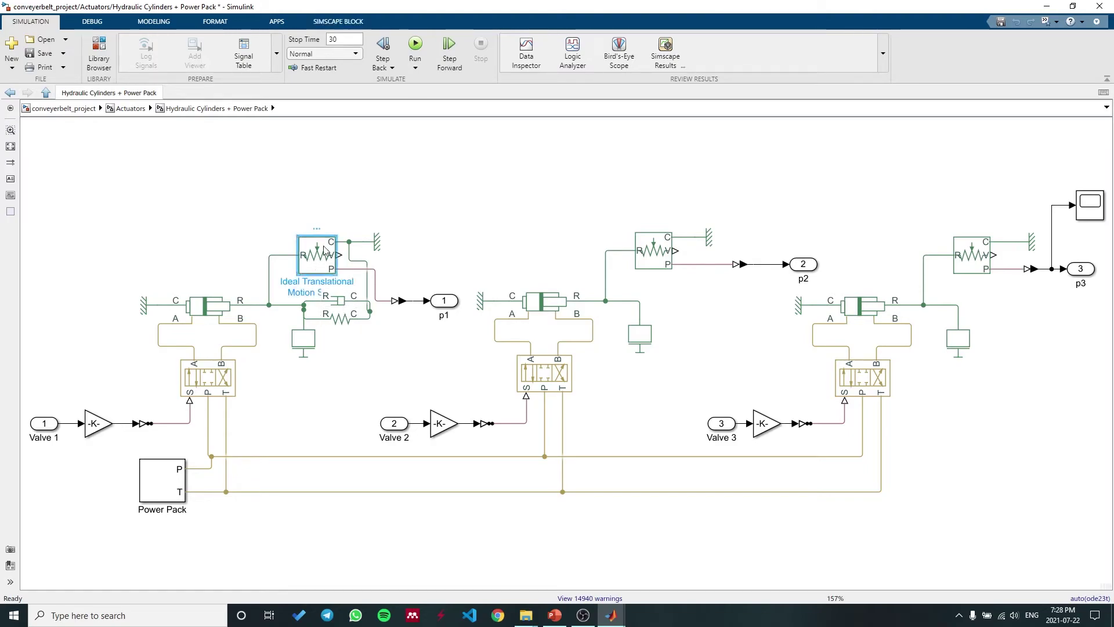
pyautogui.click(232, 240)
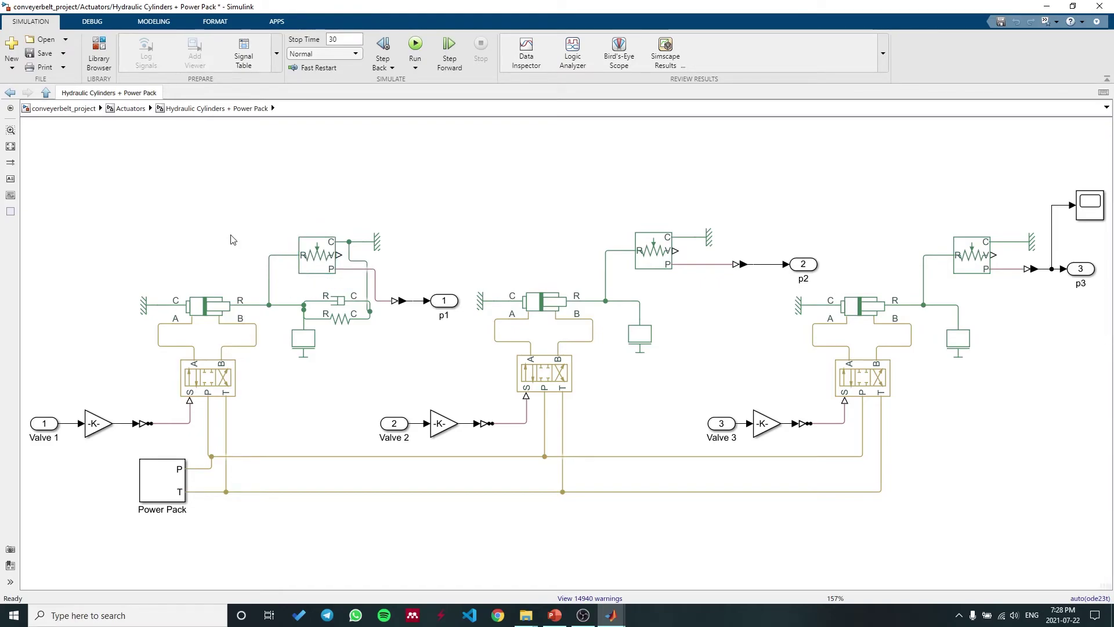
# Look at the Filter subsystem's three low-pass filters, then return to the Actuators diagram.
pyautogui.click(132, 108)
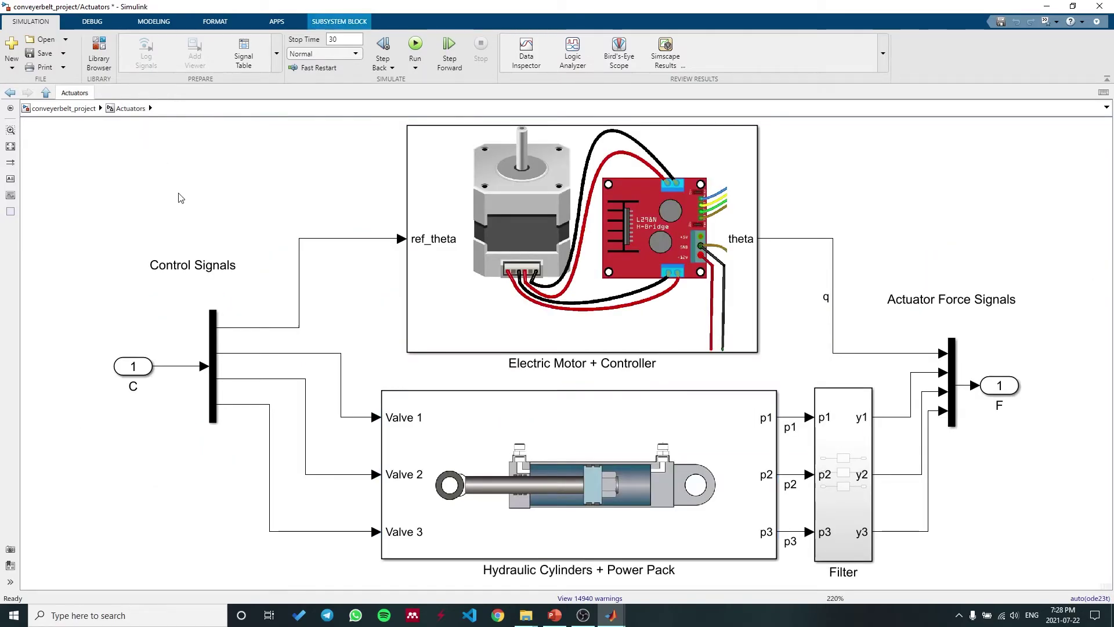
pyautogui.click(123, 136)
pyautogui.doubleClick(832, 448)
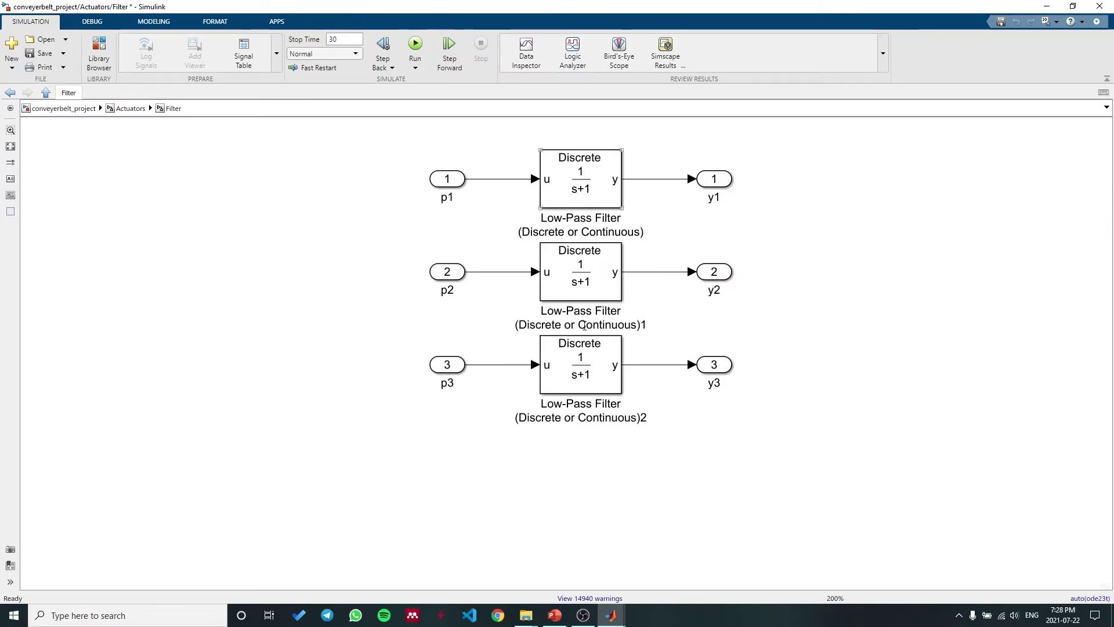
pyautogui.click(215, 229)
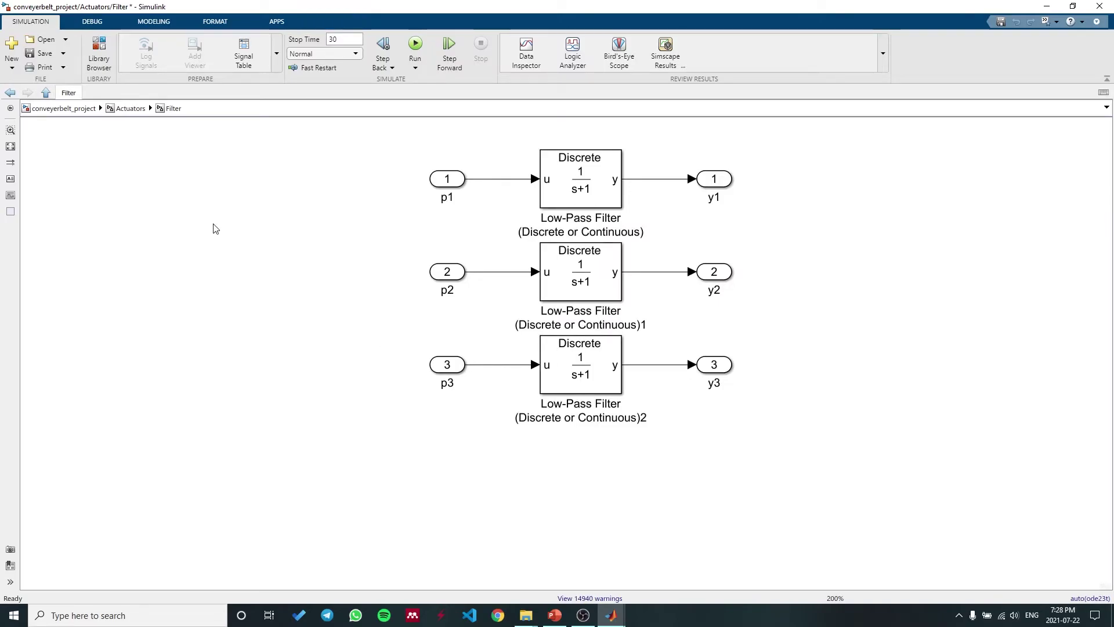
pyautogui.click(131, 109)
pyautogui.click(120, 306)
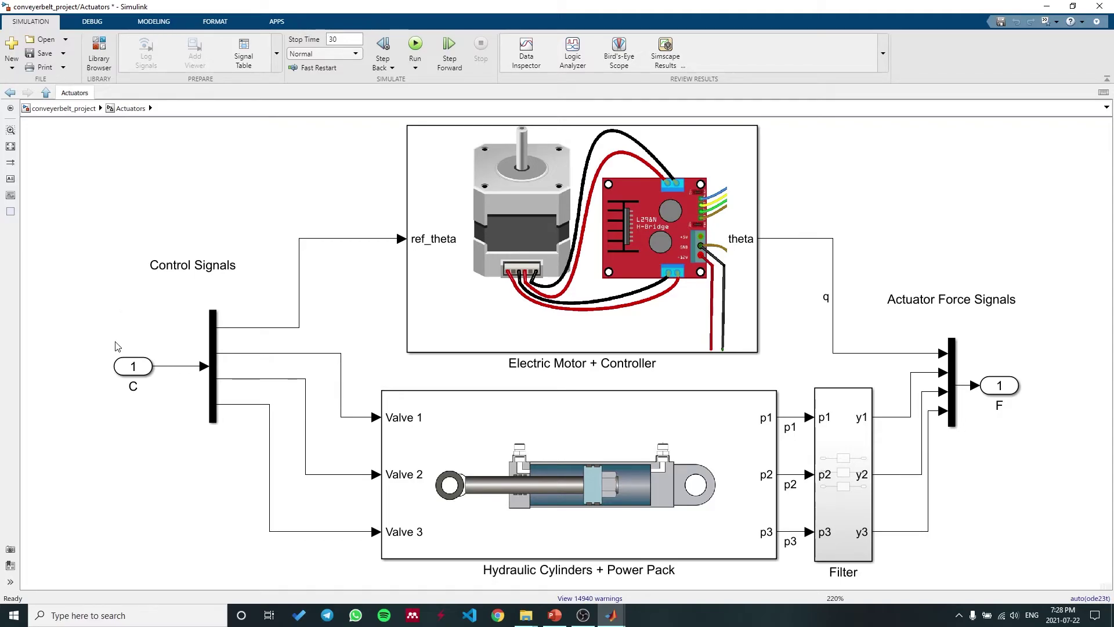
# From the top-level conveyerbelt_project model, open the Controller subsystem and select the Control Logic chart.
pyautogui.click(93, 108)
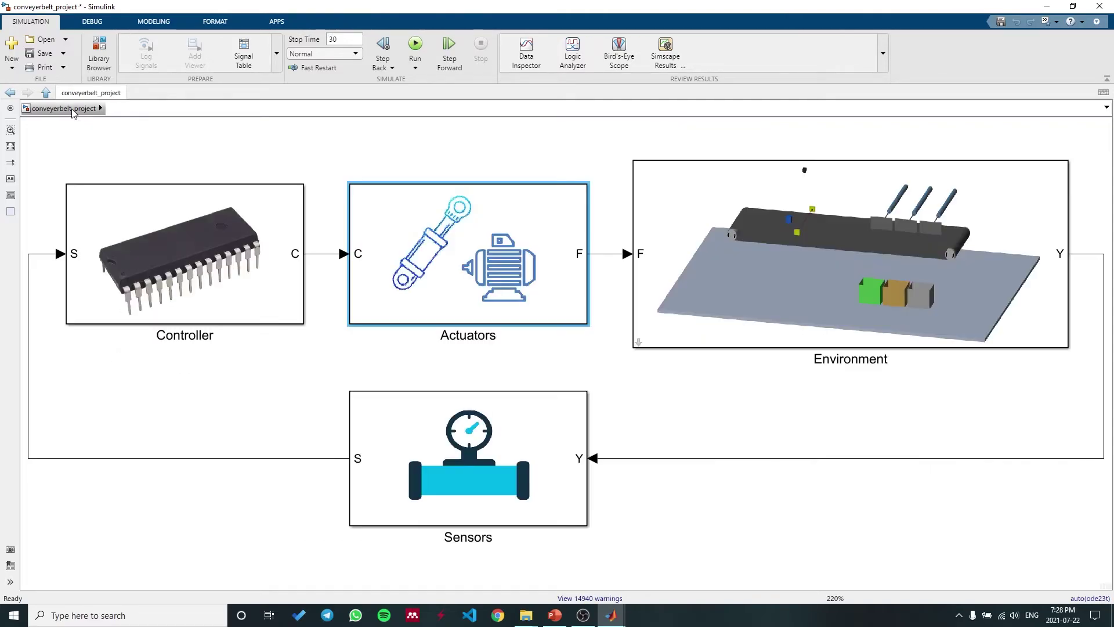
pyautogui.click(199, 274)
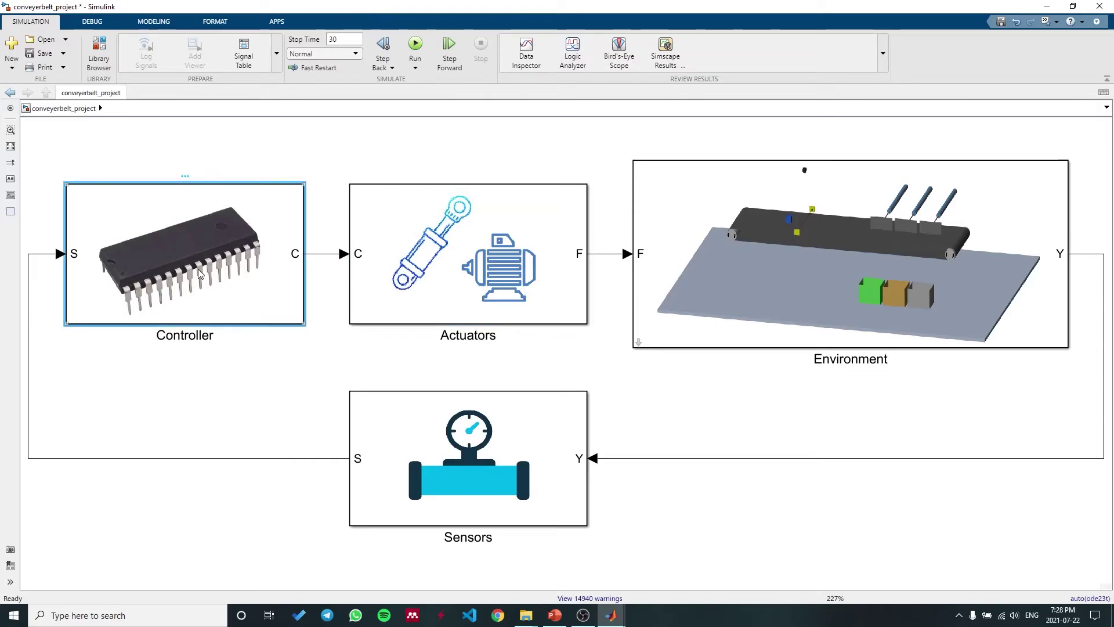
pyautogui.doubleClick(250, 266)
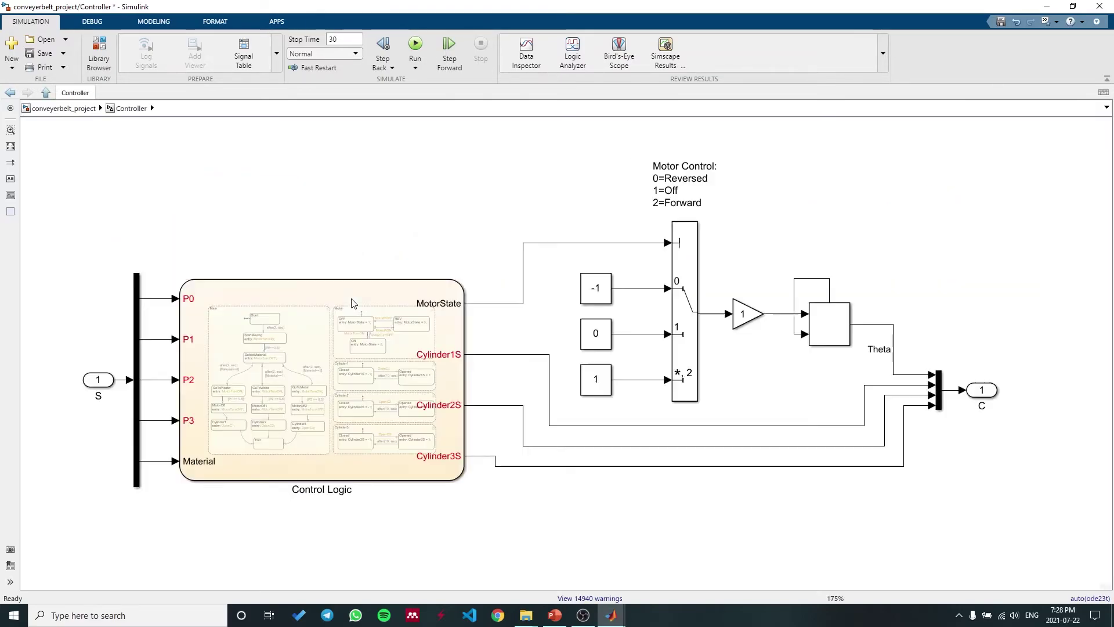
pyautogui.click(352, 303)
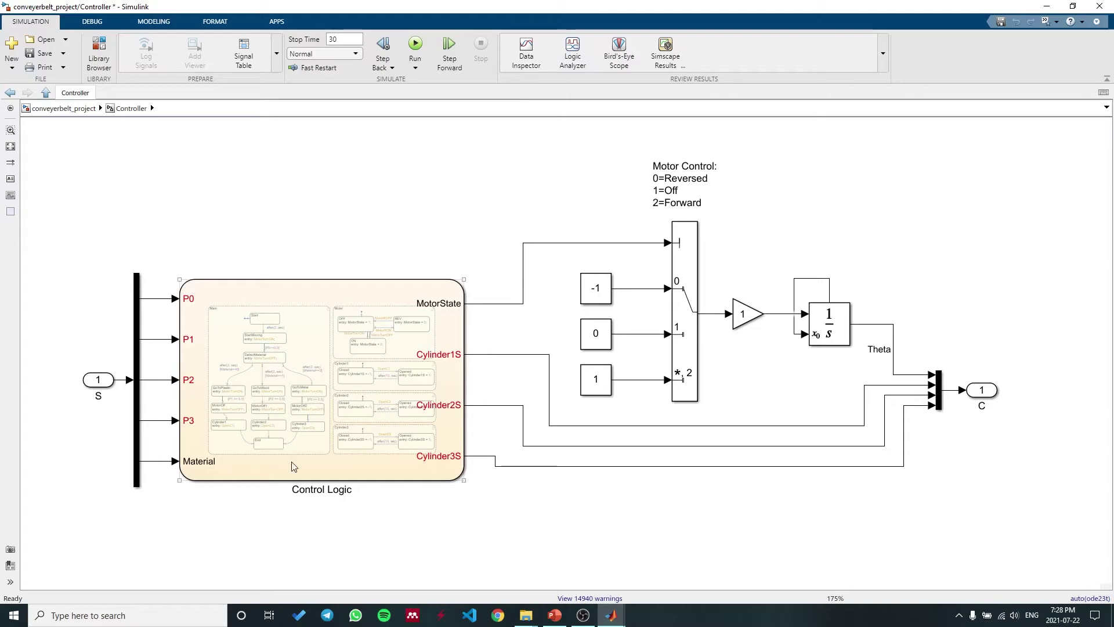
pyautogui.click(314, 380)
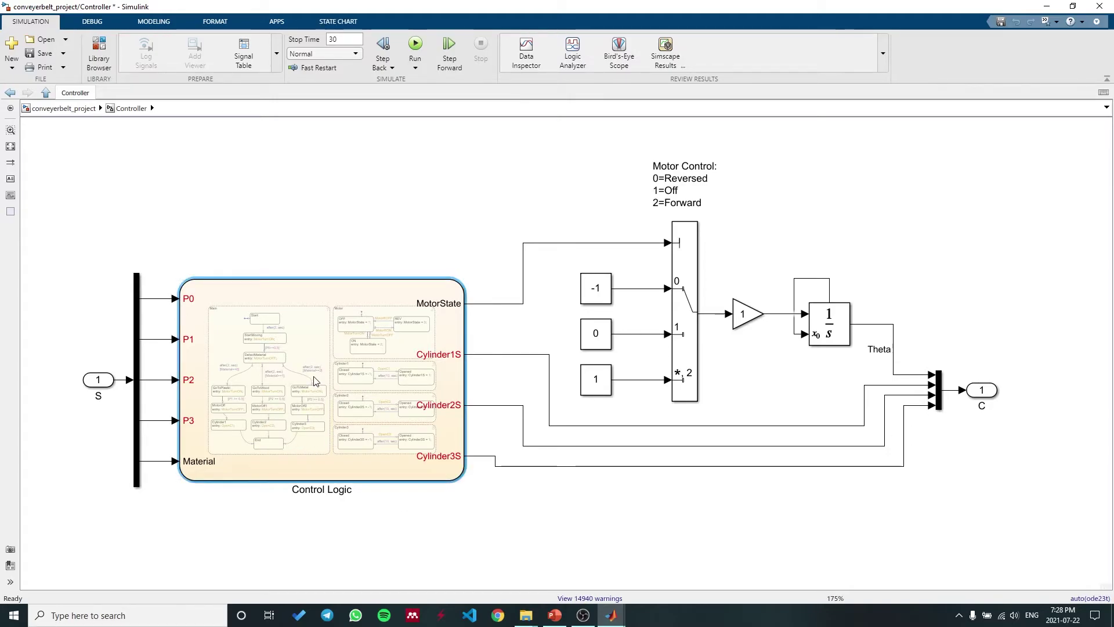
pyautogui.doubleClick(315, 381)
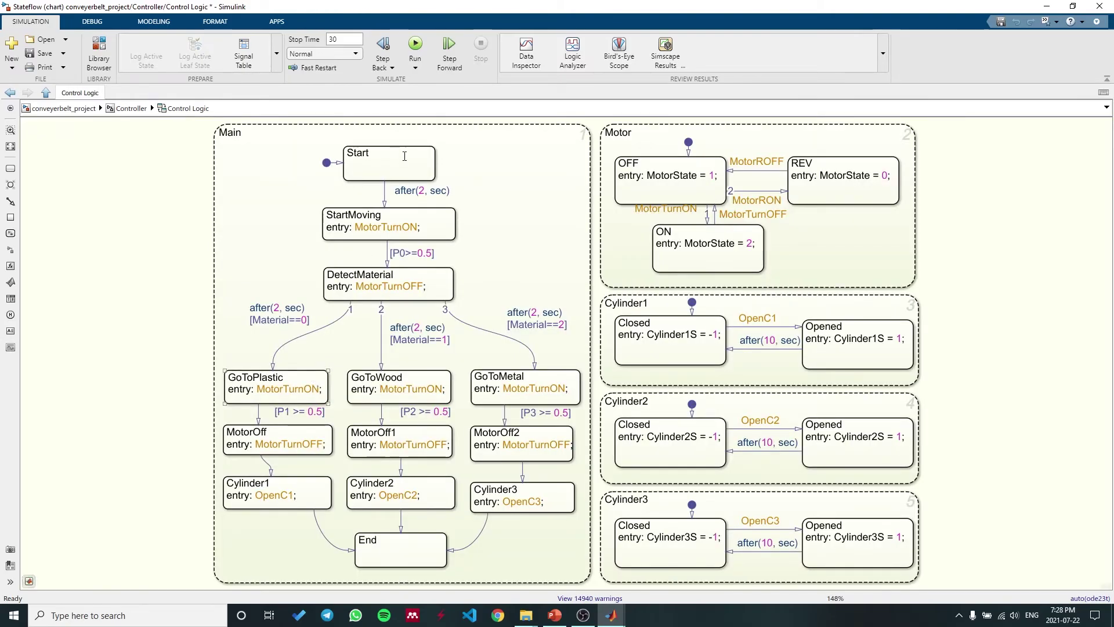
pyautogui.click(329, 175)
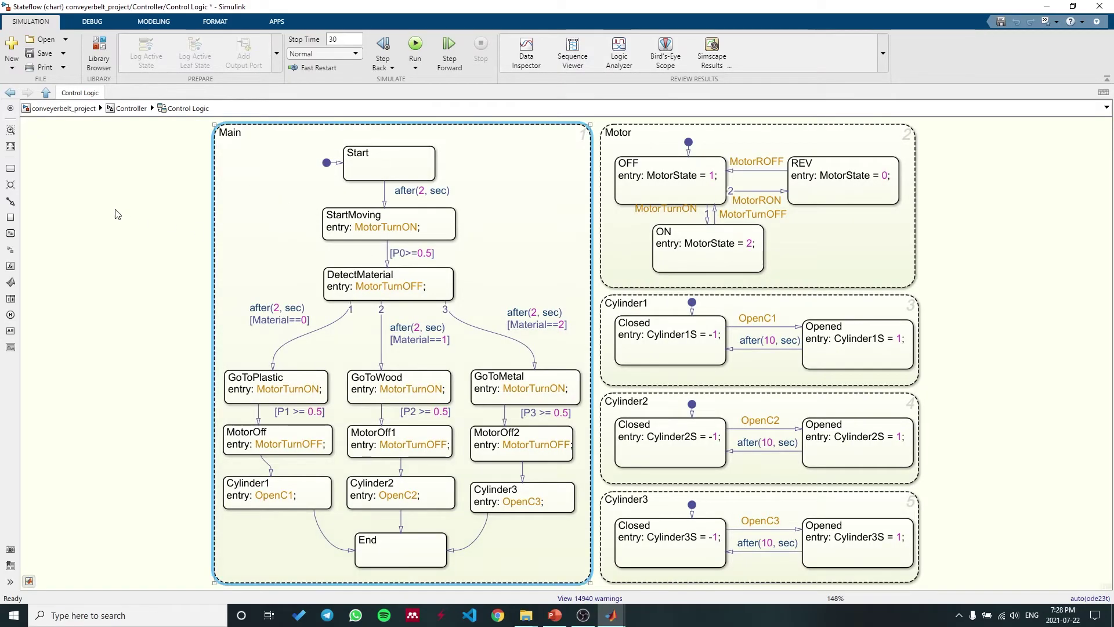
pyautogui.click(279, 224)
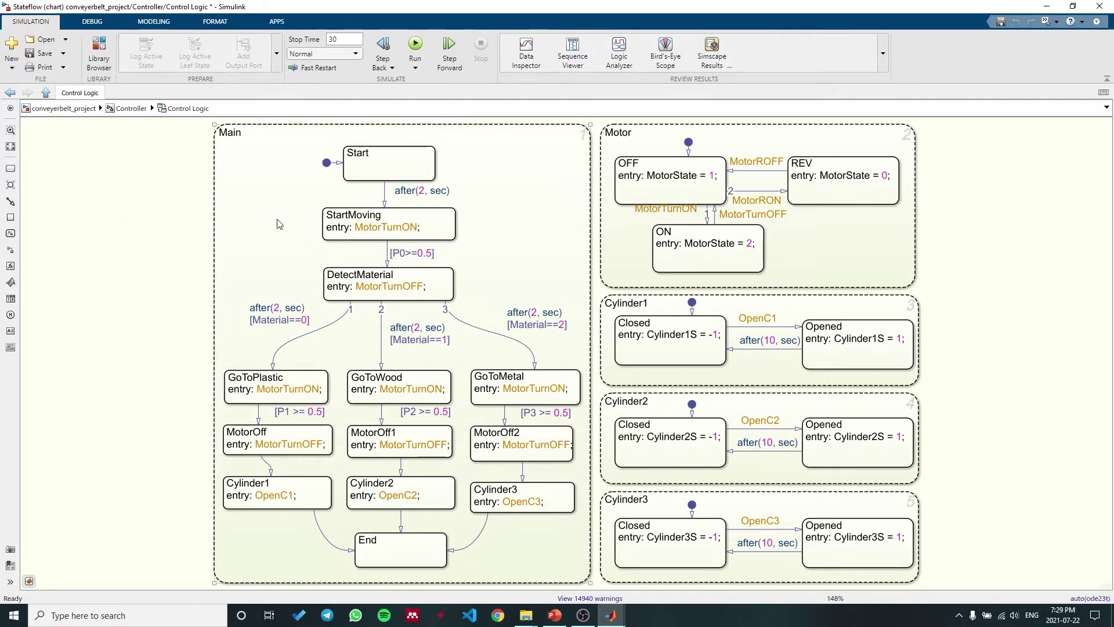
pyautogui.click(356, 218)
pyautogui.click(405, 276)
pyautogui.click(398, 259)
pyautogui.moveTo(611, 615)
pyautogui.click(535, 577)
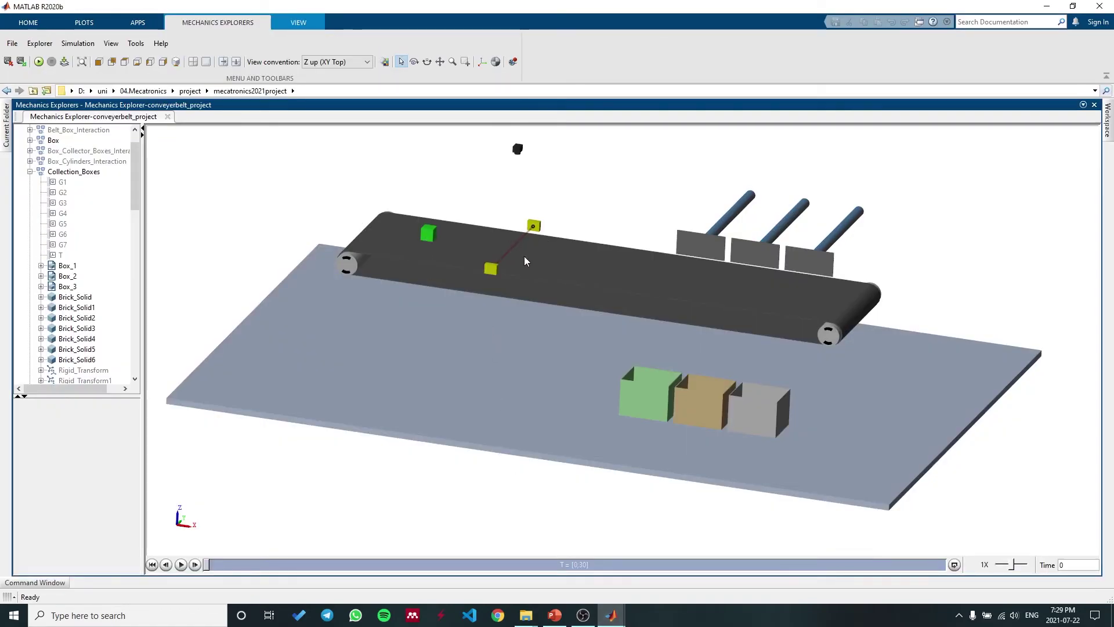
pyautogui.moveTo(611, 615)
pyautogui.click(766, 566)
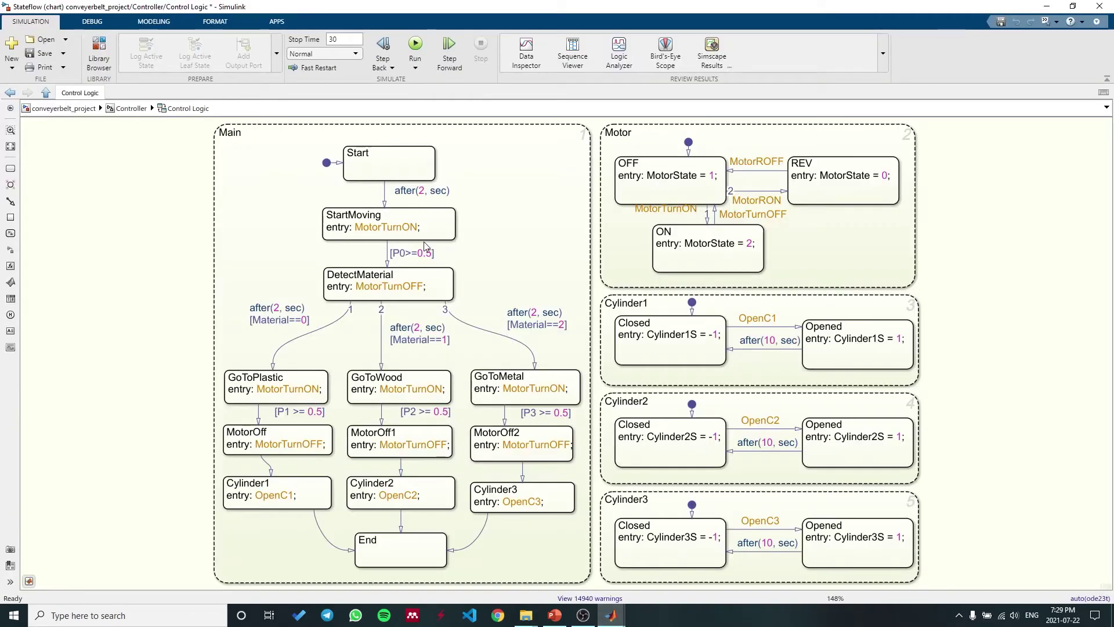
pyautogui.click(355, 285)
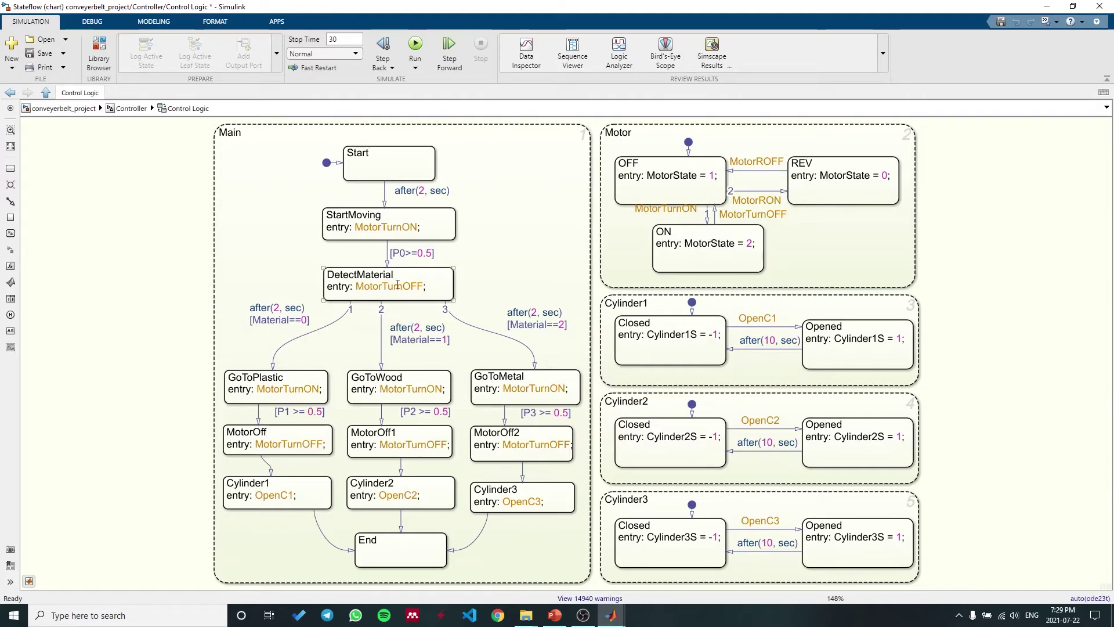
pyautogui.click(309, 318)
pyautogui.click(272, 402)
pyautogui.click(387, 324)
pyautogui.click(278, 391)
pyautogui.click(564, 586)
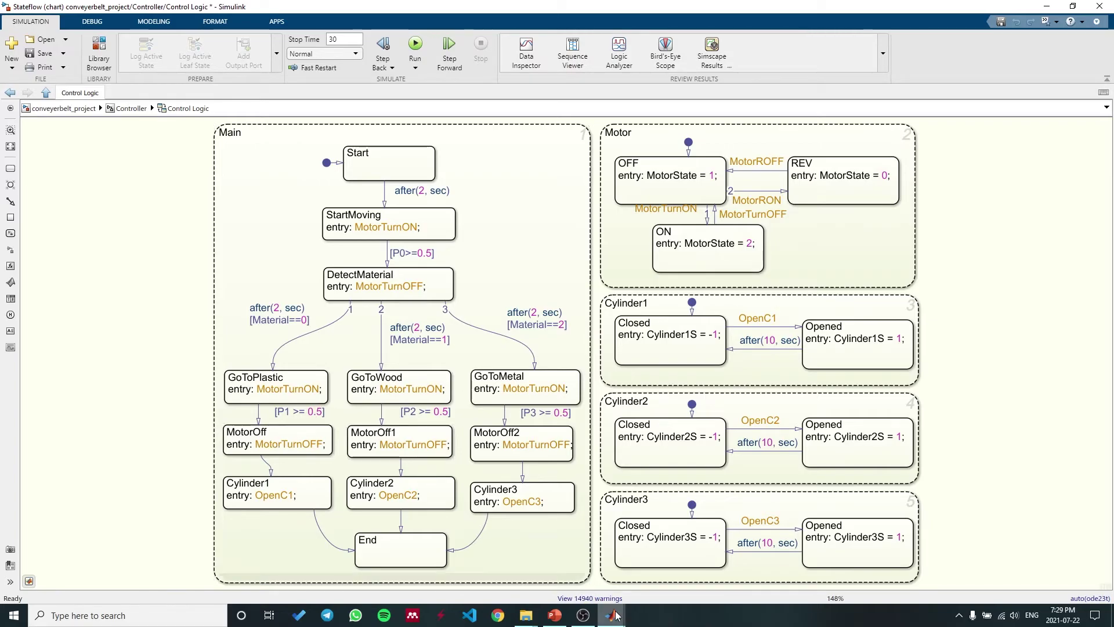
pyautogui.click(551, 566)
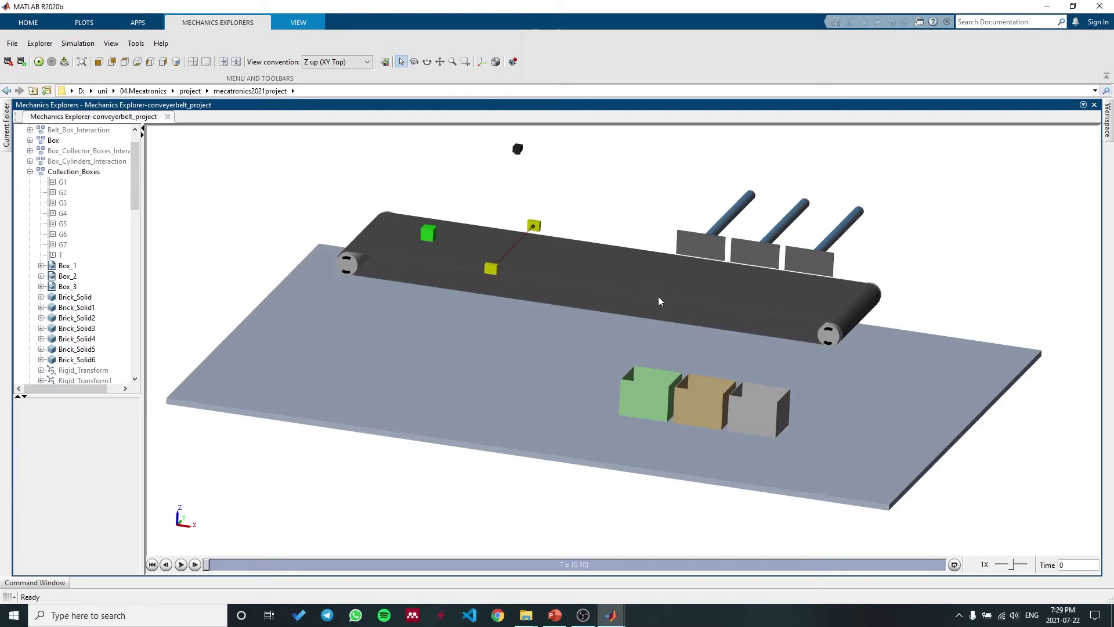
pyautogui.moveTo(611, 616)
pyautogui.click(945, 566)
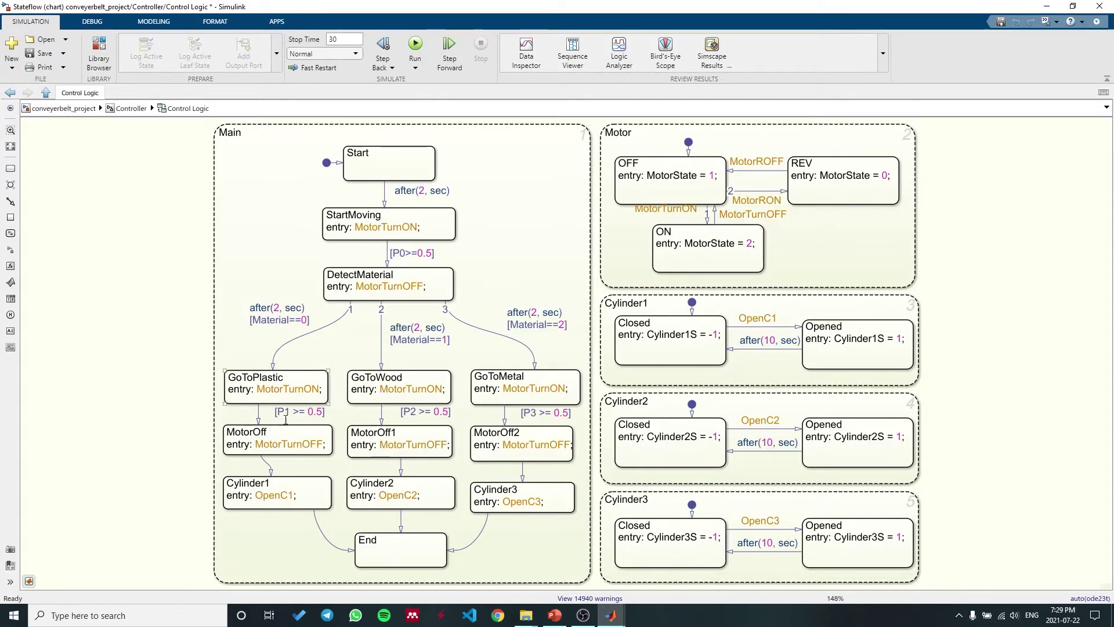
pyautogui.click(275, 493)
pyautogui.click(371, 354)
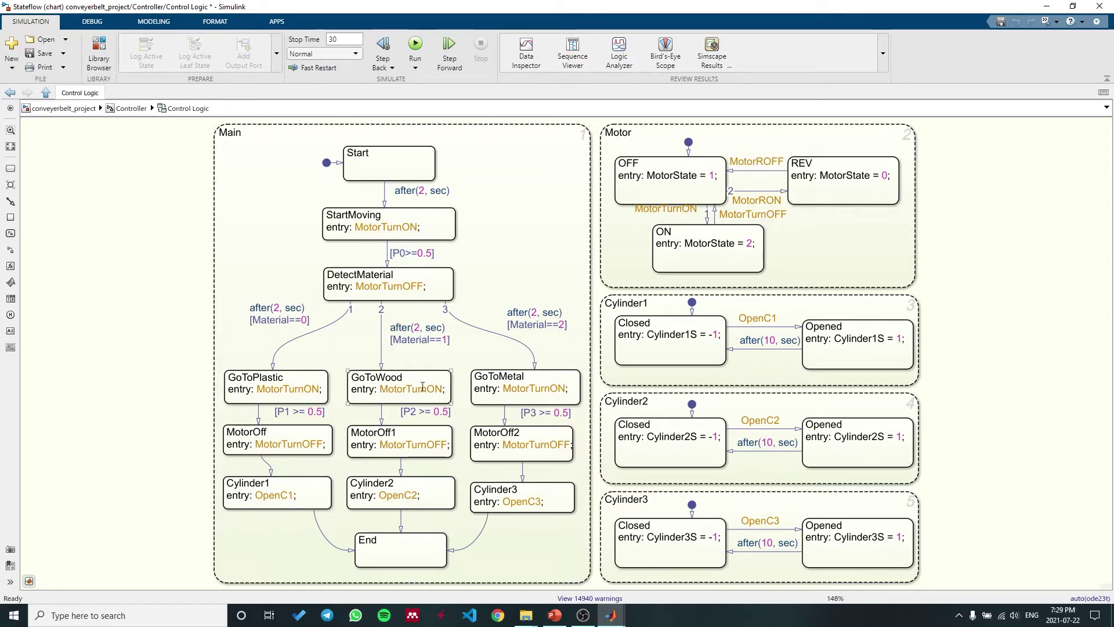
pyautogui.click(404, 376)
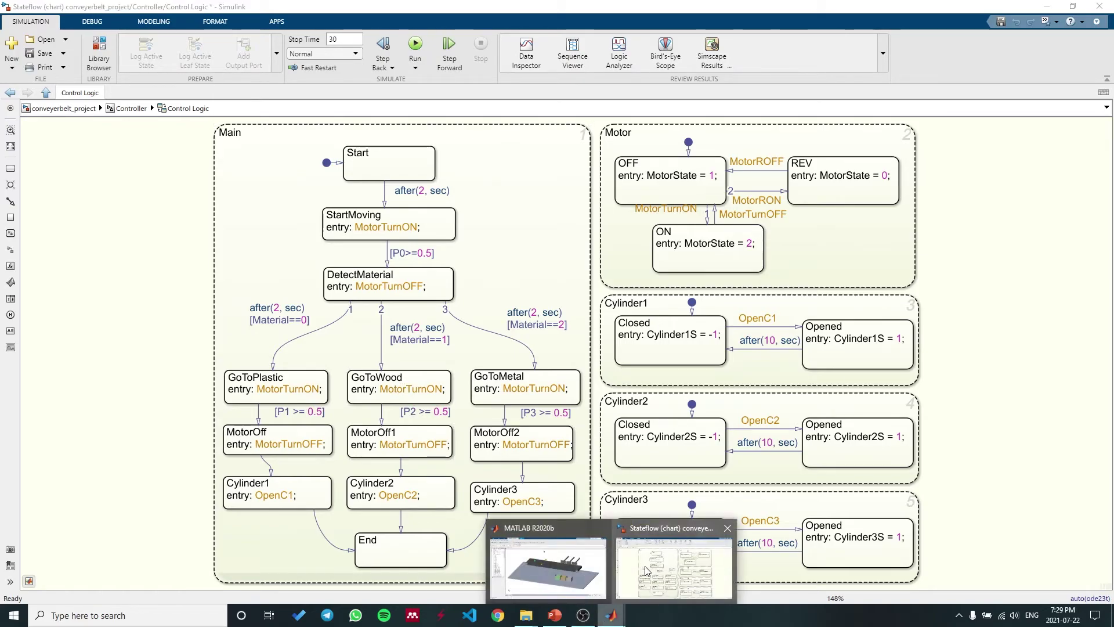
pyautogui.click(548, 569)
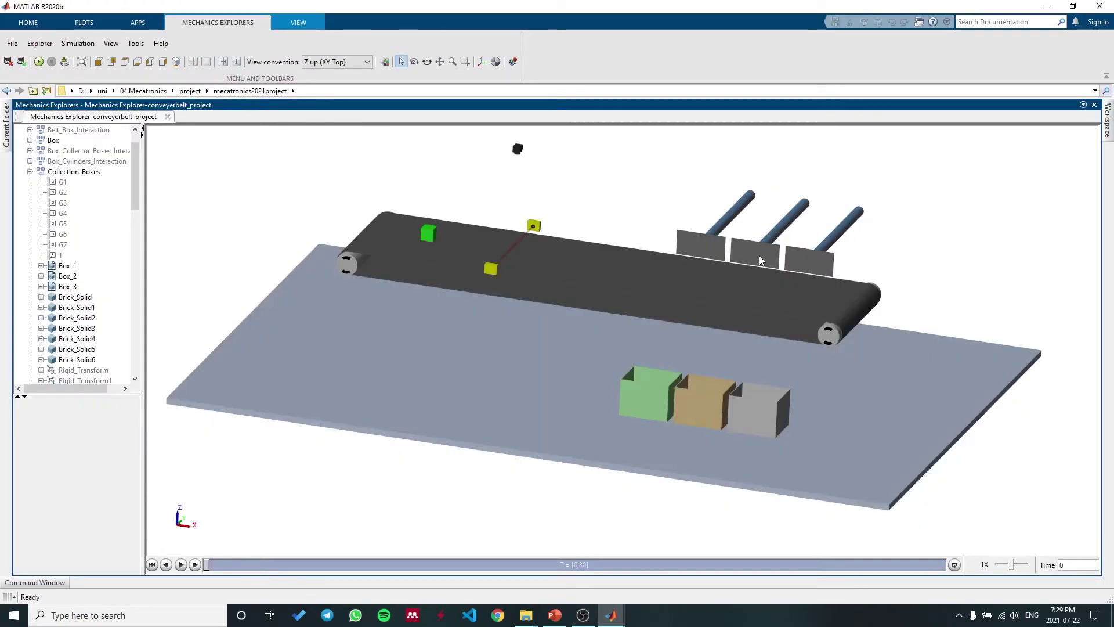
pyautogui.moveTo(610, 615)
pyautogui.click(765, 558)
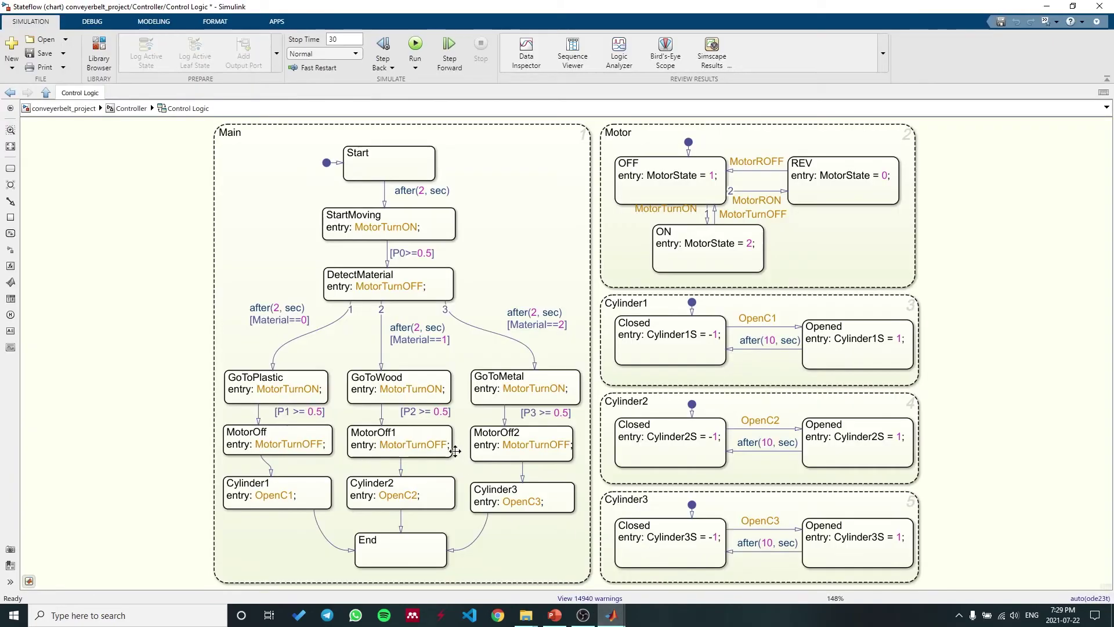
pyautogui.click(381, 487)
pyautogui.click(492, 495)
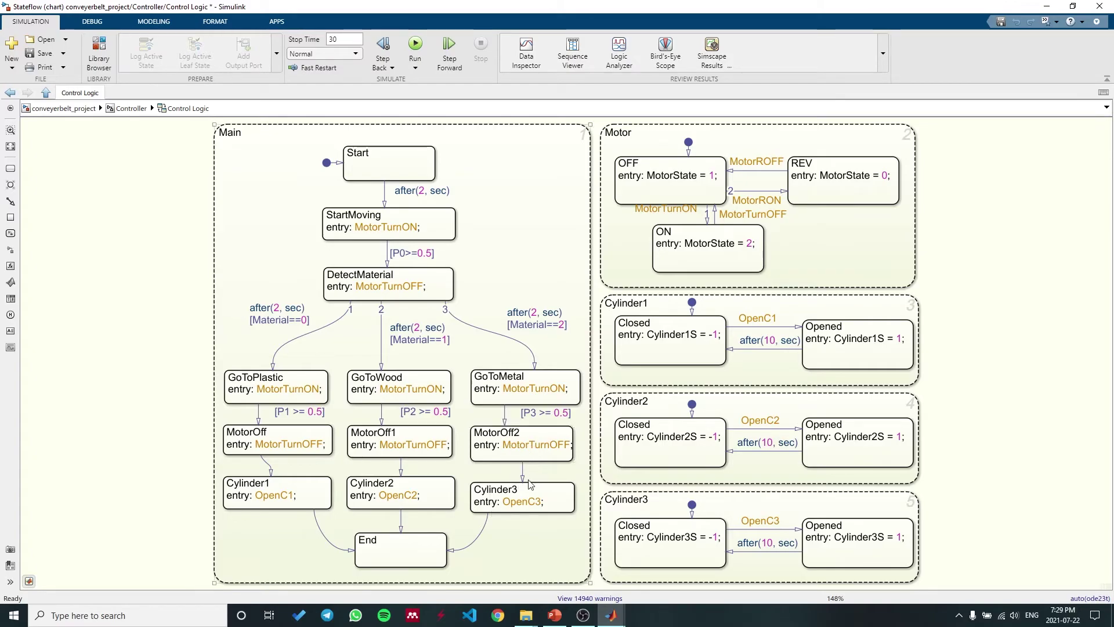
pyautogui.click(694, 220)
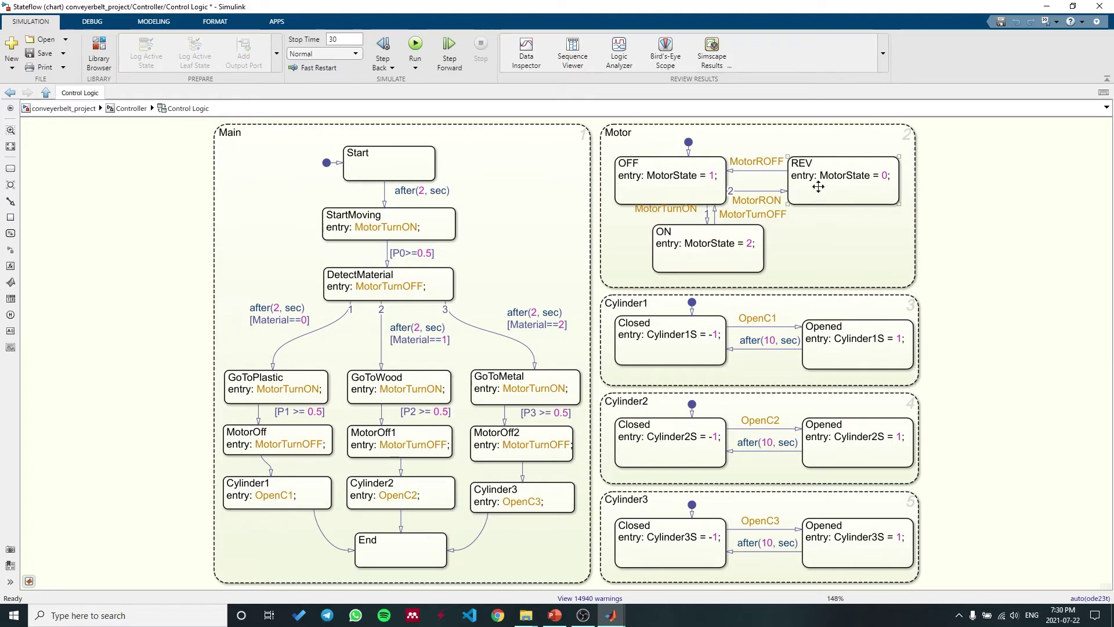
# Select the GoToWood state and inspect the Motor OFF-to-ON MotorTurnON transition.
pyautogui.click(413, 389)
pyautogui.click(660, 214)
pyautogui.click(660, 215)
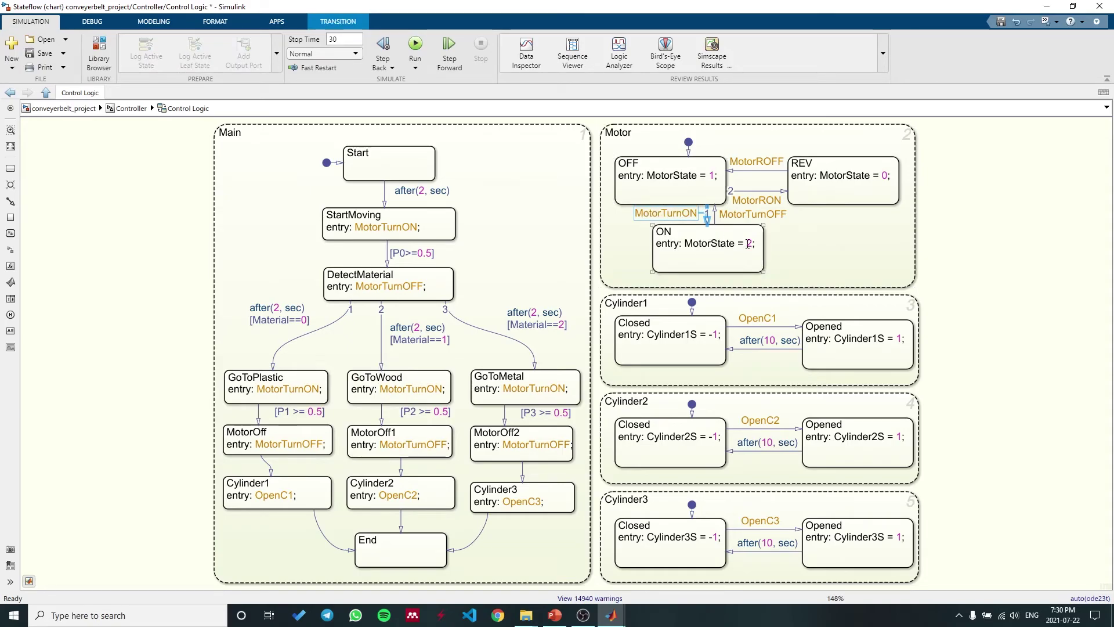
pyautogui.click(685, 290)
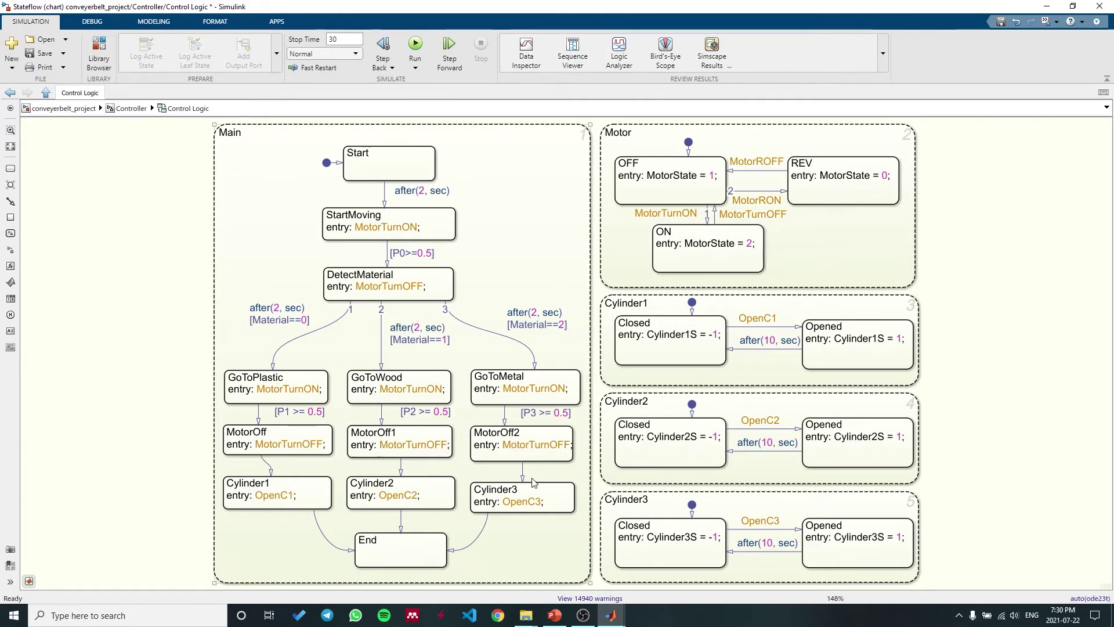
# Point out the OpenC1 action in Cylinder1, then select the Cylinder2 superstate.
pyautogui.doubleClick(294, 494)
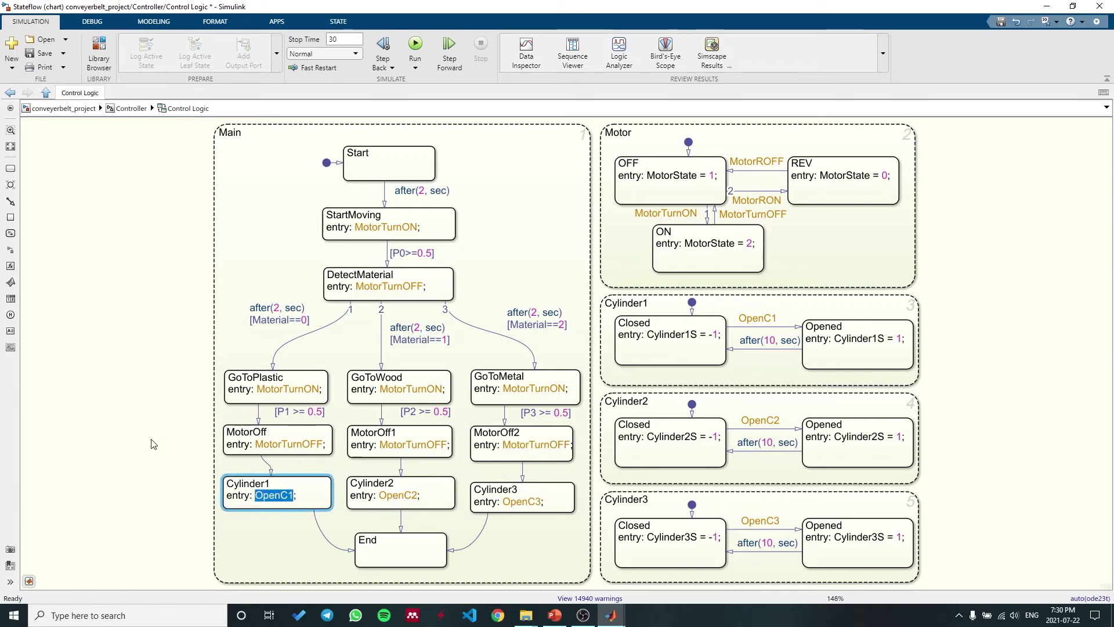
pyautogui.press('Escape')
pyautogui.press('Escape')
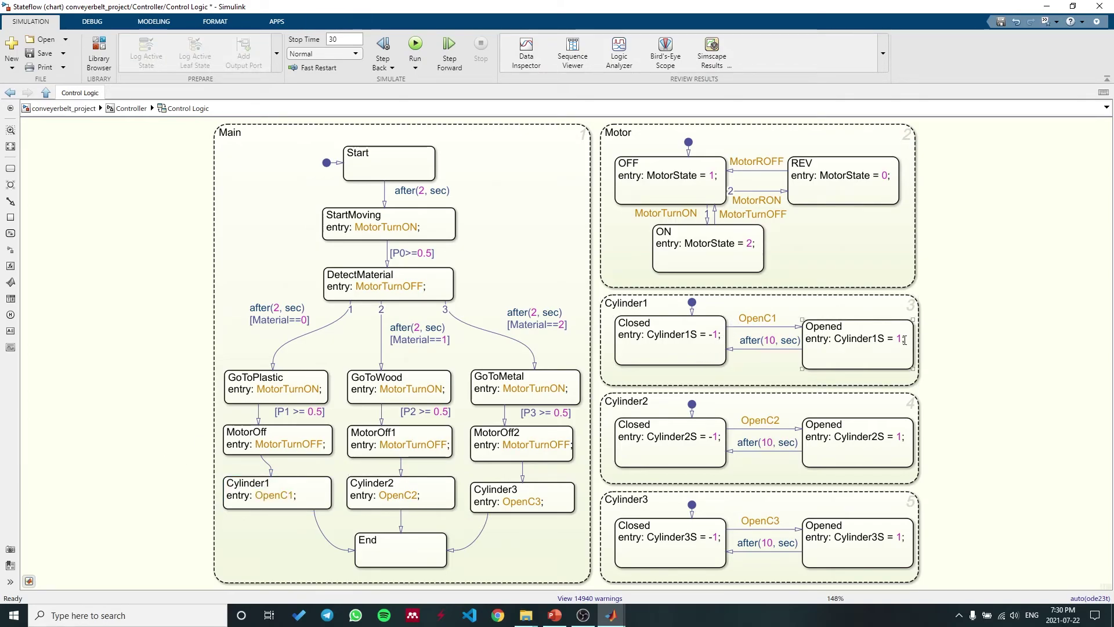
pyautogui.click(772, 416)
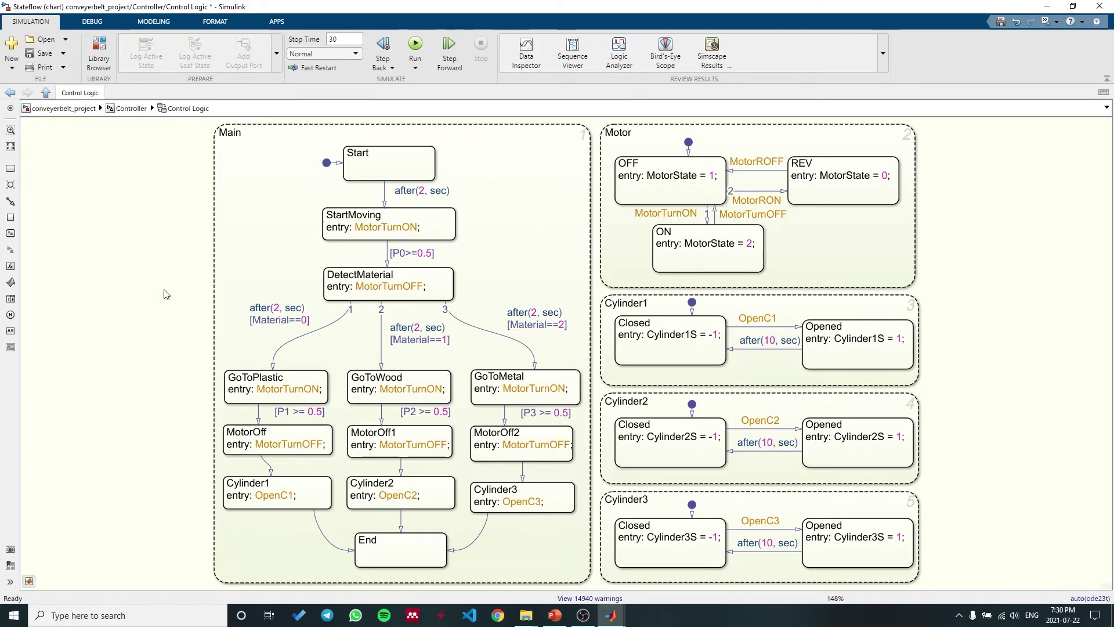
pyautogui.click(107, 158)
# In the Controller diagram, highlight the three Cylinder signal lines, the multiport switch and constant 0.
pyautogui.click(130, 108)
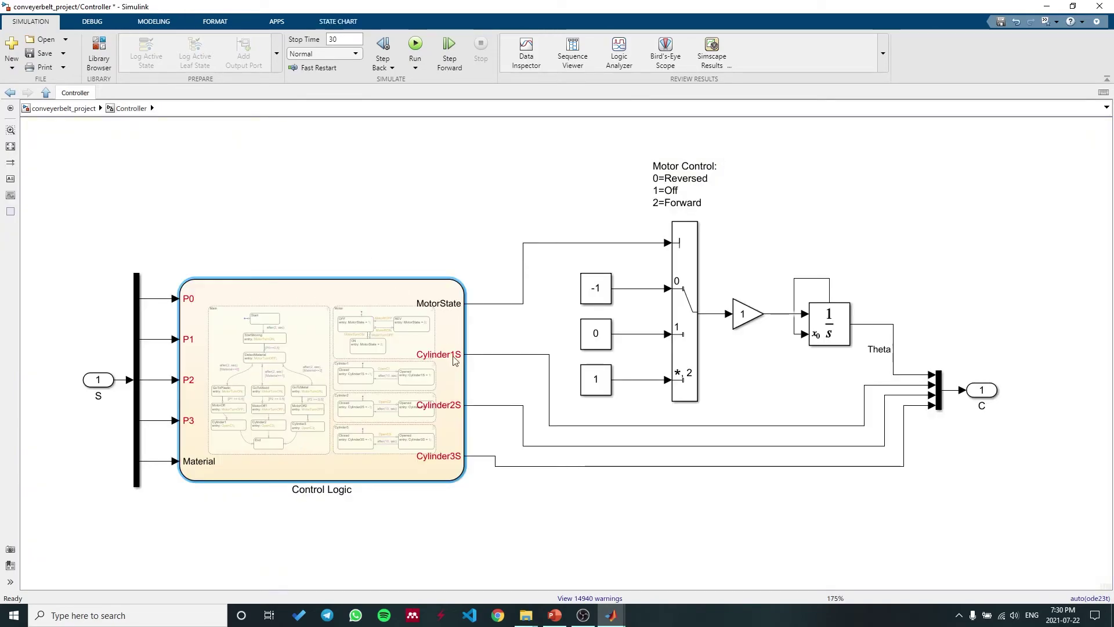
pyautogui.click(473, 380)
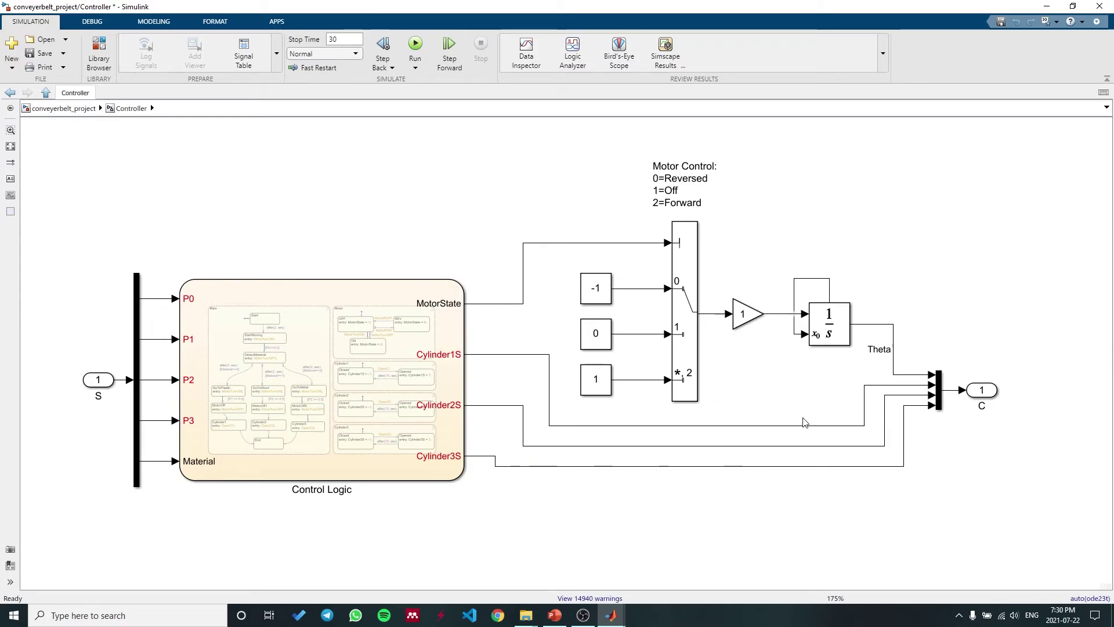
pyautogui.moveTo(518, 485); pyautogui.dragTo(499, 352)
pyautogui.click(998, 454)
pyautogui.click(669, 323)
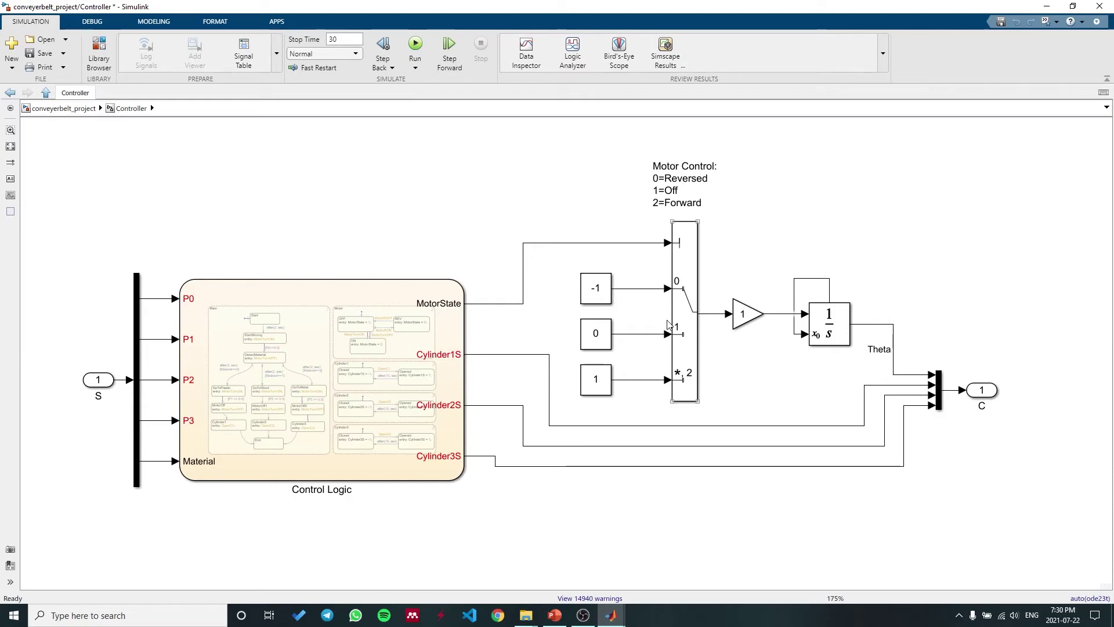
pyautogui.click(596, 332)
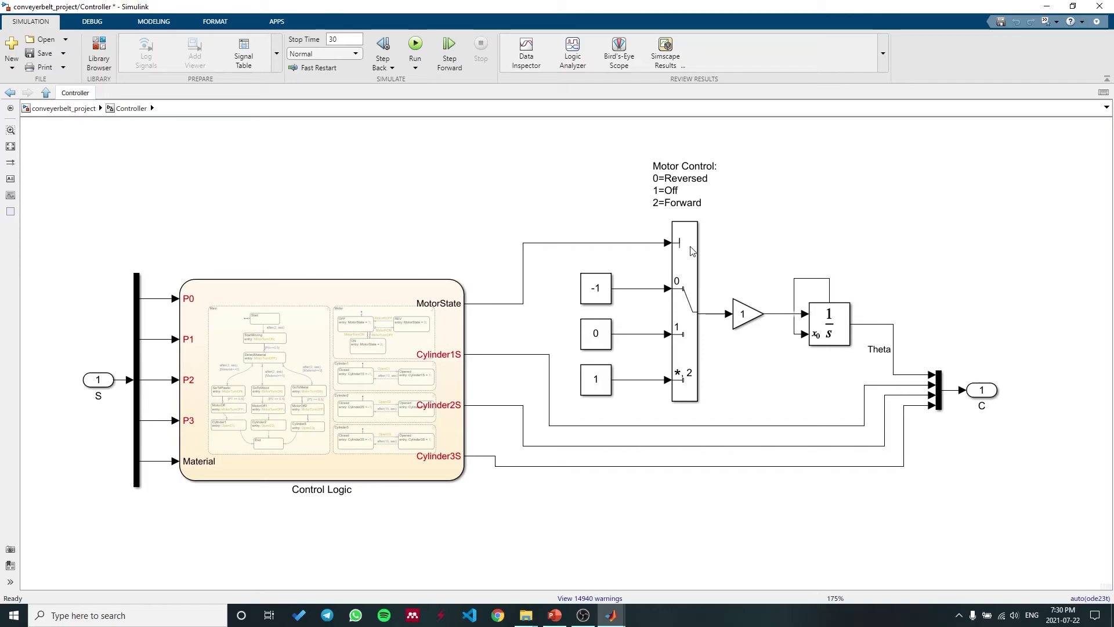
# Briefly reopen the Control Logic chart, then inspect the multiport switch and Integrator blocks.
pyautogui.click(378, 337)
pyautogui.doubleClick(379, 337)
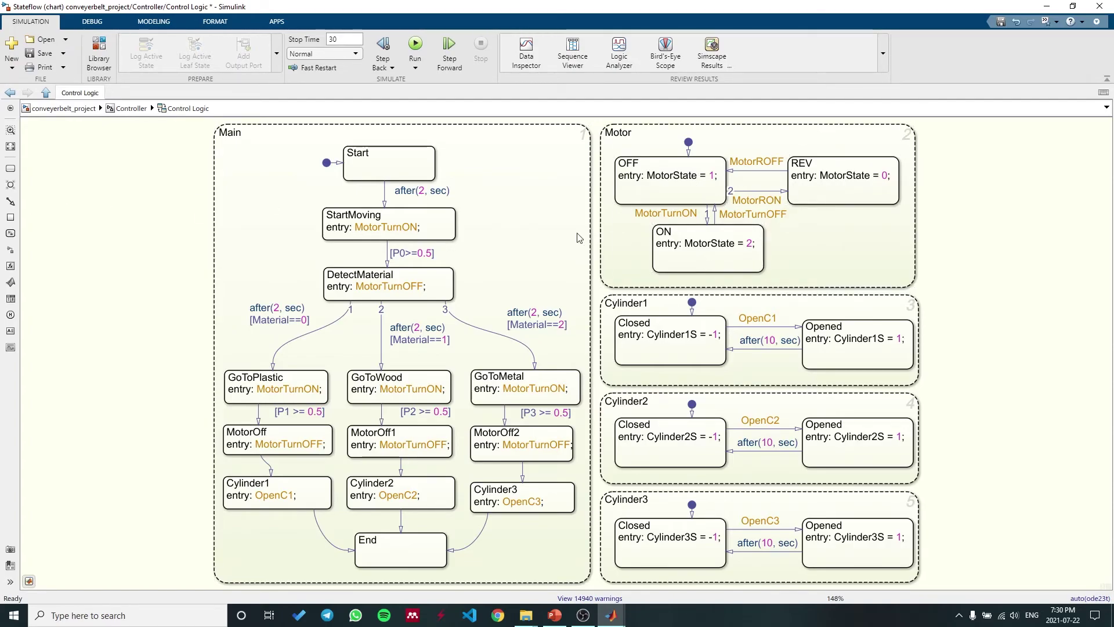
pyautogui.click(131, 108)
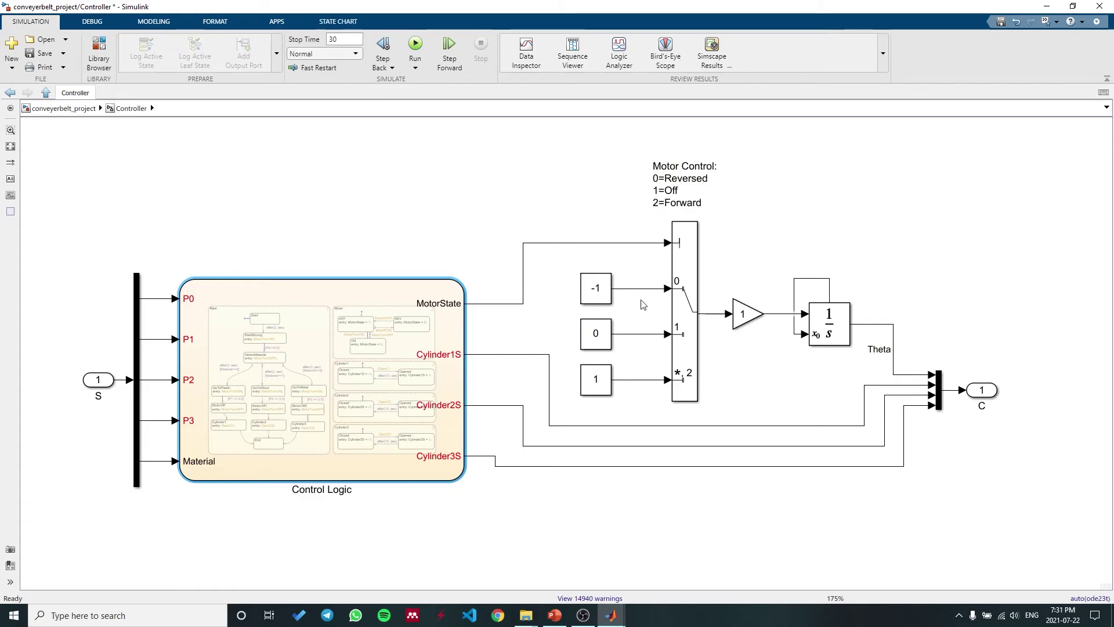
pyautogui.click(678, 338)
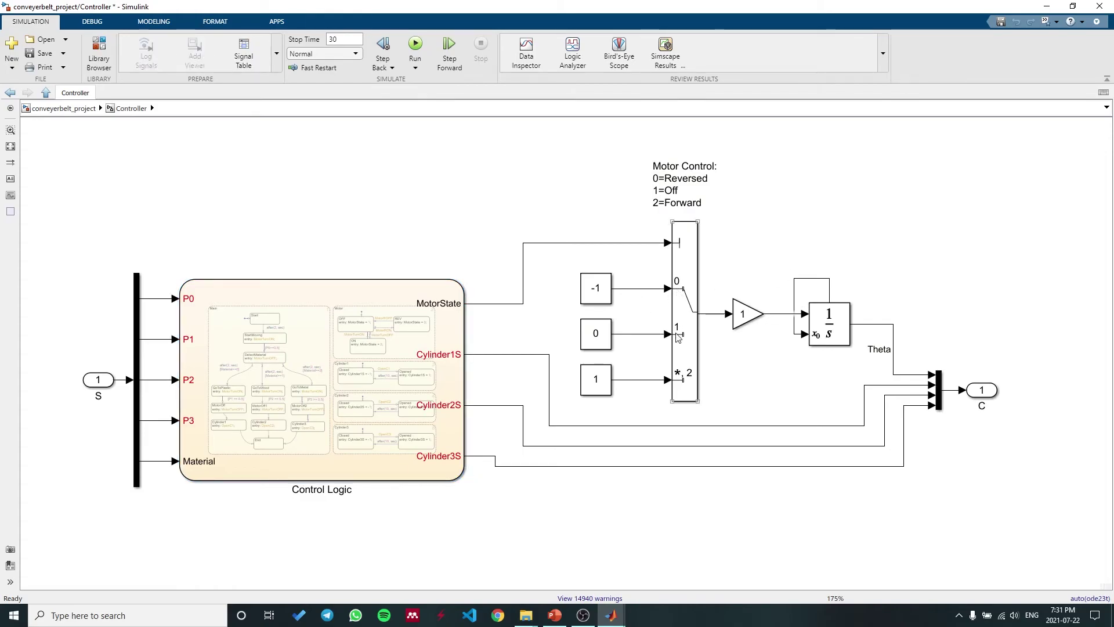
pyautogui.click(716, 362)
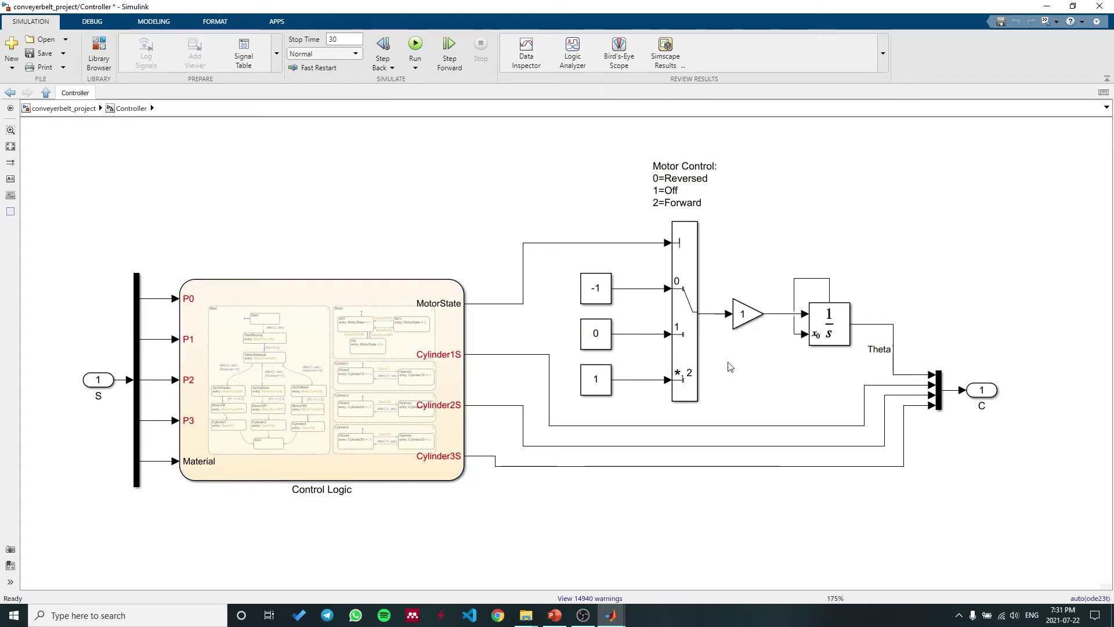
pyautogui.click(839, 334)
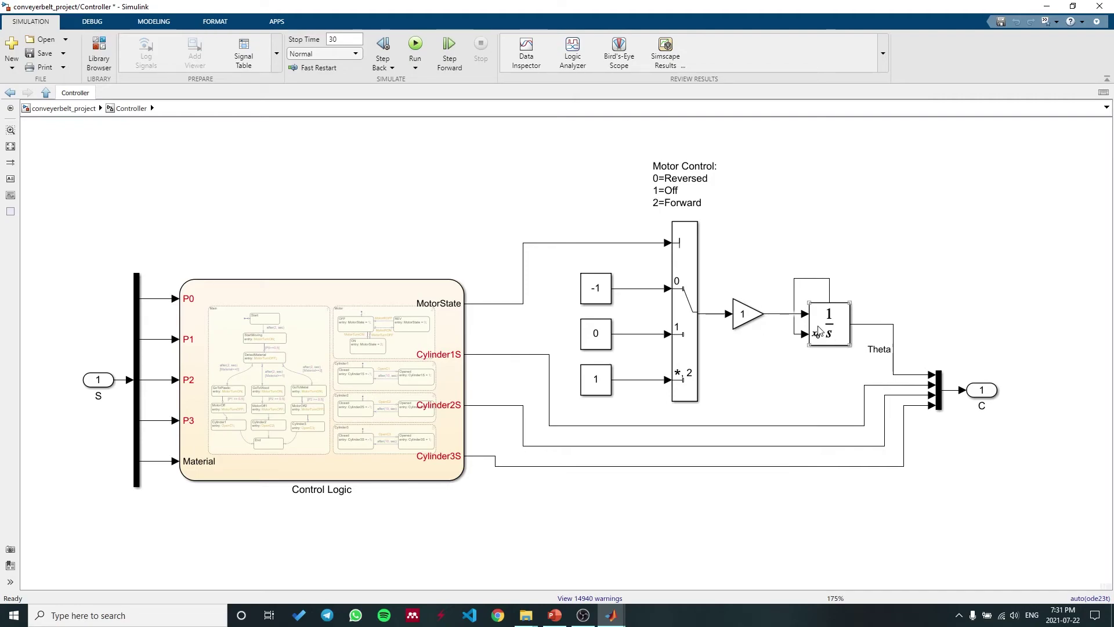
pyautogui.click(830, 381)
# Inspect the Integrator, multiport switch, constant 0 and Index Vector switch blocks.
pyautogui.click(843, 337)
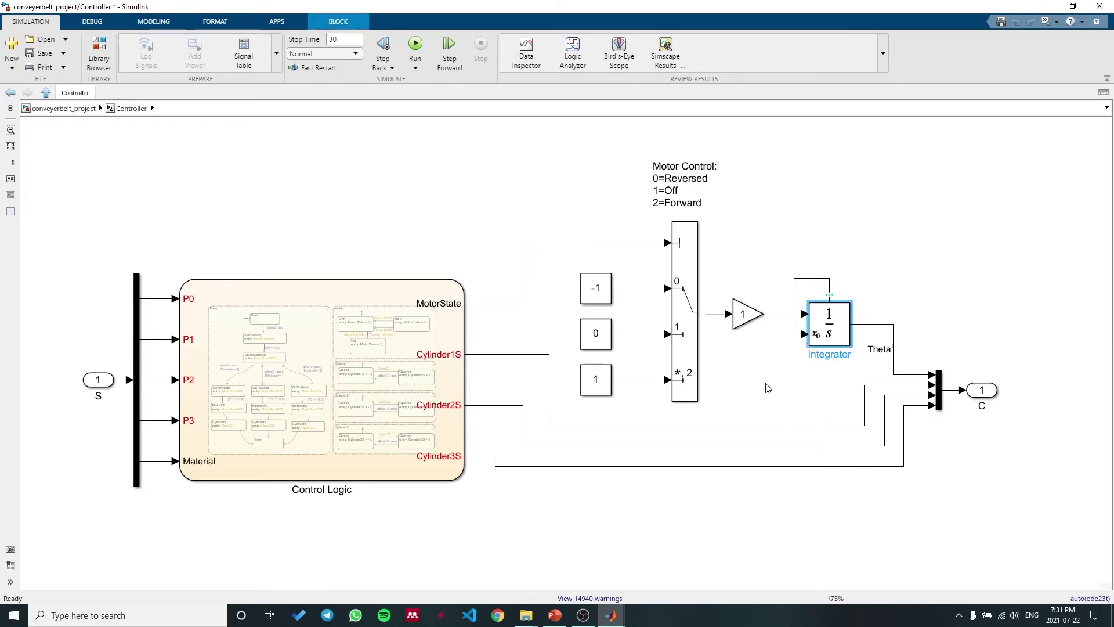
pyautogui.click(726, 322)
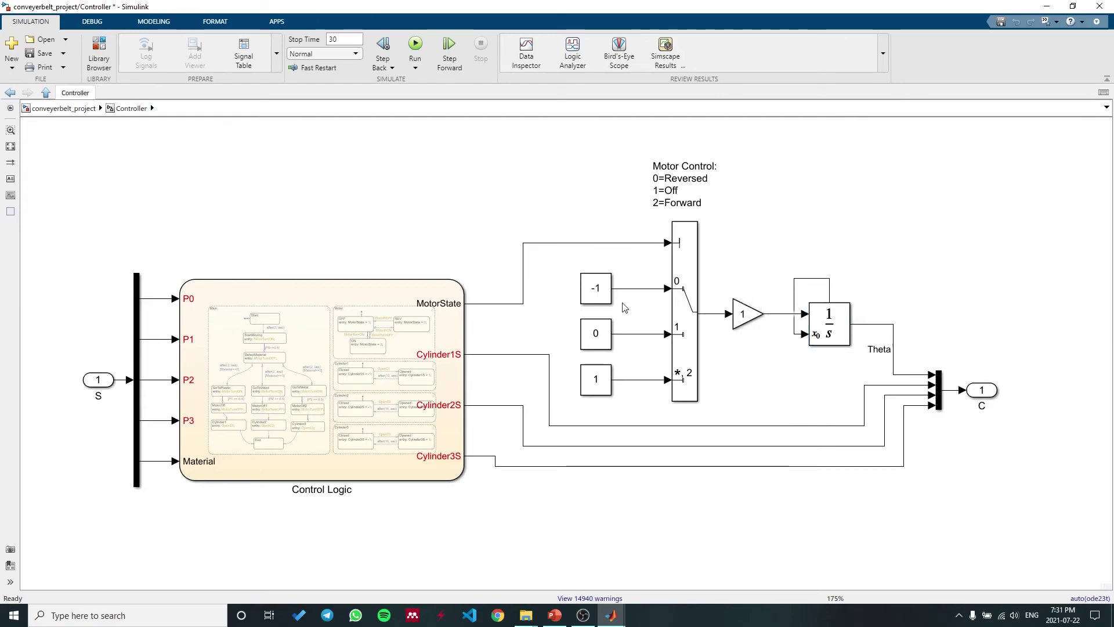
pyautogui.click(686, 288)
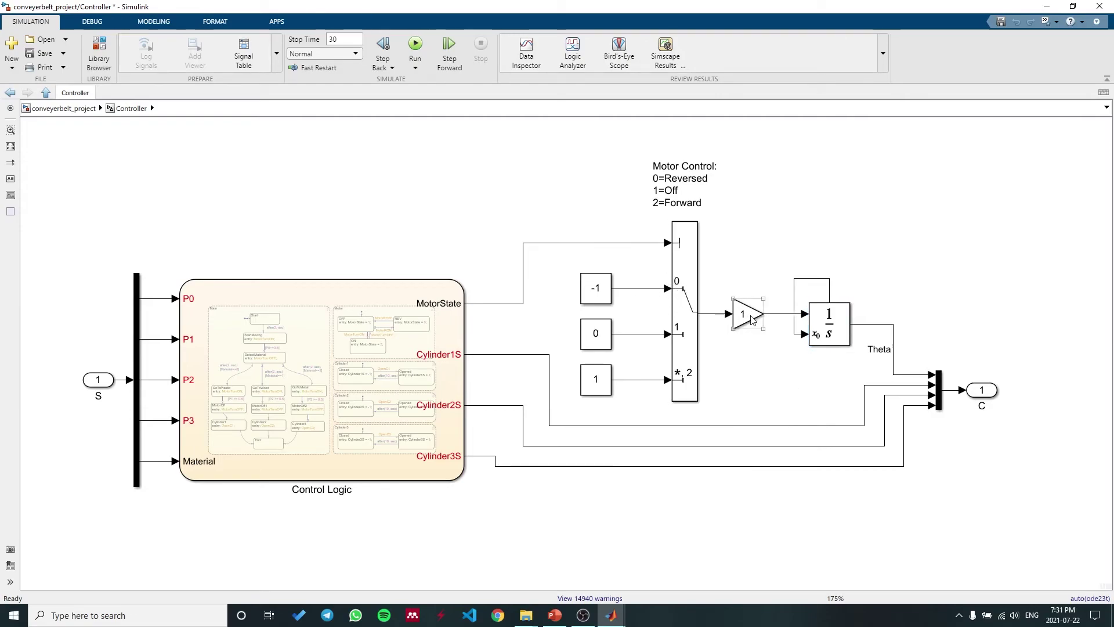
pyautogui.click(661, 271)
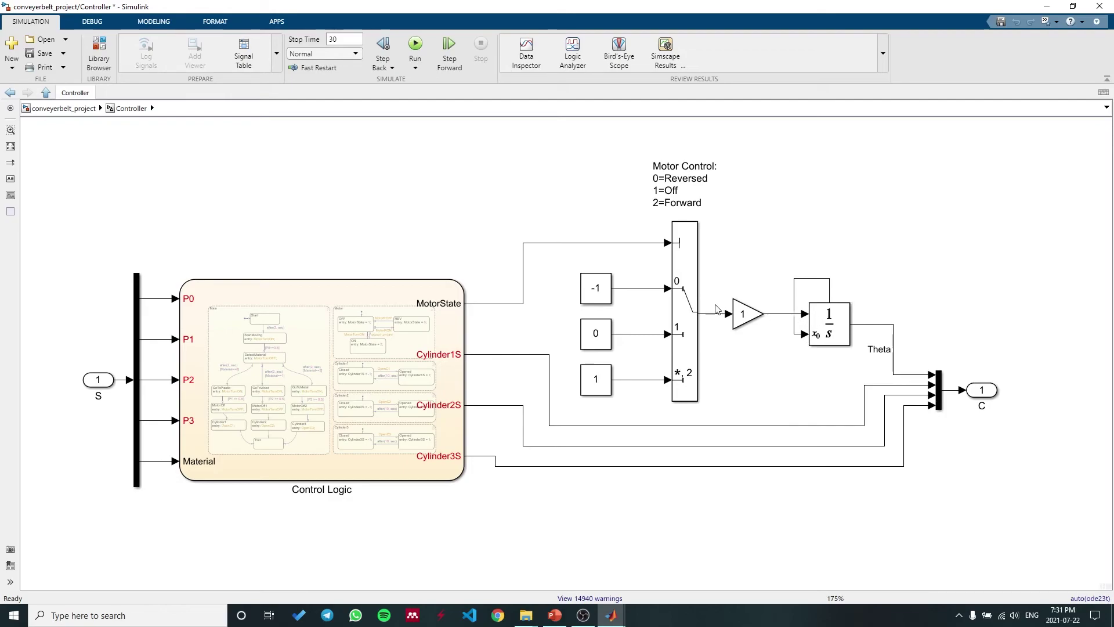
pyautogui.click(602, 335)
pyautogui.click(598, 333)
pyautogui.click(665, 335)
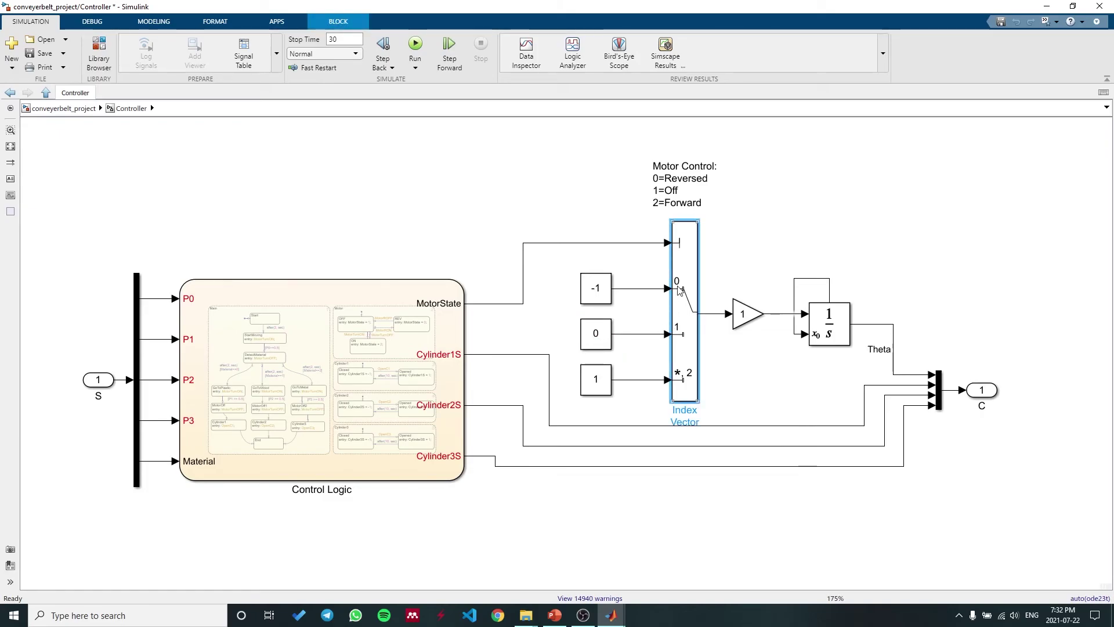
pyautogui.click(748, 273)
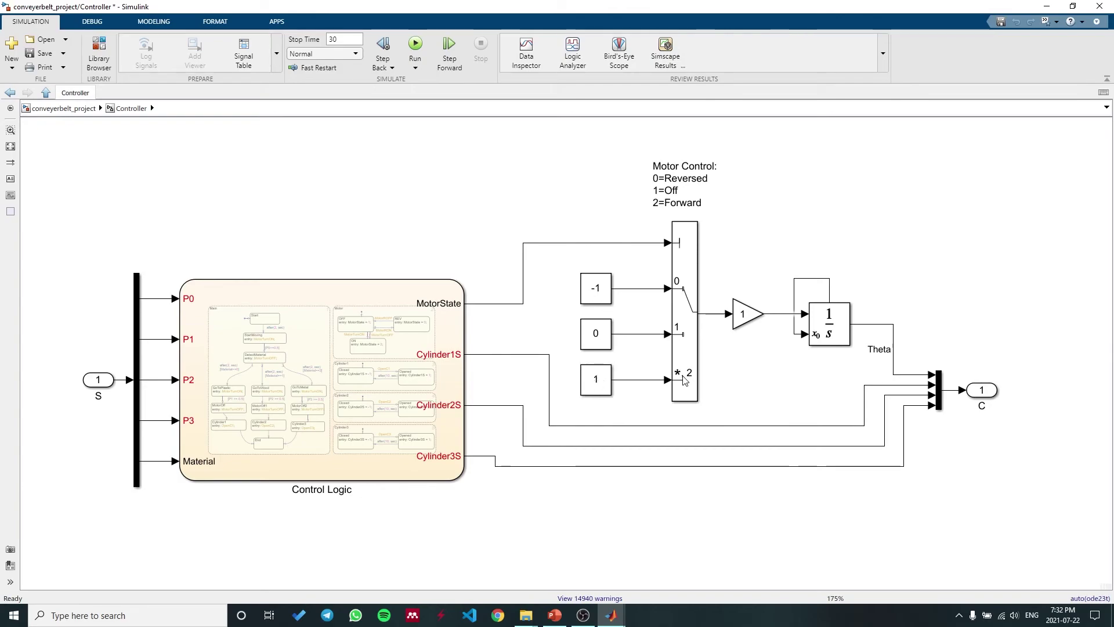
# Point out the constant 1 and Gain blocks, then go up to the top-level conveyerbelt_project model.
pyautogui.click(601, 380)
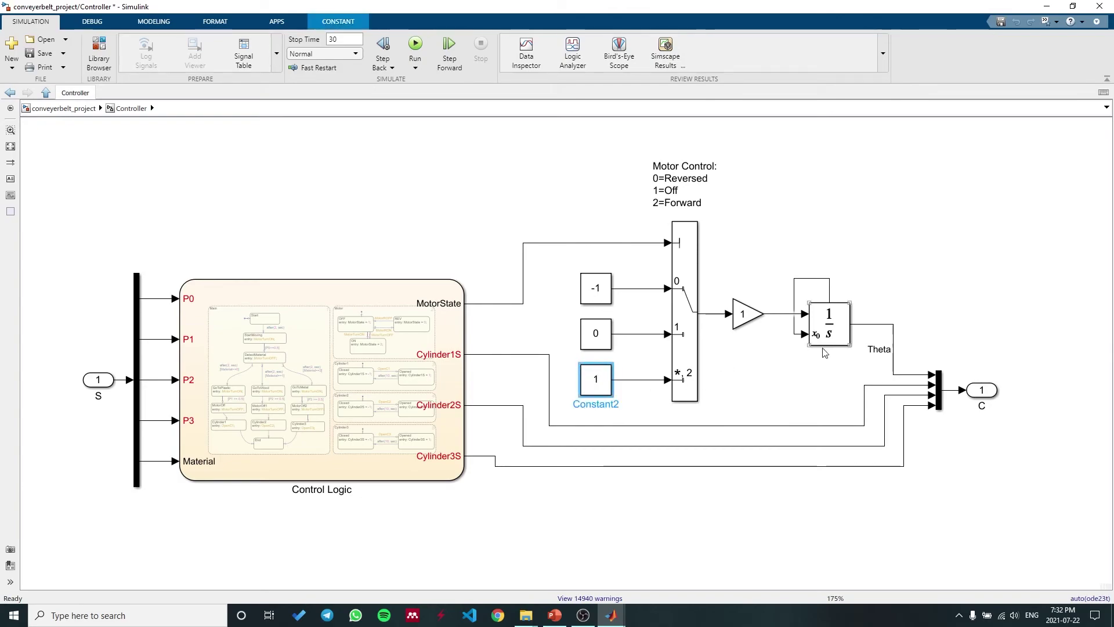
pyautogui.click(764, 385)
pyautogui.click(748, 317)
pyautogui.click(744, 380)
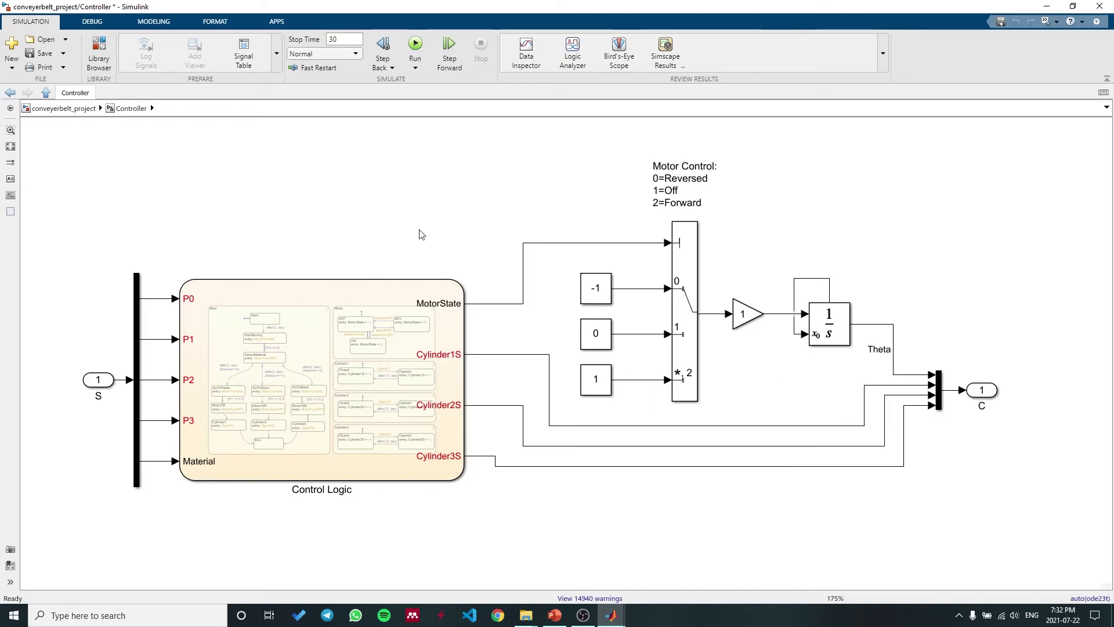
pyautogui.click(87, 109)
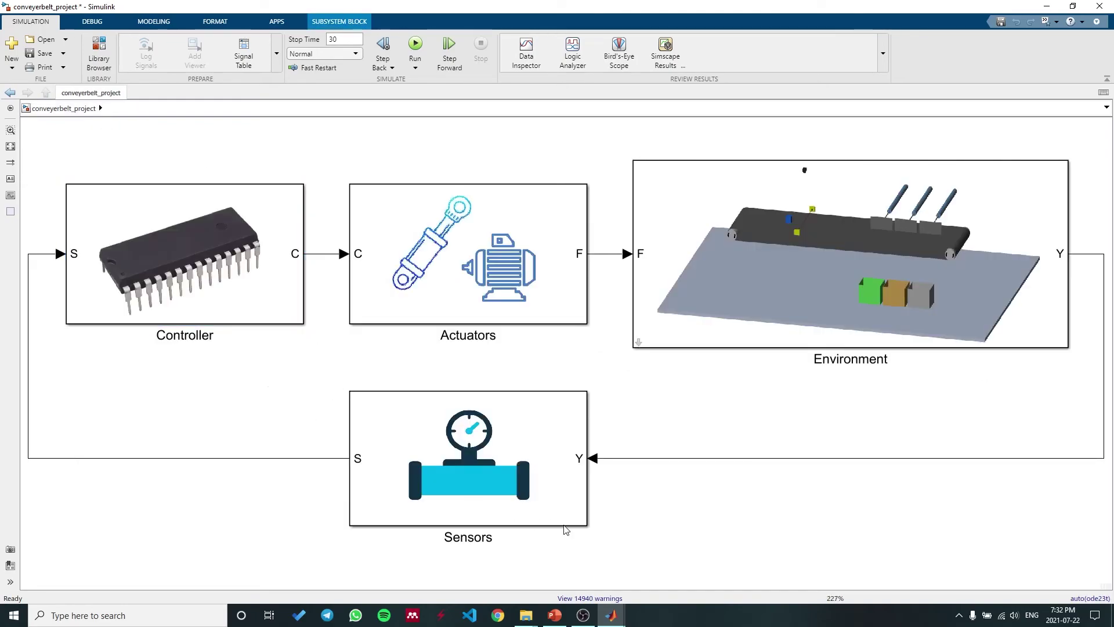
pyautogui.doubleClick(495, 466)
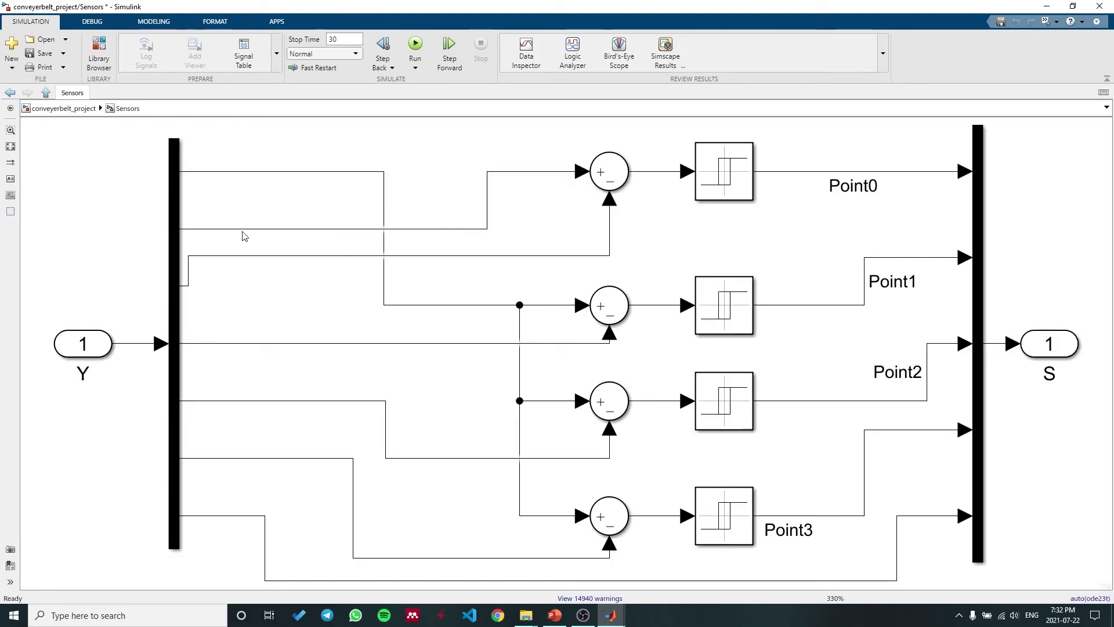
pyautogui.moveTo(611, 615)
pyautogui.click(548, 557)
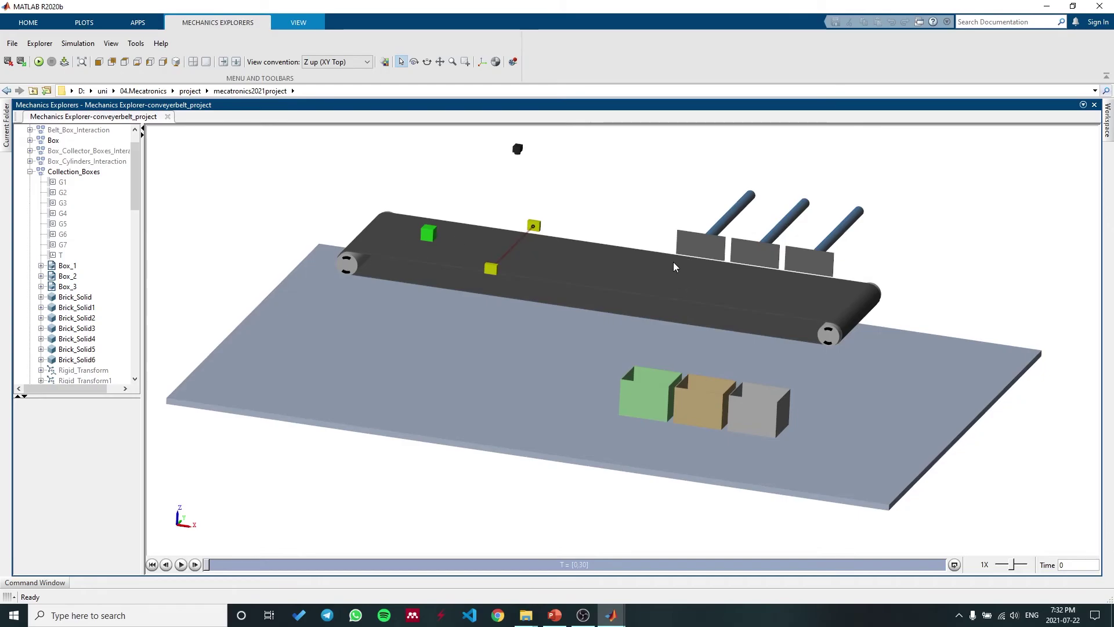
pyautogui.moveTo(611, 615)
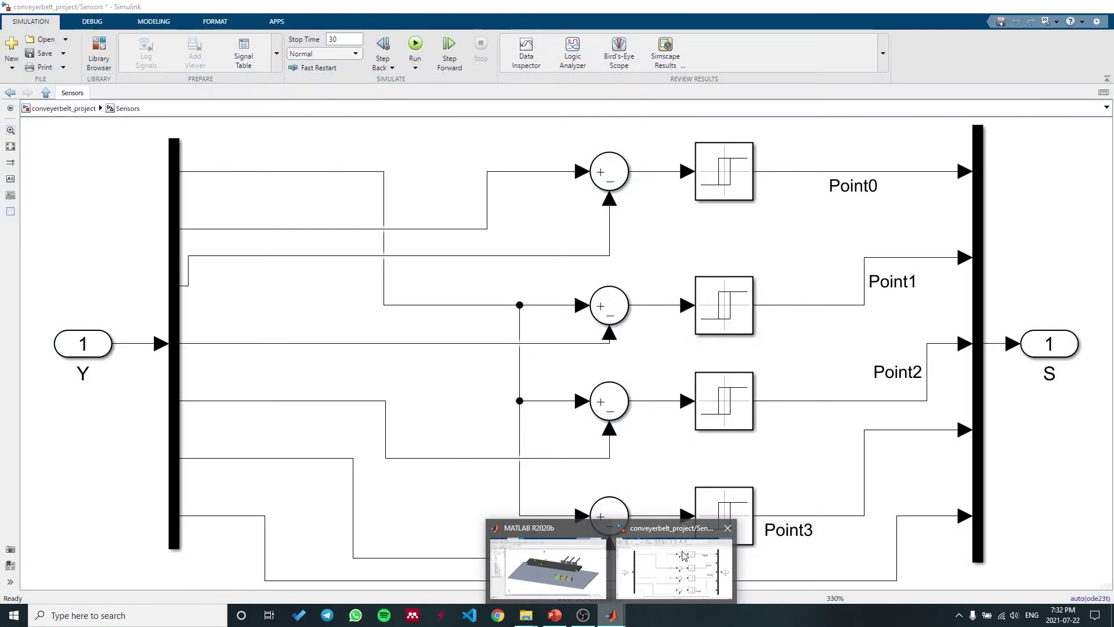
pyautogui.click(754, 551)
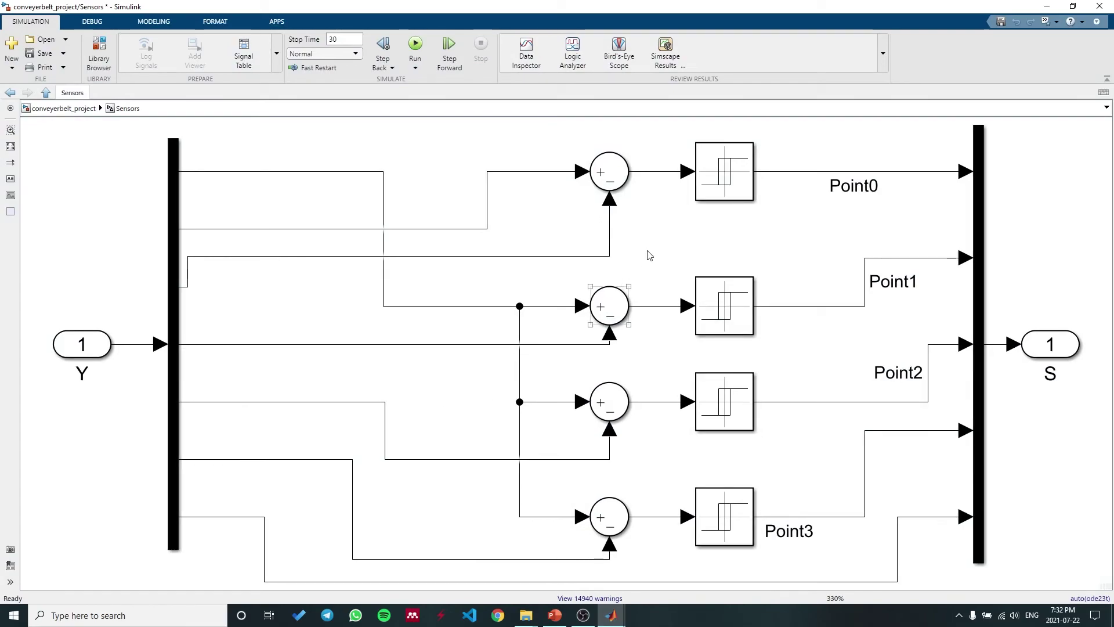
pyautogui.click(715, 184)
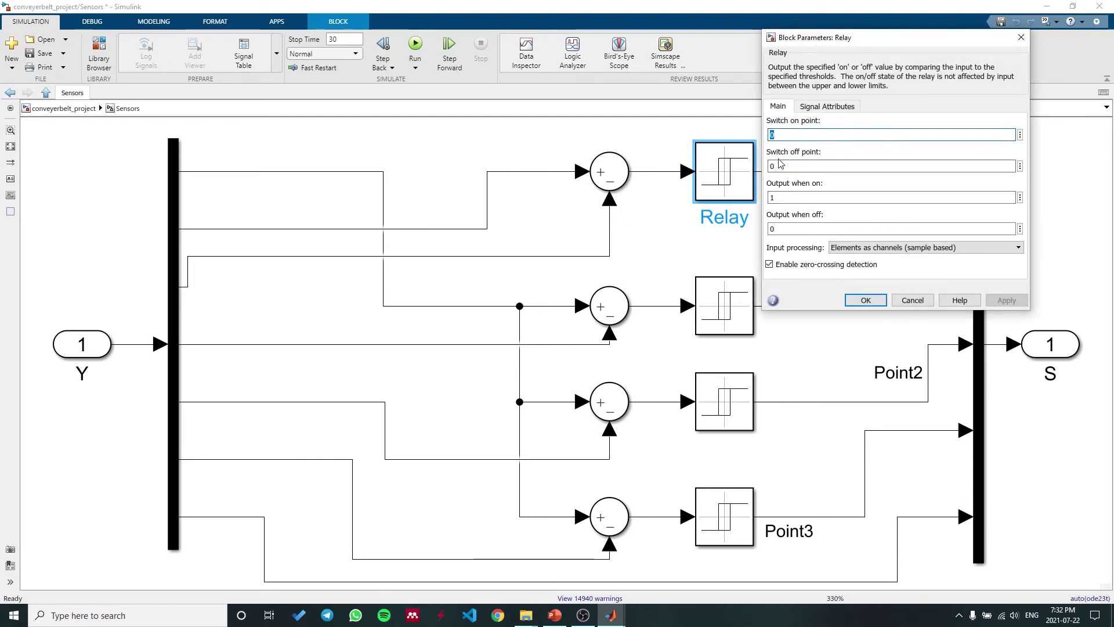
pyautogui.click(1021, 37)
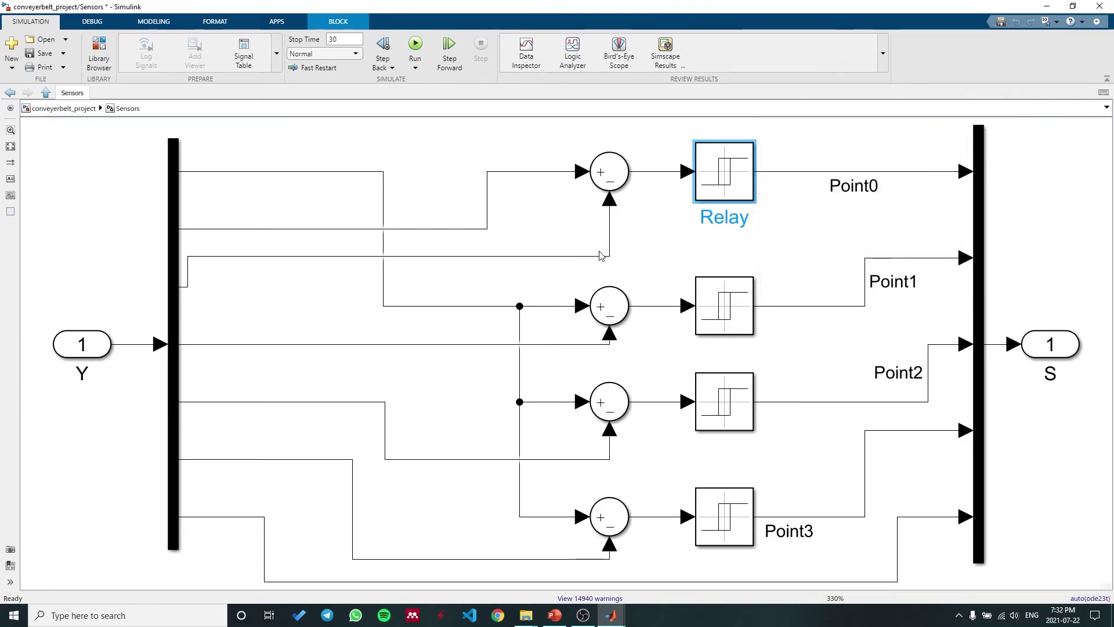
pyautogui.click(646, 279)
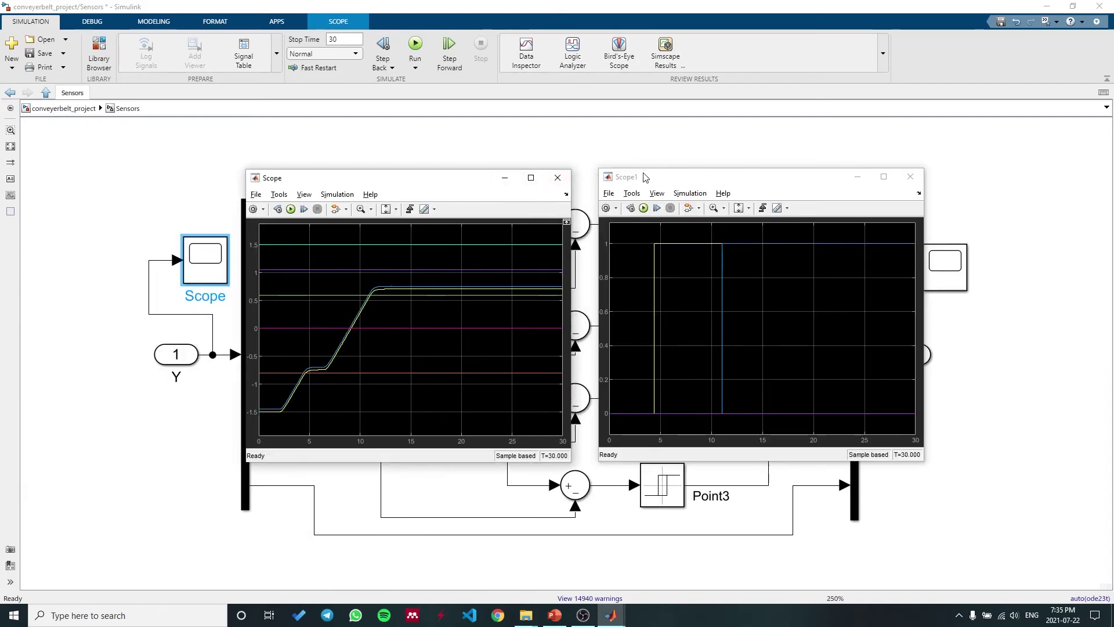
# Close the Scope and Scope1 plot windows and return to the top-level conveyerbelt_project model.
pyautogui.moveTo(646, 181); pyautogui.dragTo(624, 191)
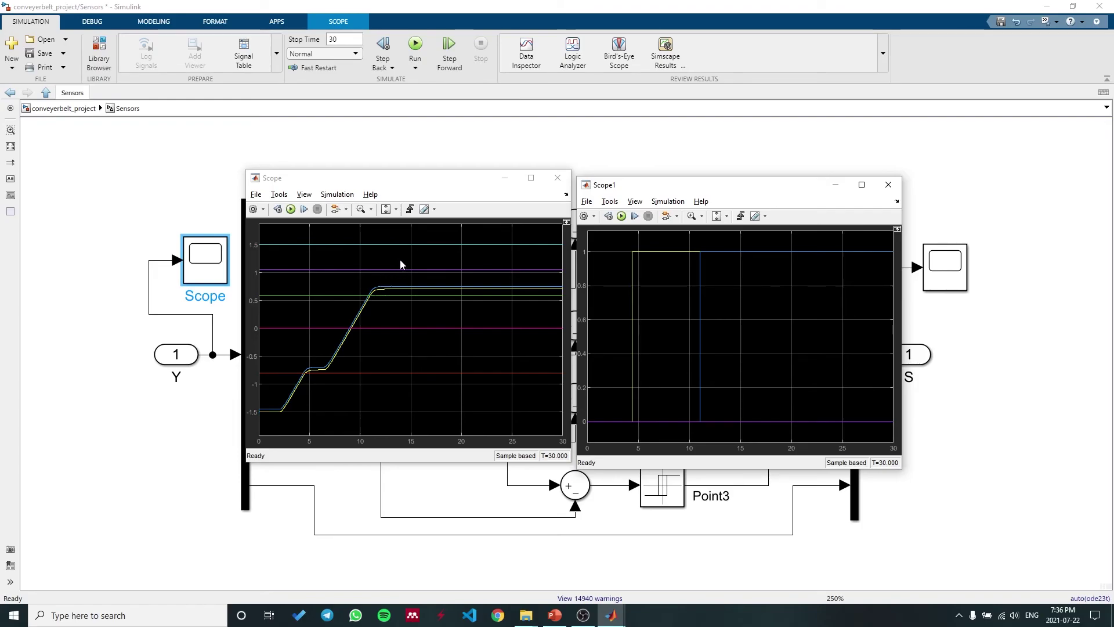
pyautogui.click(559, 177)
pyautogui.click(888, 185)
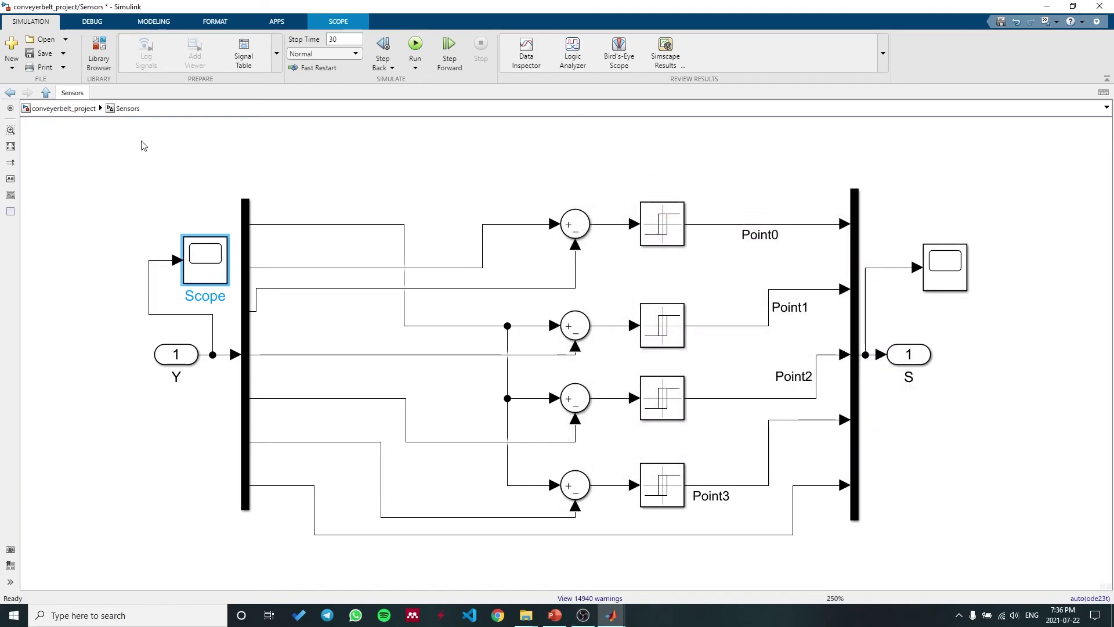
pyautogui.click(65, 109)
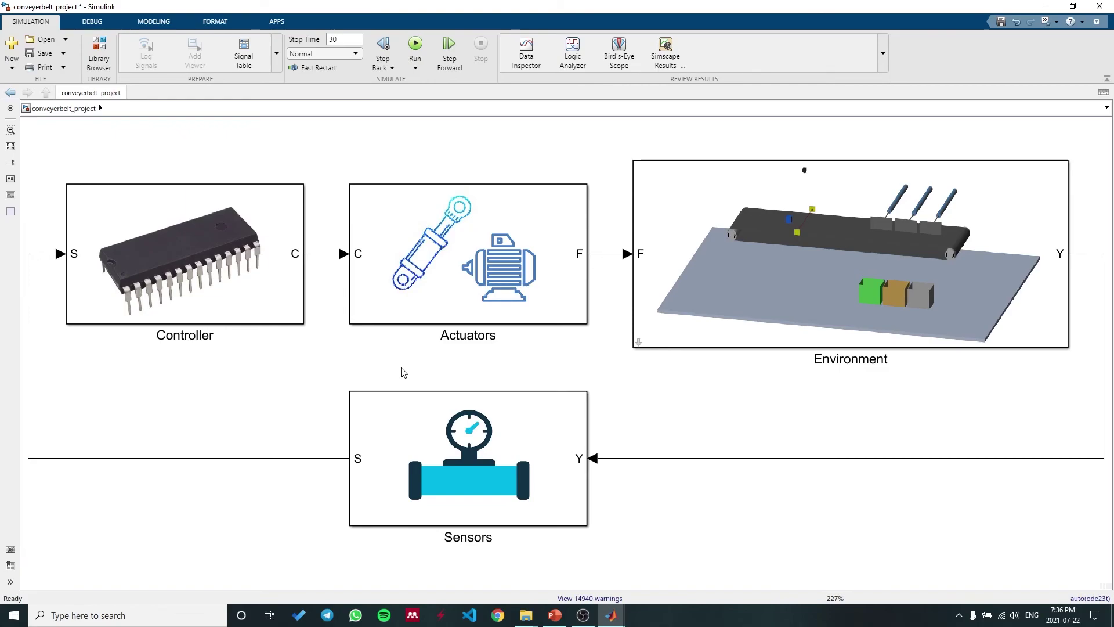
# Set the Environment block's Box Material to Wood and run the simulation.
pyautogui.click(841, 230)
pyautogui.doubleClick(809, 269)
pyautogui.click(624, 291)
pyautogui.click(456, 308)
pyautogui.click(467, 336)
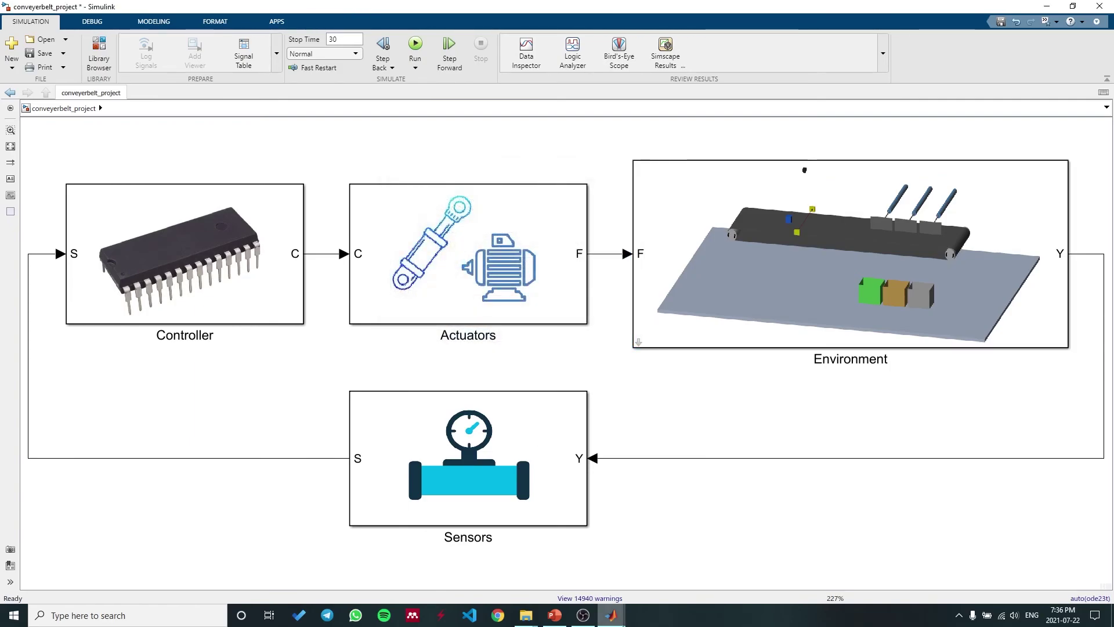
pyautogui.click(412, 45)
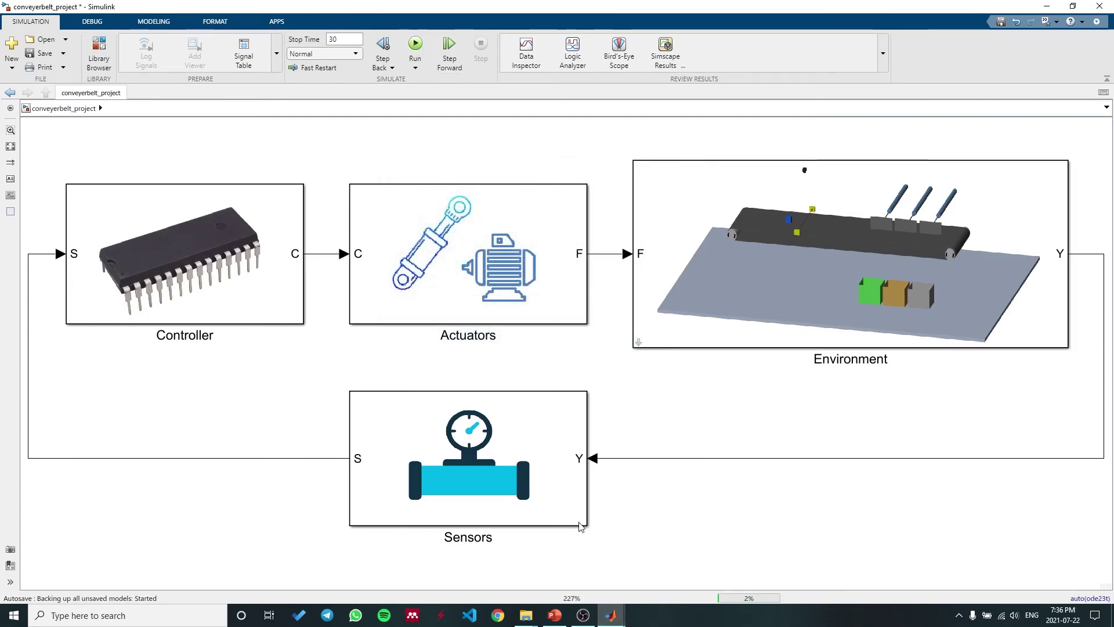
pyautogui.moveTo(611, 614)
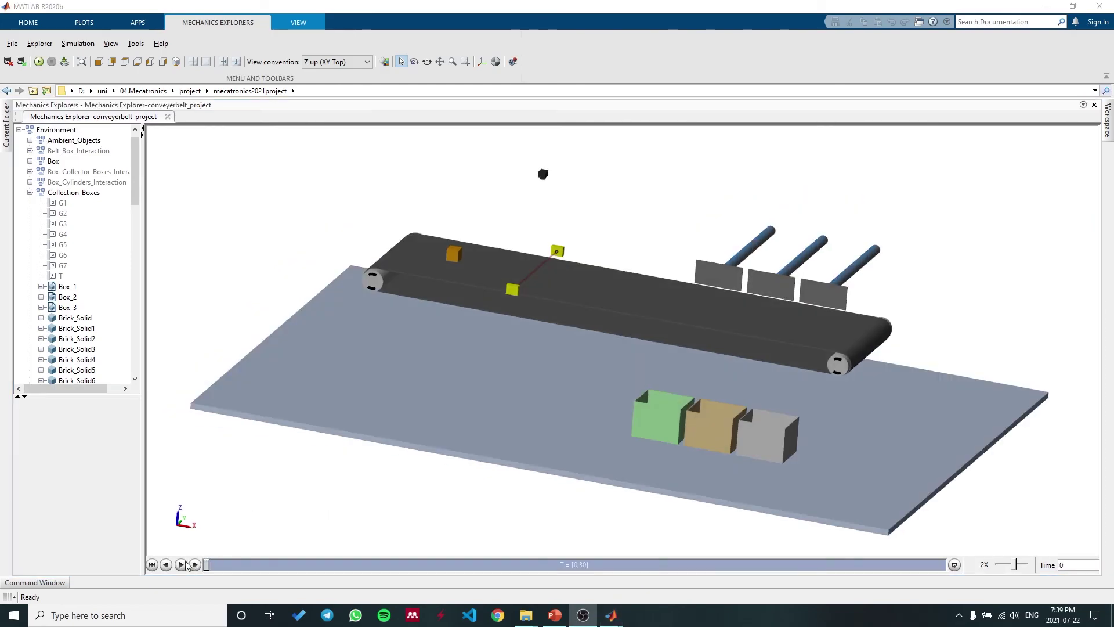
# Play back the conveyor animation in Mechanics Explorer until the wooden box leaves the belt.
pyautogui.click(181, 565)
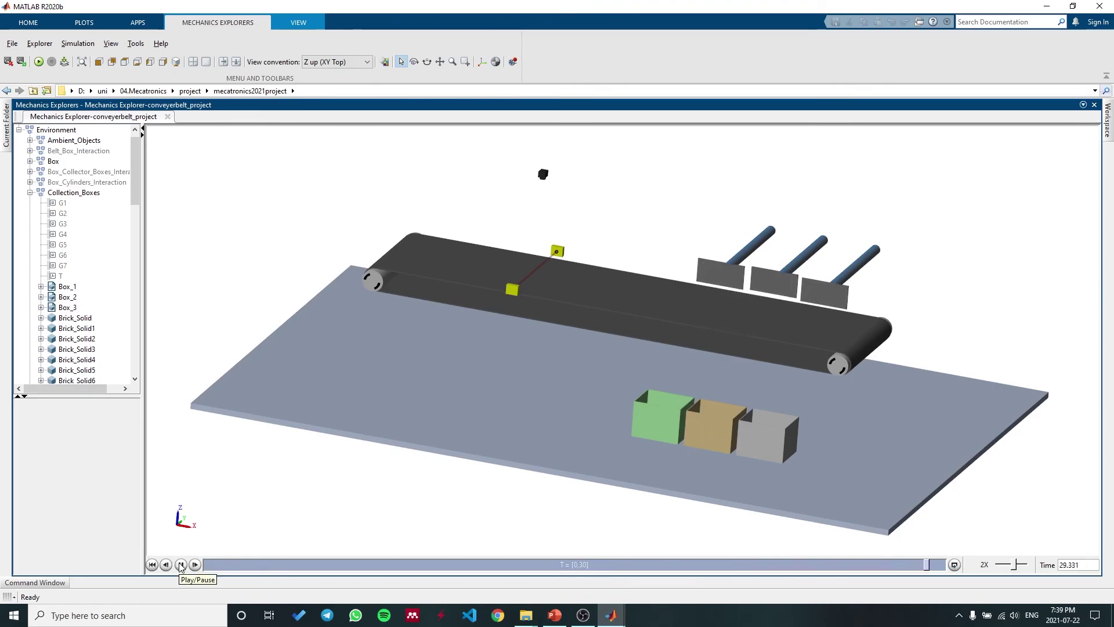
# Back in the top-level model, switch the Environment's Box Material to Metal and rerun.
pyautogui.hotkey('alt', 'Tab')
pyautogui.hotkey('alt', 'Tab')
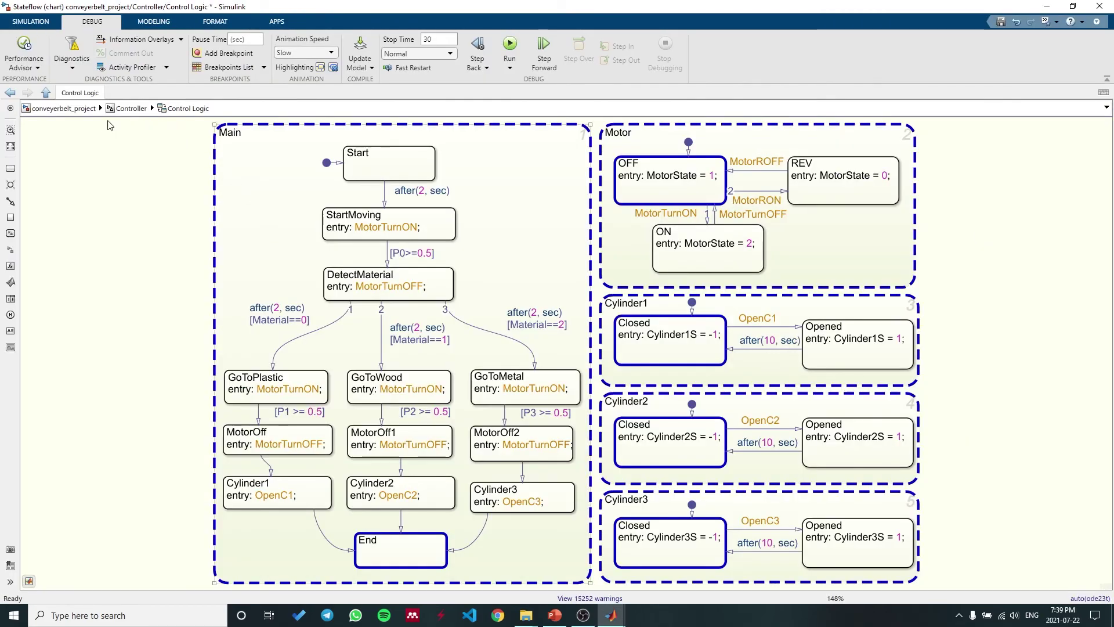
pyautogui.click(58, 108)
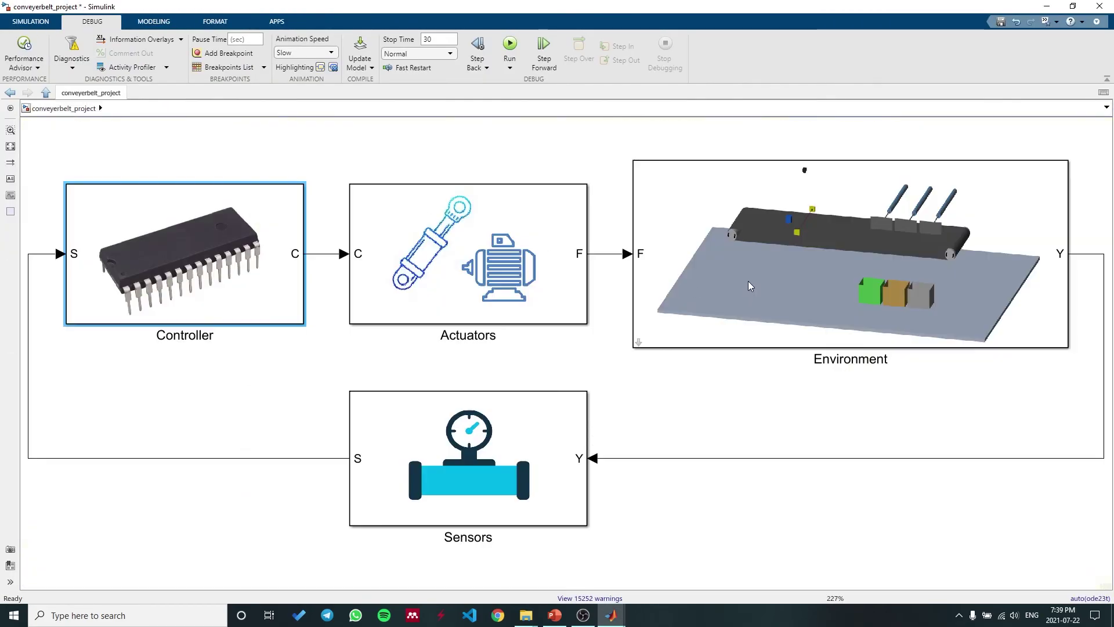
pyautogui.doubleClick(638, 310)
pyautogui.click(622, 292)
pyautogui.click(493, 323)
pyautogui.click(467, 336)
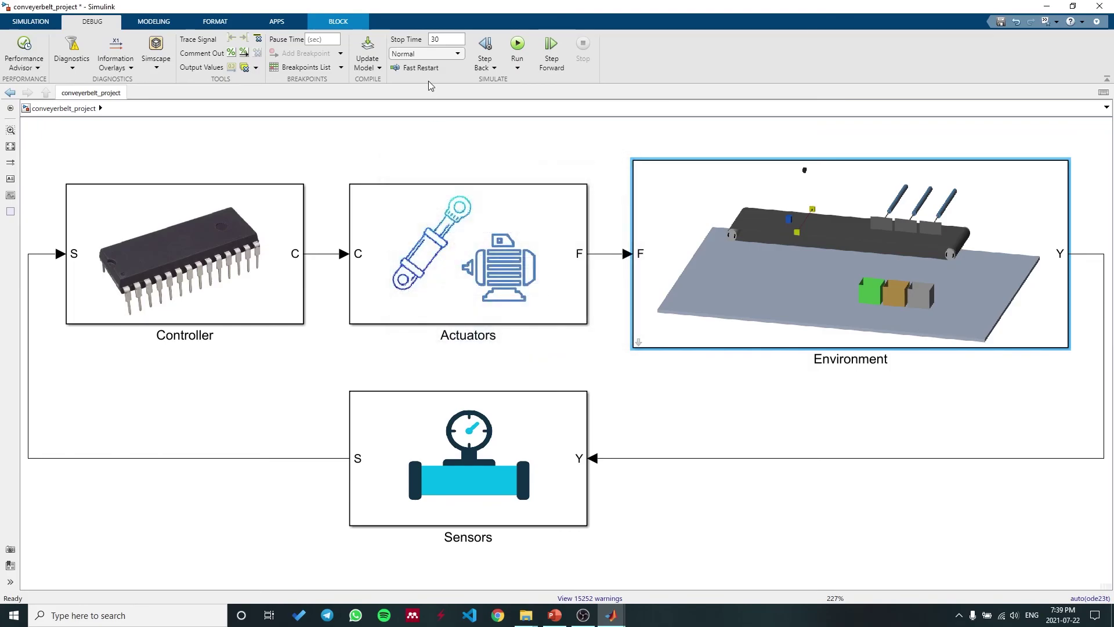
pyautogui.click(517, 46)
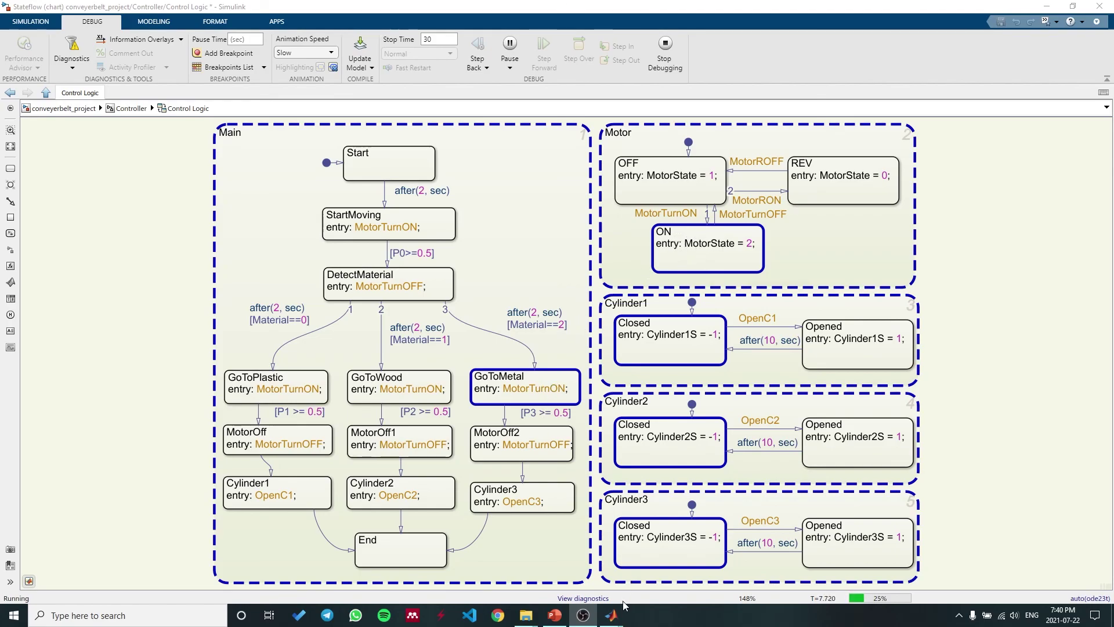
# Glance at the 3-D conveyor view, then highlight the Cylinder3 state in the Control Logic chart.
pyautogui.moveTo(613, 616)
pyautogui.click(560, 566)
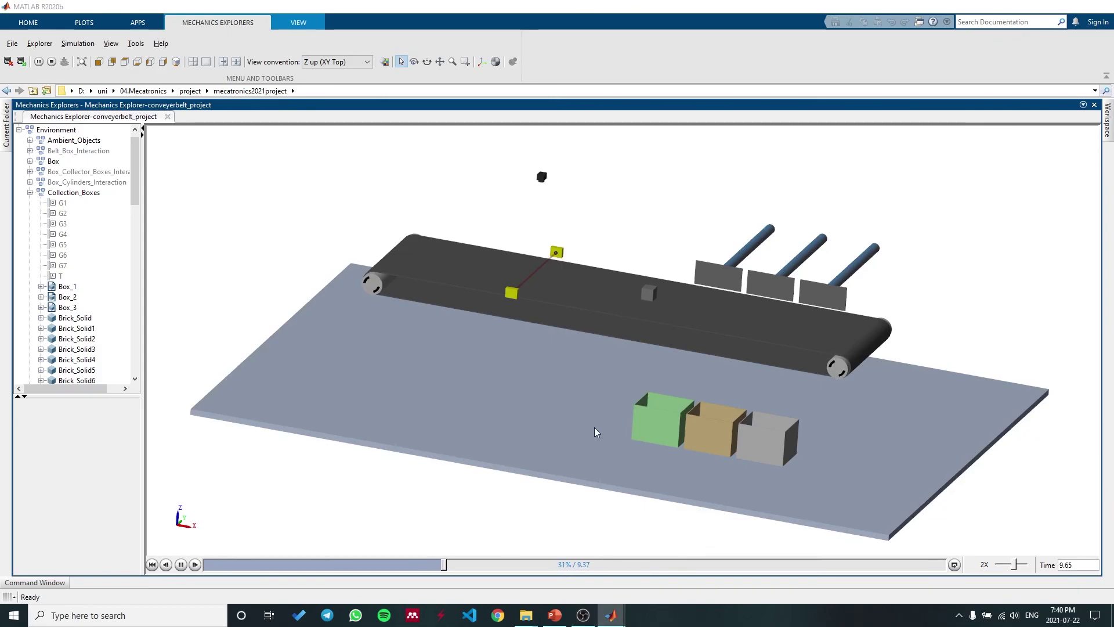
pyautogui.click(679, 552)
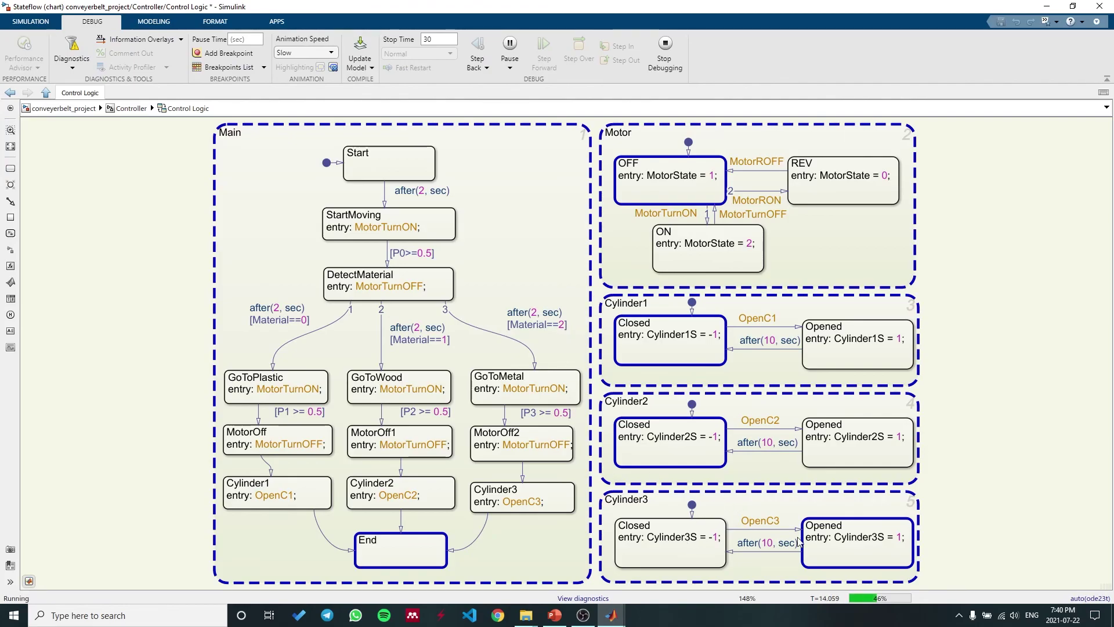
pyautogui.click(552, 502)
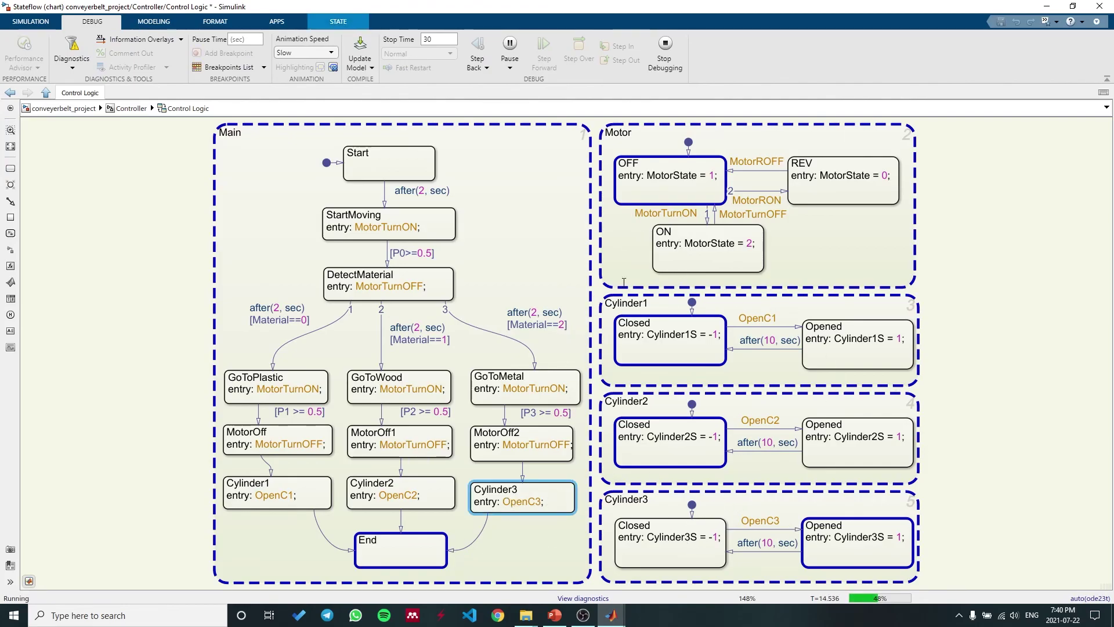
pyautogui.click(991, 475)
# Return to Mechanics Explorer to watch the third cylinder push the metal box.
pyautogui.moveTo(616, 619)
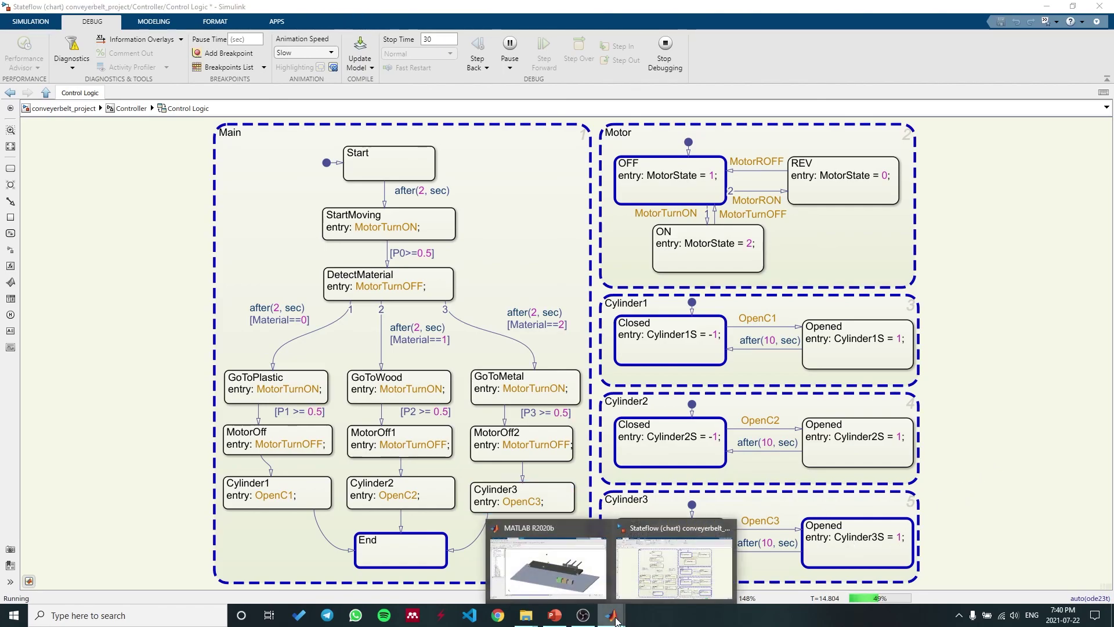
pyautogui.click(579, 574)
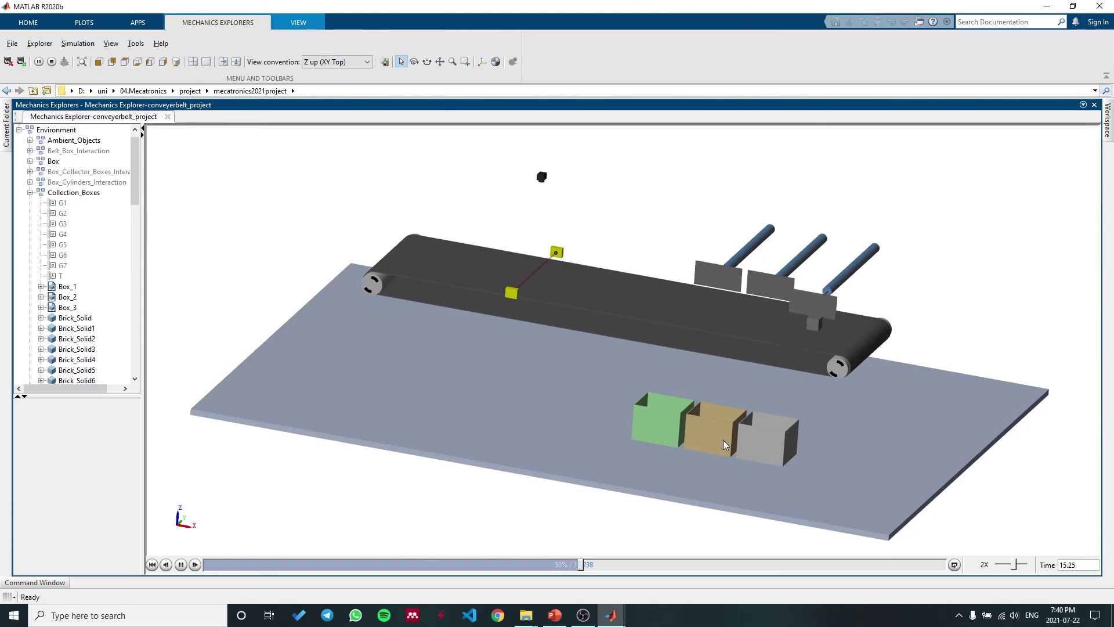
pyautogui.moveTo(611, 615)
pyautogui.moveTo(672, 586)
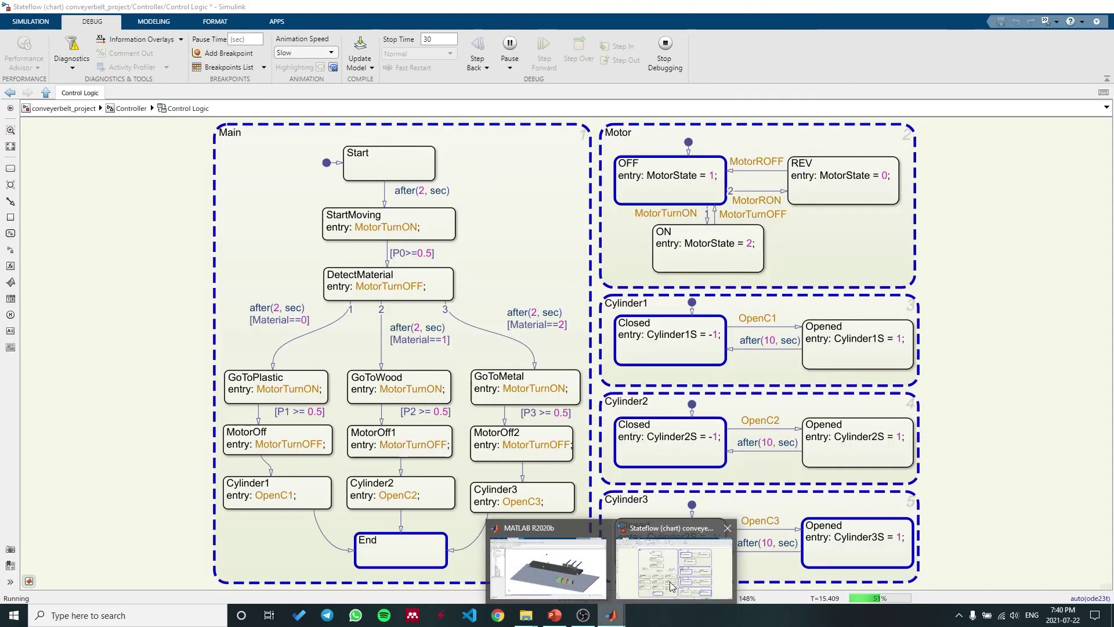
pyautogui.click(555, 565)
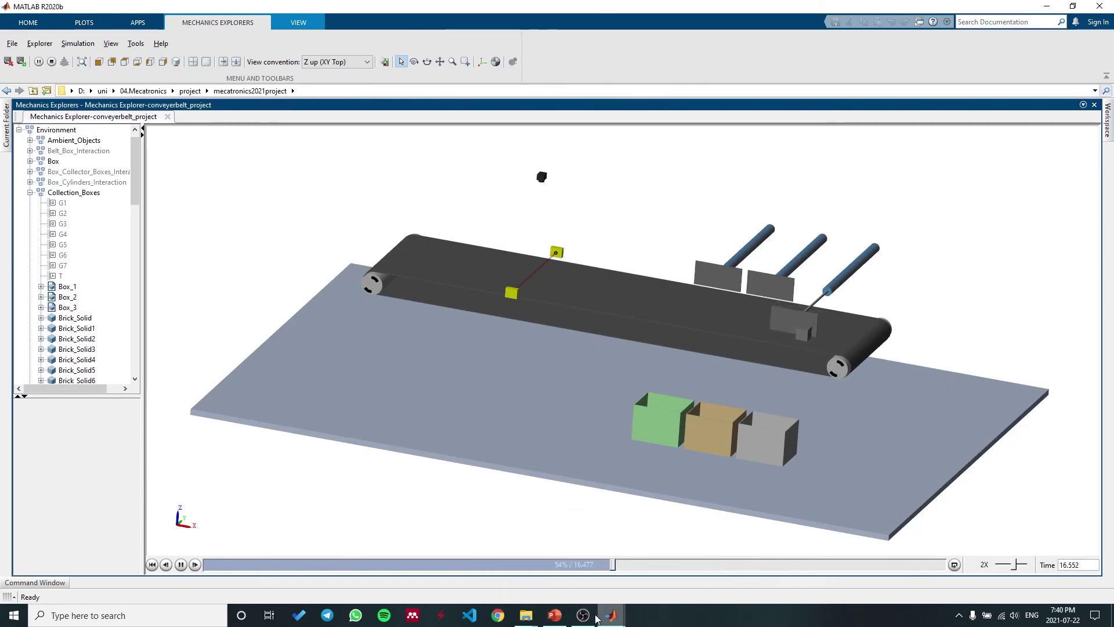
# Check the Control Logic chart again, ending on Mechanics Explorer at 17.997 s.
pyautogui.click(668, 566)
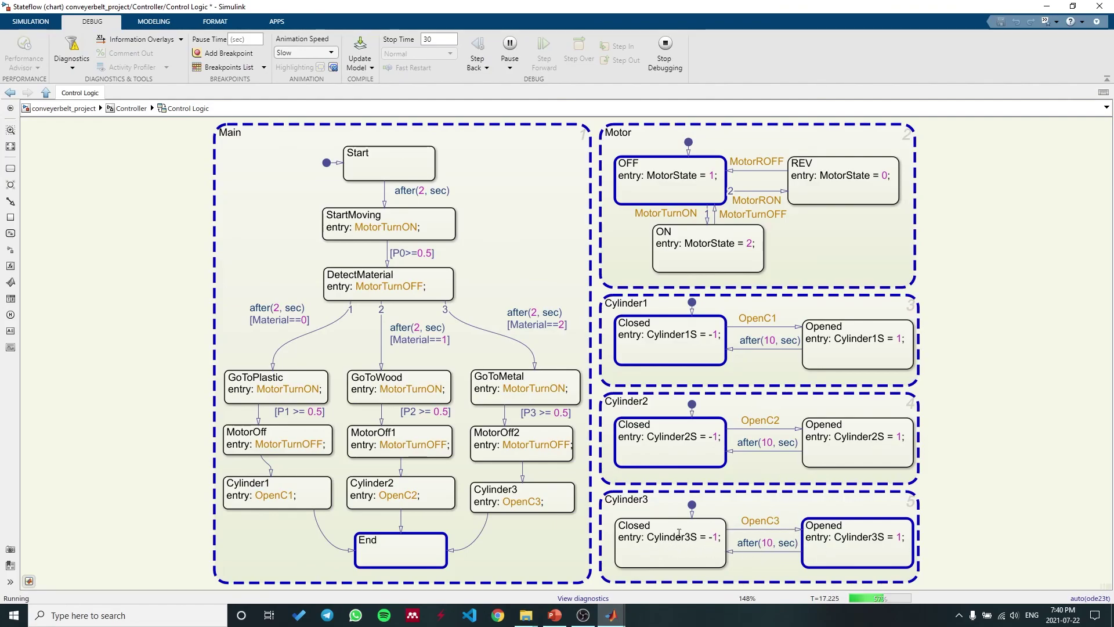
pyautogui.moveTo(611, 621)
pyautogui.click(572, 562)
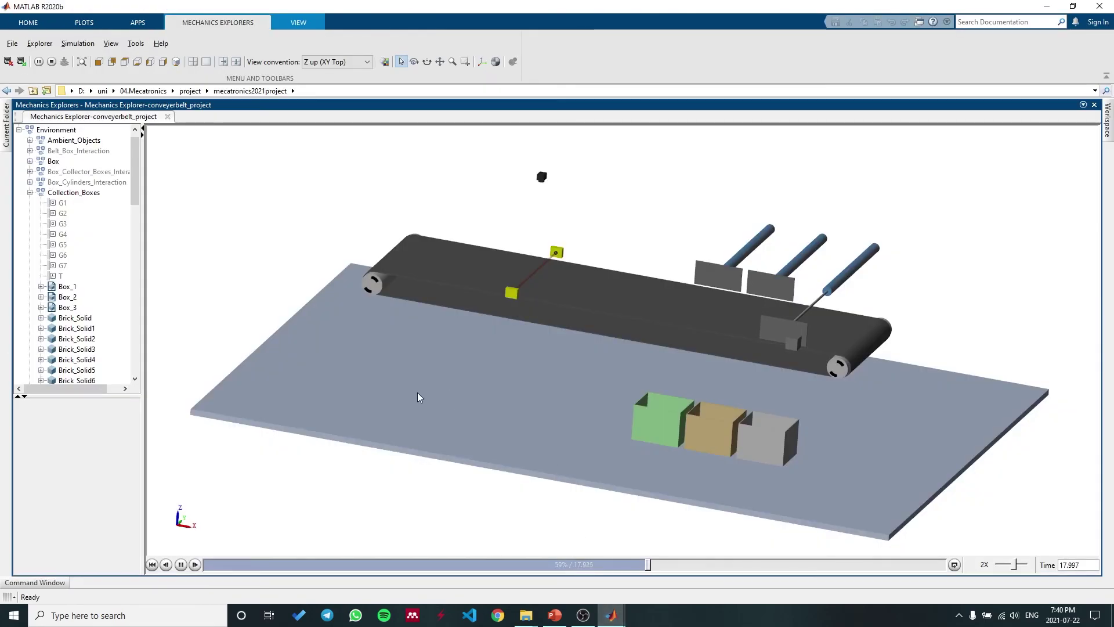